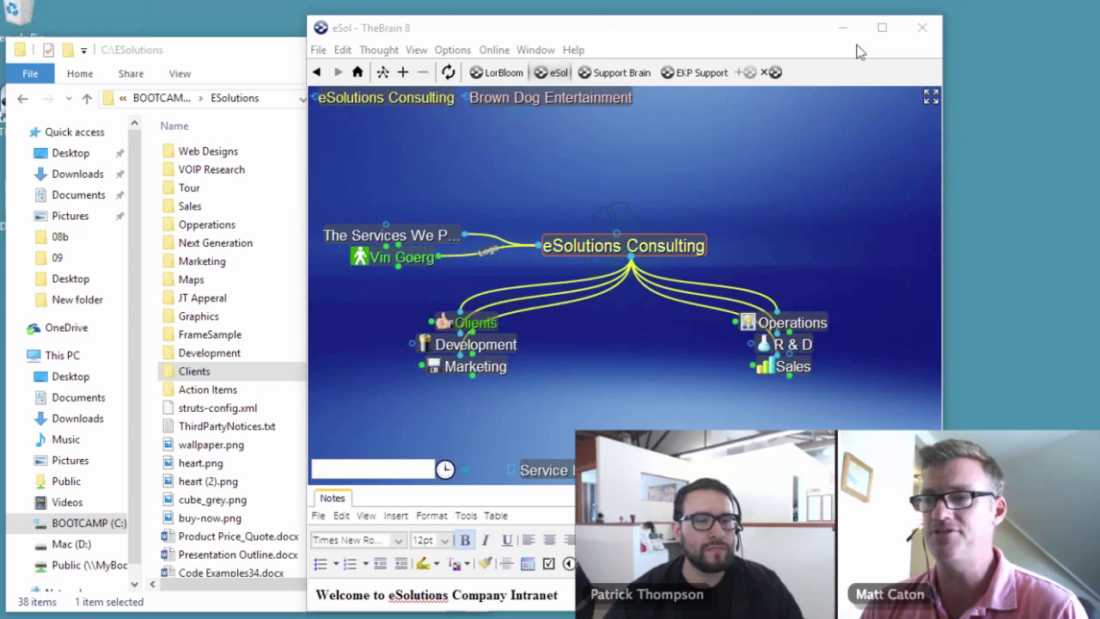
- Select Product Price_Quote.docx in the ESolutions folder, and bring the eSol brain window forward and widen it over the folder
drag(706, 30, 879, 34)
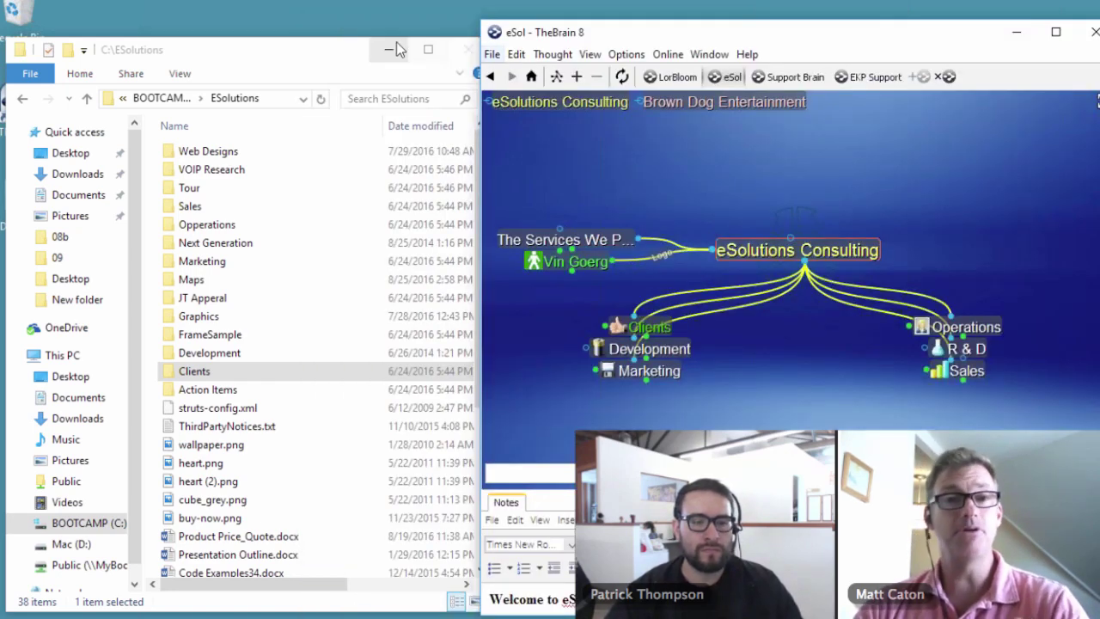
click(300, 59)
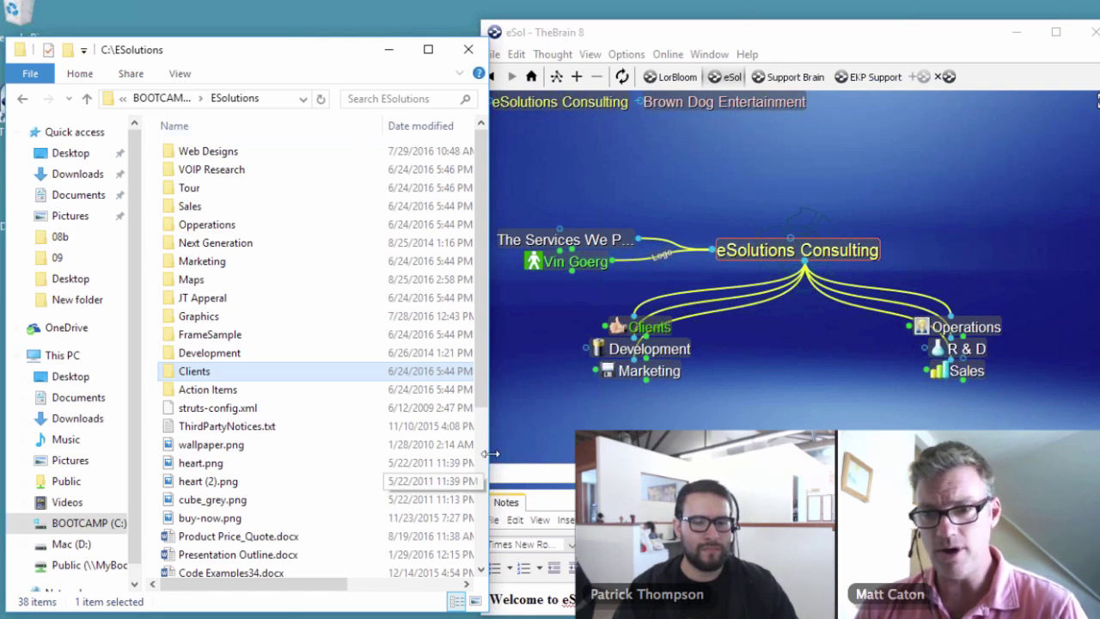
click(257, 538)
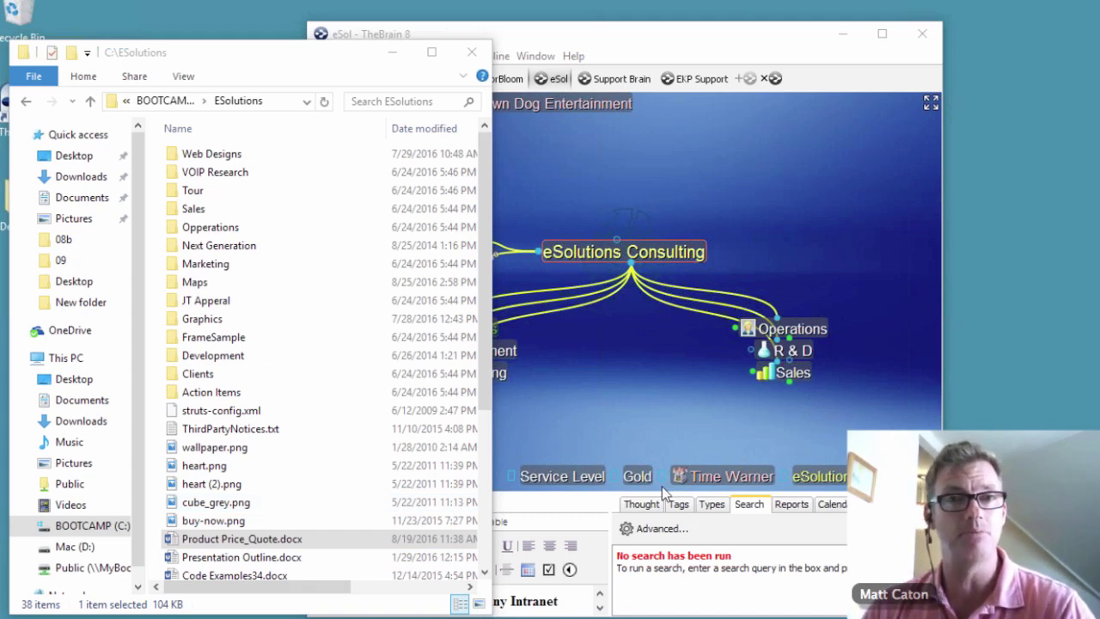
click(716, 33)
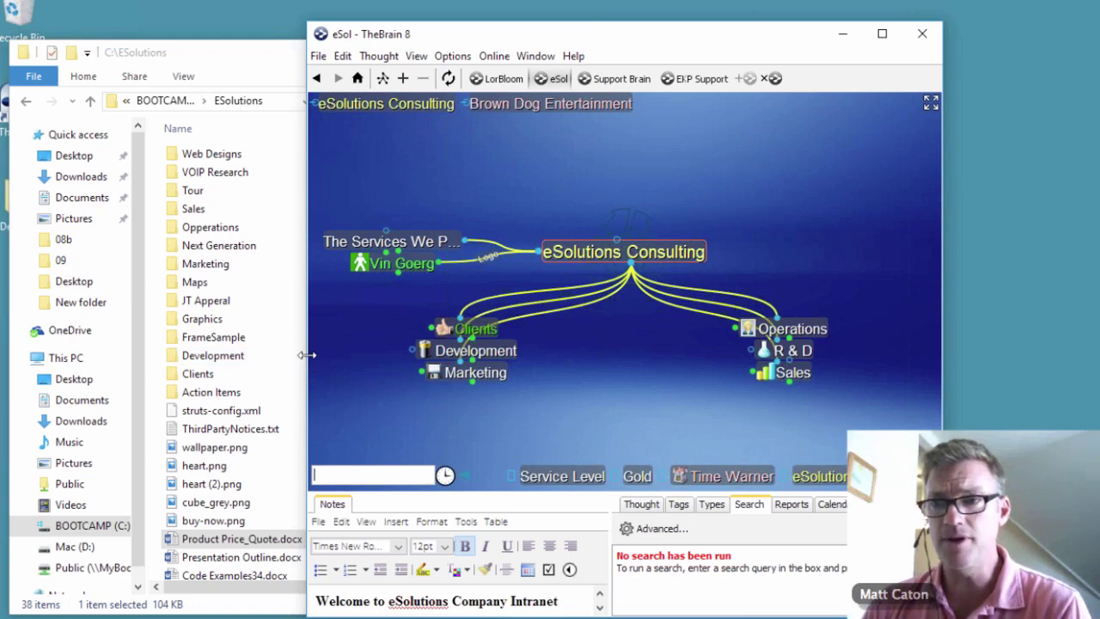
drag(308, 355, 50, 355)
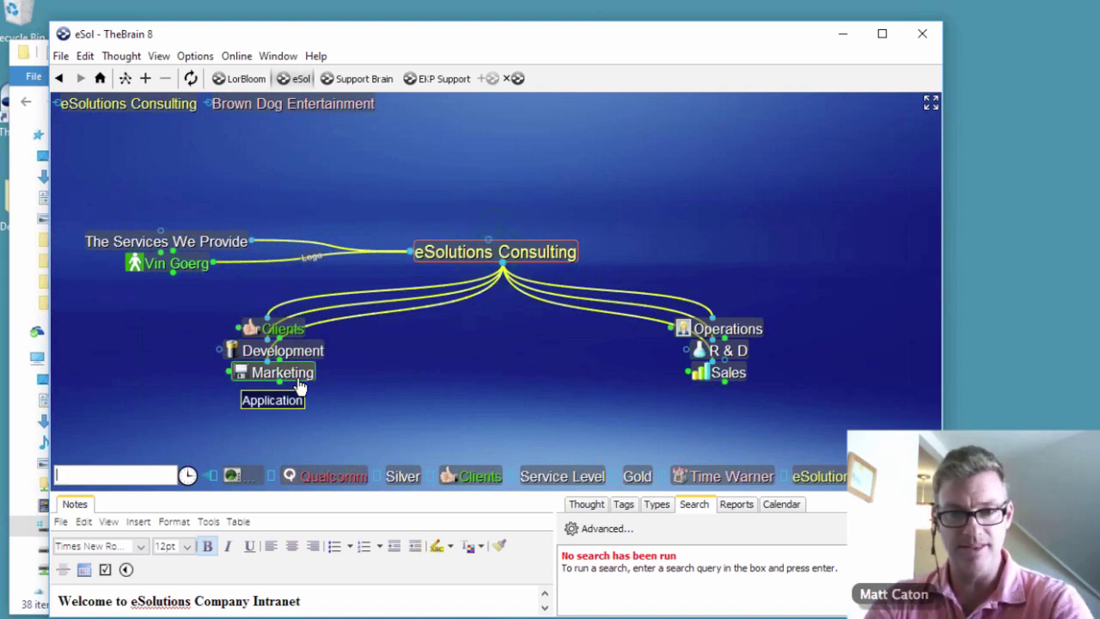
- Navigate the brain from Clients through Service Level and Gold to Time Warner, viewing its Reach Out thought and returning to Time Warner
click(284, 340)
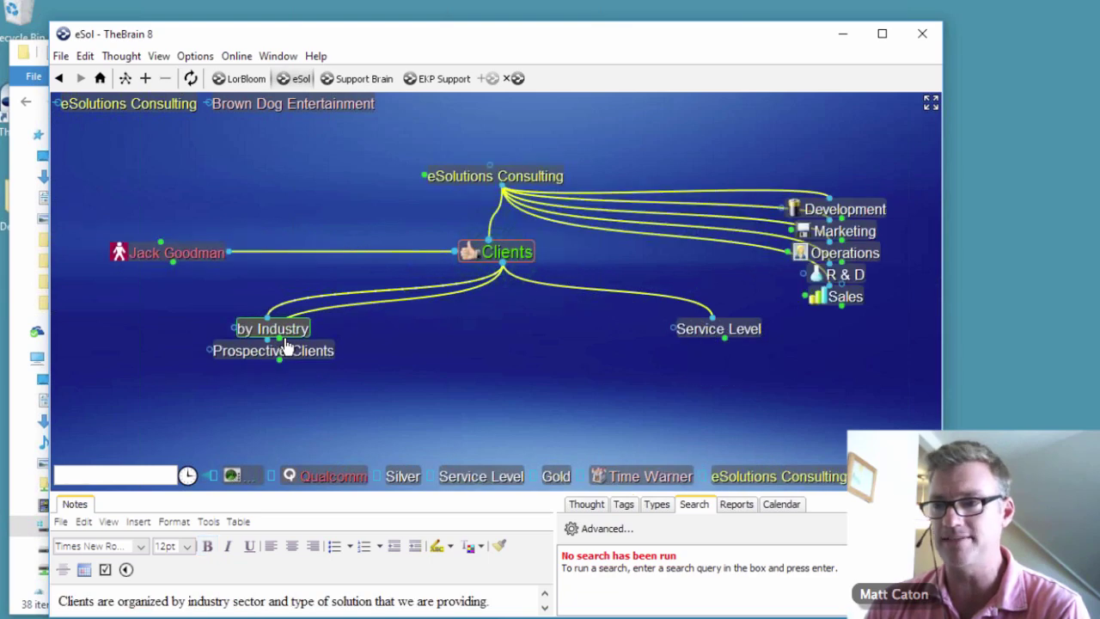
click(711, 335)
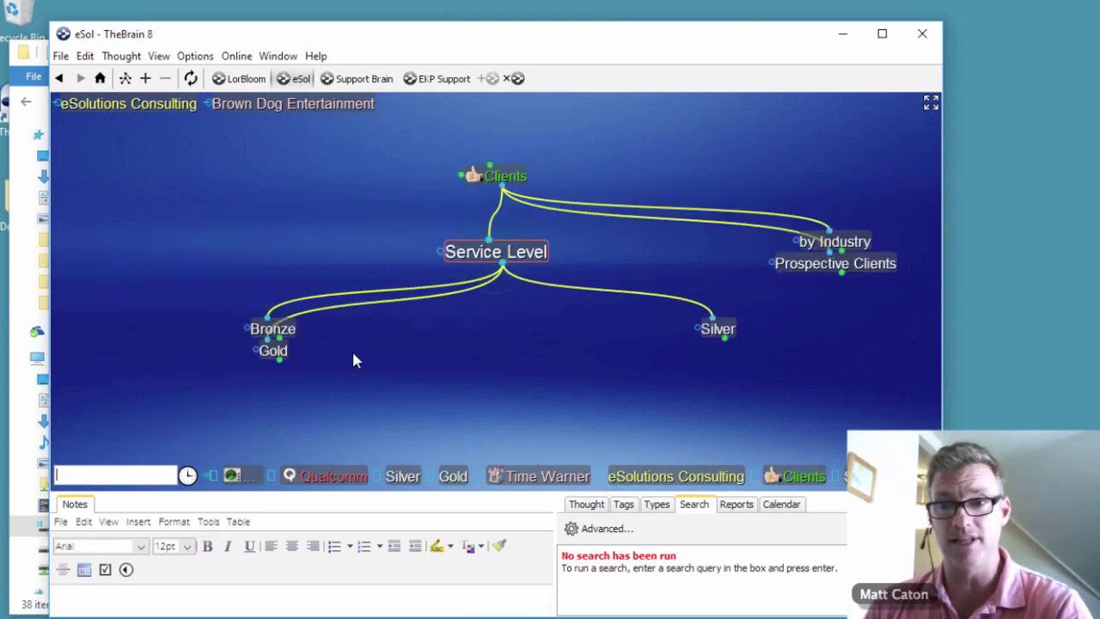
click(273, 352)
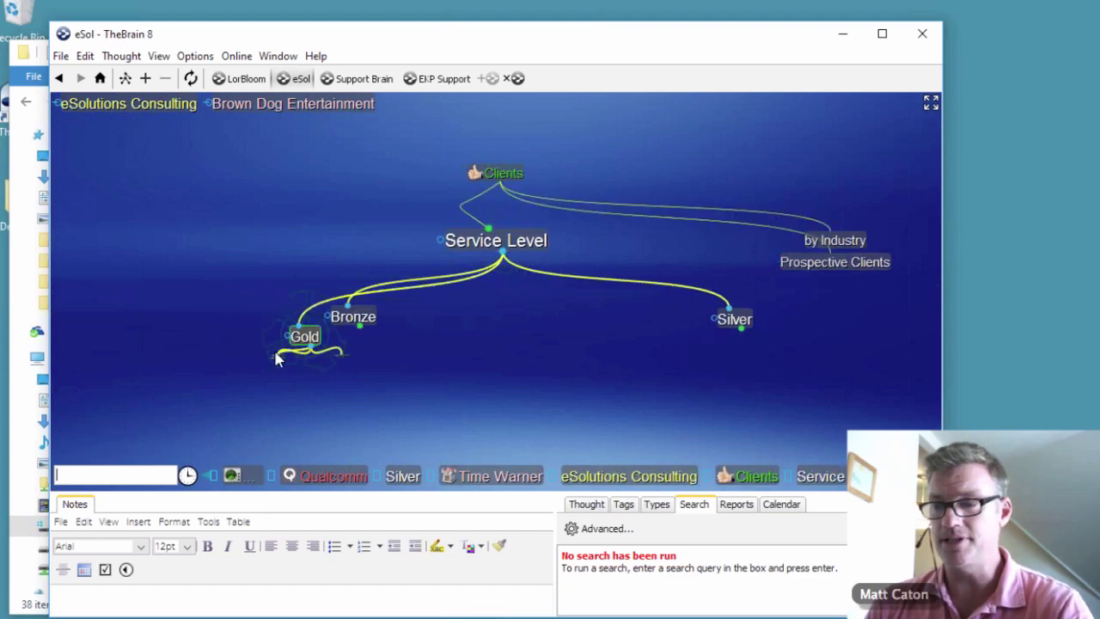
click(707, 335)
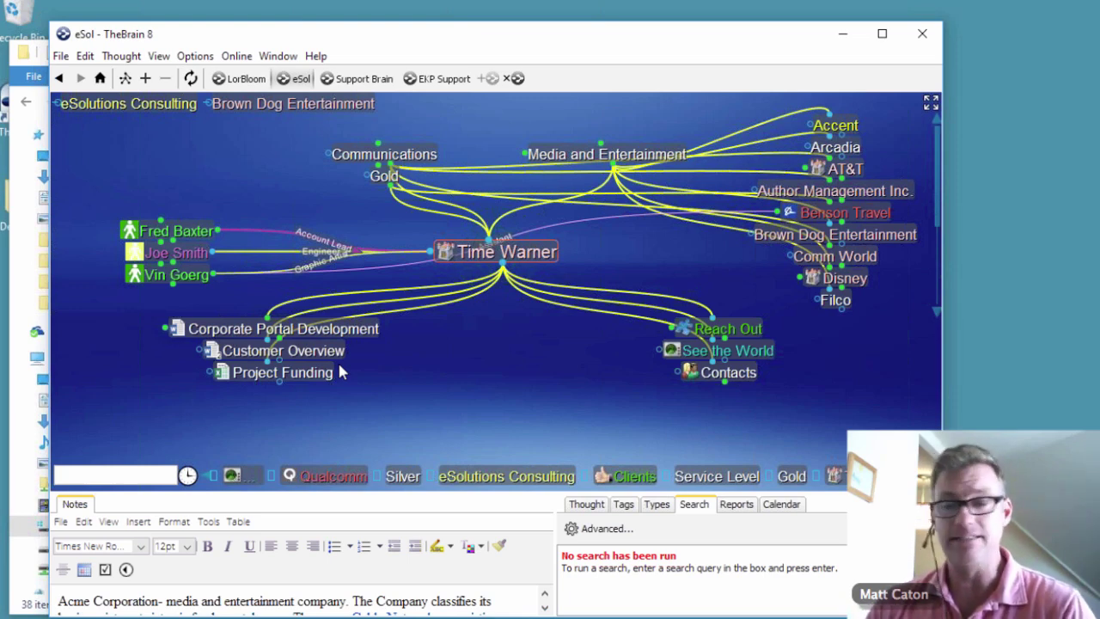
click(728, 329)
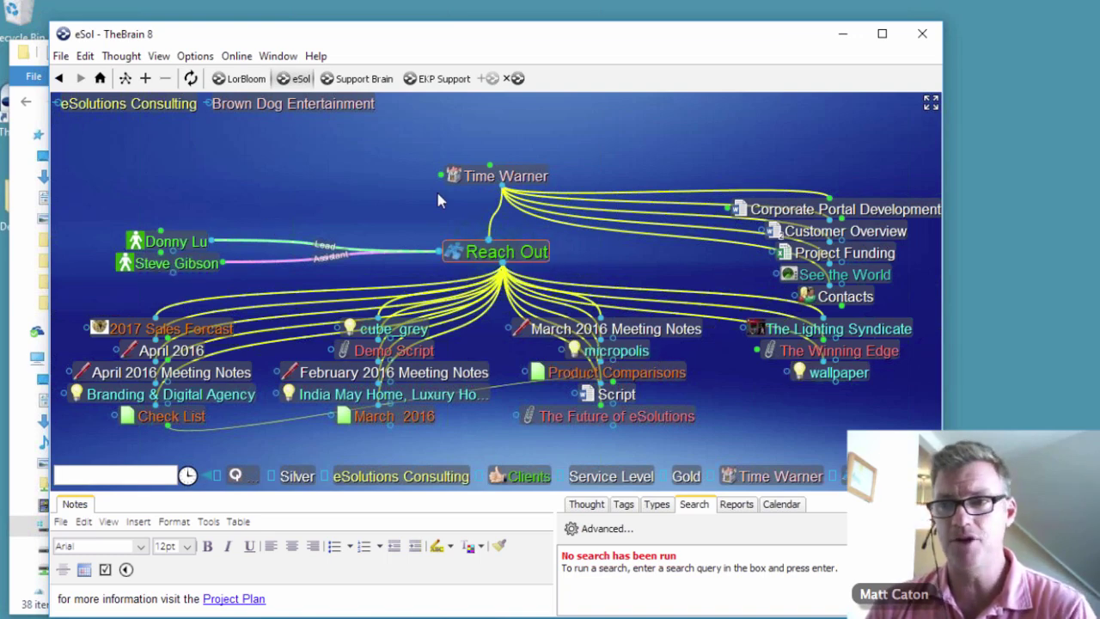
click(506, 191)
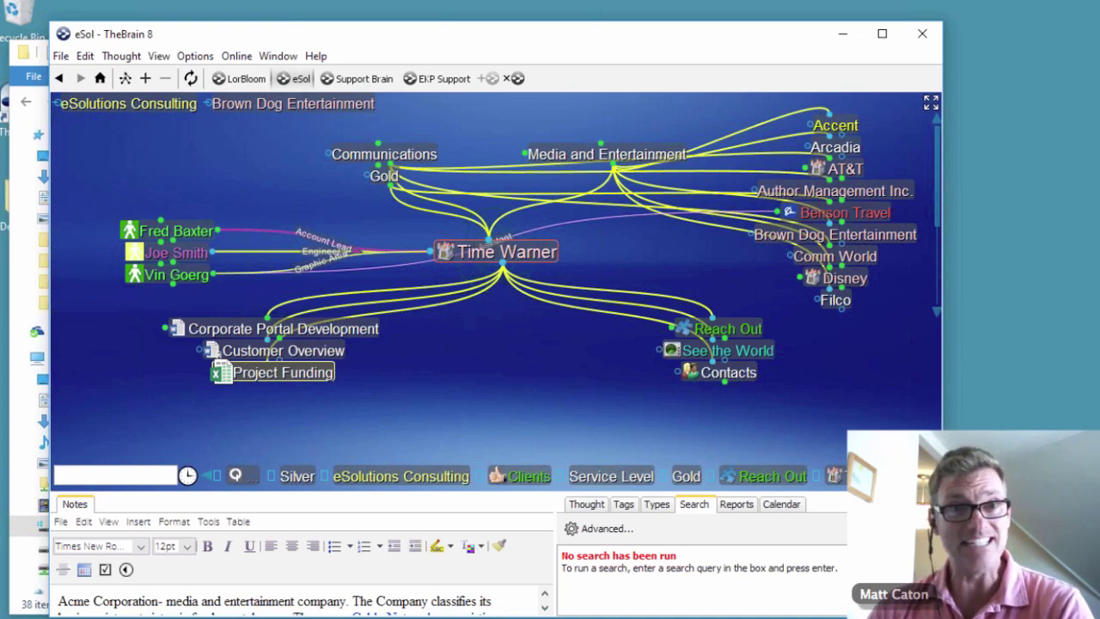
- Open the spreadsheet attached to the Project Funding thought in Excel and enter the title Funding in cell A1
click(313, 378)
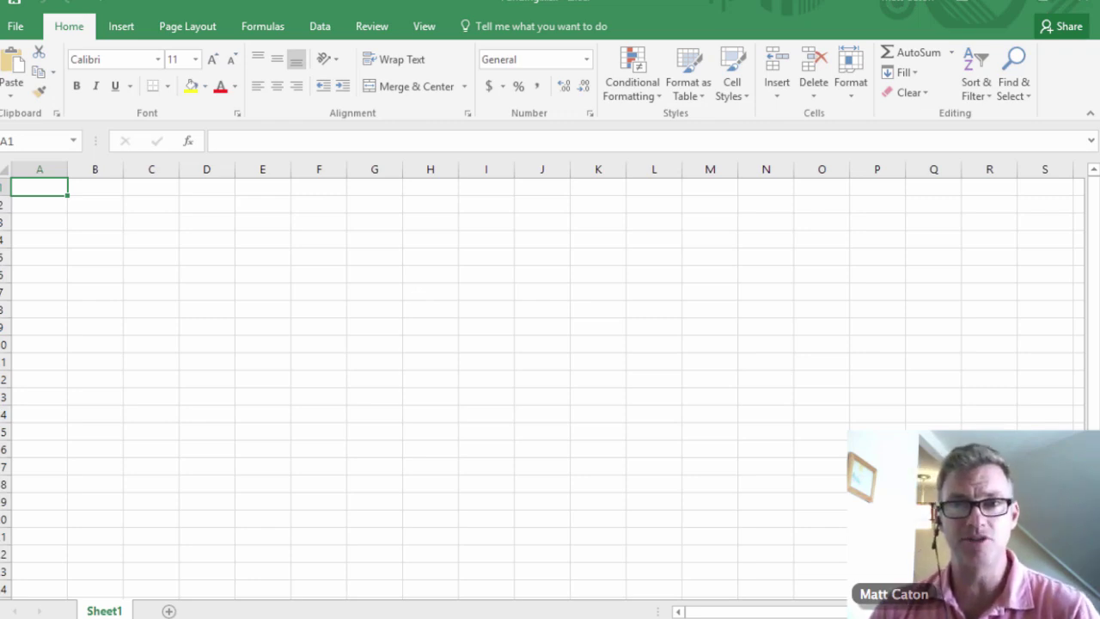
double_click(37, 188)
text(Funding)
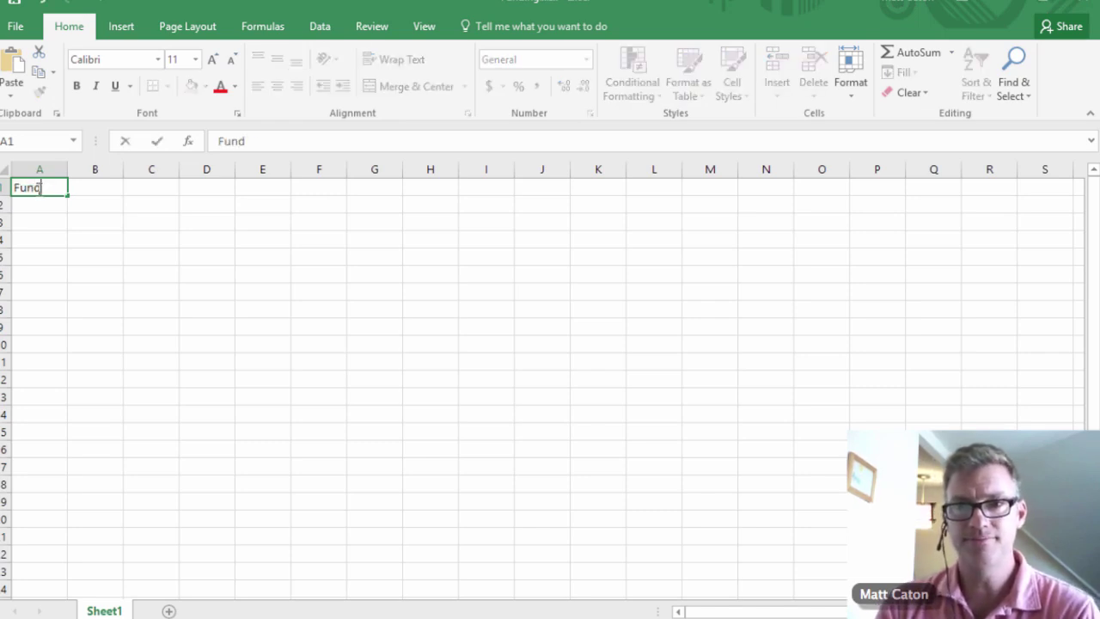
click(44, 223)
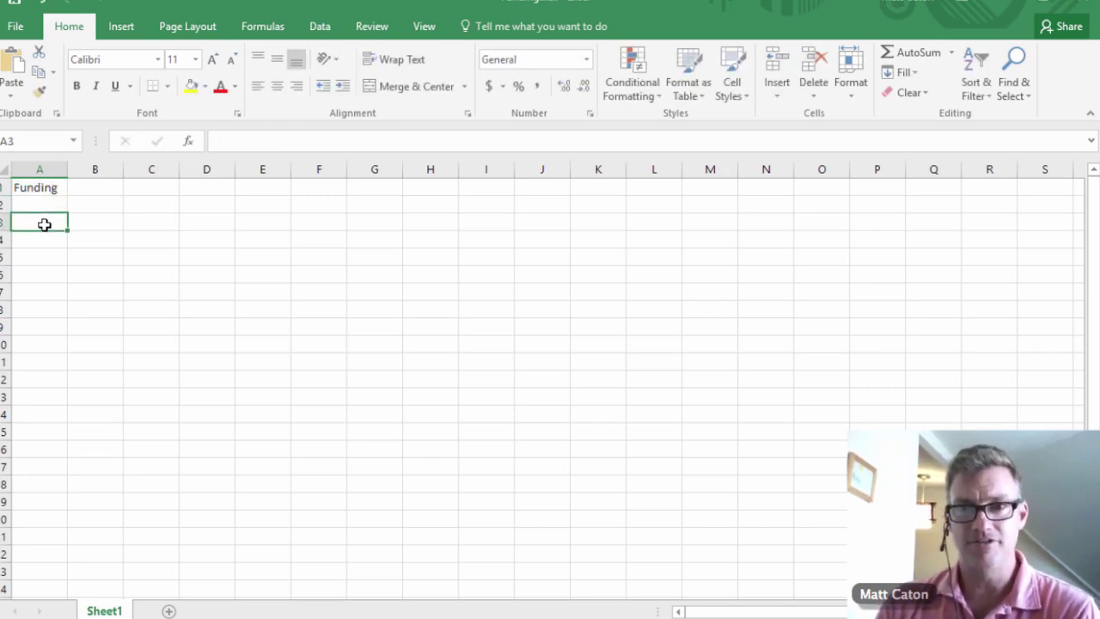
- Enter the headings Product name in A3, Price in C3 and Quantity in E3
text(pro)
key(BackSpace)
key(BackSpace)
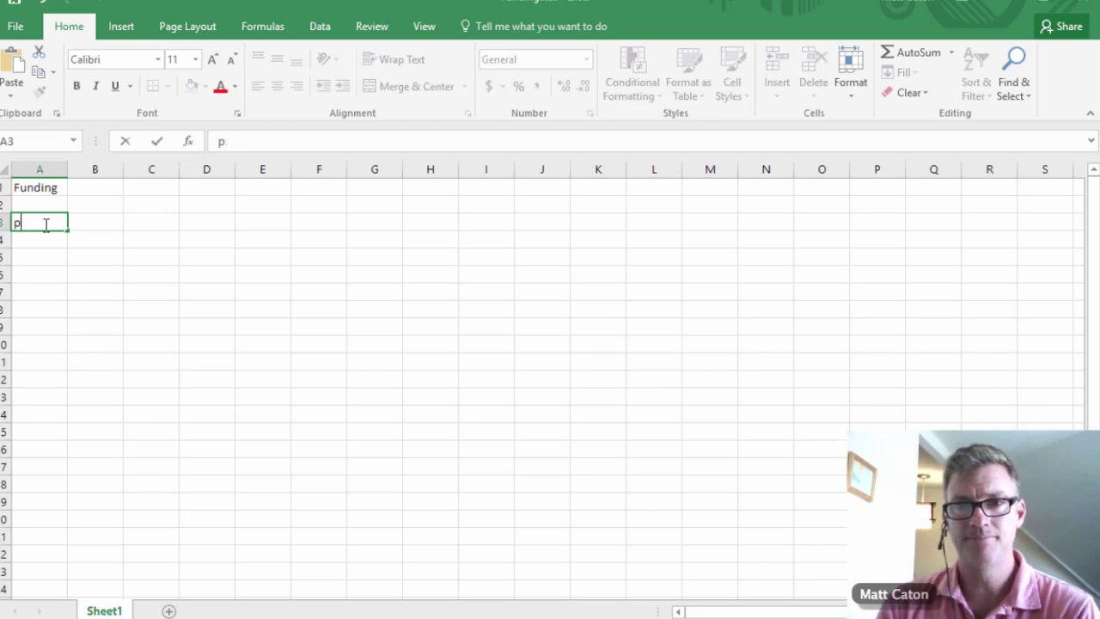
key(BackSpace)
text(Product)
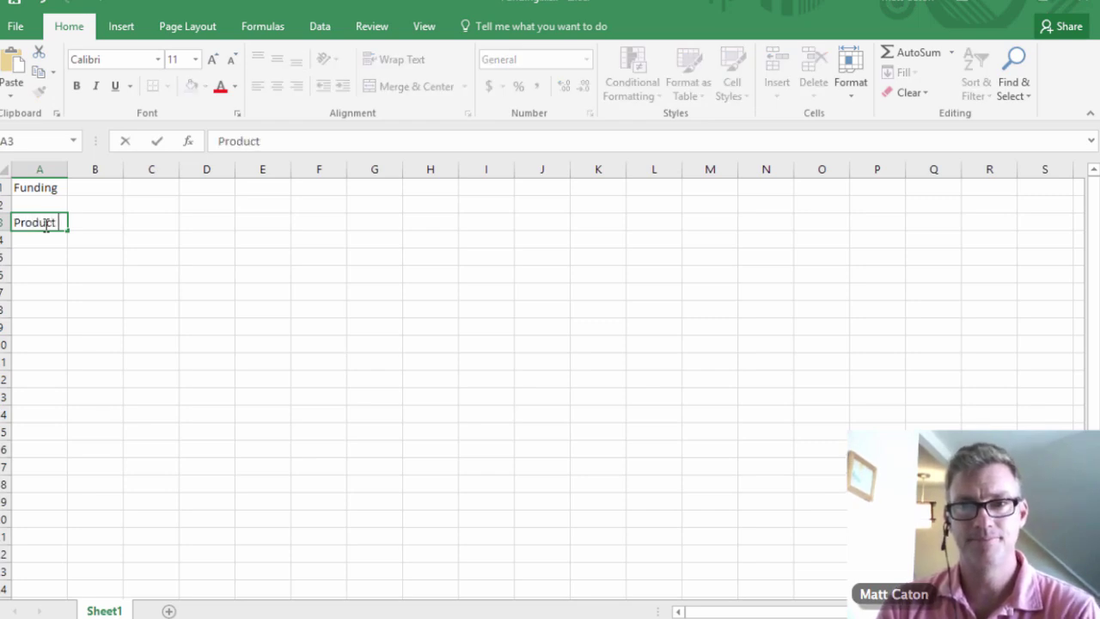
text( name)
click(151, 222)
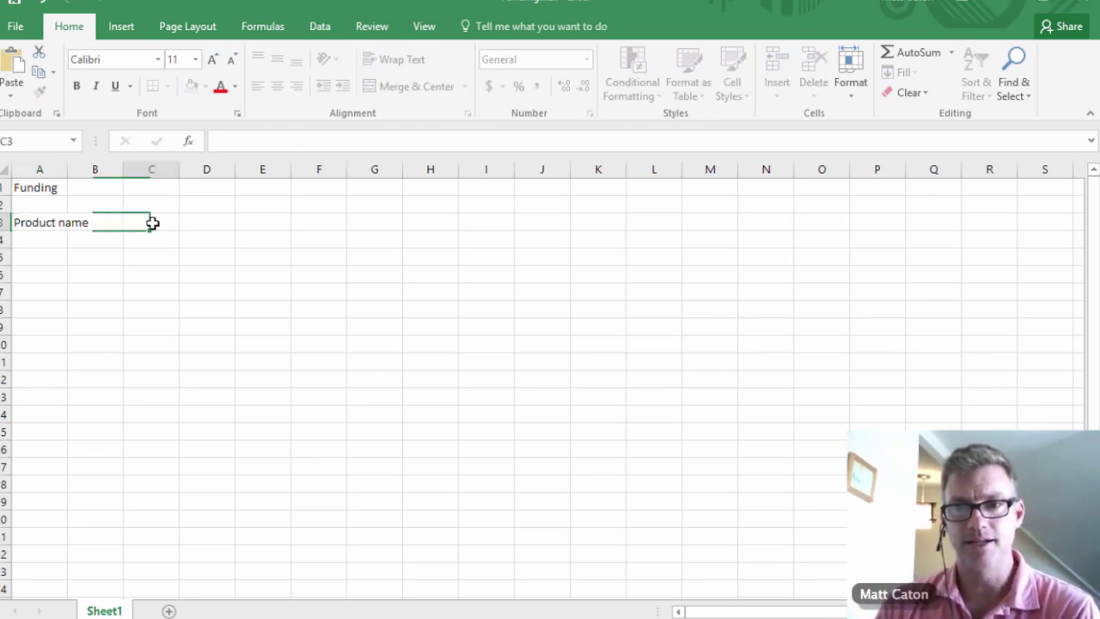
text(Price)
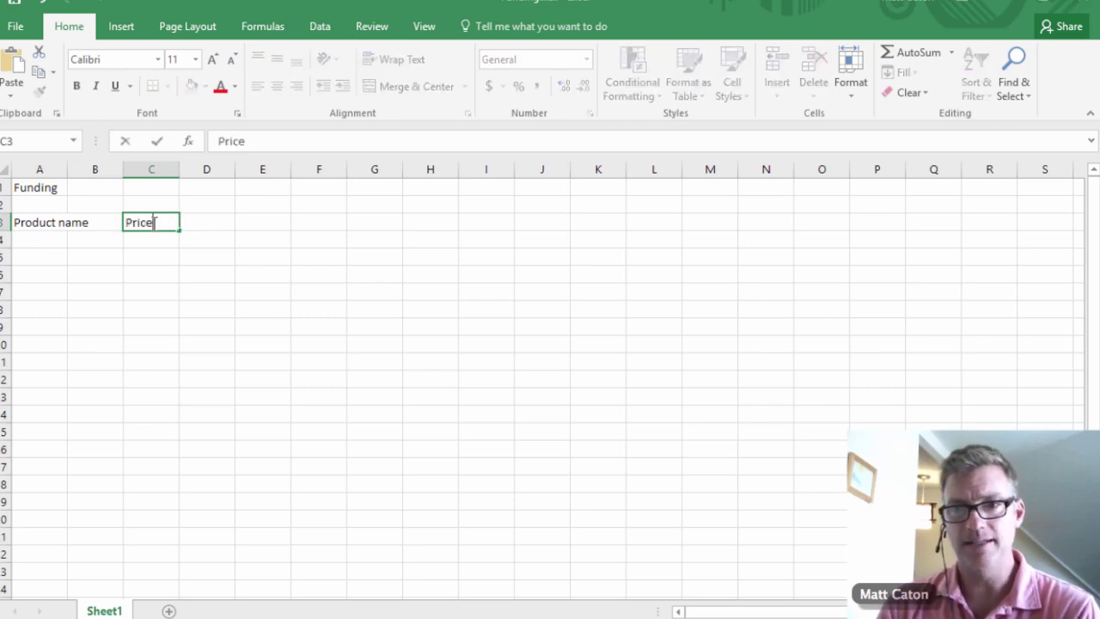
click(243, 224)
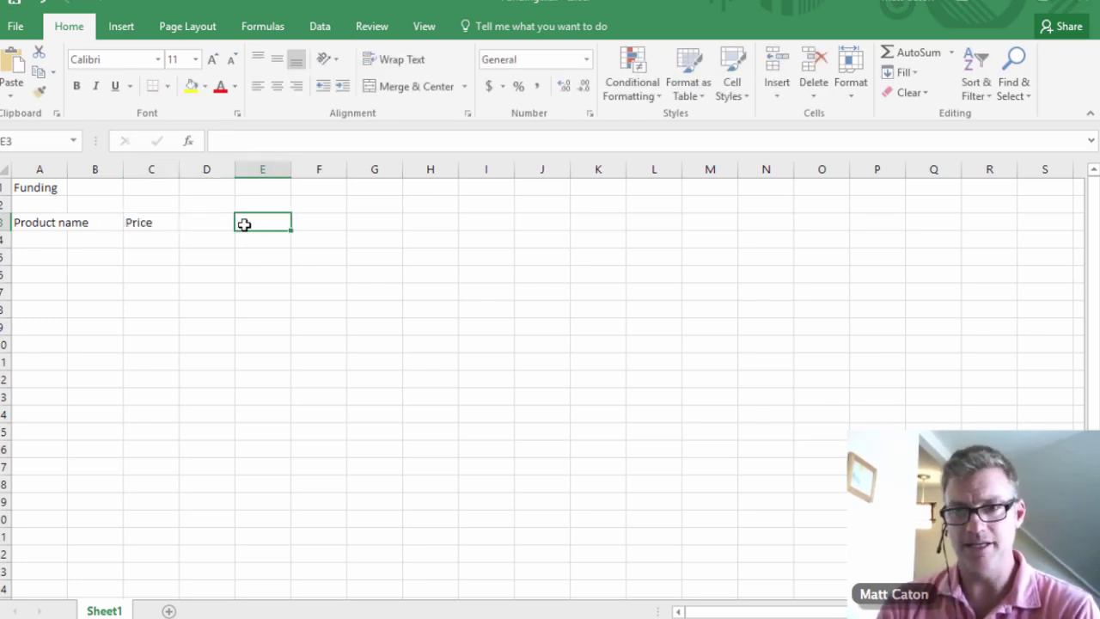
text(Quantity)
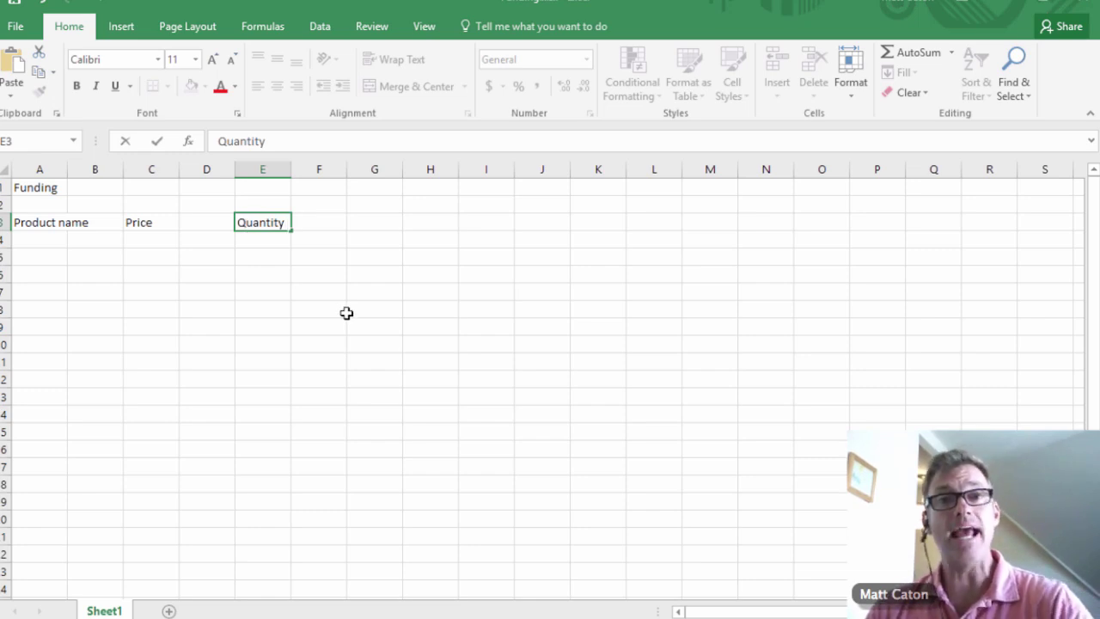
- Save the workbook and reopen it from the Project Funding thought in TheBrain to check its contents, returning to the brain
click(14, 7)
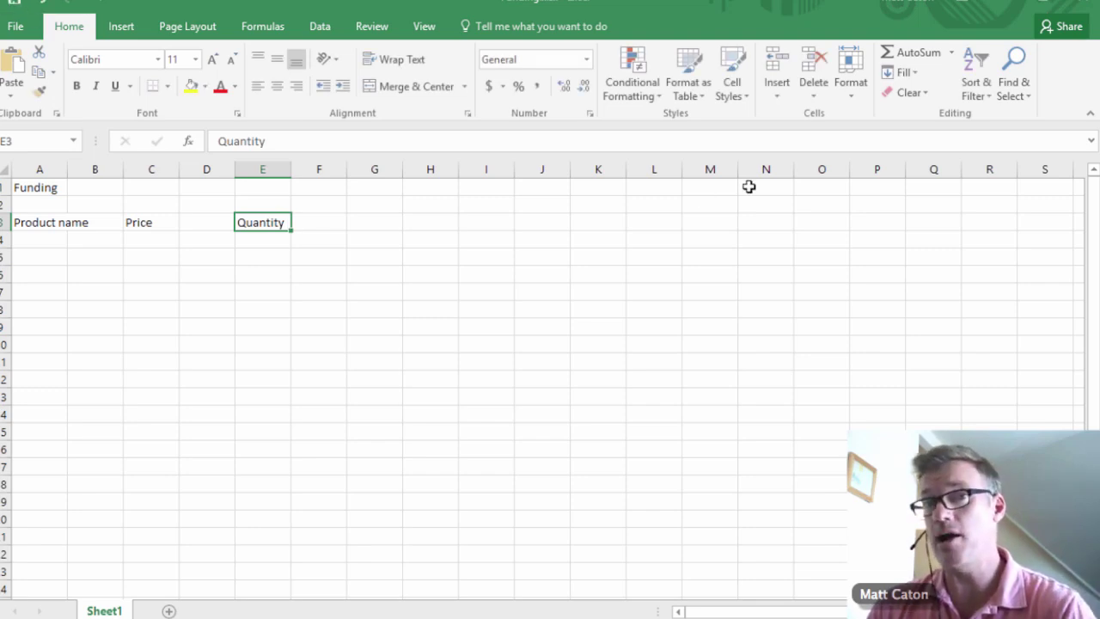
click(1017, 4)
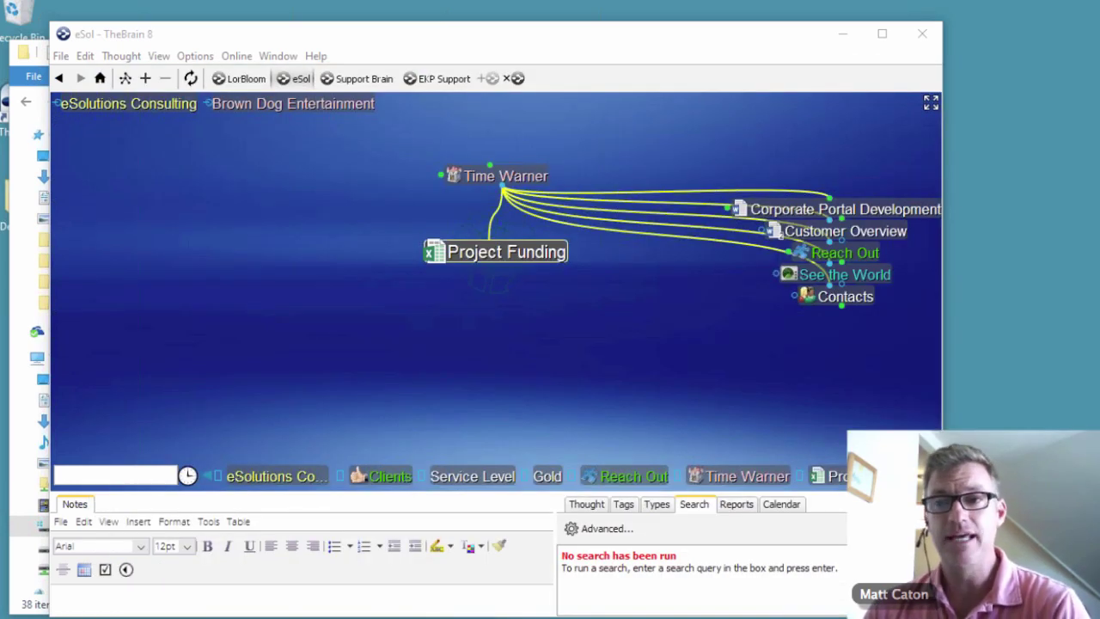
click(495, 251)
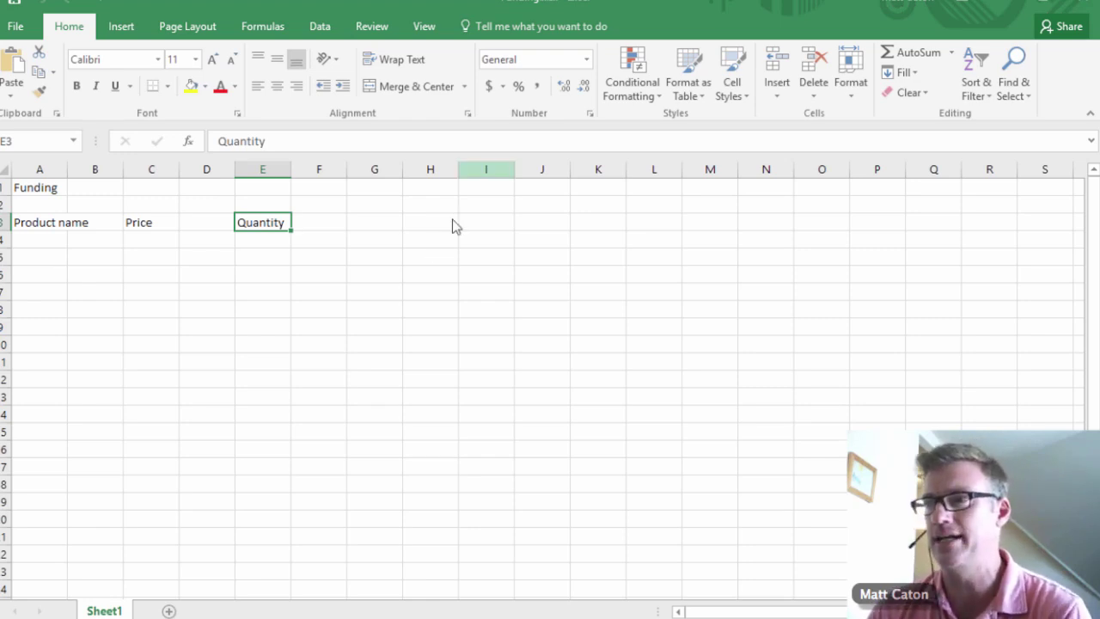
click(996, 16)
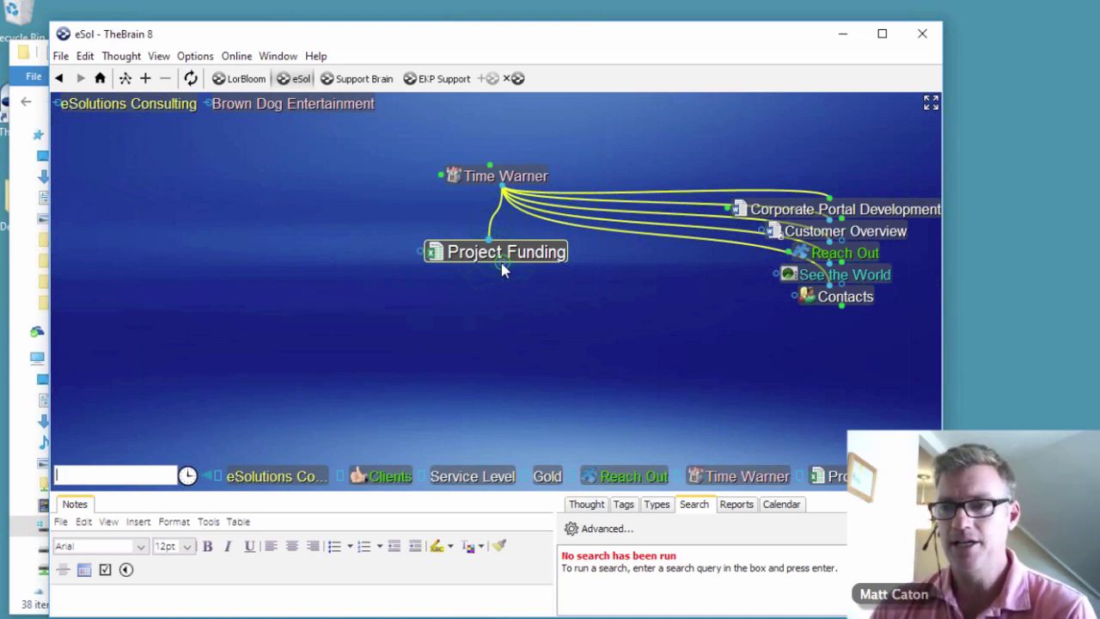
- Create a child thought named Funding Script under Project Funding and make it the active thought
drag(503, 270, 380, 338)
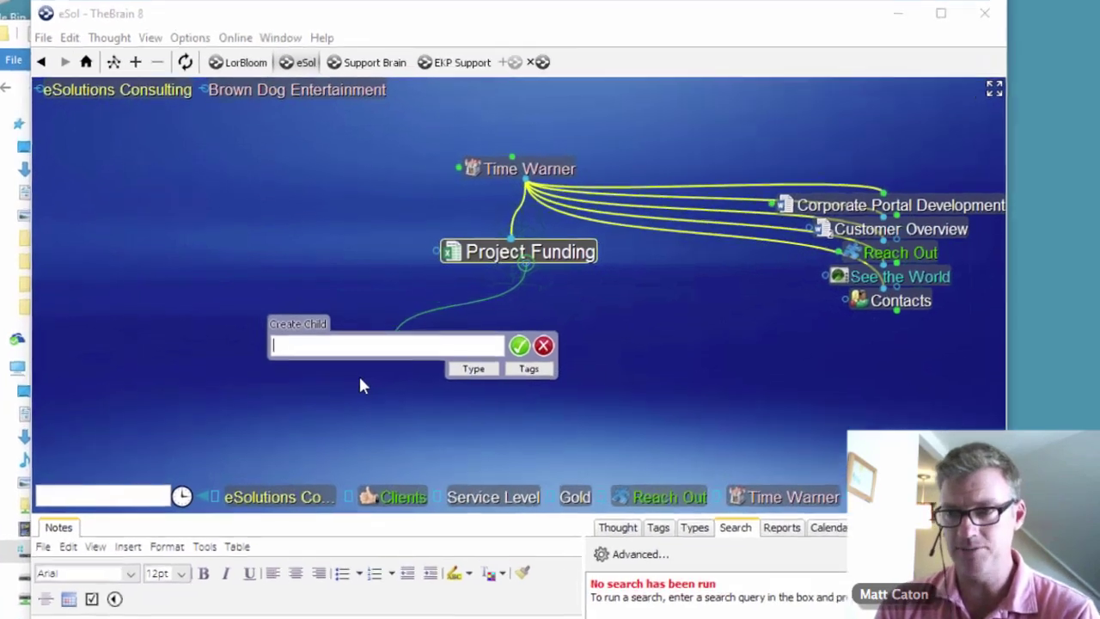
text(Funding S)
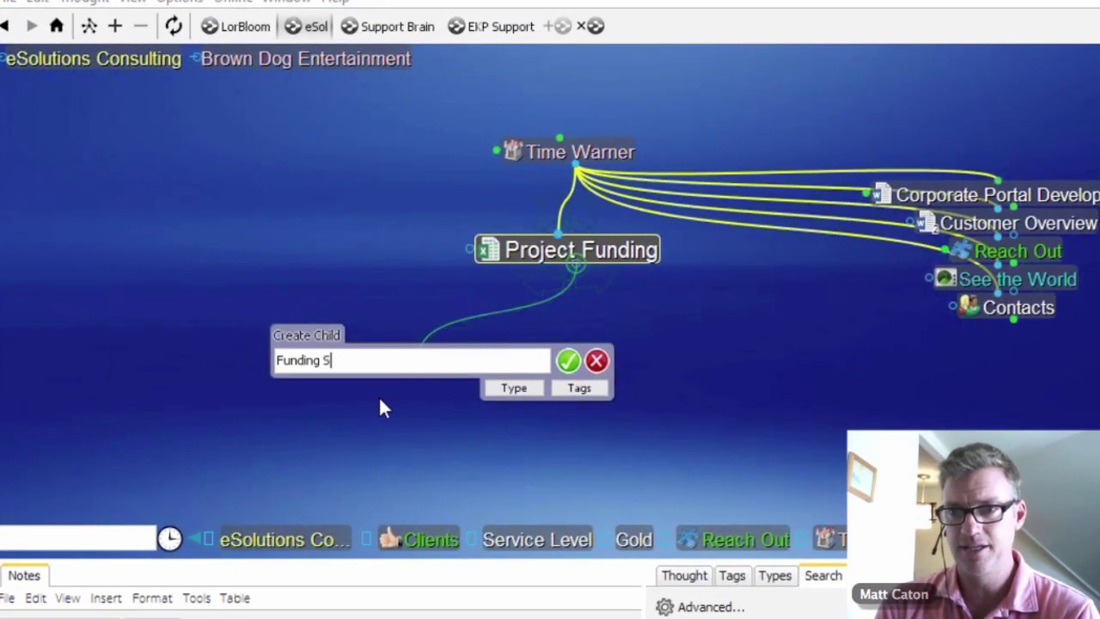
text(cript)
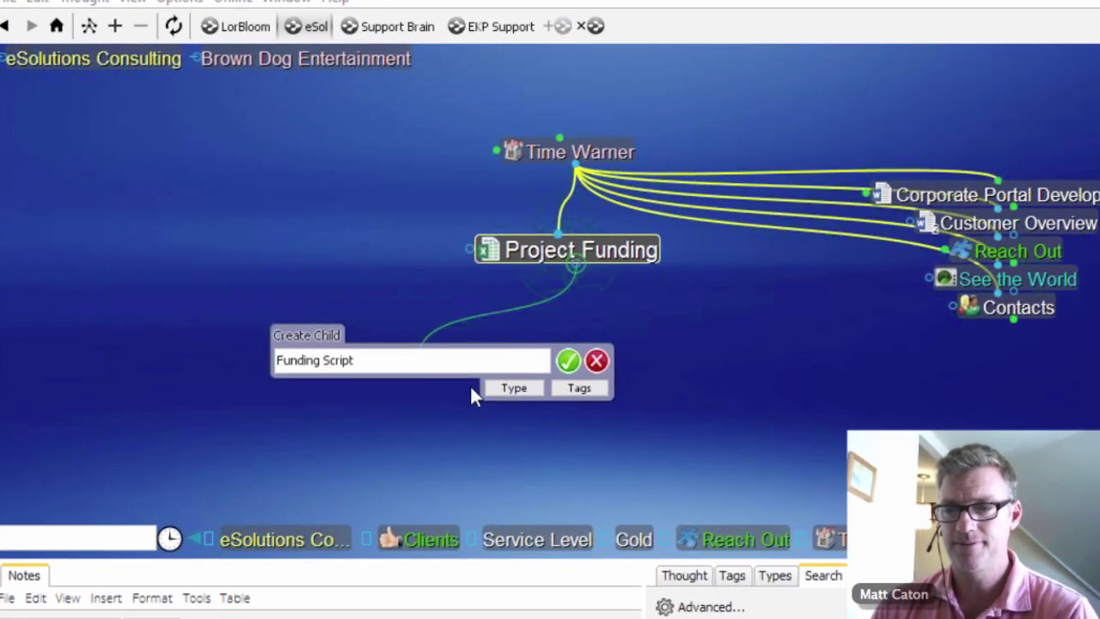
click(569, 361)
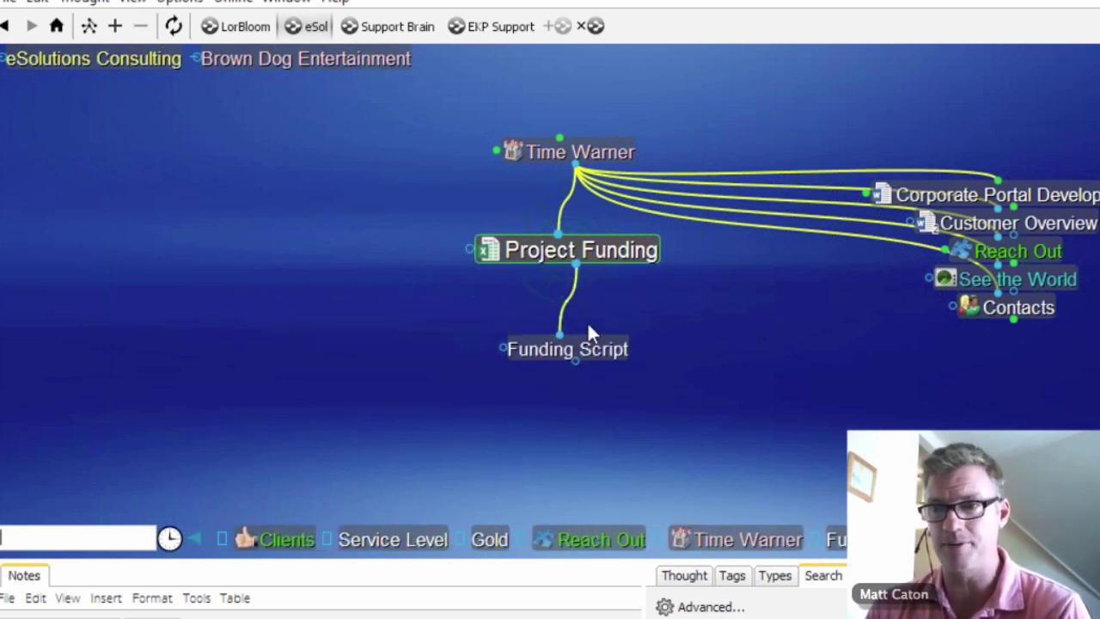
click(591, 353)
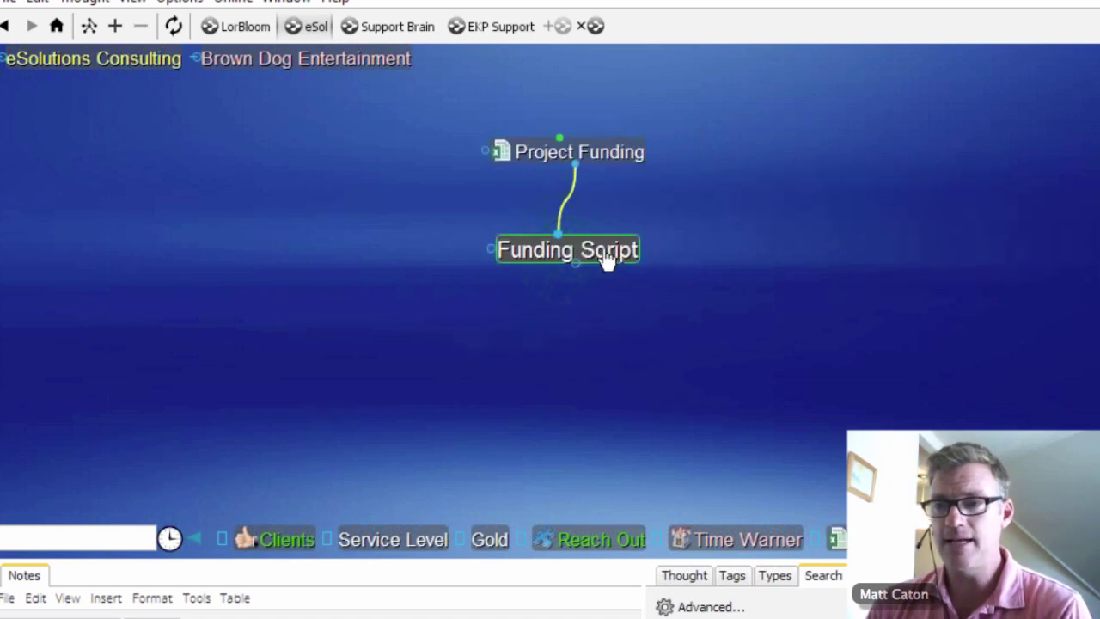
- Examine the templates folder reached through the Add Attachment options of the Funding Script thought, and close it
right_click(606, 256)
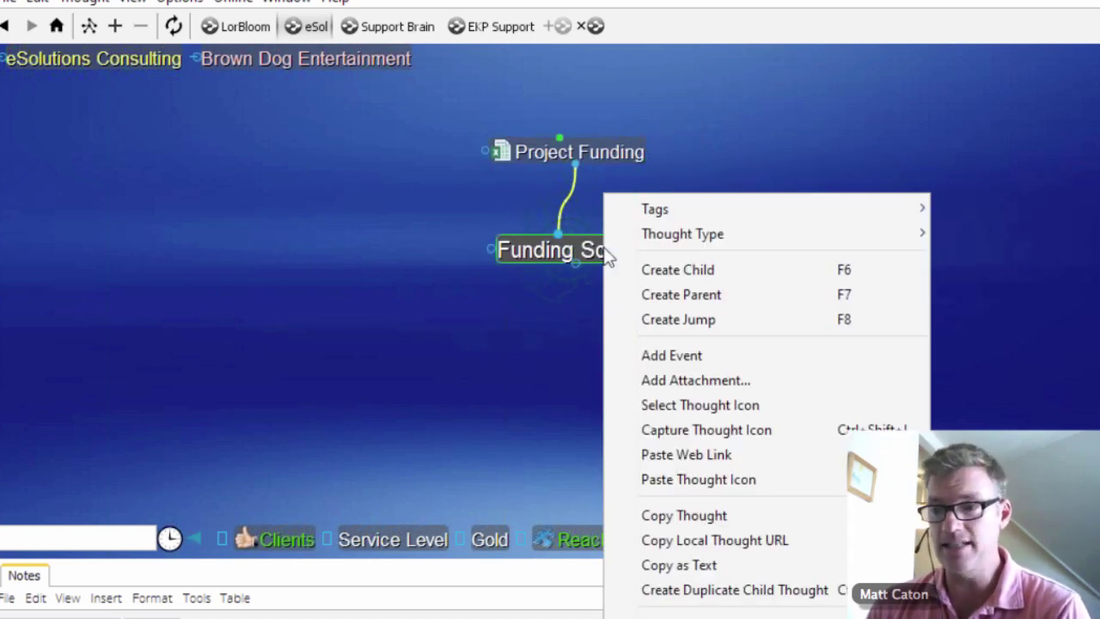
click(696, 385)
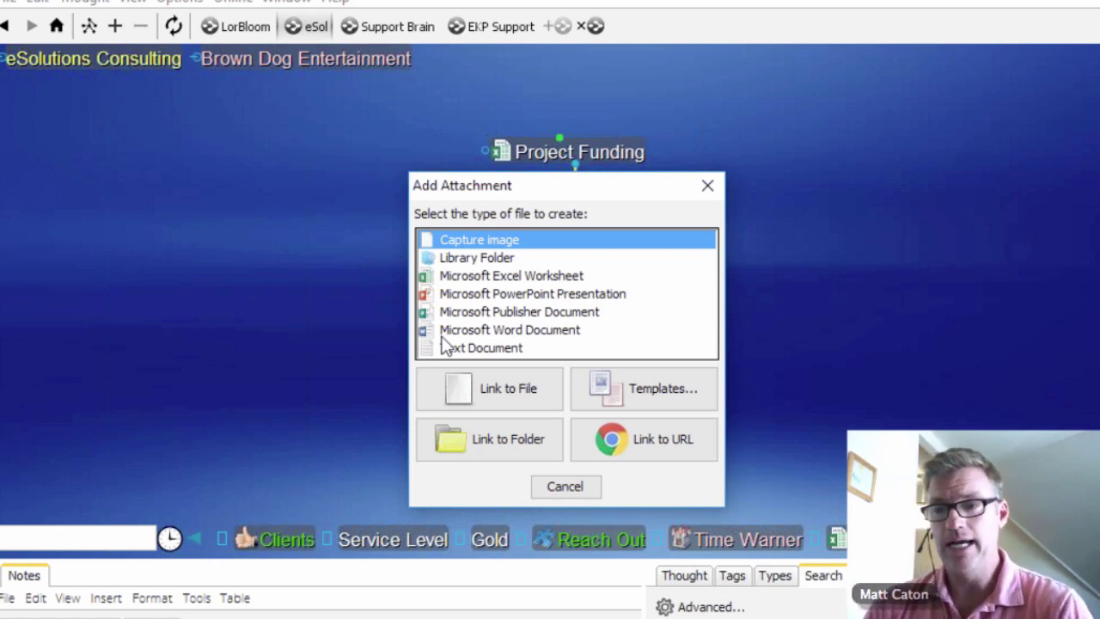
click(693, 404)
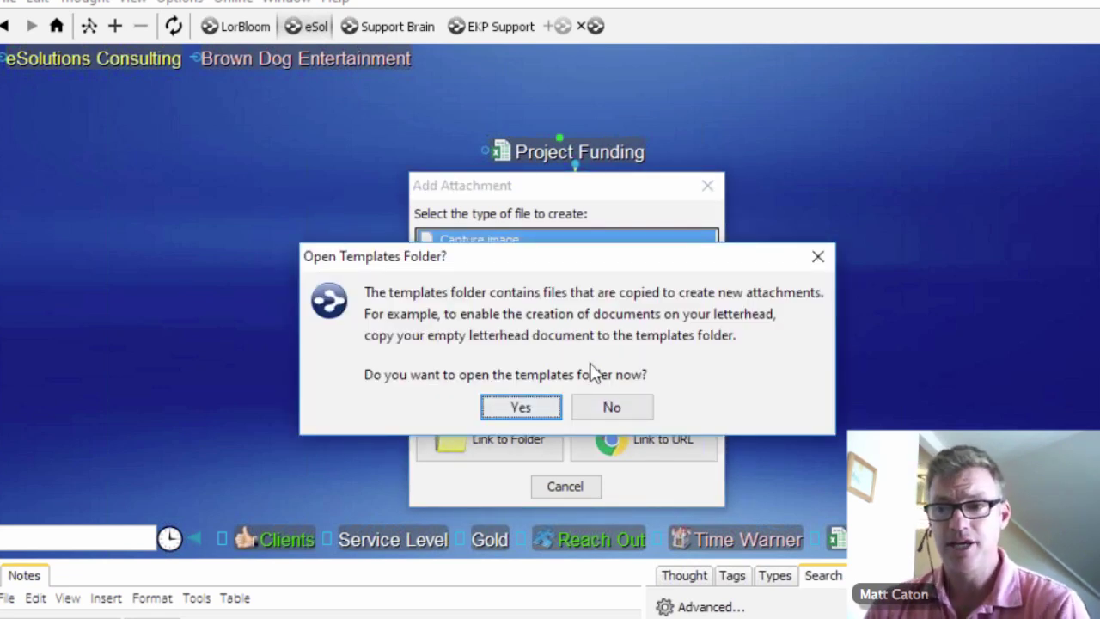
click(520, 407)
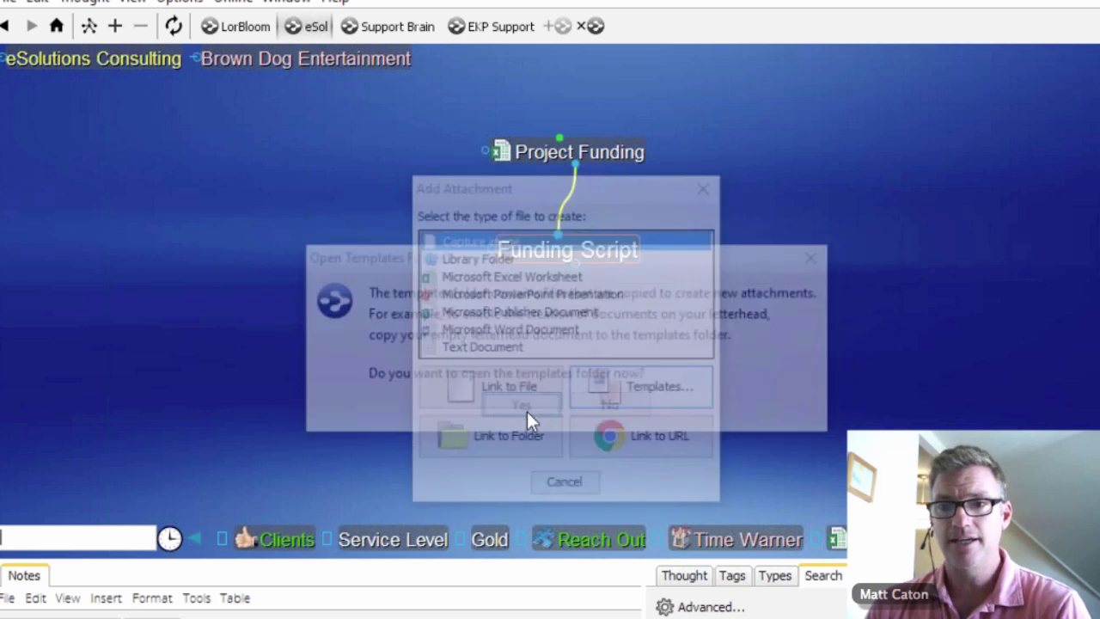
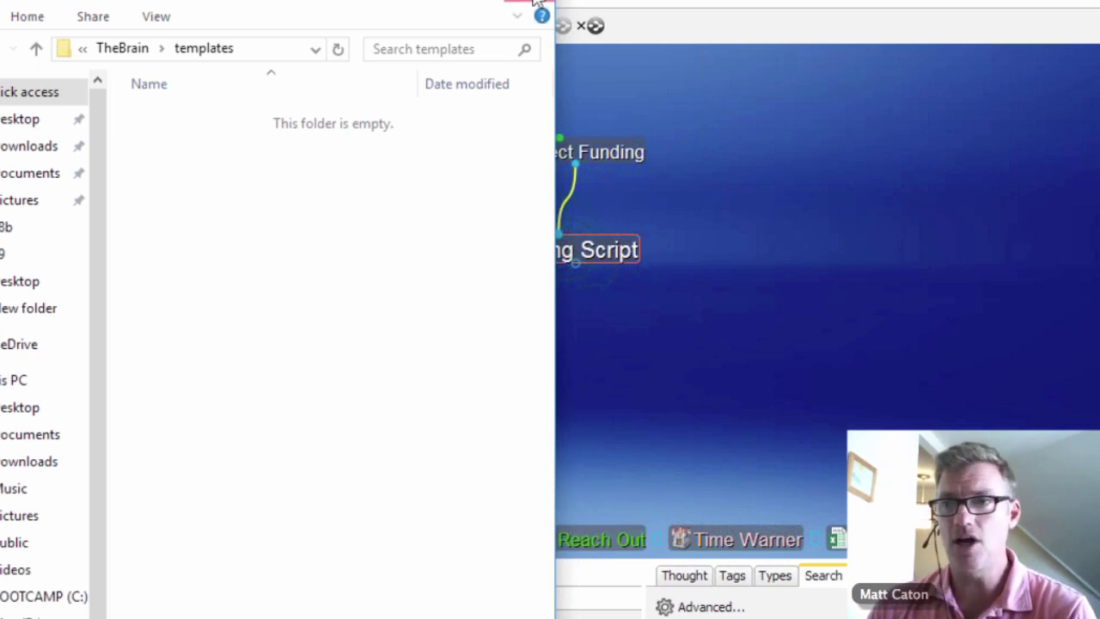
click(533, 4)
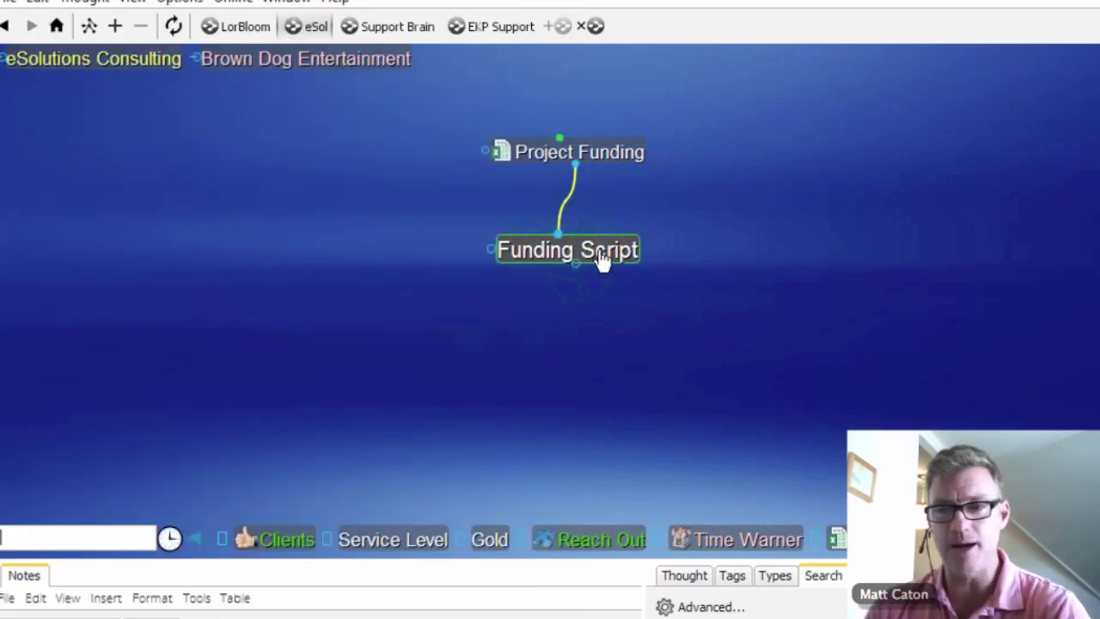
- Attach a new Microsoft Word document to the Funding Script thought
right_click(599, 251)
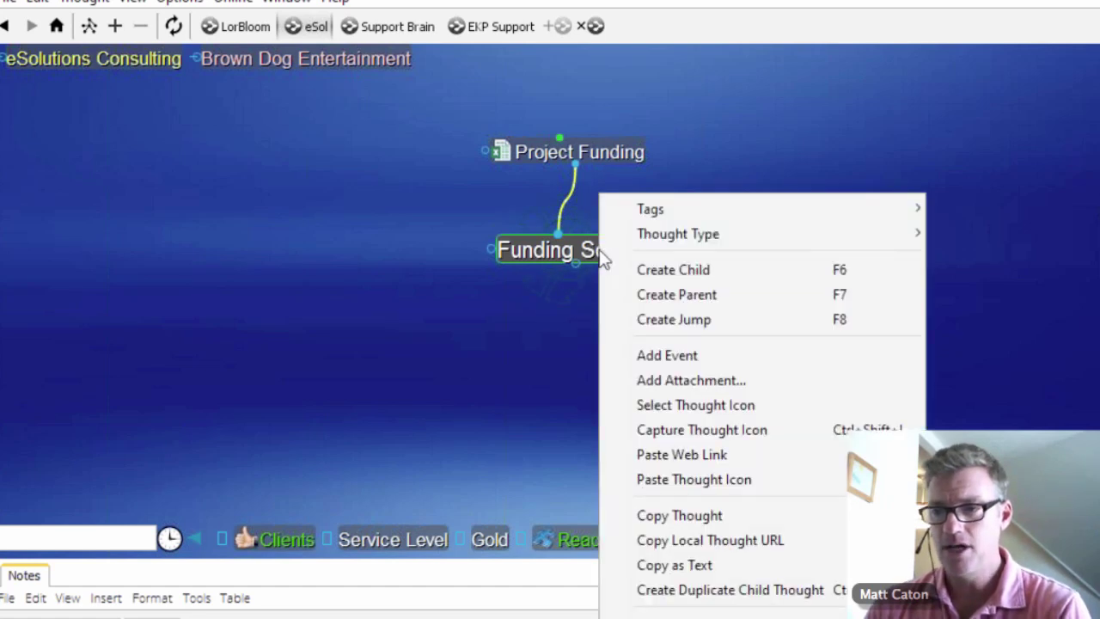
click(671, 384)
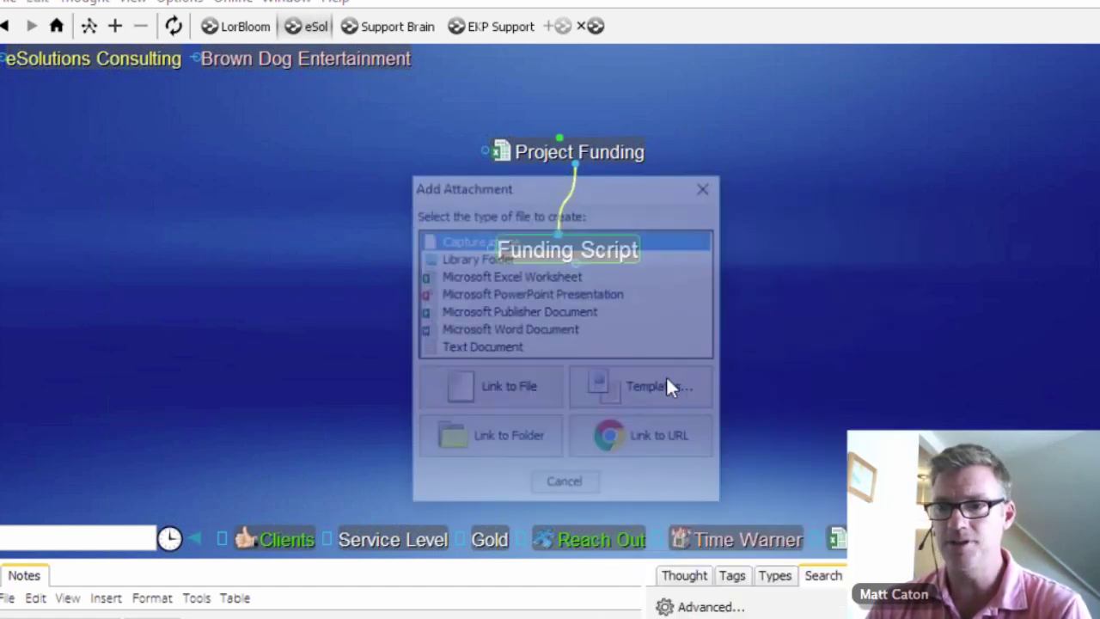
click(532, 332)
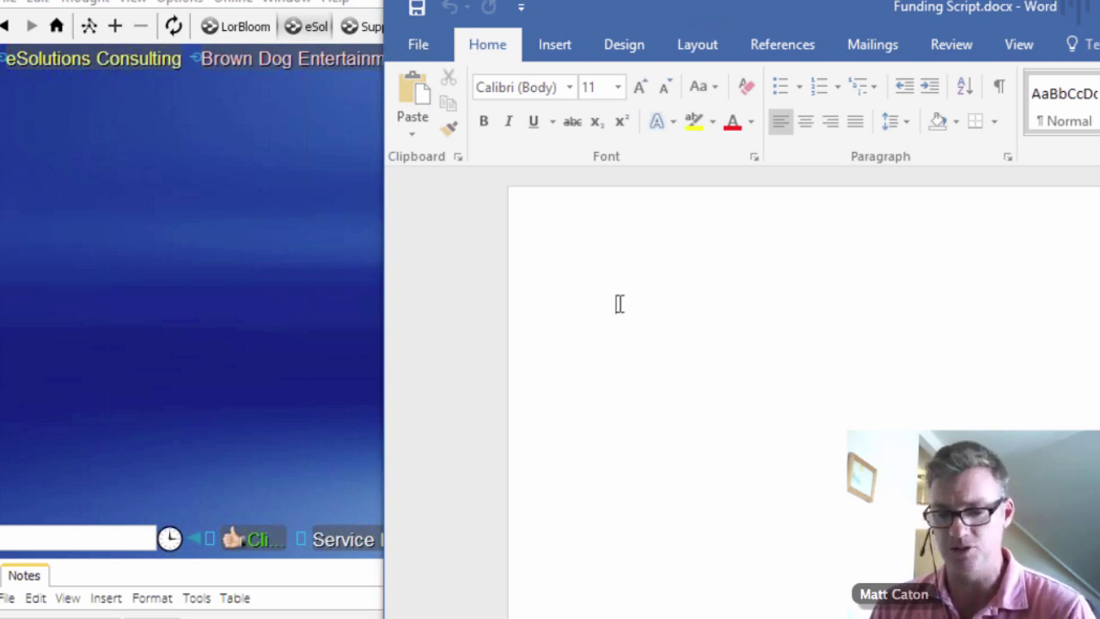
- Write "Welcome to the funding discussion..." in Funding Script.docx, save it and return to TheBrain
text(Welcome )
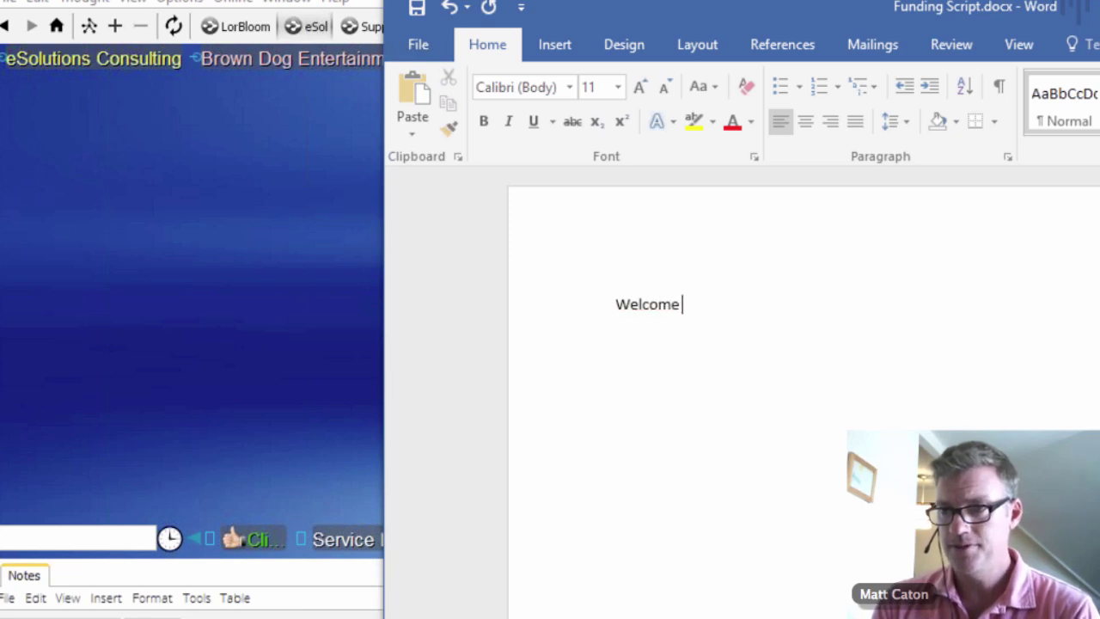
text(to the funding di)
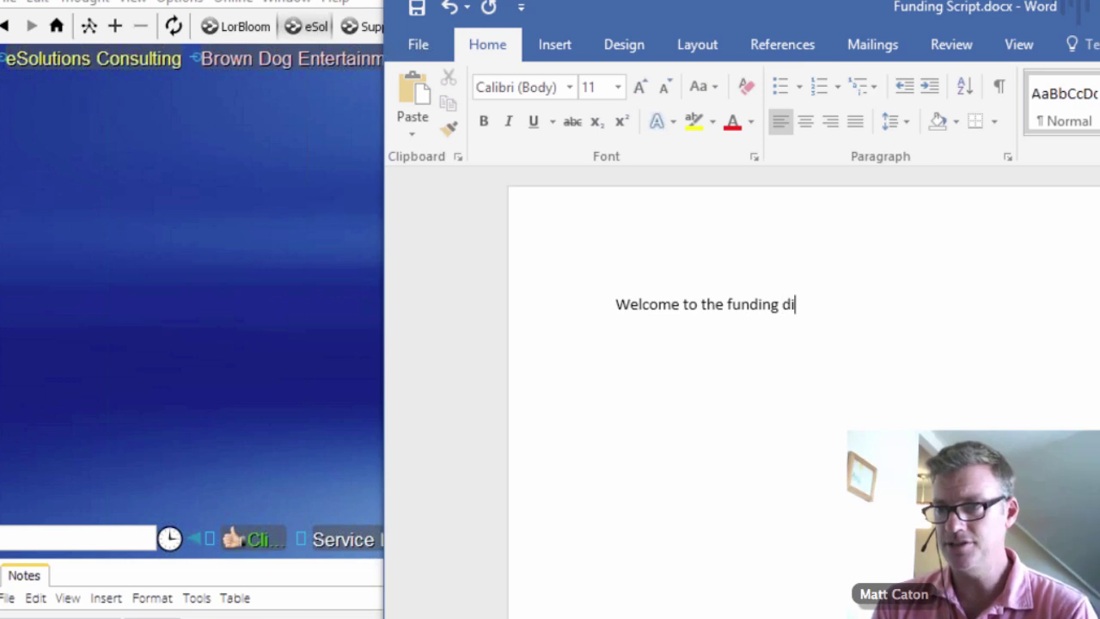
text(scussion...)
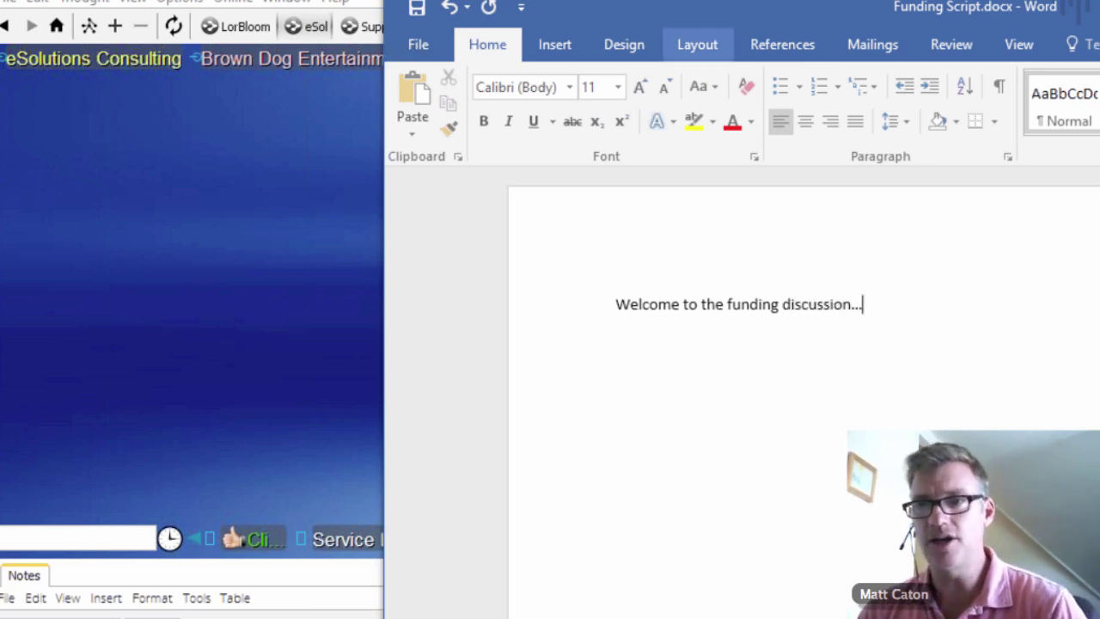
click(418, 8)
drag(686, 15, 495, 0)
key(alt+Tab)
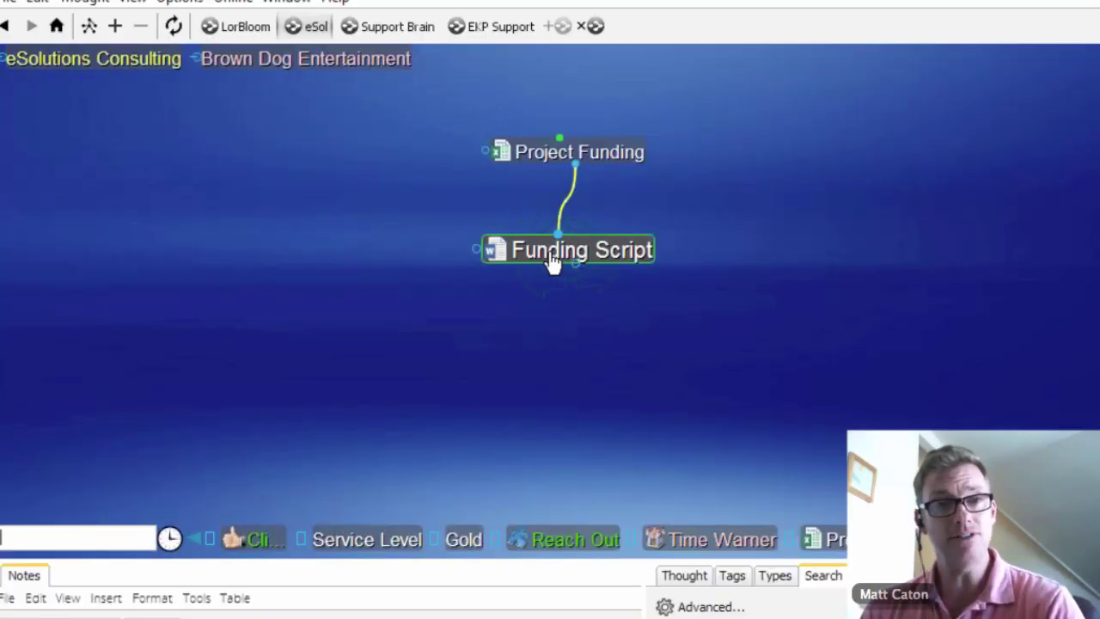
- Show the Funding Script thought's attachments in an enlarged lower area and duplicate Funding Script.docx there
drag(632, 560, 636, 425)
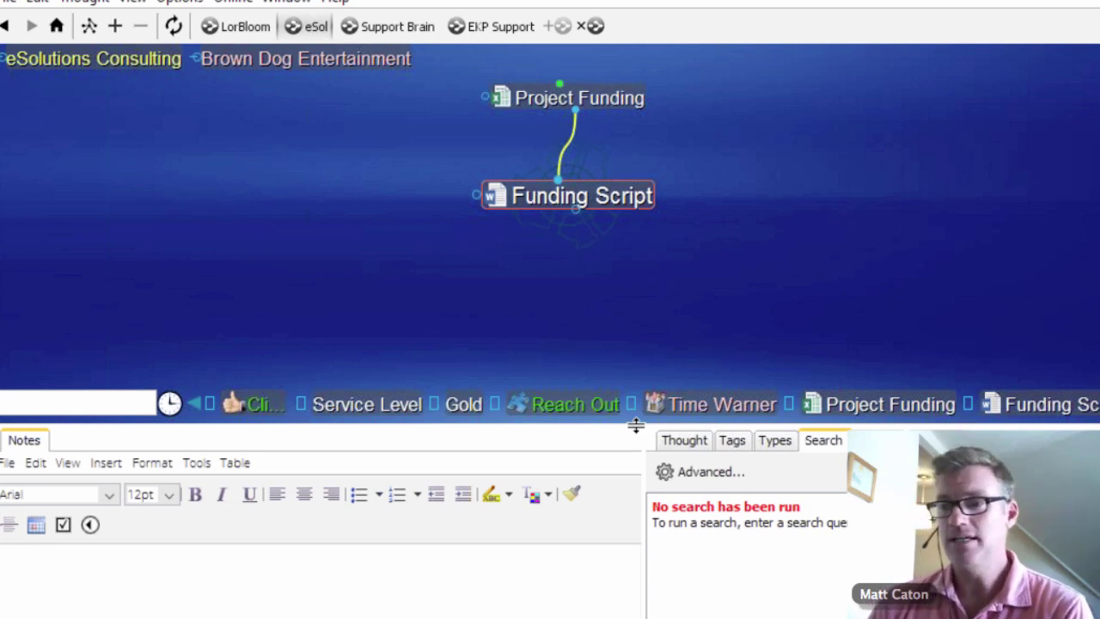
click(694, 444)
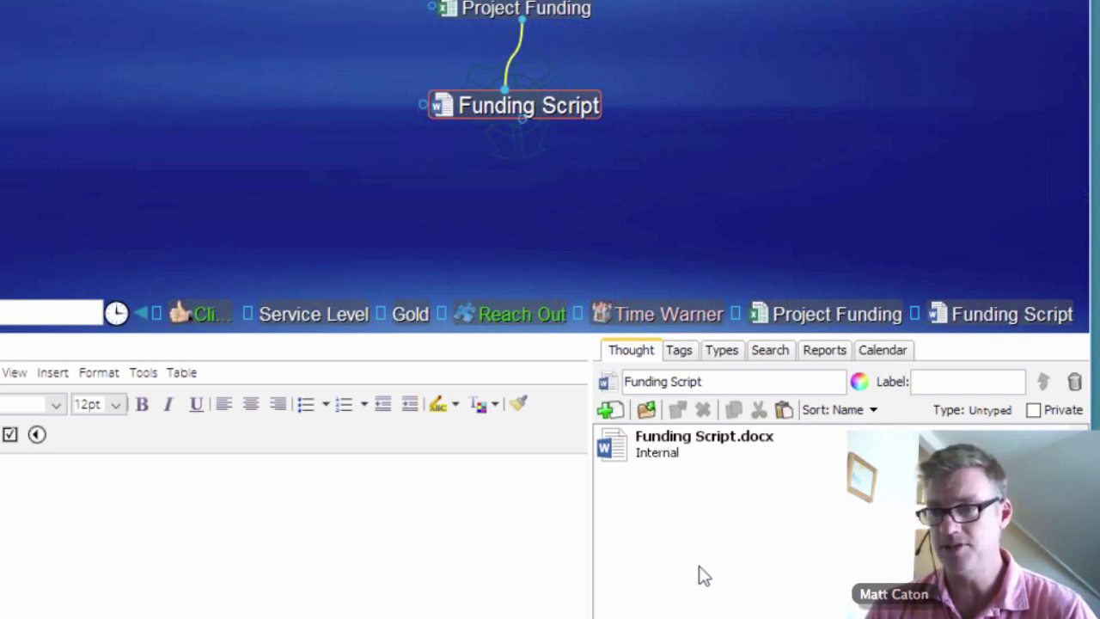
click(677, 449)
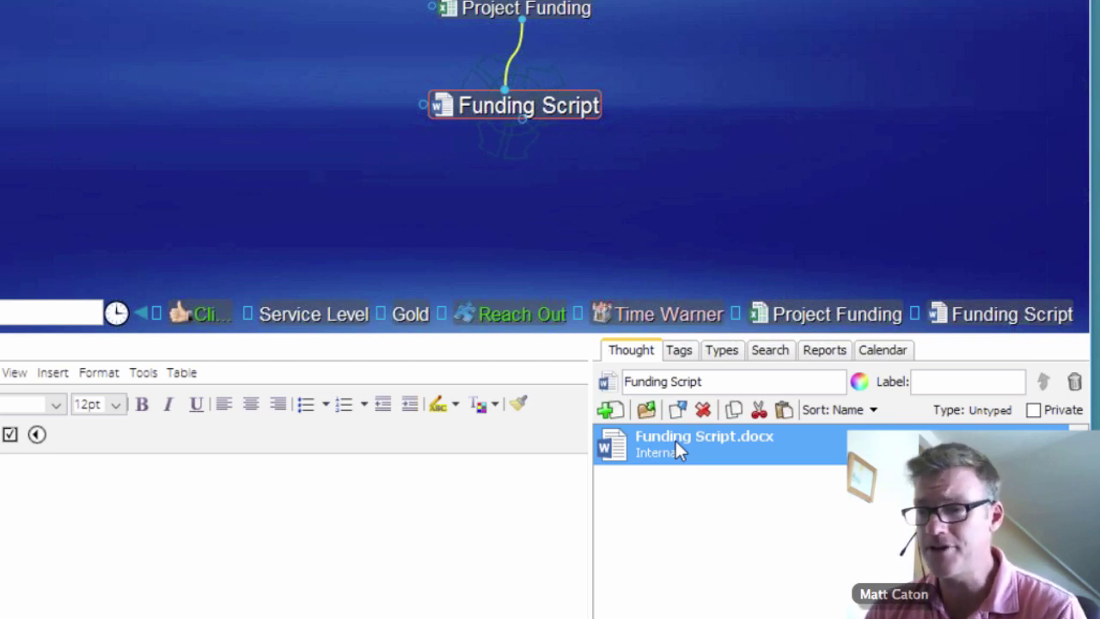
click(732, 408)
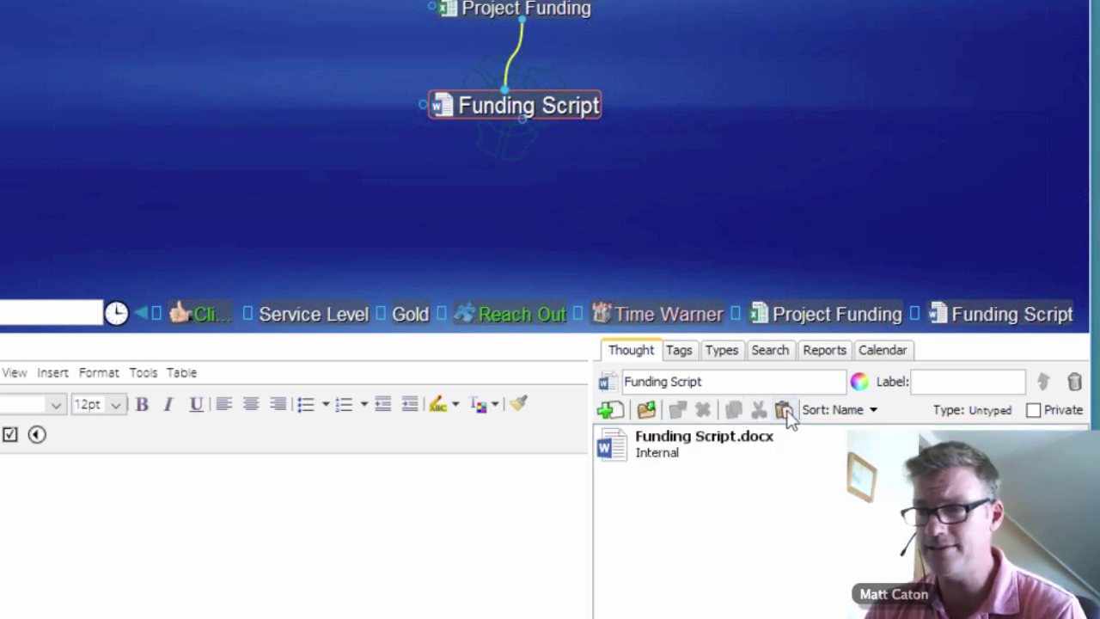
click(786, 409)
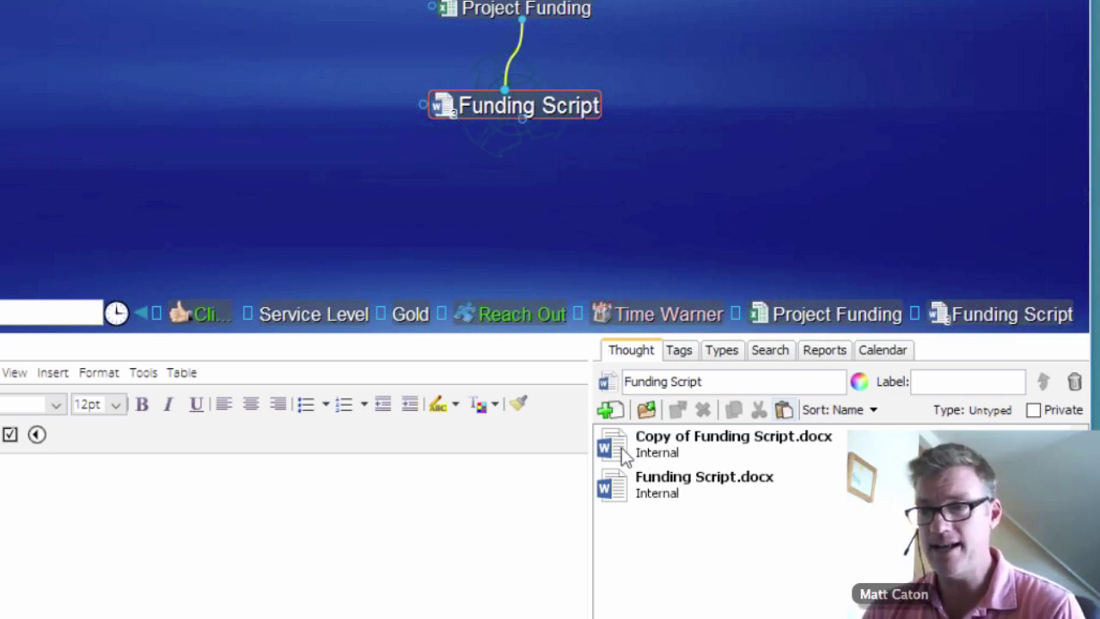
- Rename the copied Word attachment as Script Part 2, keeping its .docx extension
click(675, 440)
click(678, 440)
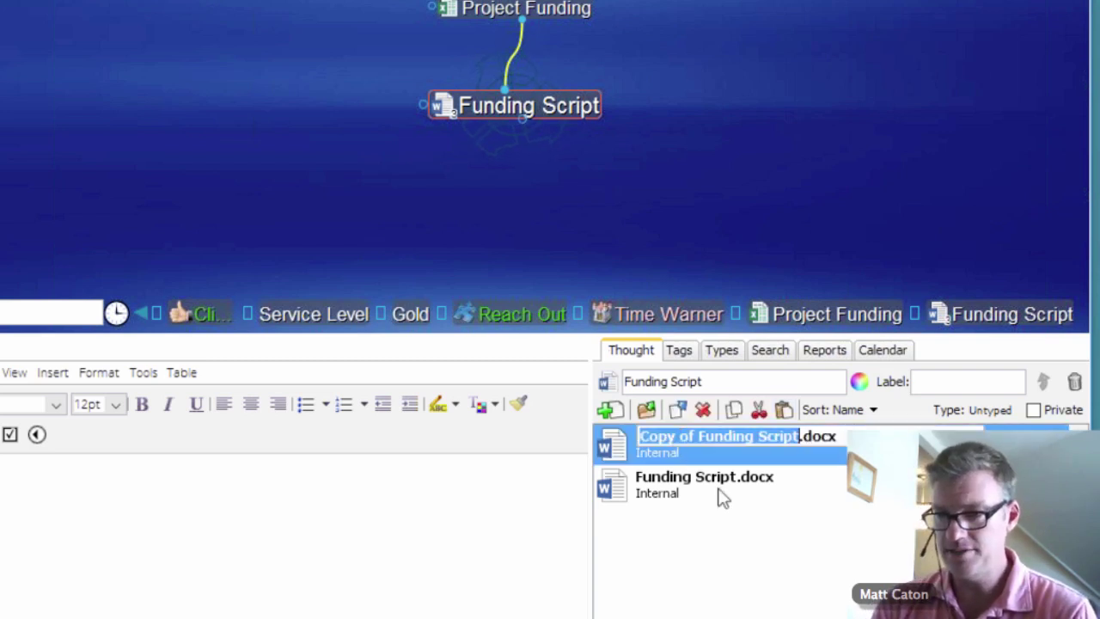
text(Script p)
key(BackSpace)
text(Part 2)
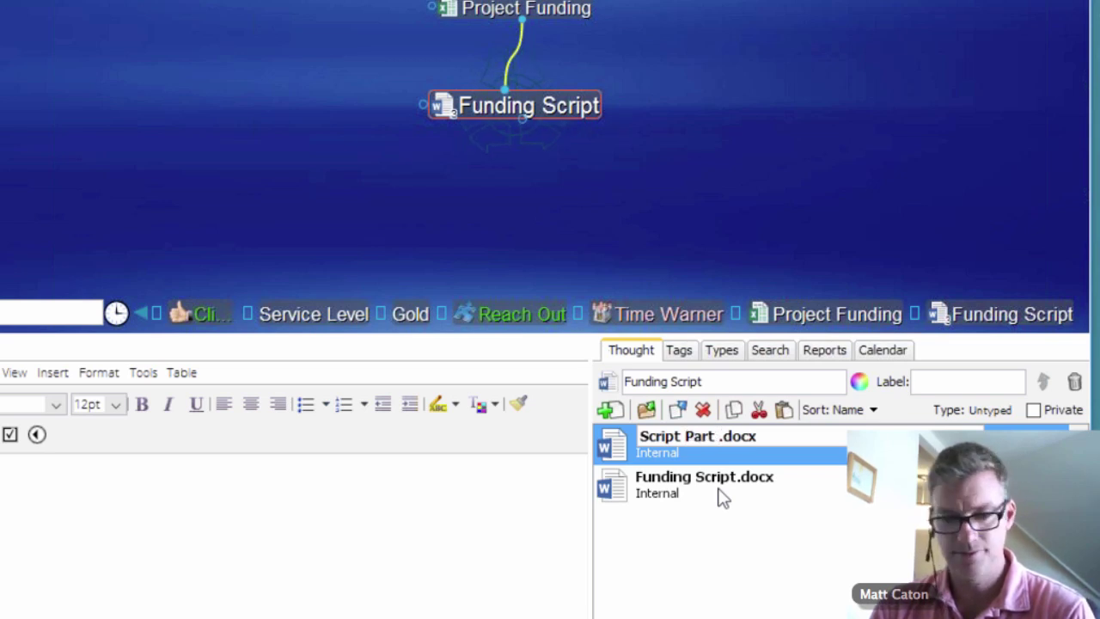
click(729, 535)
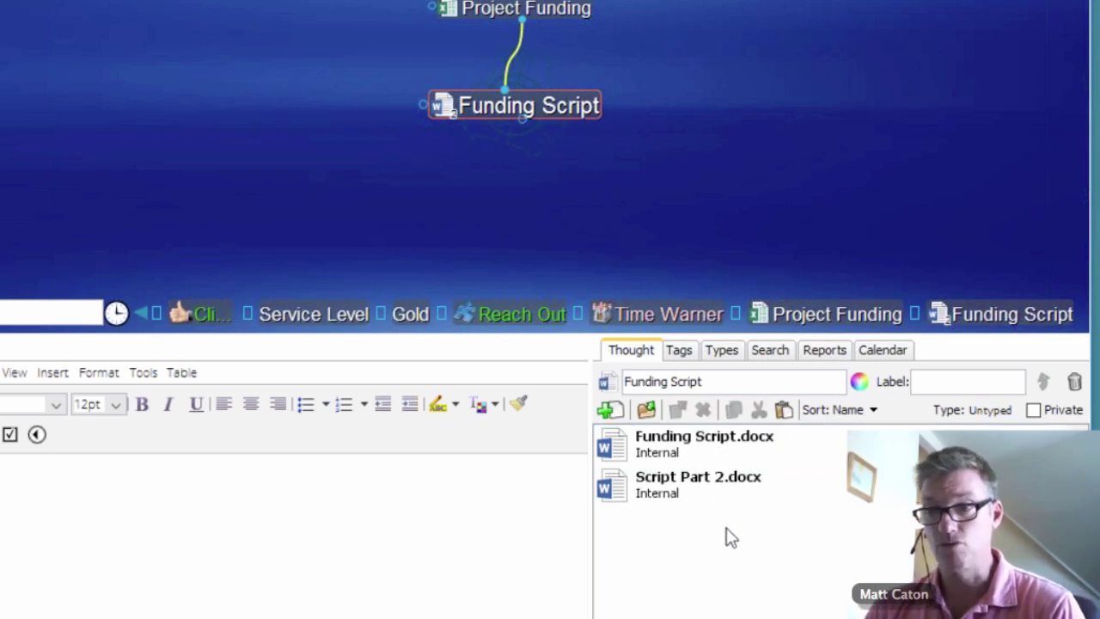
- Open Script Part 2.docx, add the line "Additional information" three lines below the welcome text, then save and close it
double_click(650, 486)
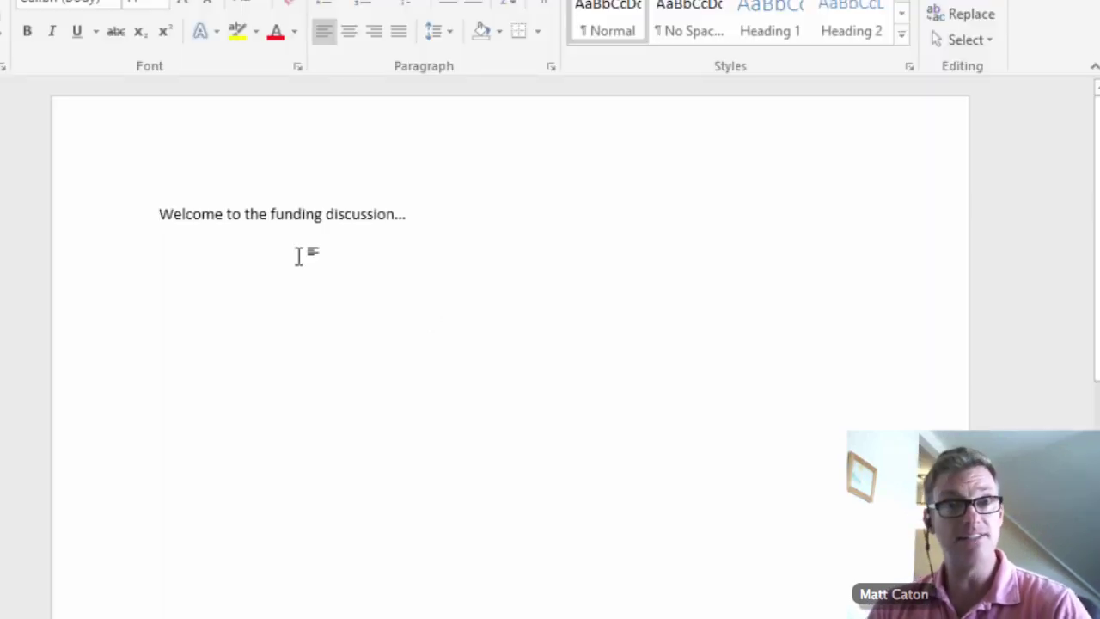
click(453, 226)
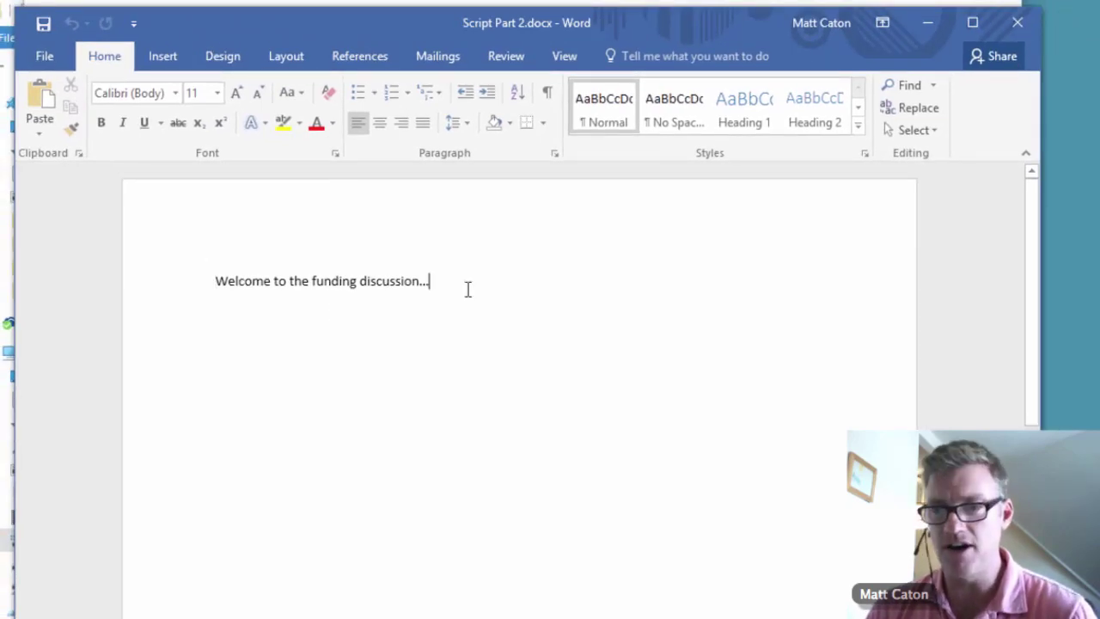
key(Return)
key(Return)
key(Return)
text(Additional)
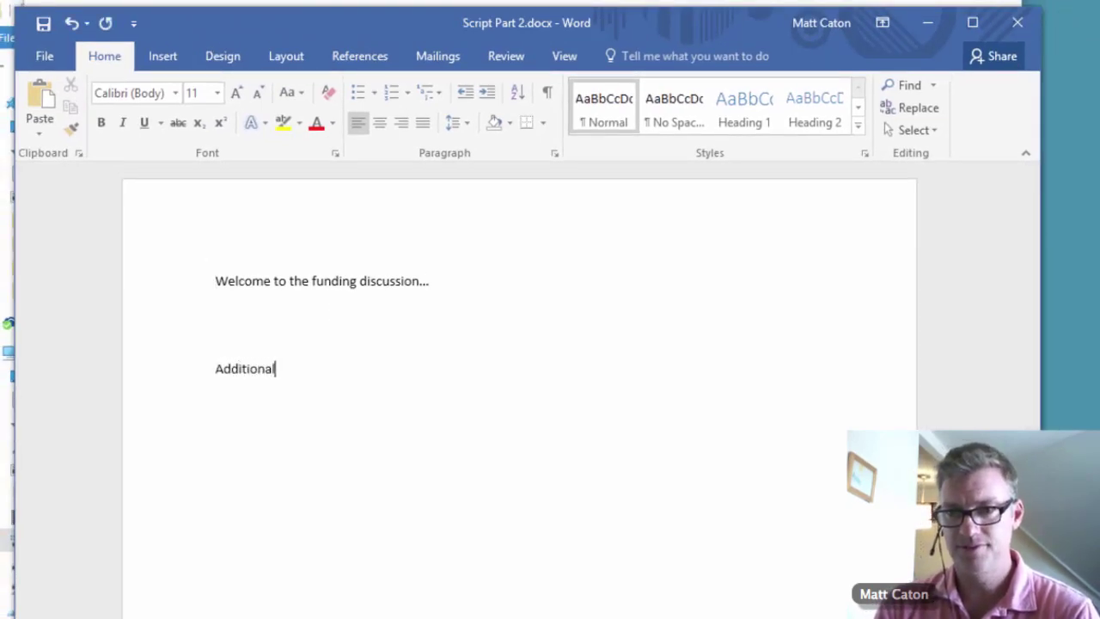
text( information)
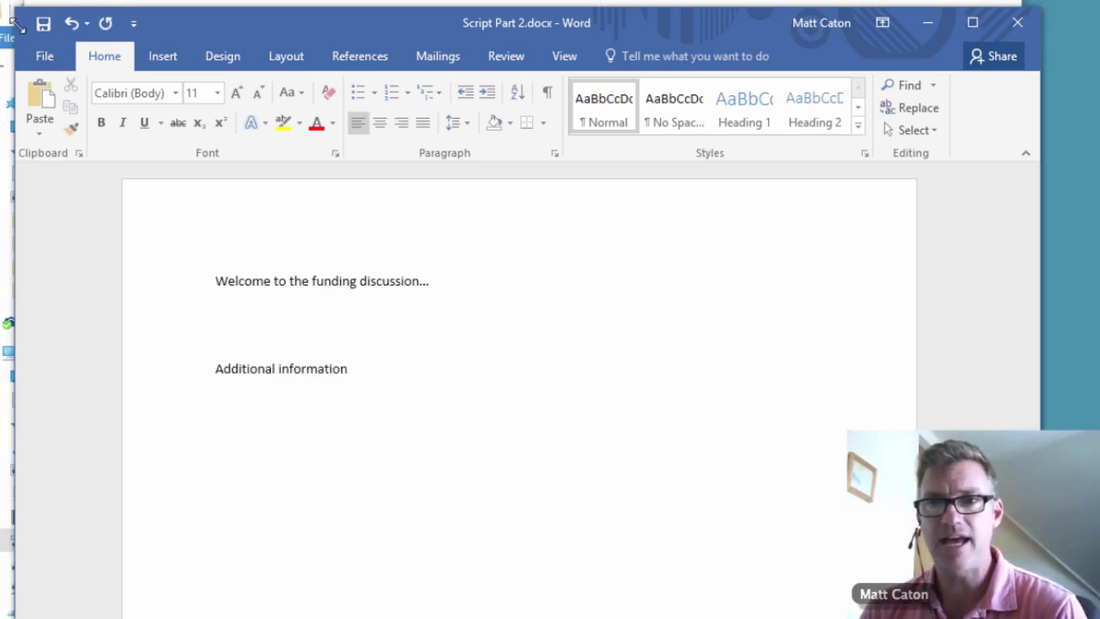
click(43, 26)
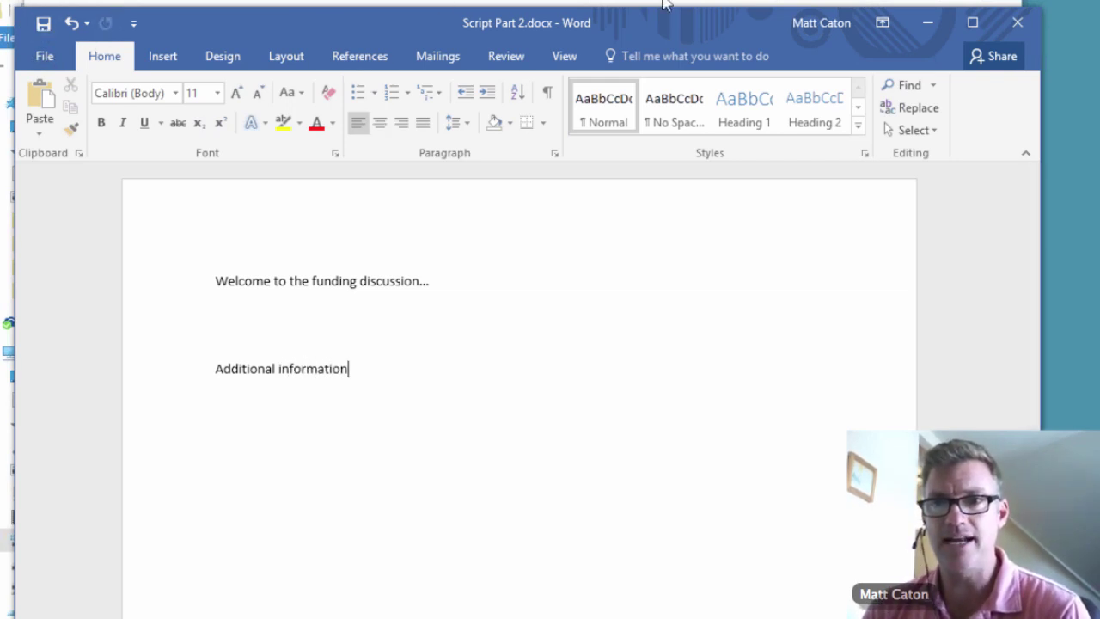
click(1016, 24)
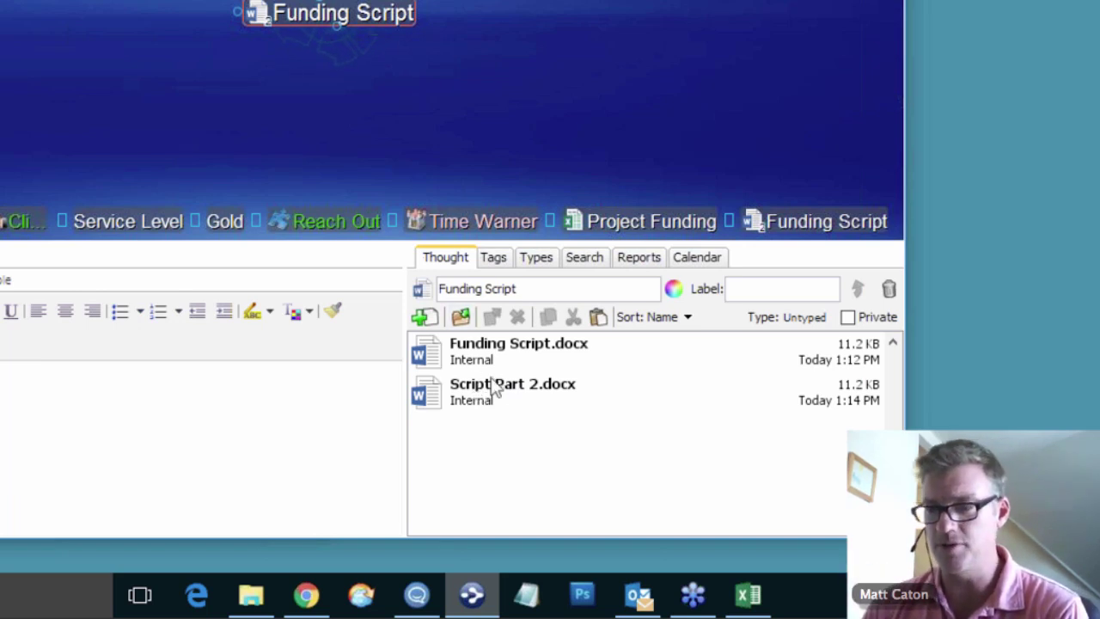
- Move Script Part 2.docx out of the thought's attachments onto the desktop and attach it back from there as a link
drag(458, 392, 988, 350)
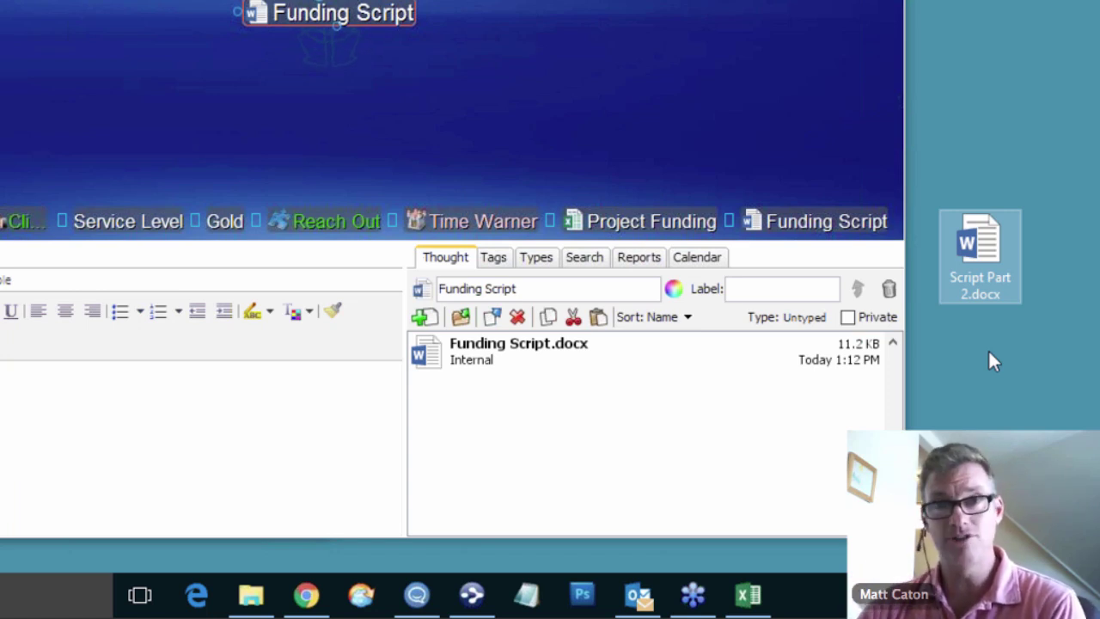
mouse_move(990, 244)
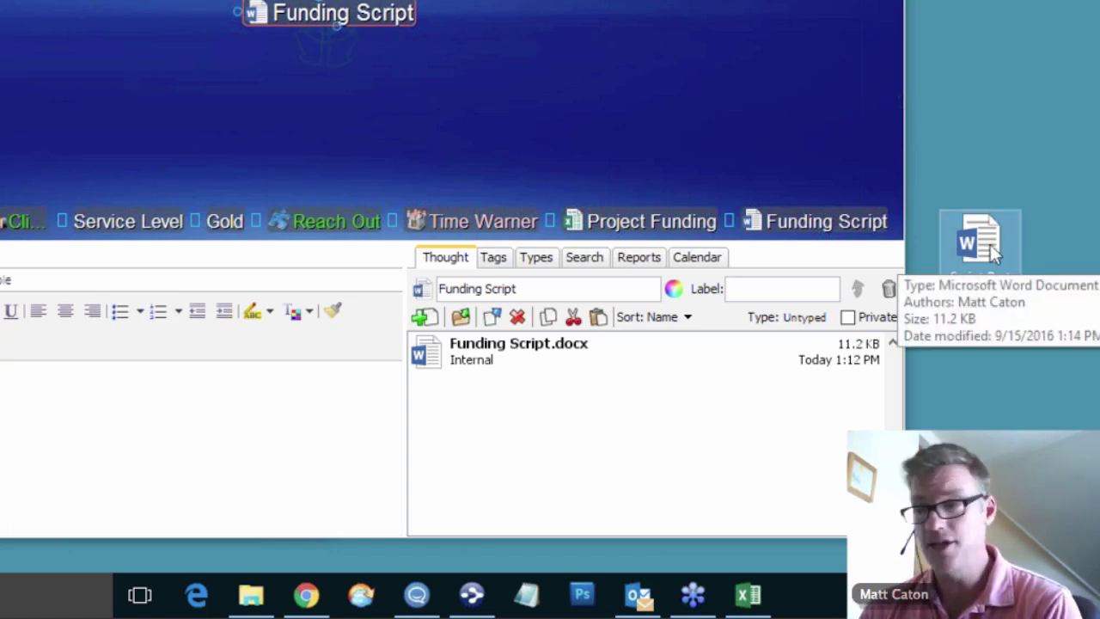
drag(990, 244, 512, 443)
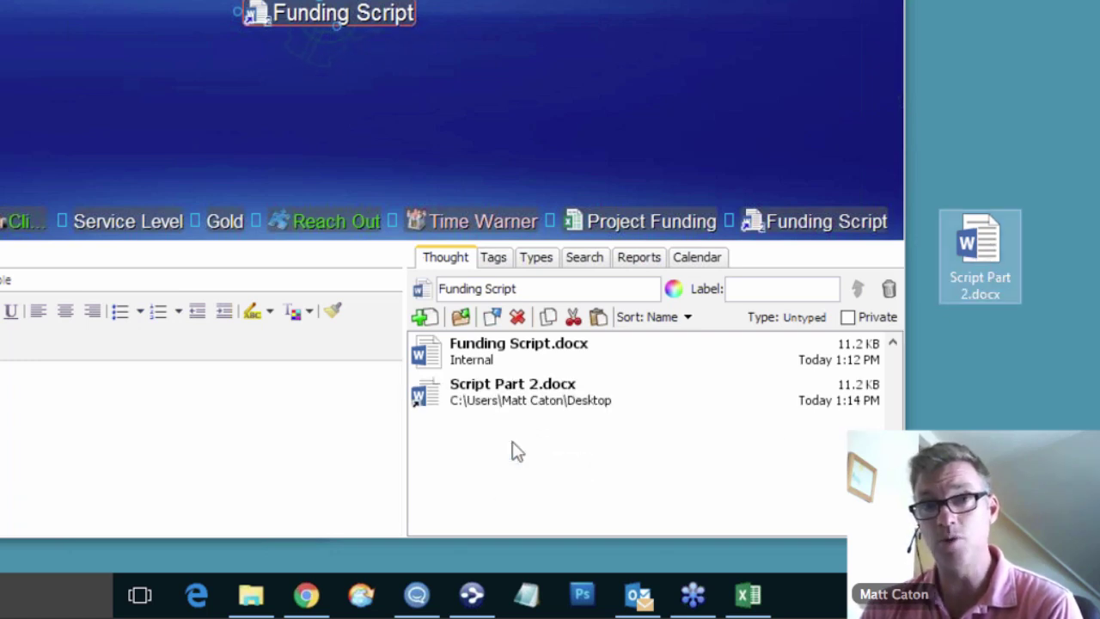
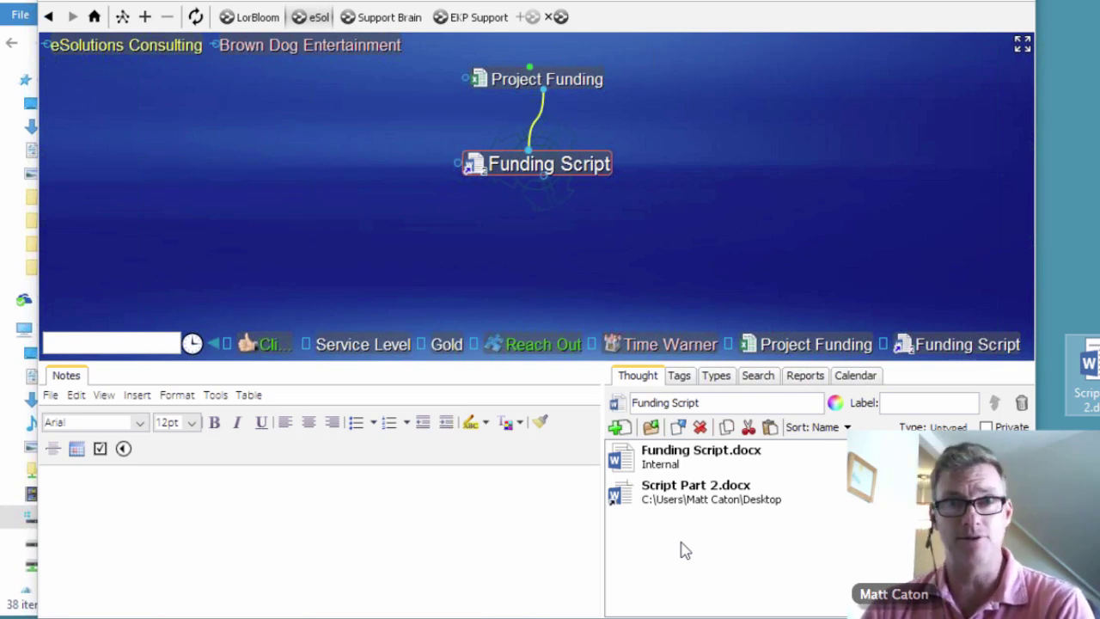
- Set the user interface preference for drag and drop of files to Move dropped files
click(206, 2)
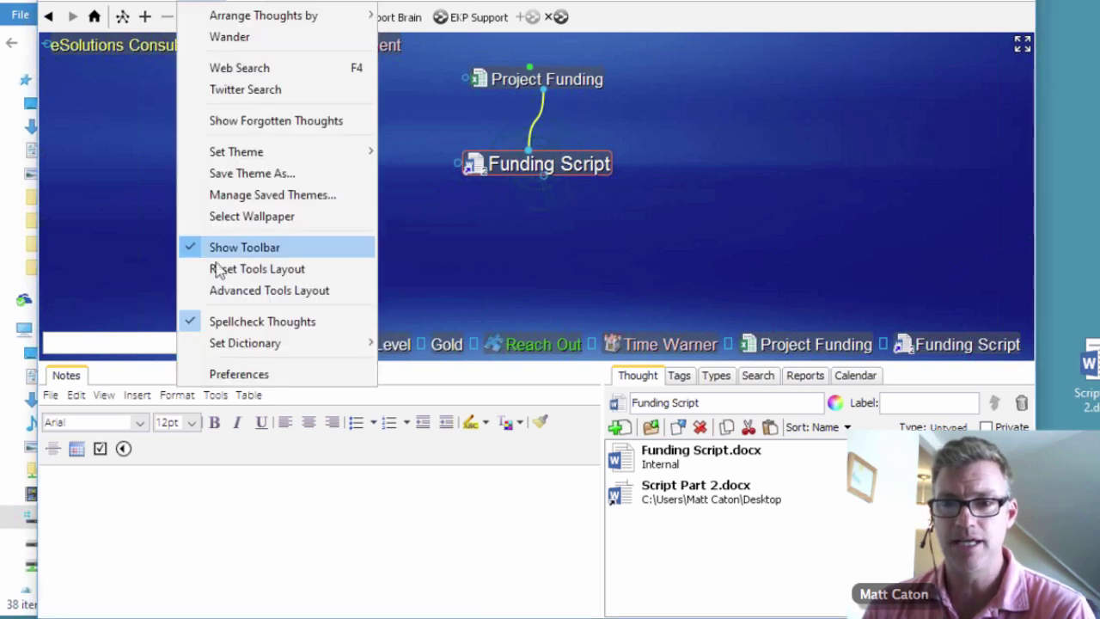
click(249, 376)
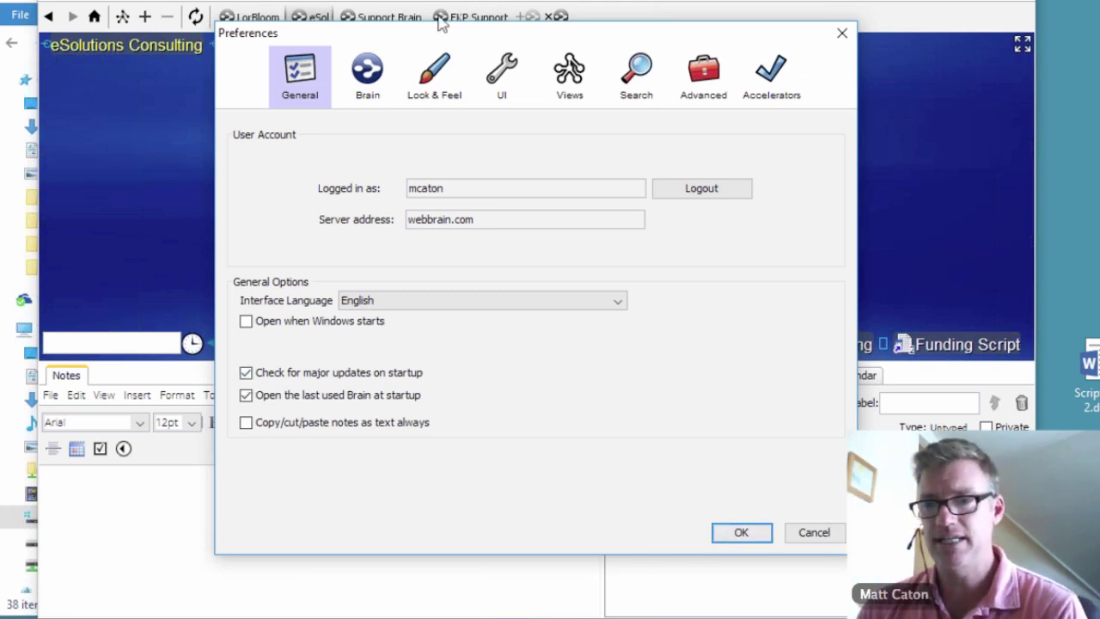
click(505, 74)
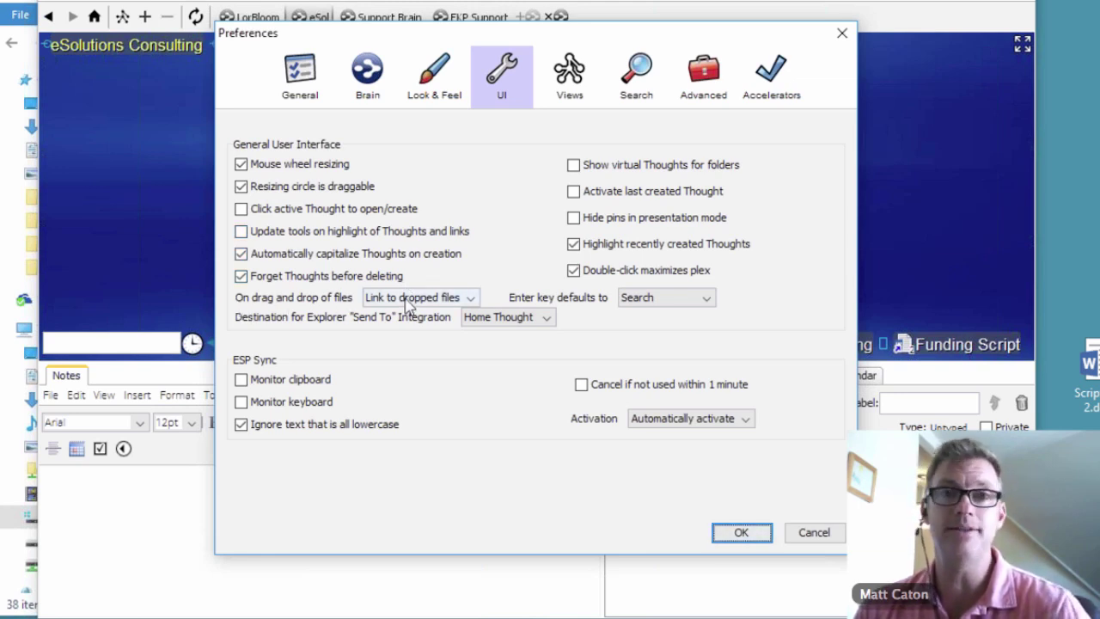
click(408, 297)
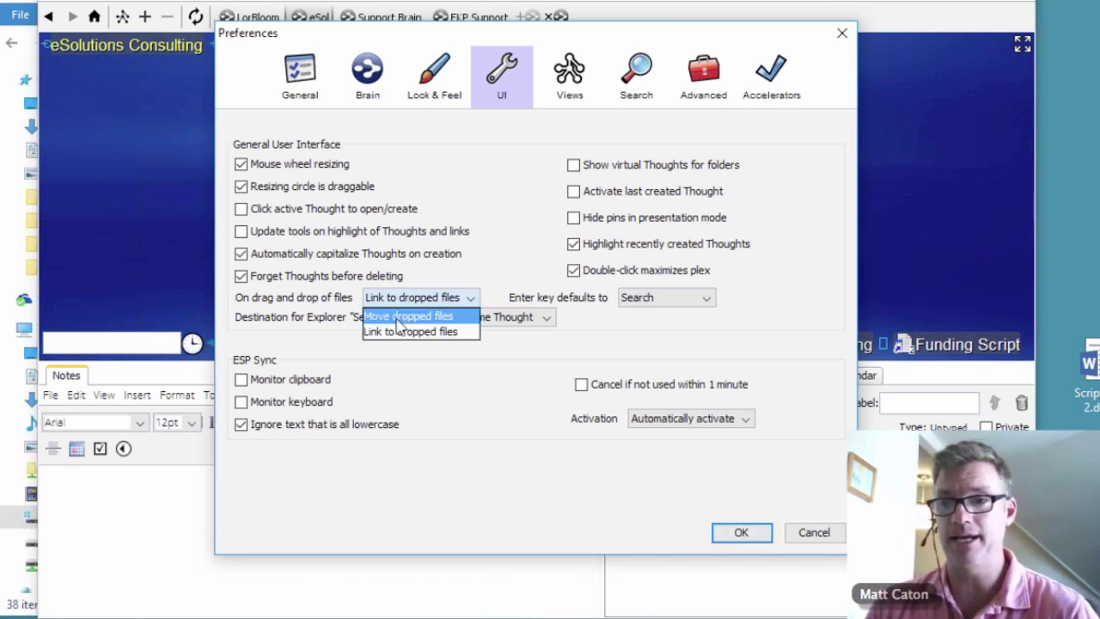
click(397, 318)
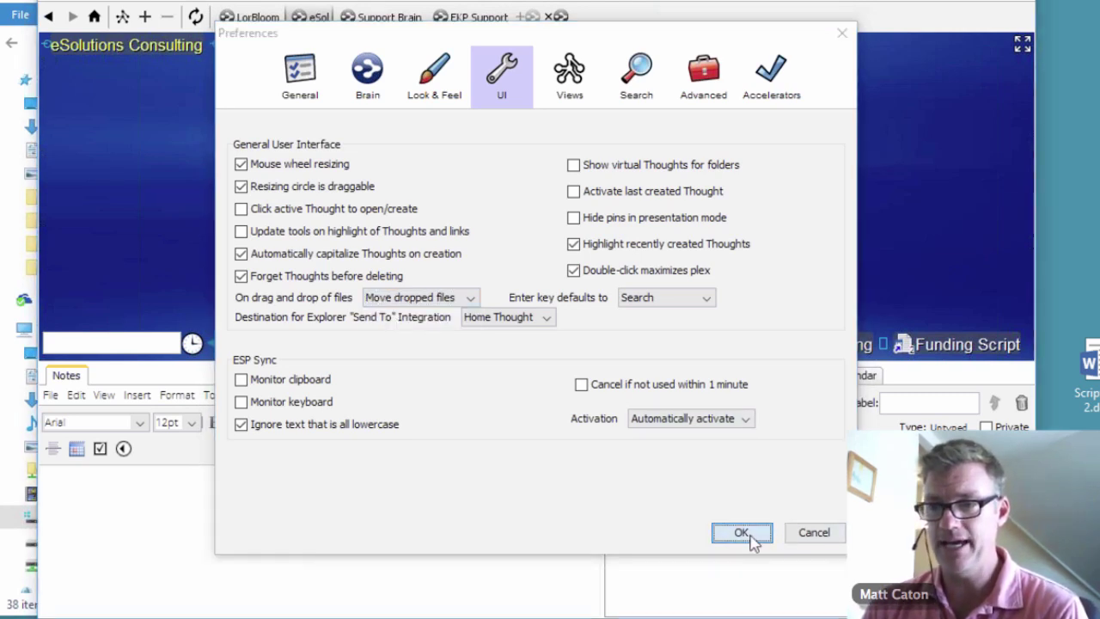
click(744, 533)
- Remove the external link to Script Part 2.docx and move the desktop file into the Funding Script thought's attachments
right_click(678, 495)
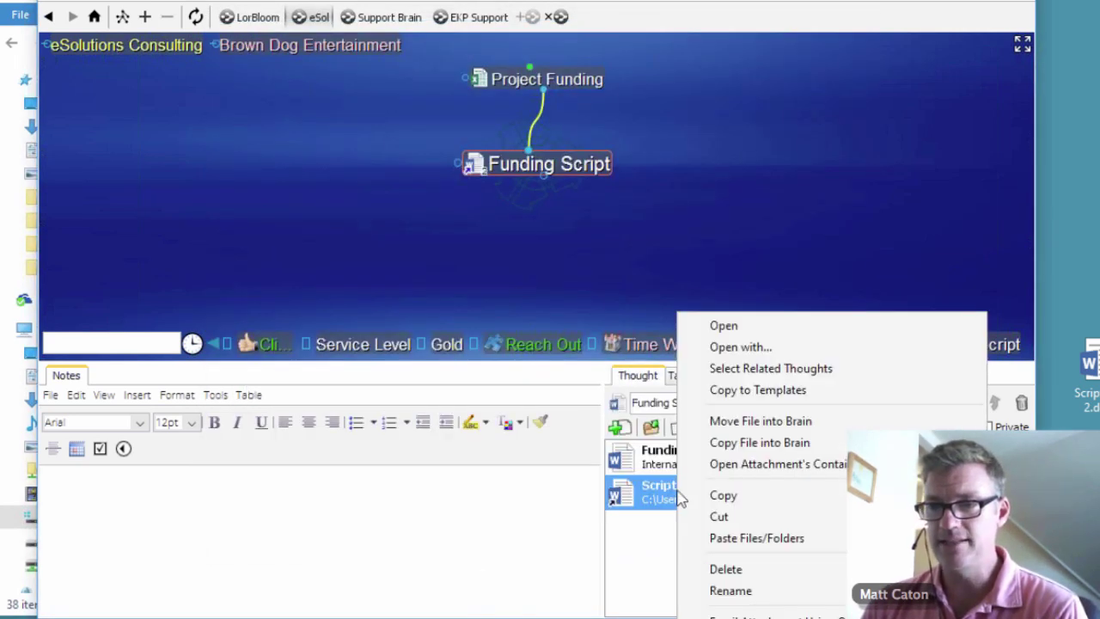
click(741, 571)
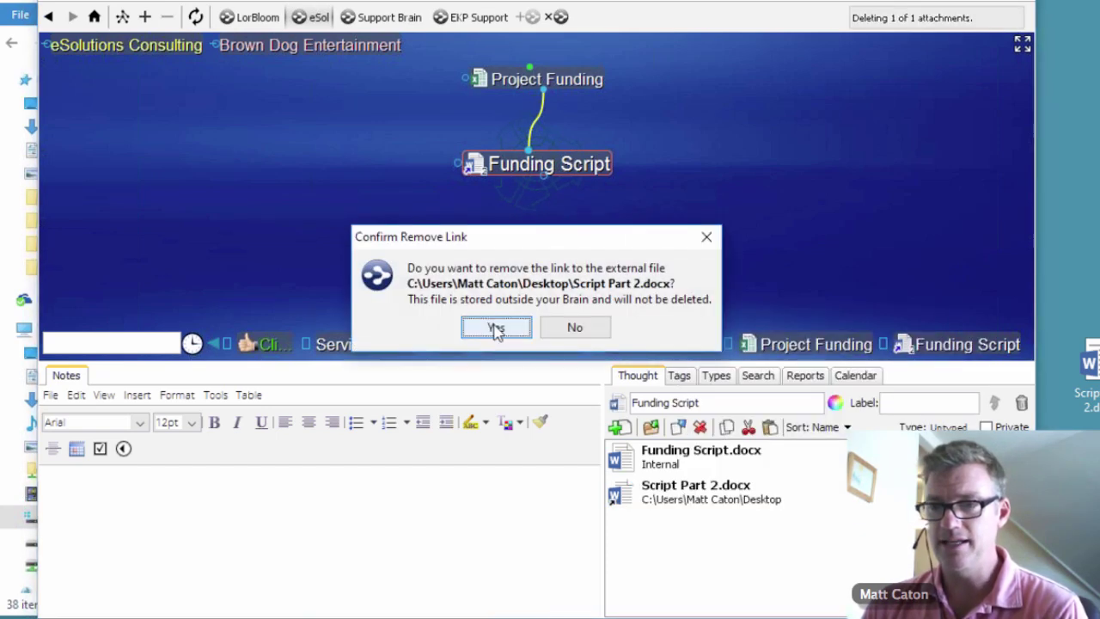
click(495, 326)
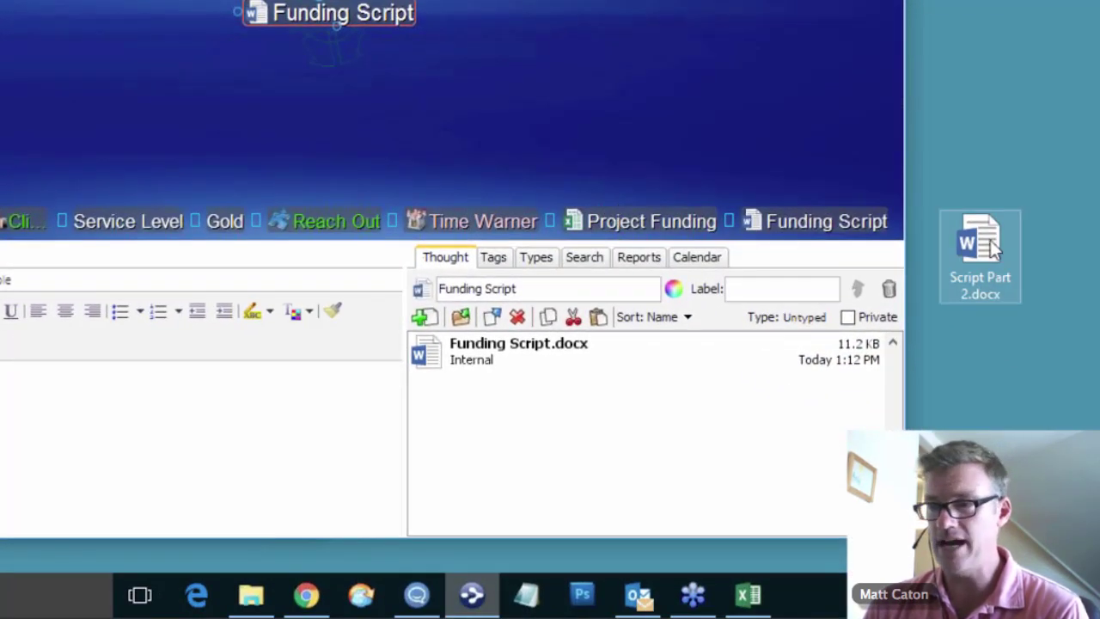
drag(1075, 342, 941, 502)
drag(829, 423, 532, 459)
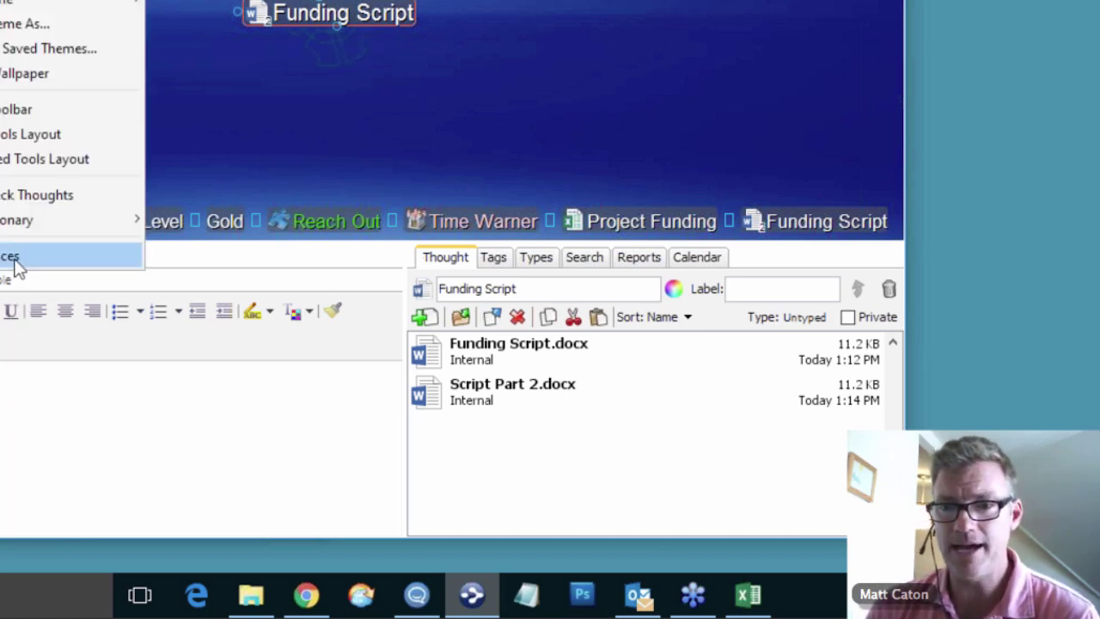
- Set the preference for drag and drop of files to Link to dropped files and apply it
click(15, 257)
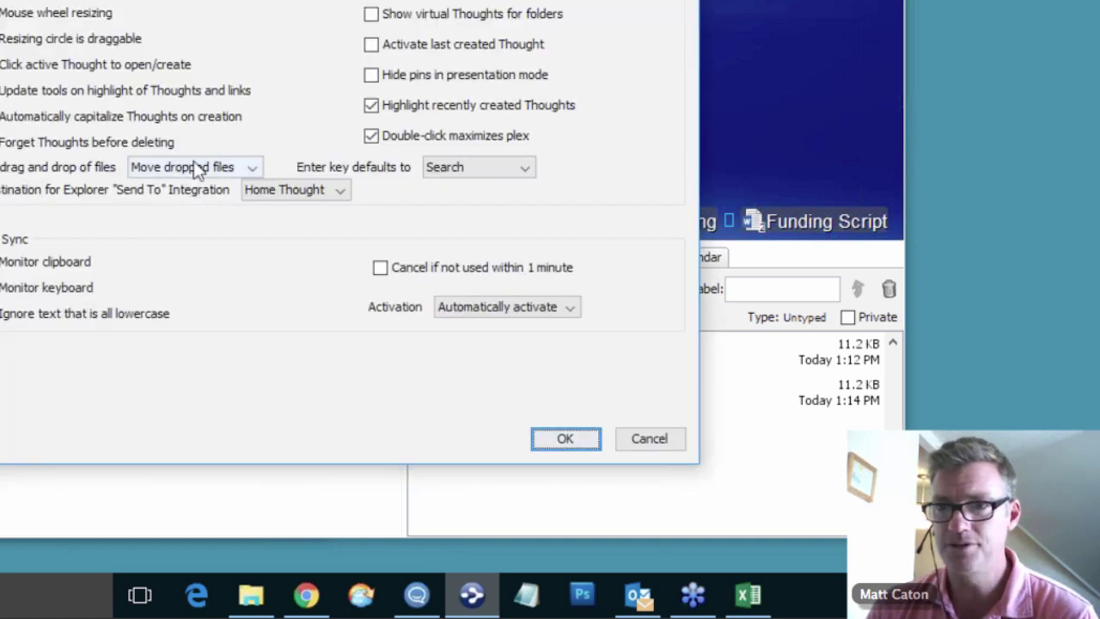
click(196, 168)
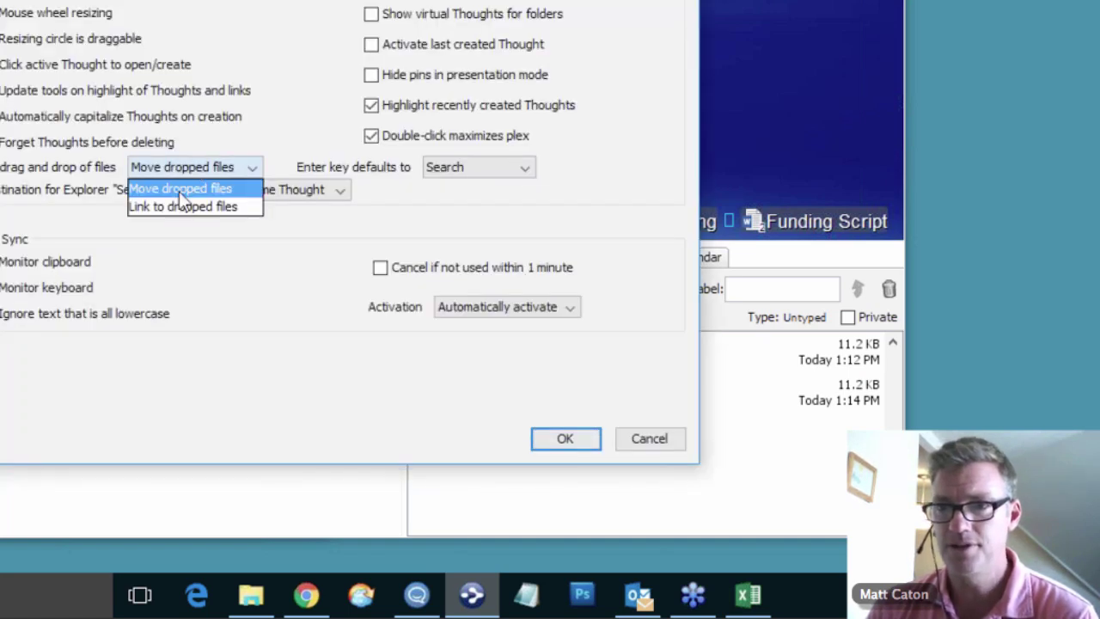
click(180, 205)
click(565, 439)
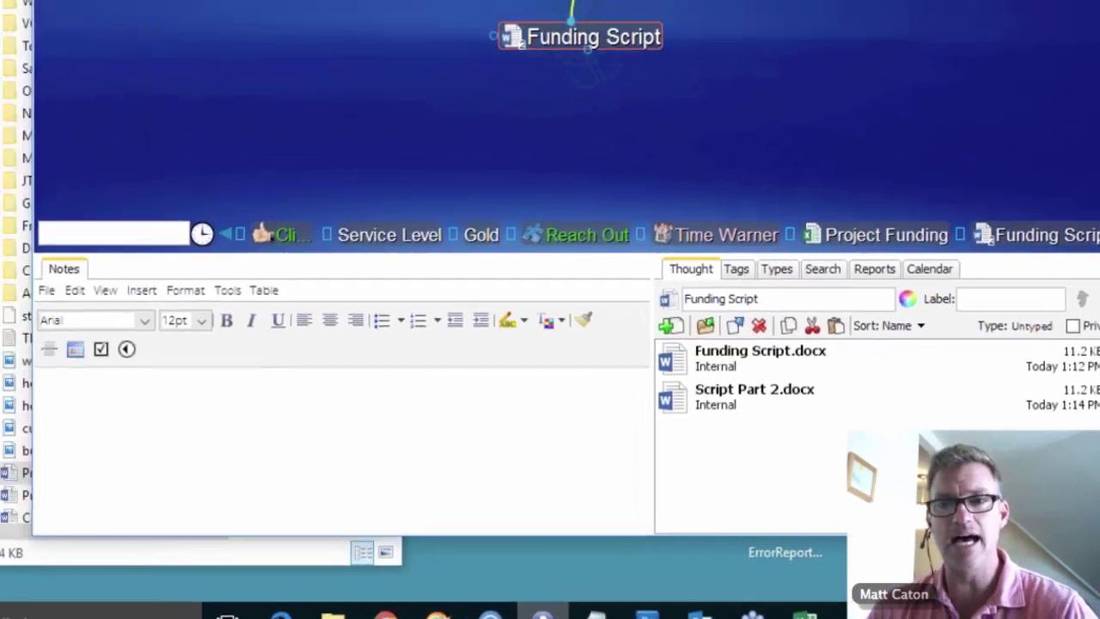
- Link 2016 Outlook.xlsx from the ESolutions folder as a new child thought under Funding Script
click(13, 257)
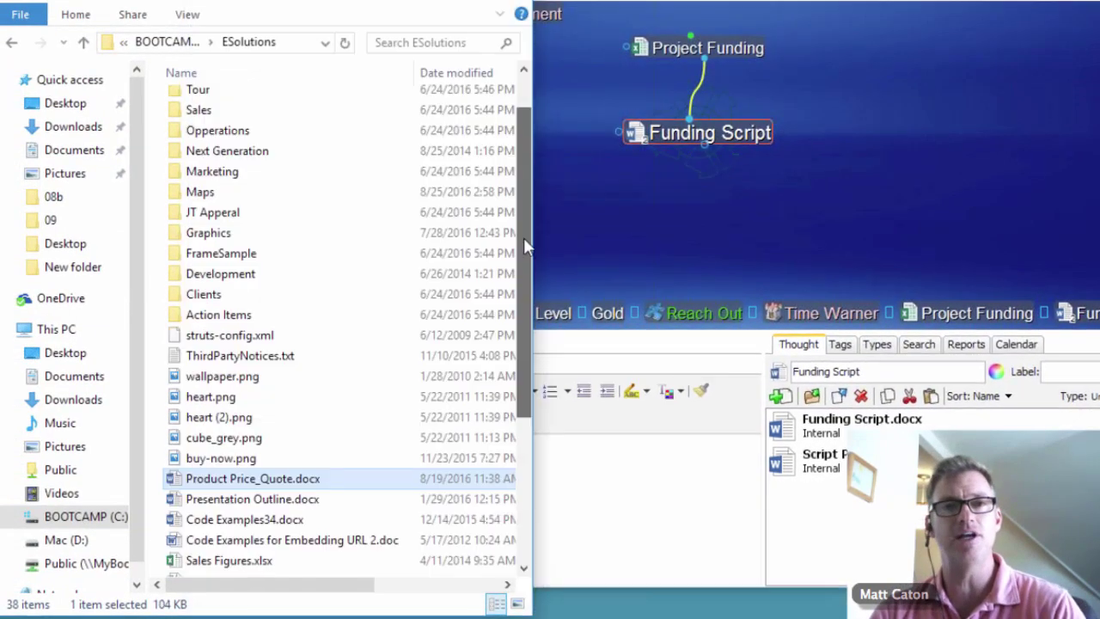
scroll(523, 237, down, 4)
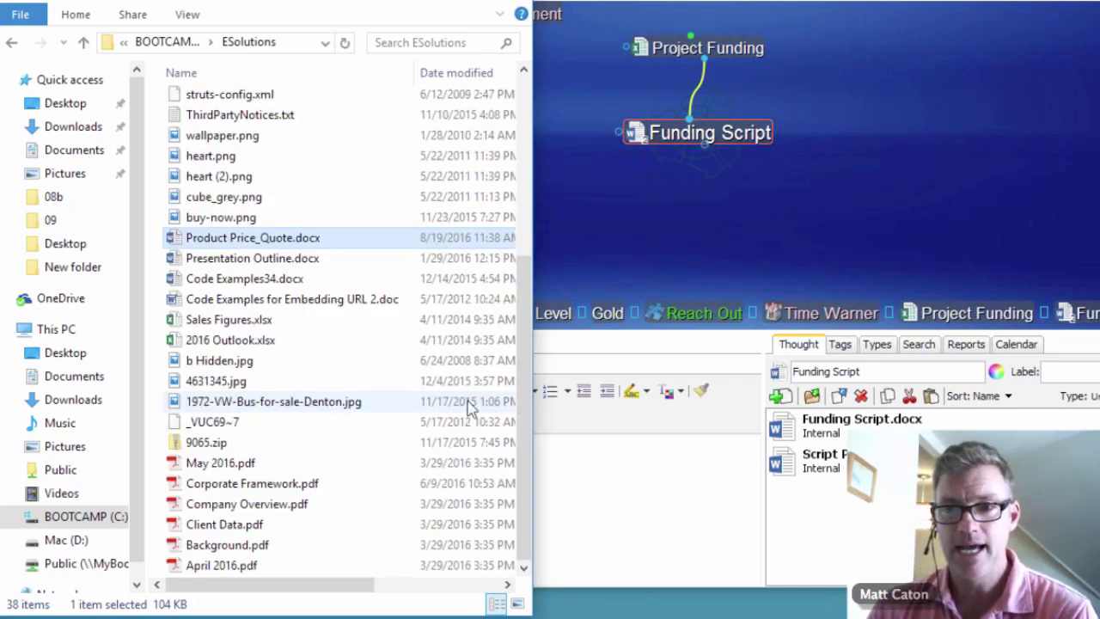
click(222, 342)
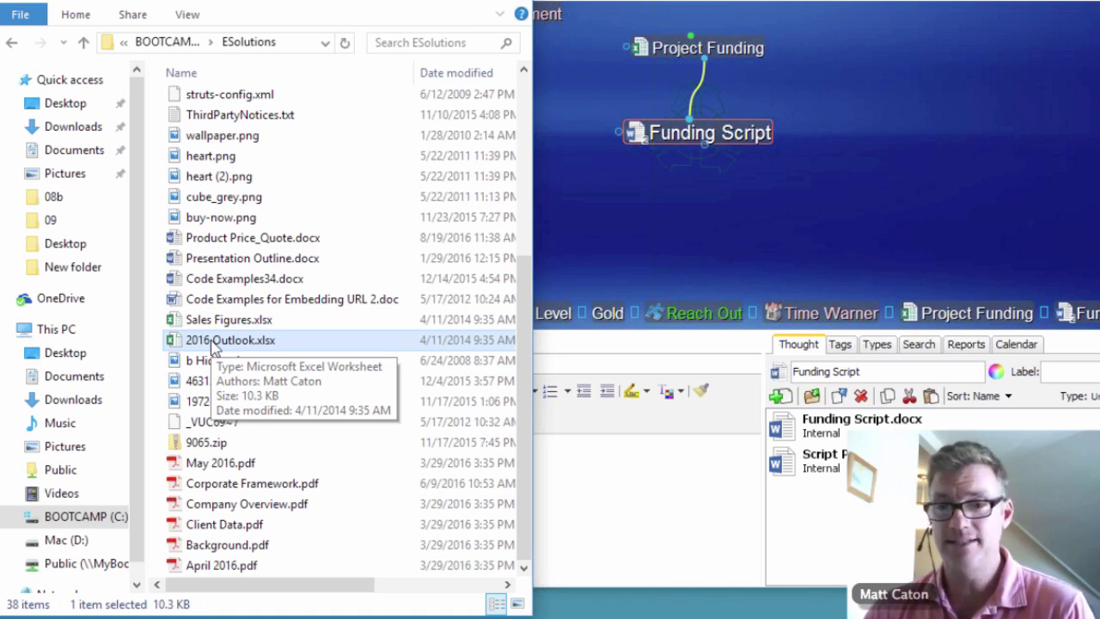
drag(215, 348, 670, 249)
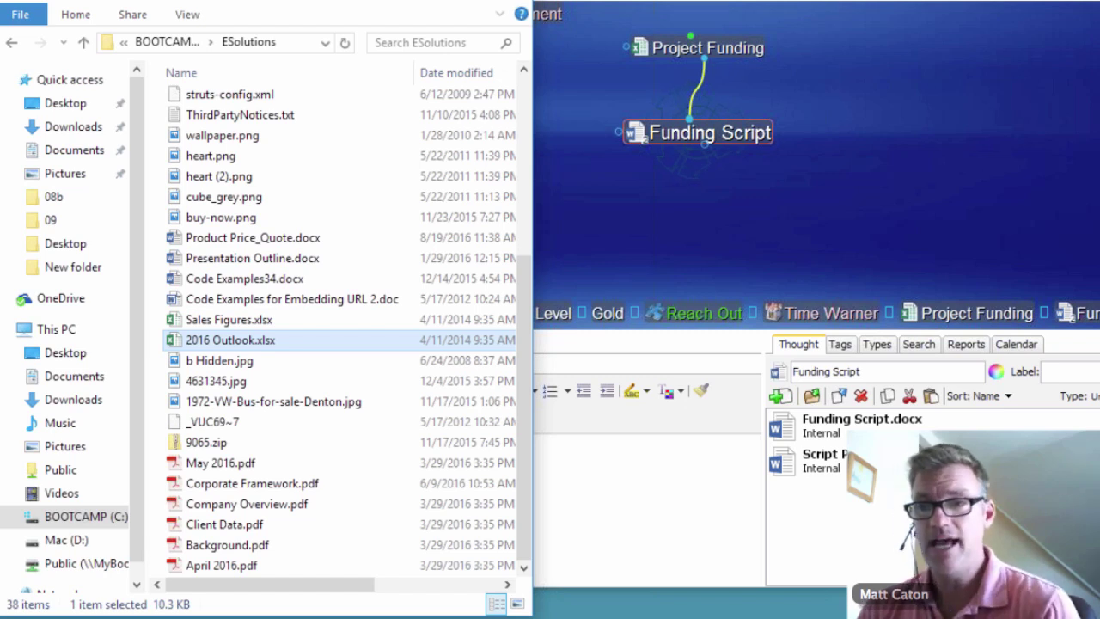
drag(670, 249, 687, 259)
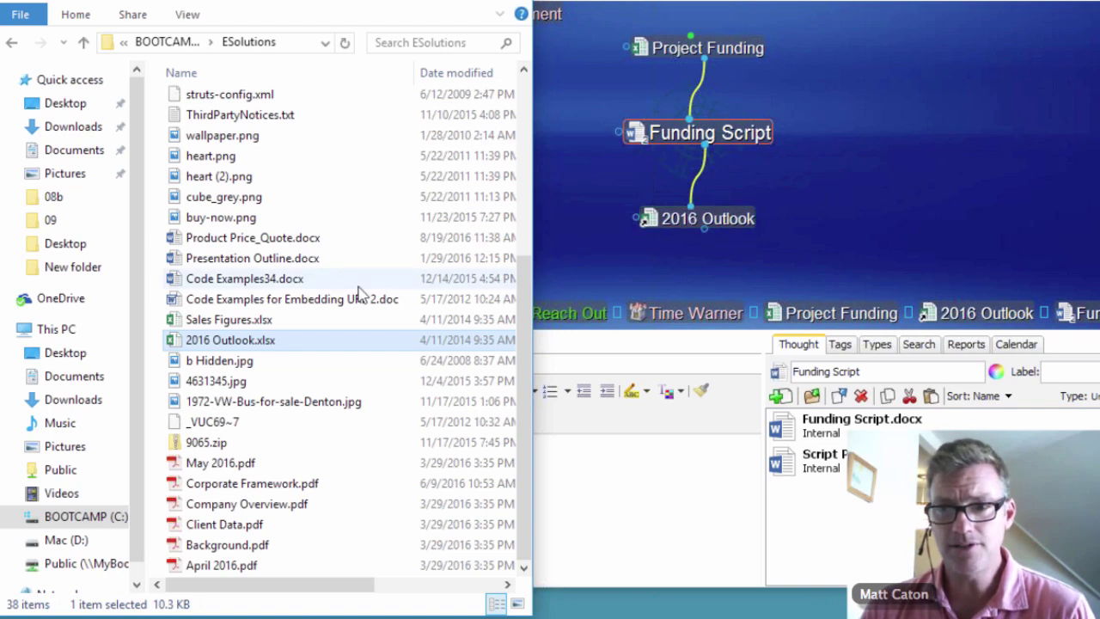
- Copy Company Overview.pdf from the ESolutions folder into the brain as a child thought of Funding Script and activate that thought
click(290, 505)
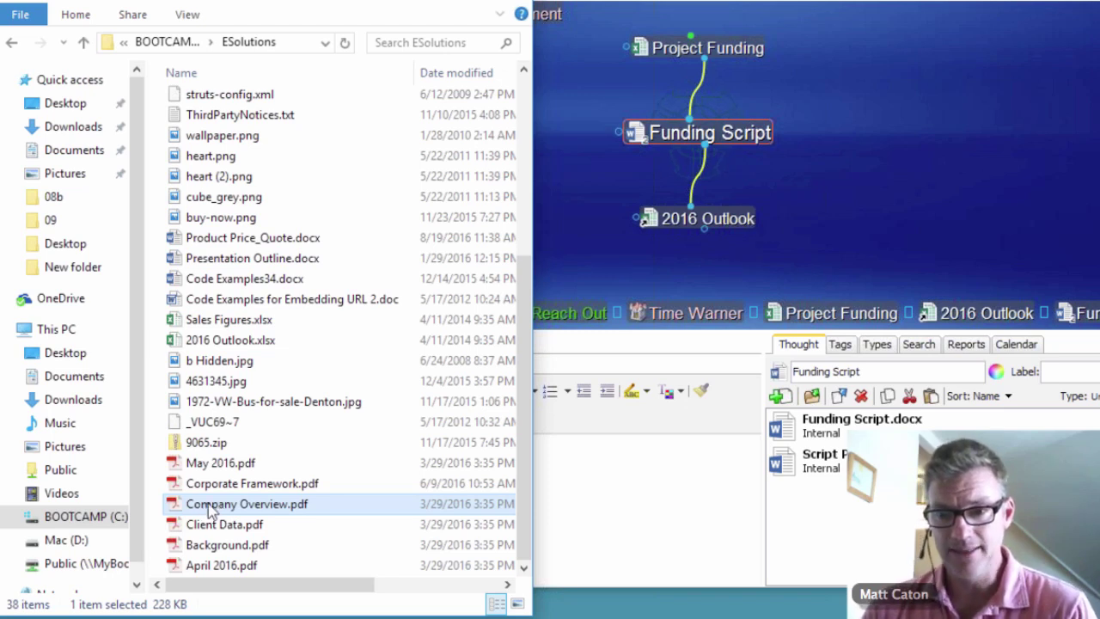
click(174, 511)
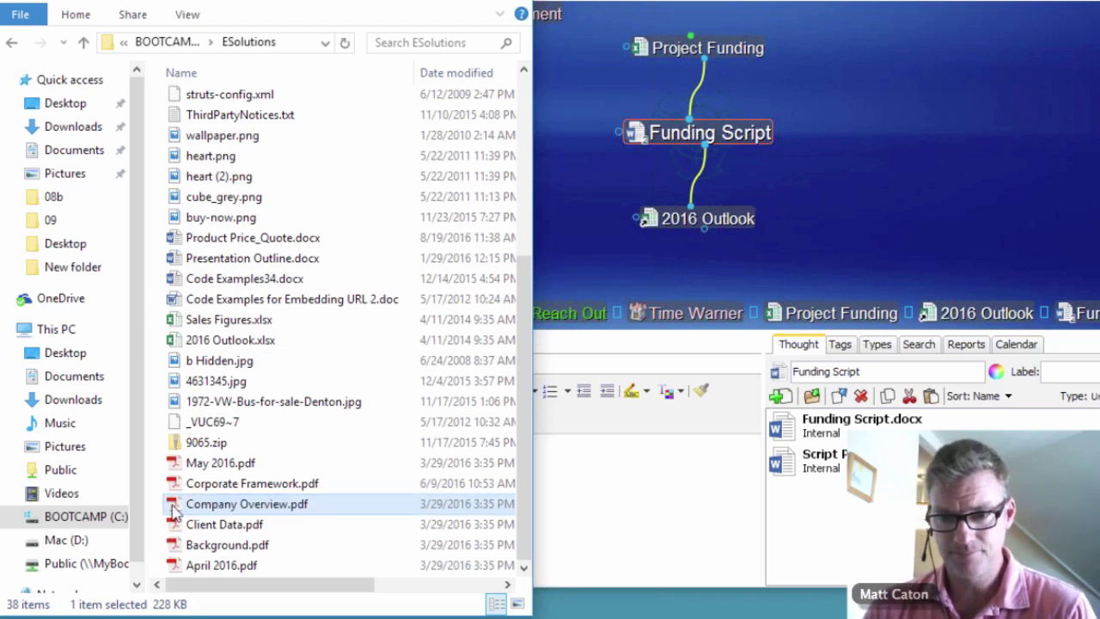
drag(174, 511, 855, 259)
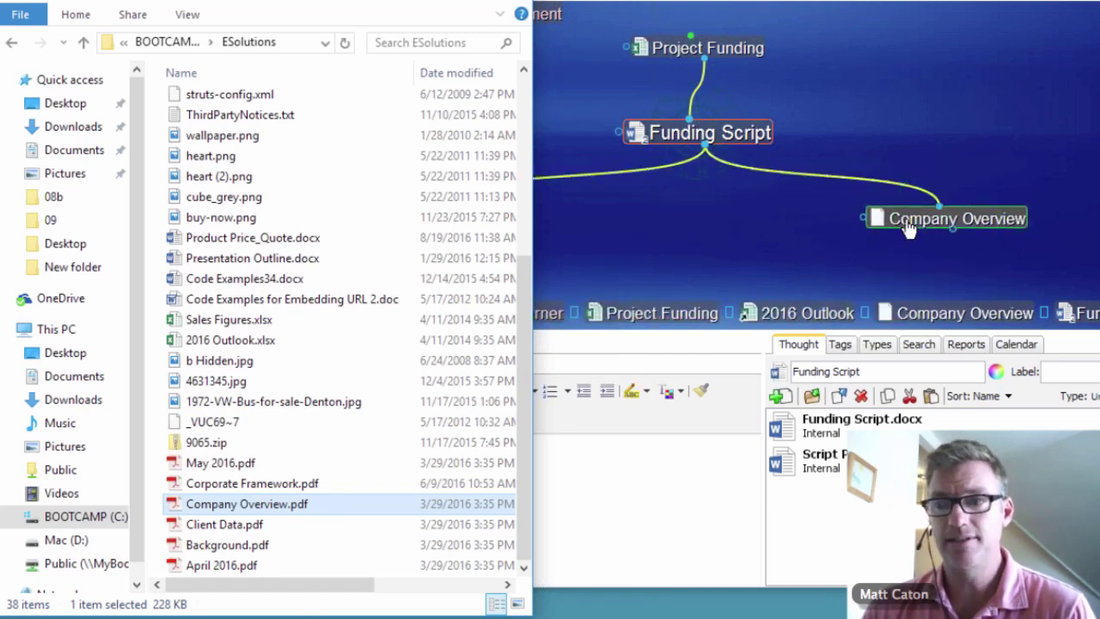
click(908, 223)
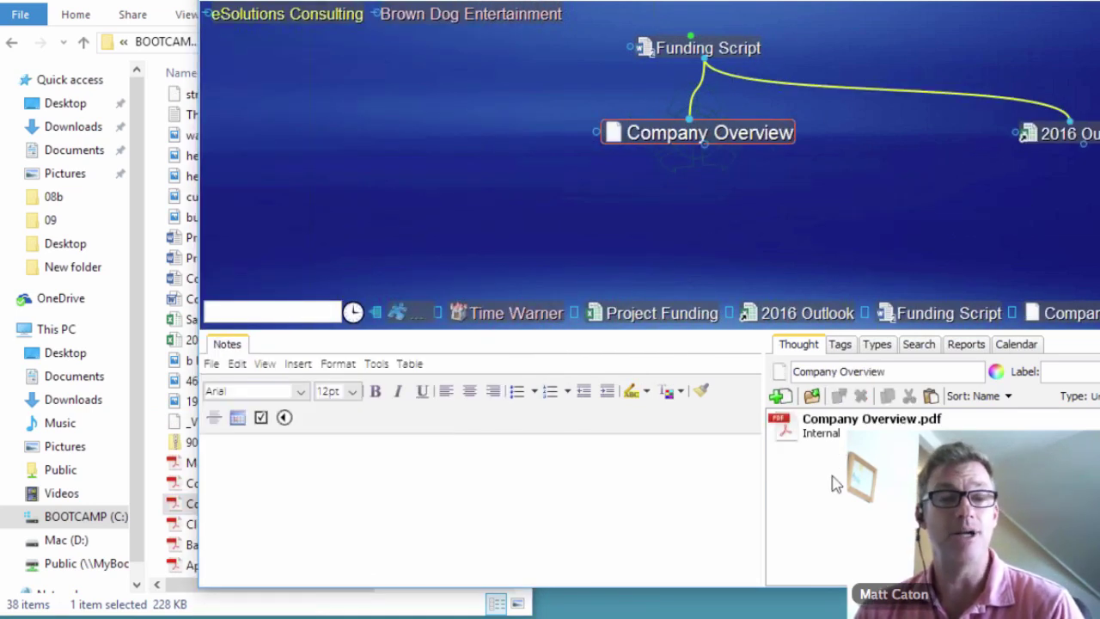
- Move Presentation Outline.docx from the ESolutions folder into the brain as a child thought under Company Overview
click(181, 3)
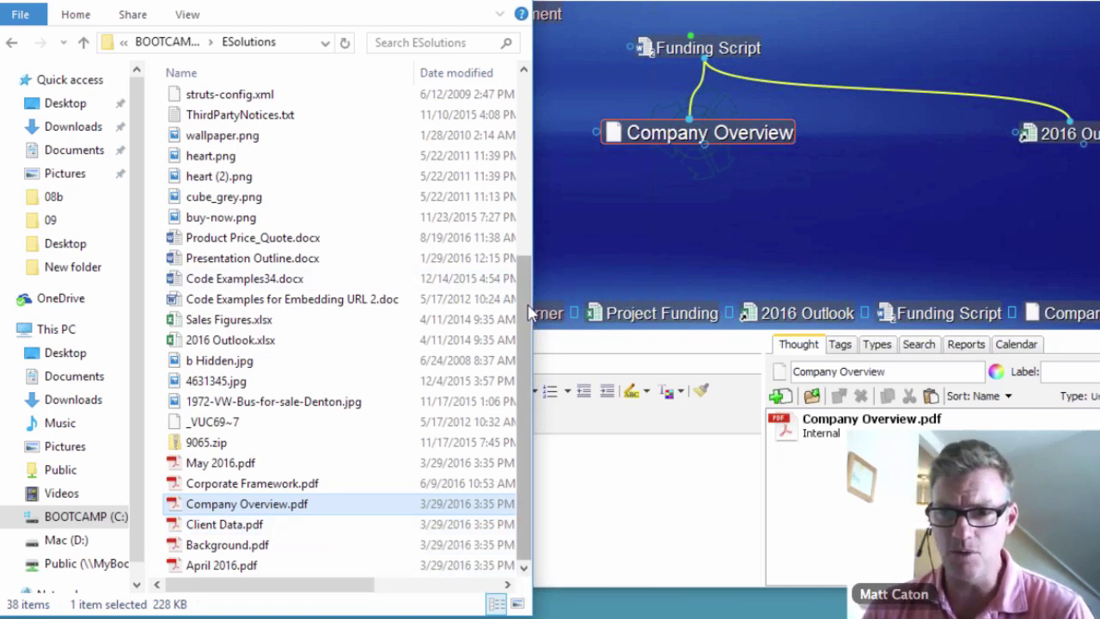
scroll(527, 304, up, 1)
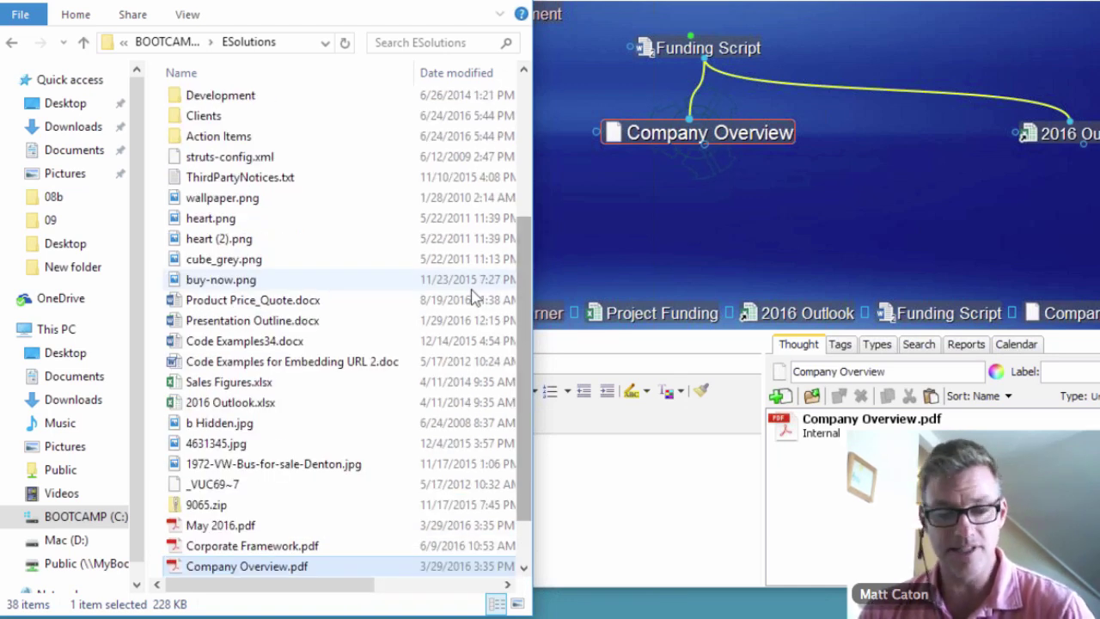
click(233, 323)
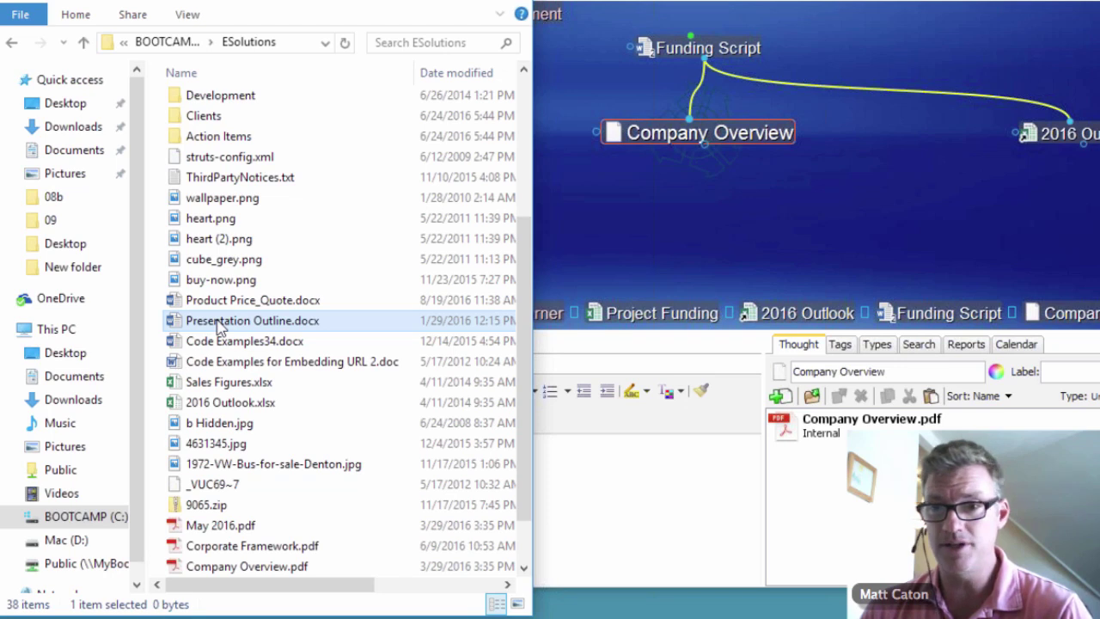
drag(219, 327, 745, 227)
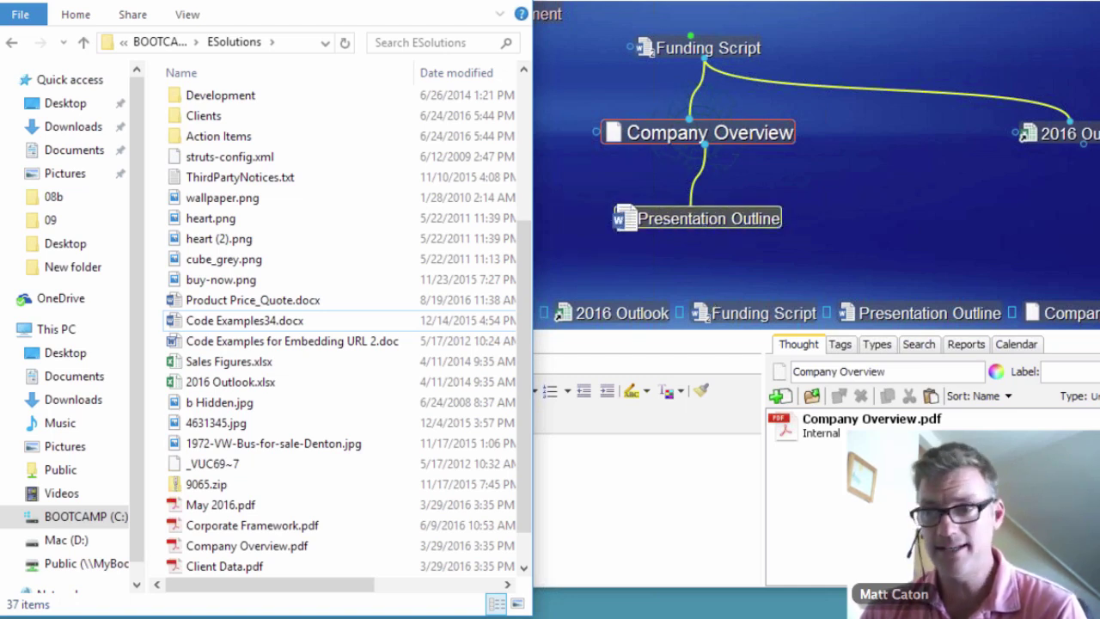
- Look at the attachment options of the Presentation Outline thought, including moving its file out of the brain
click(627, 220)
right_click(628, 219)
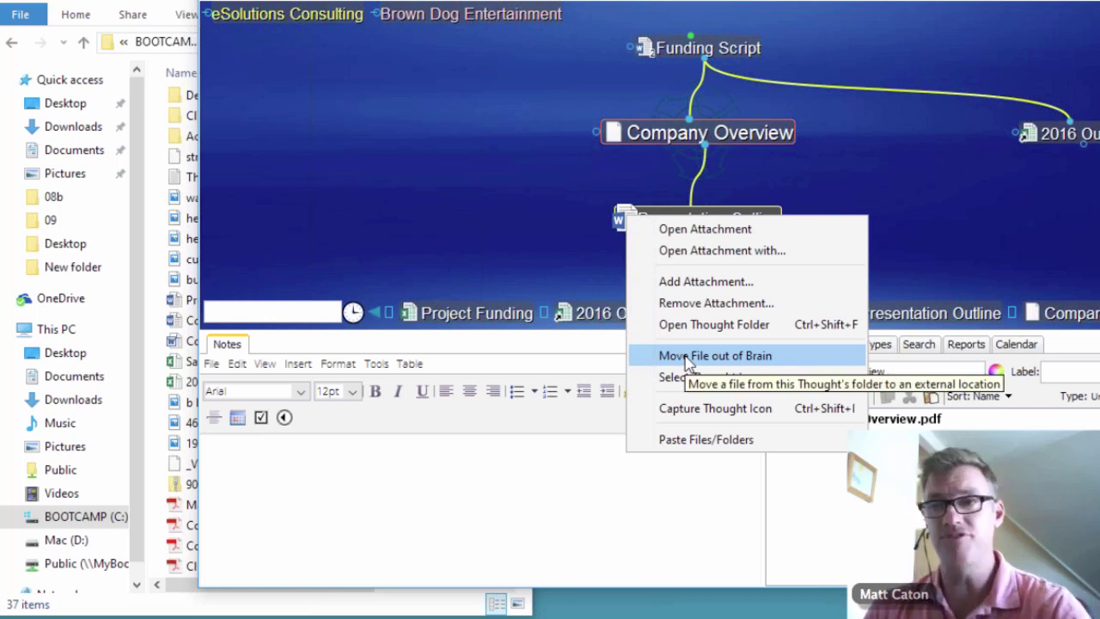
key(Escape)
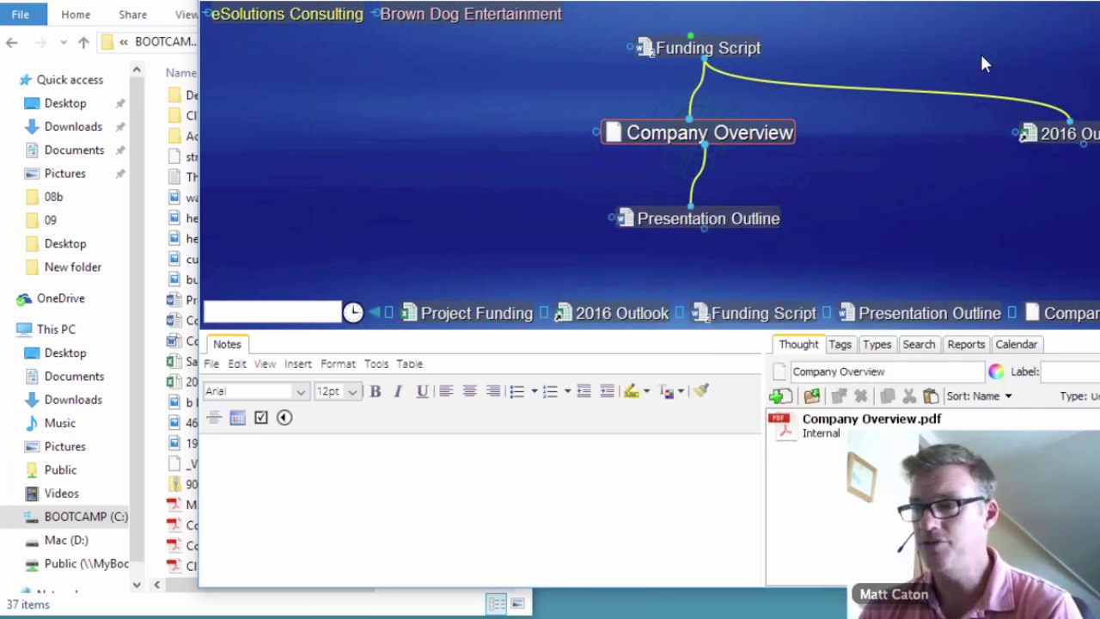
- Activate the 2016 Outlook thought, move its linked file into the brain and check the ESolutions folder
click(1084, 139)
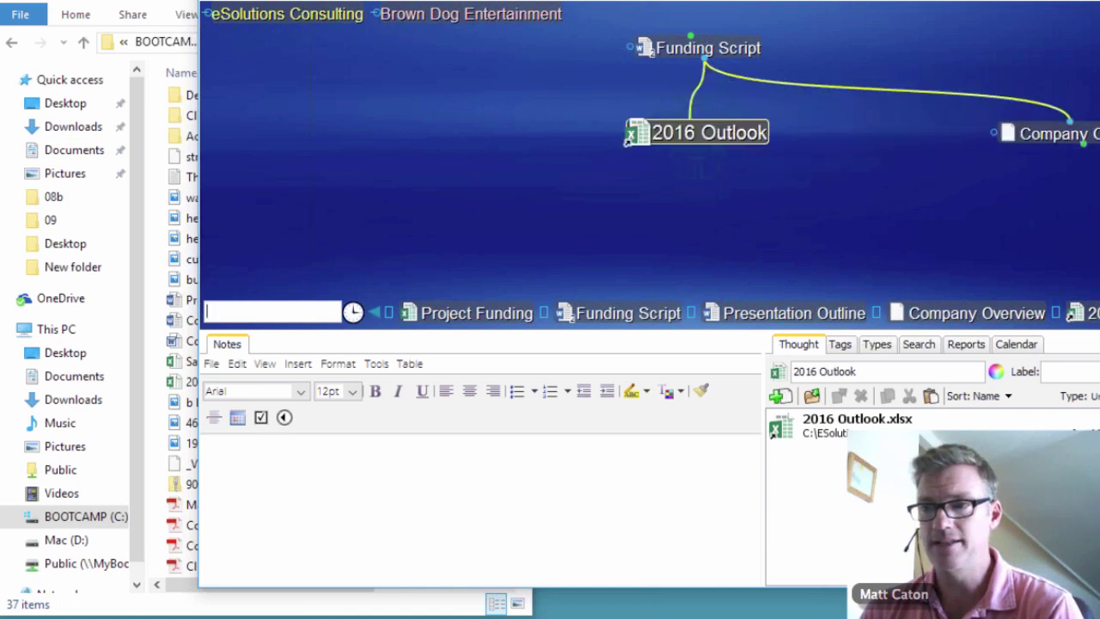
right_click(640, 127)
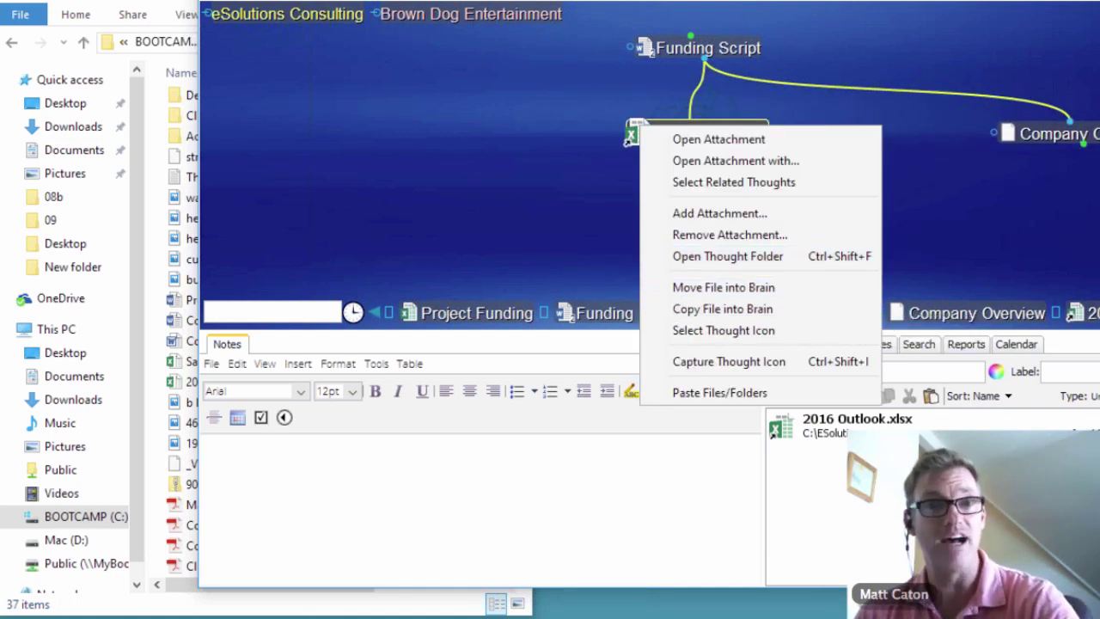
key(Escape)
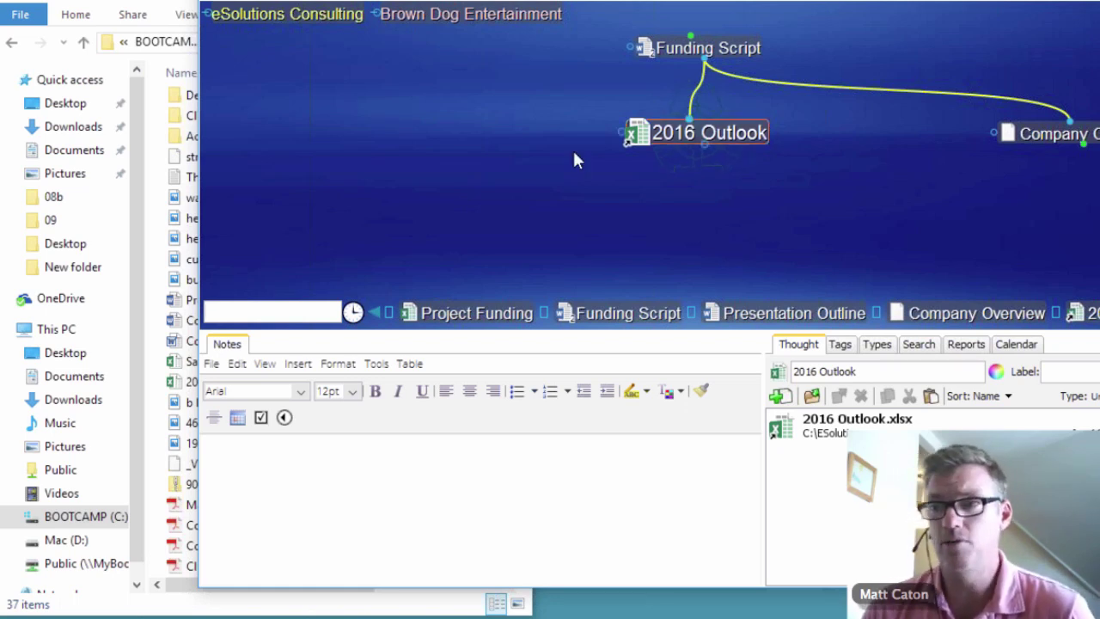
right_click(640, 129)
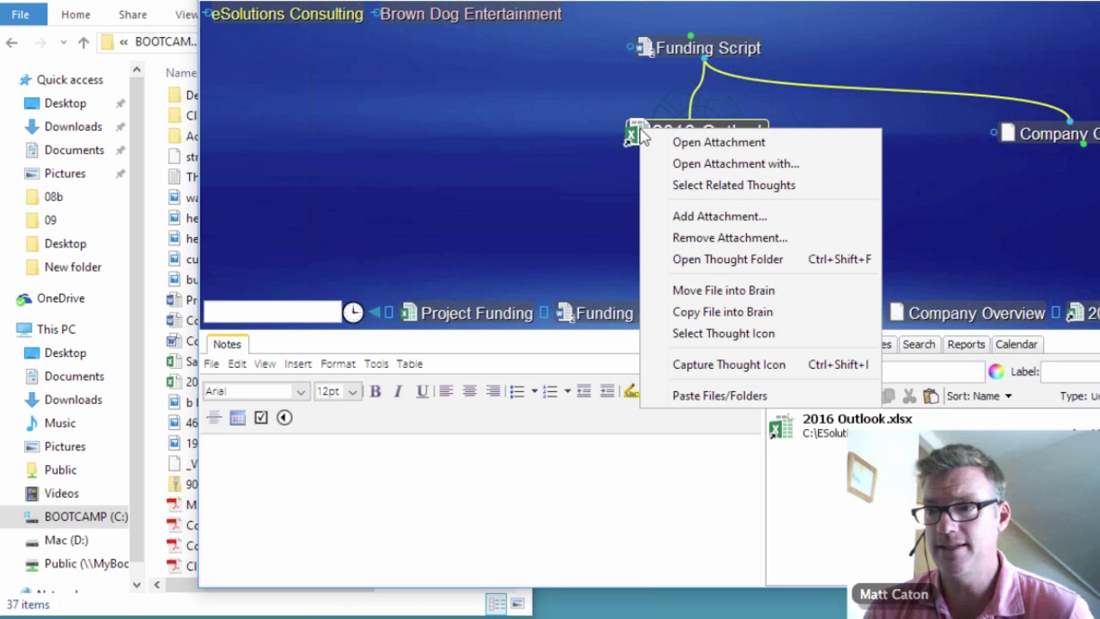
click(713, 290)
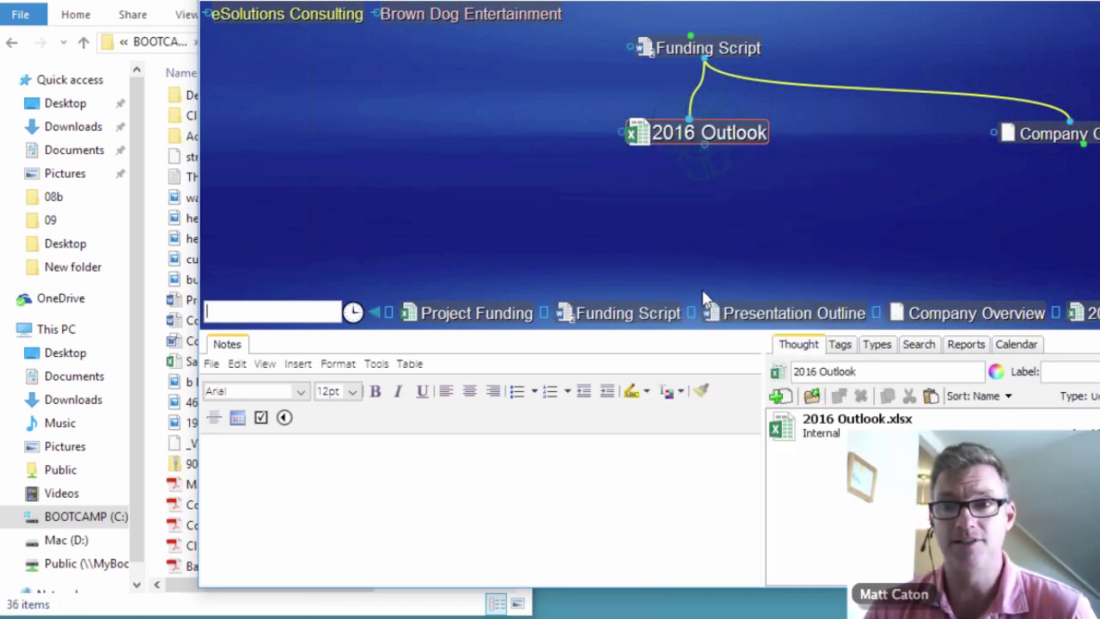
click(184, 3)
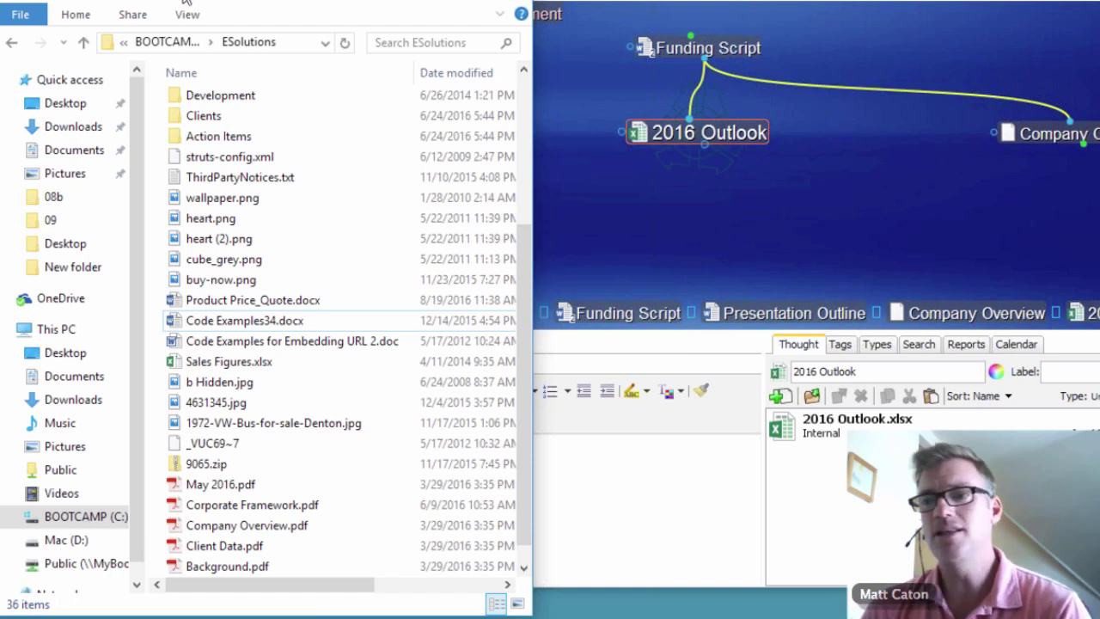
- Run a report across all dates listing the thoughts that have external attachments
click(679, 216)
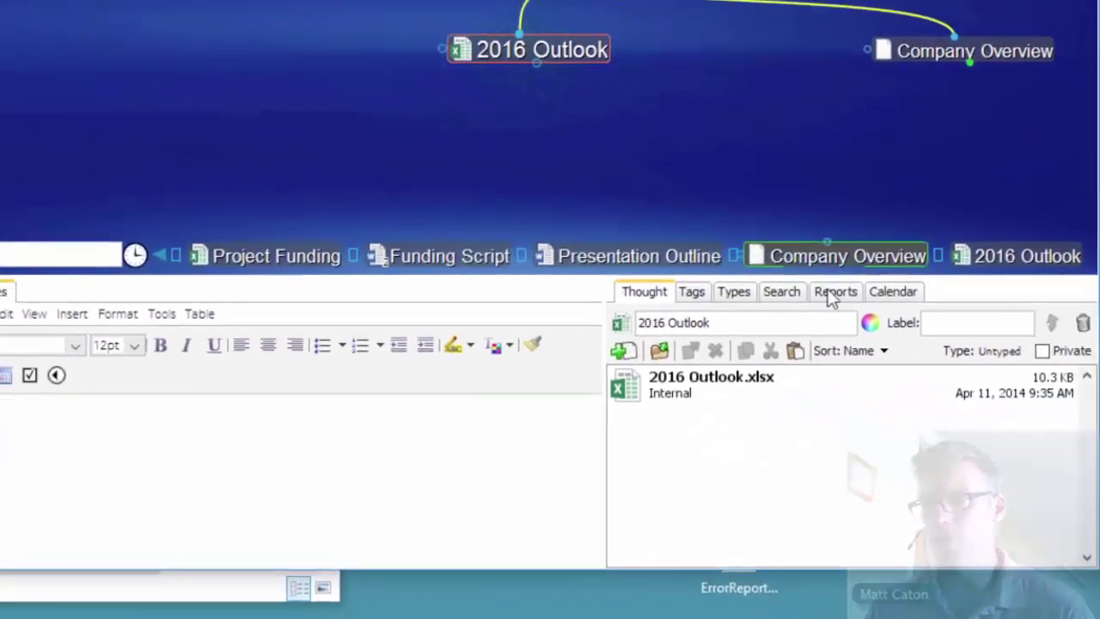
click(965, 343)
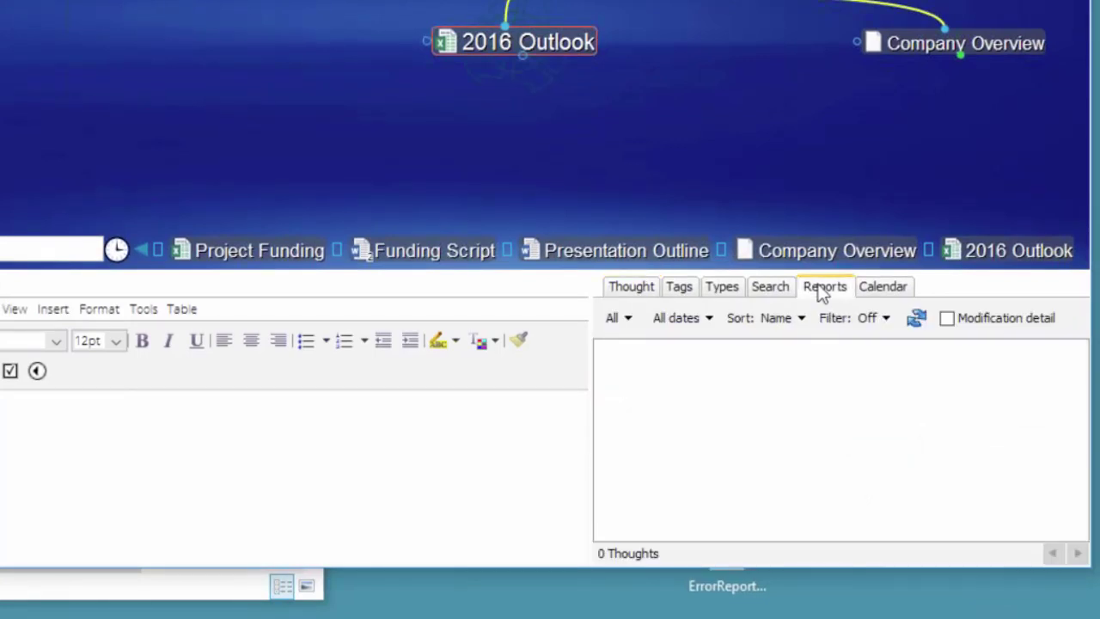
click(916, 318)
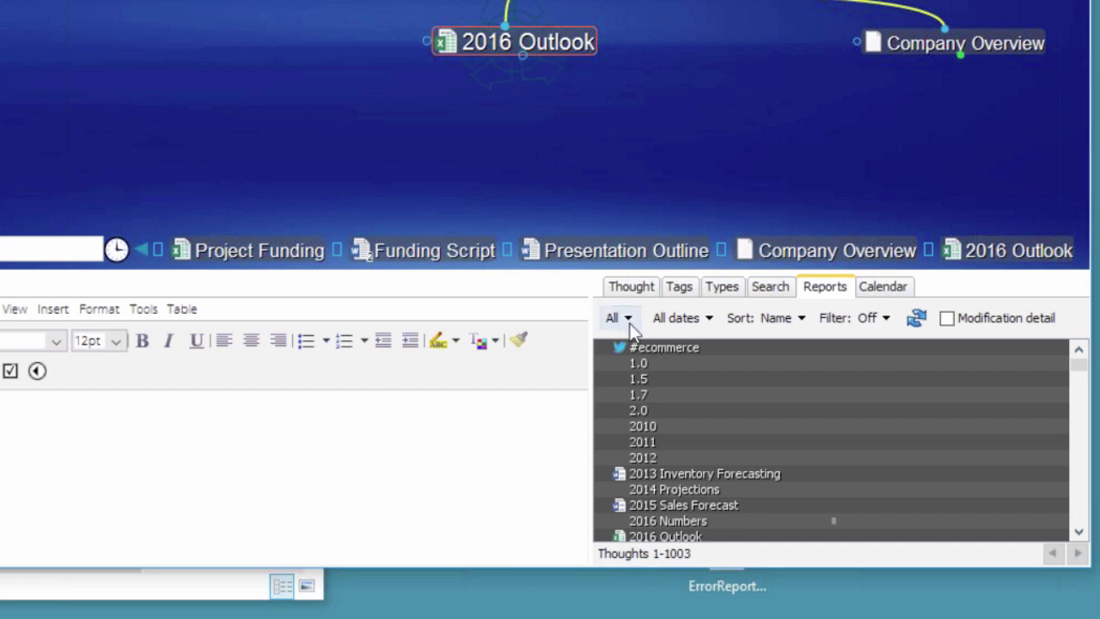
click(630, 319)
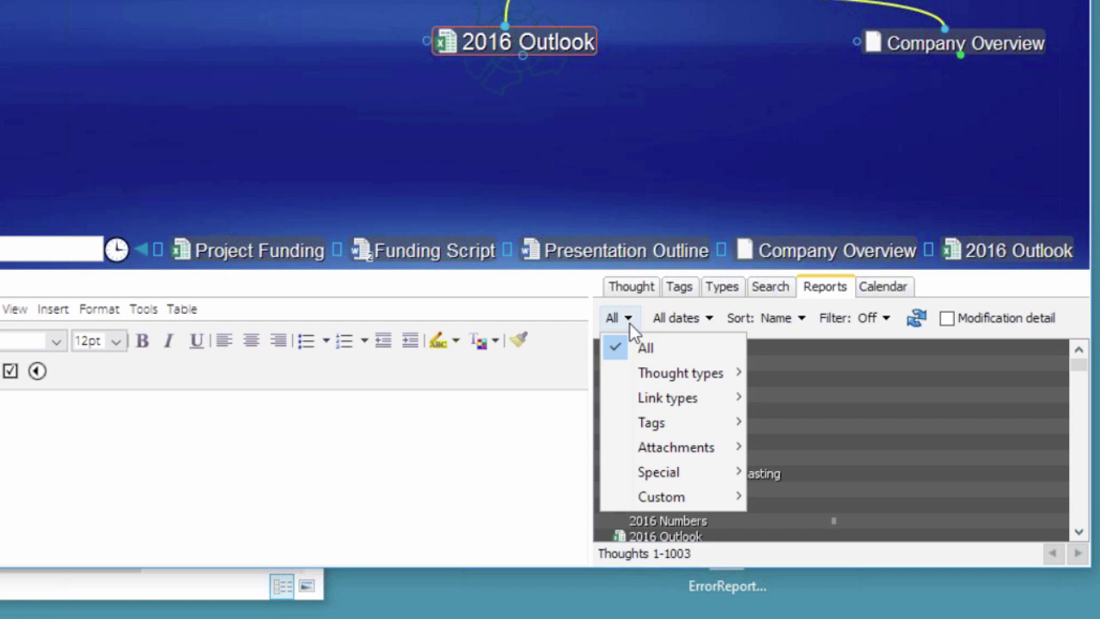
mouse_move(654, 477)
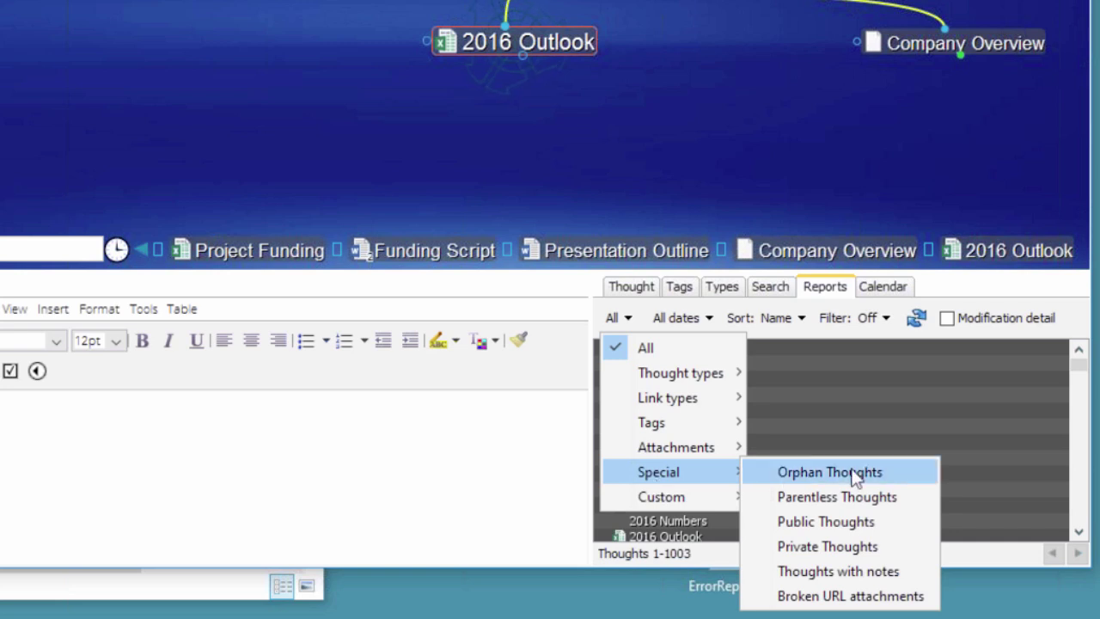
mouse_move(693, 457)
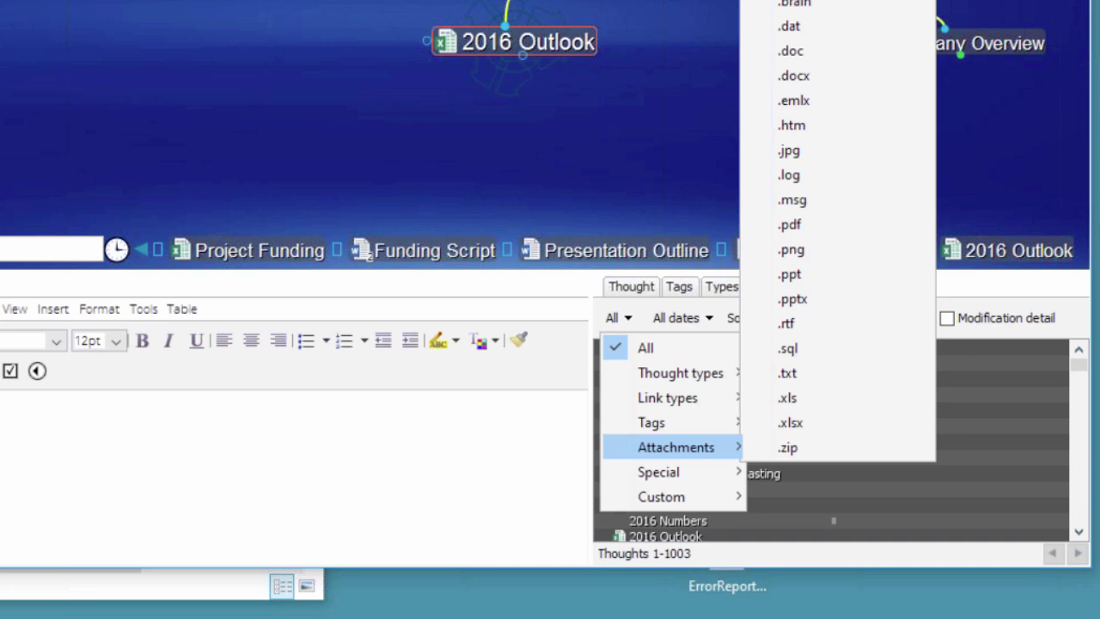
click(790, 2)
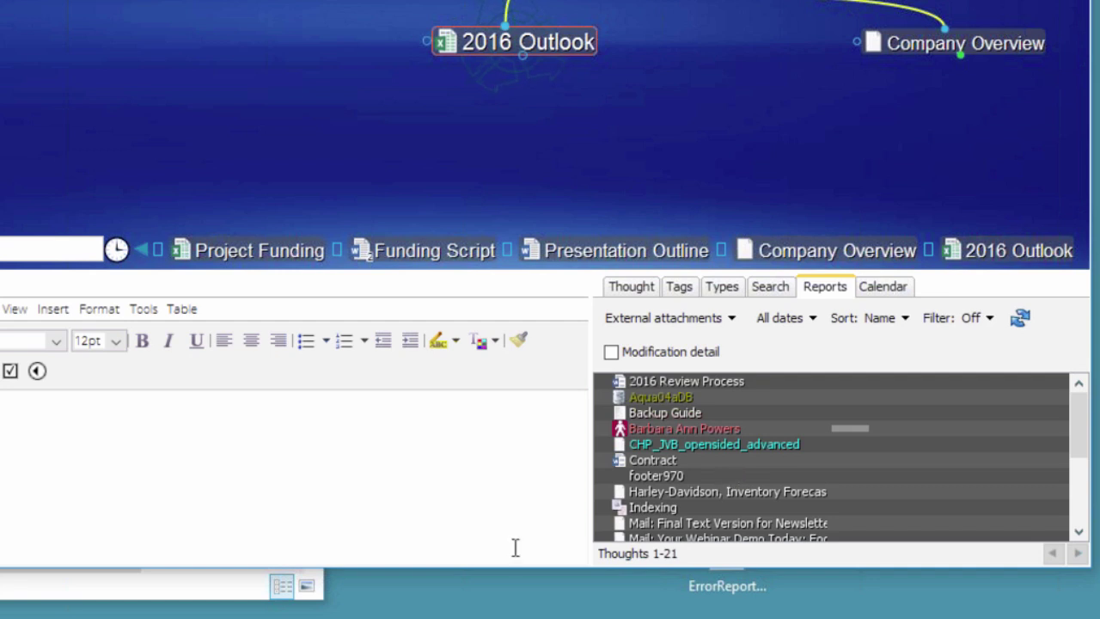
- Review the attachments of the 2016 Outlook and Funding Script thoughts, then bring the ESolutions folder window forward
click(630, 288)
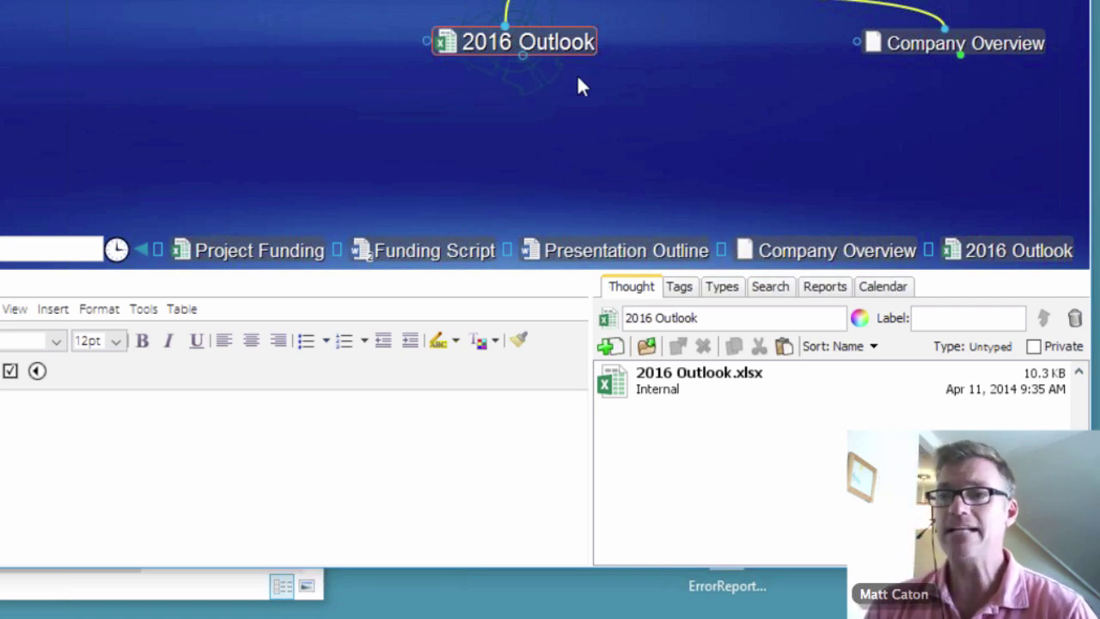
click(518, 2)
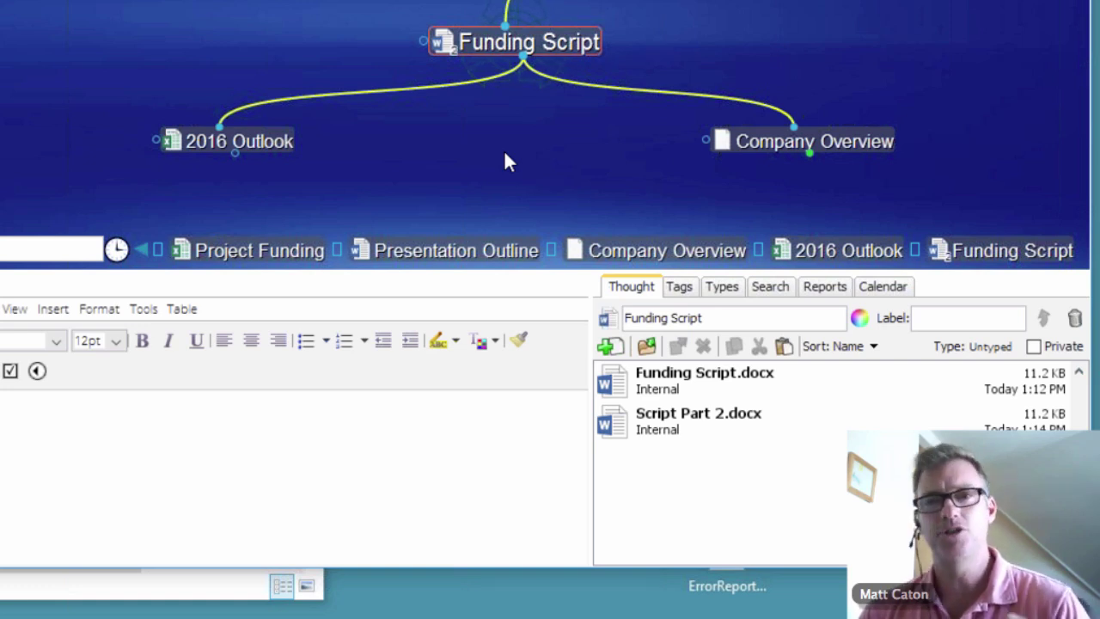
click(255, 142)
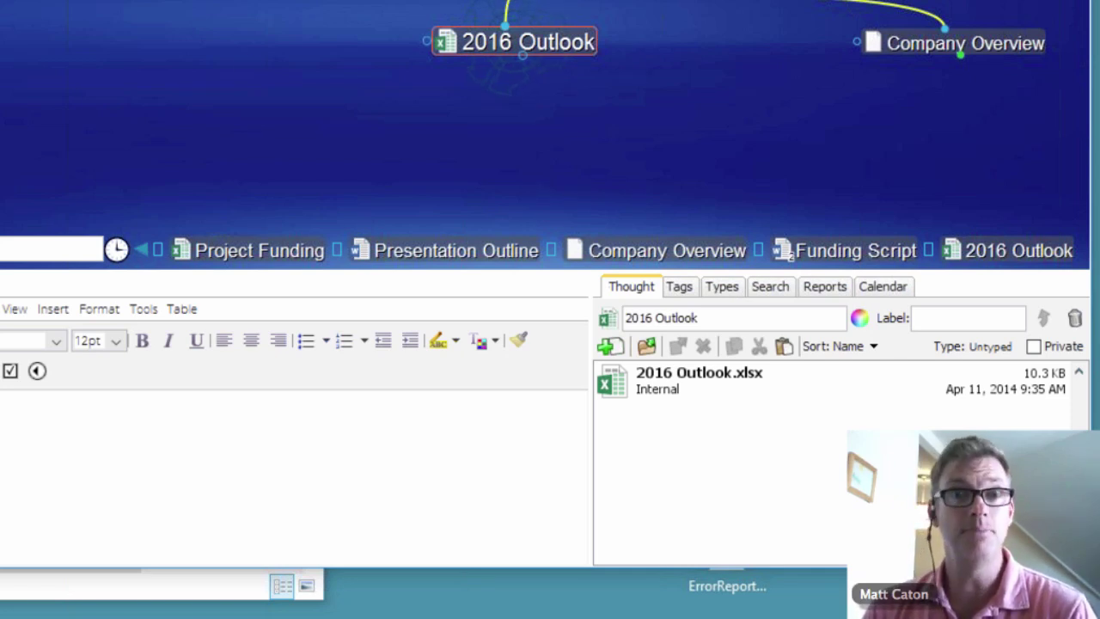
key(alt+Tab)
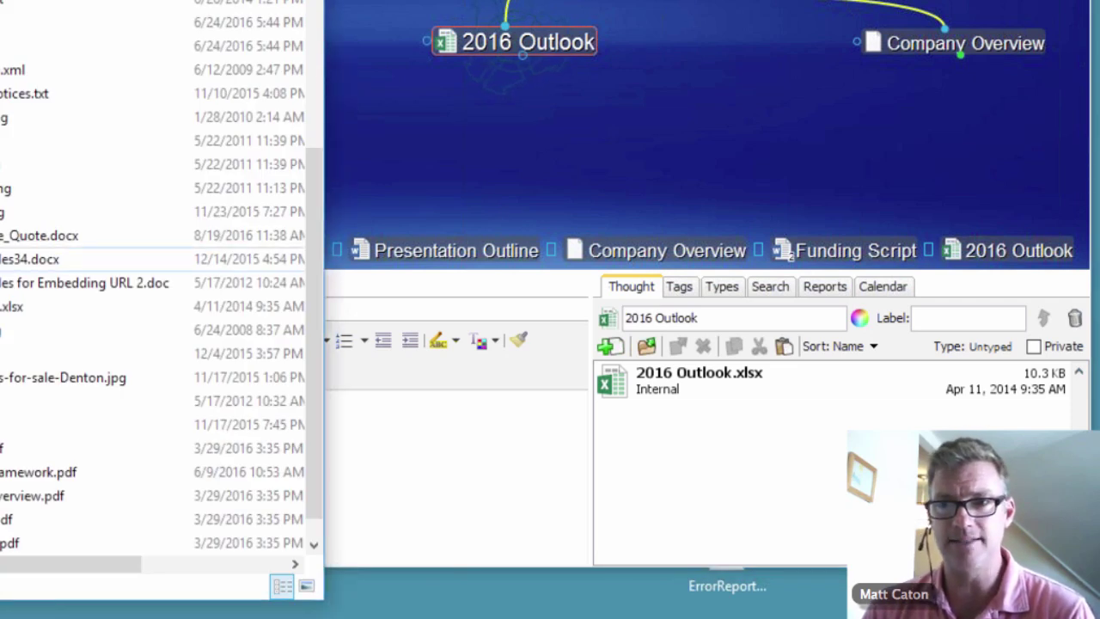
- Locate the ESolutions folder on the C: drive and link it as a child thought of 2016 Outlook
key(ctrl+shift+2)
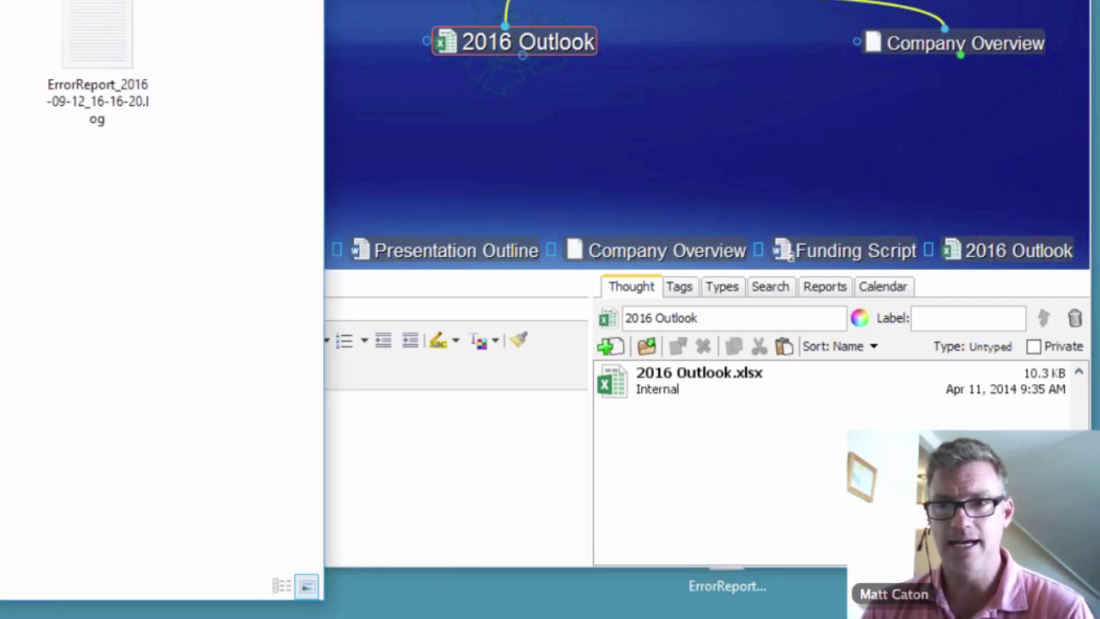
scroll(163, 300, up, 10)
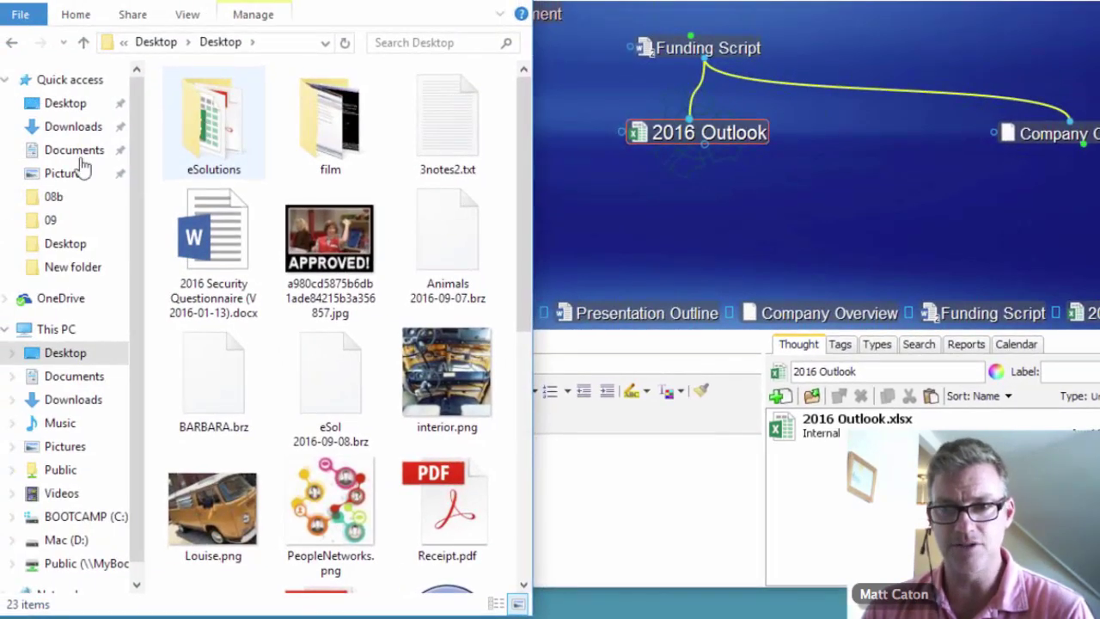
key(Return)
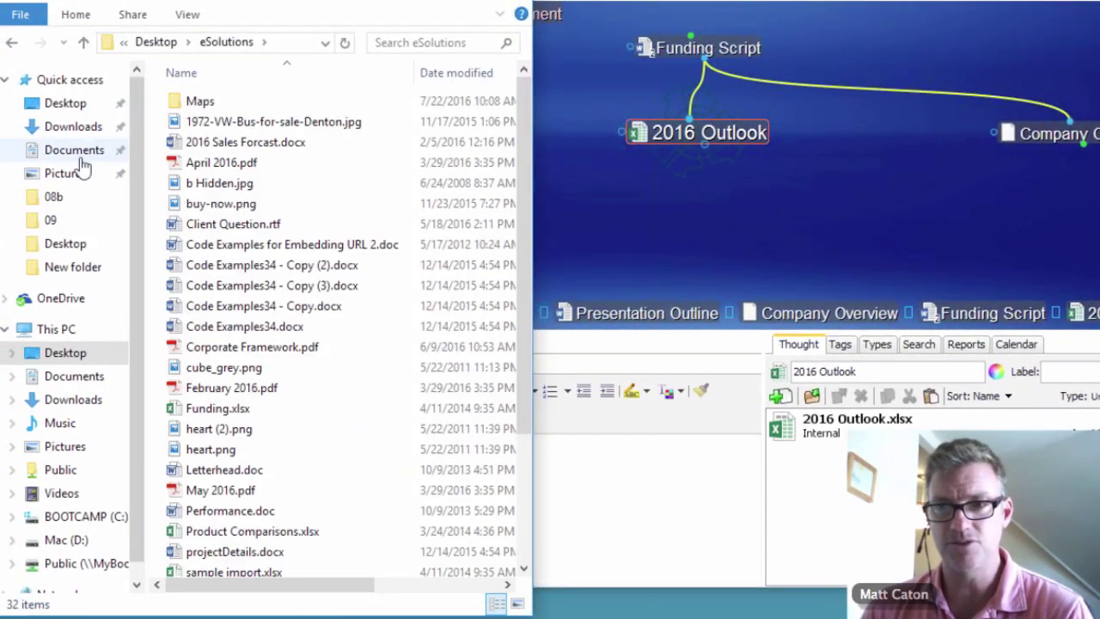
click(95, 520)
click(215, 143)
double_click(217, 145)
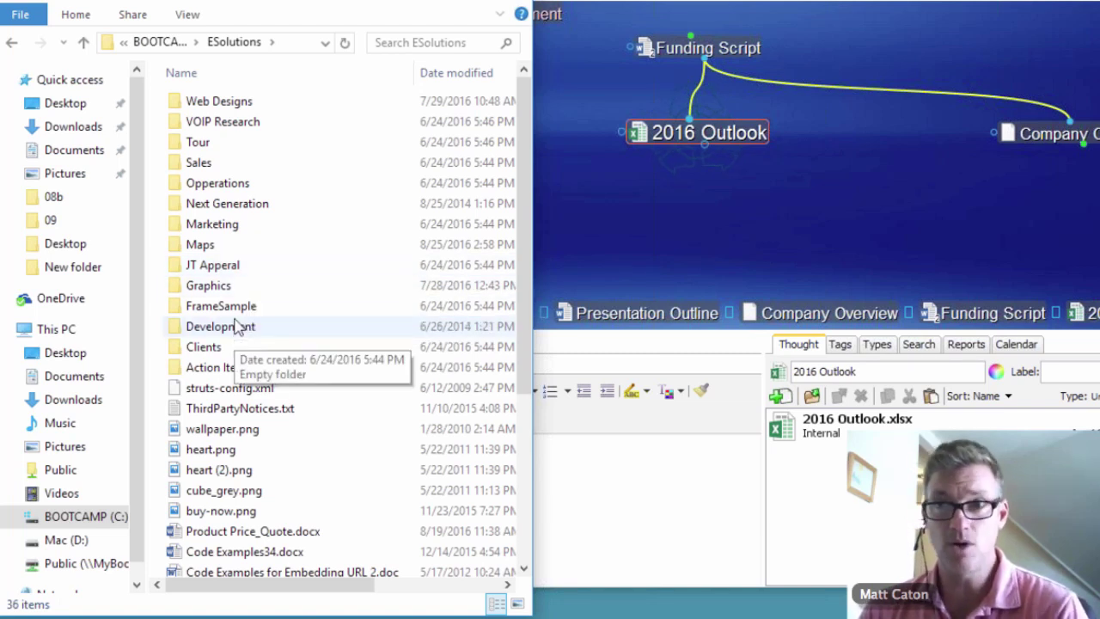
click(159, 42)
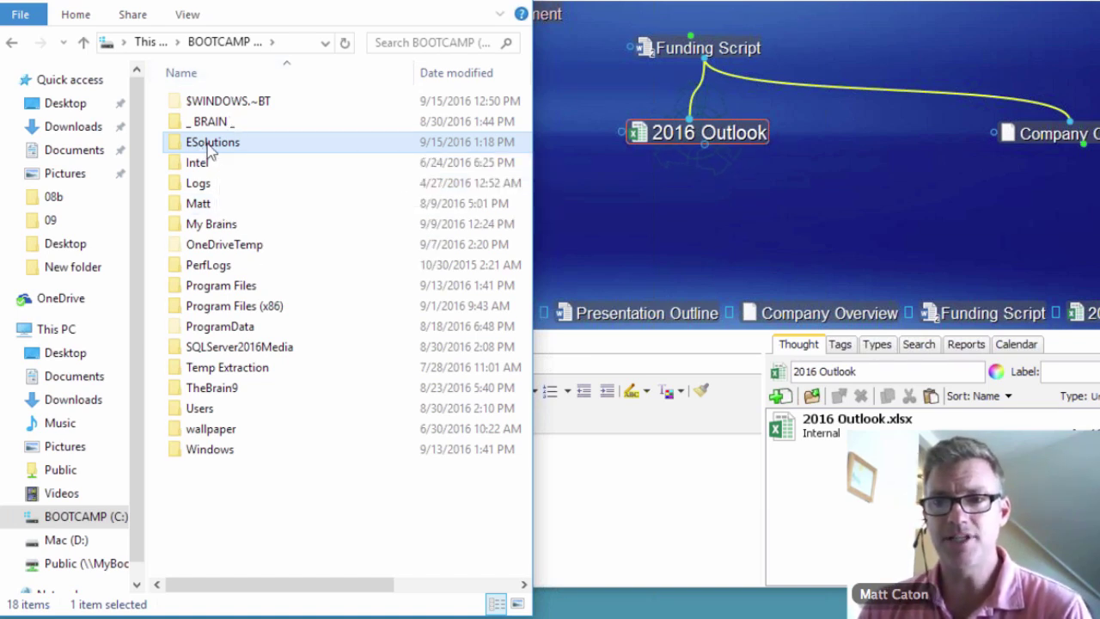
drag(211, 150, 724, 262)
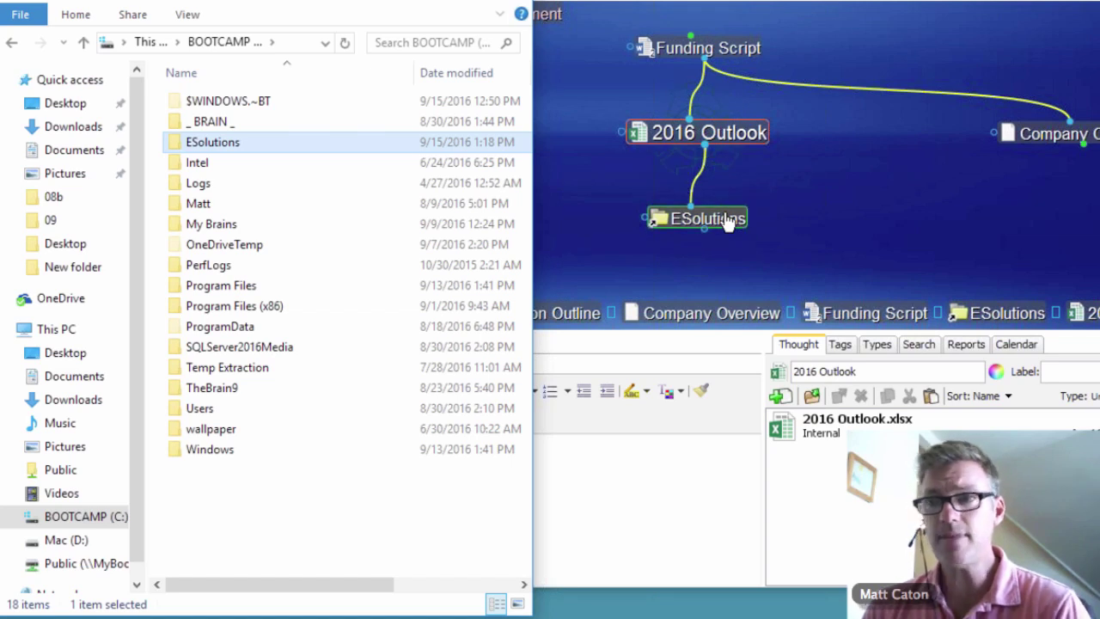
- Activate the ESolutions thought, view the contents of its linked folder and return to the 2016 Outlook thought
click(726, 220)
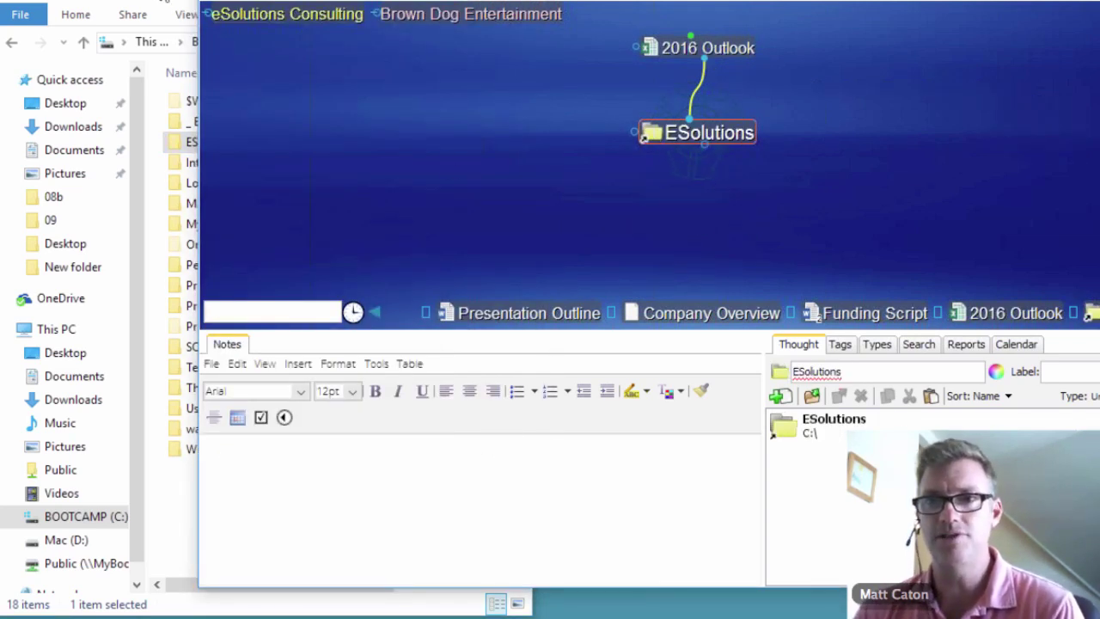
click(163, 5)
click(512, 4)
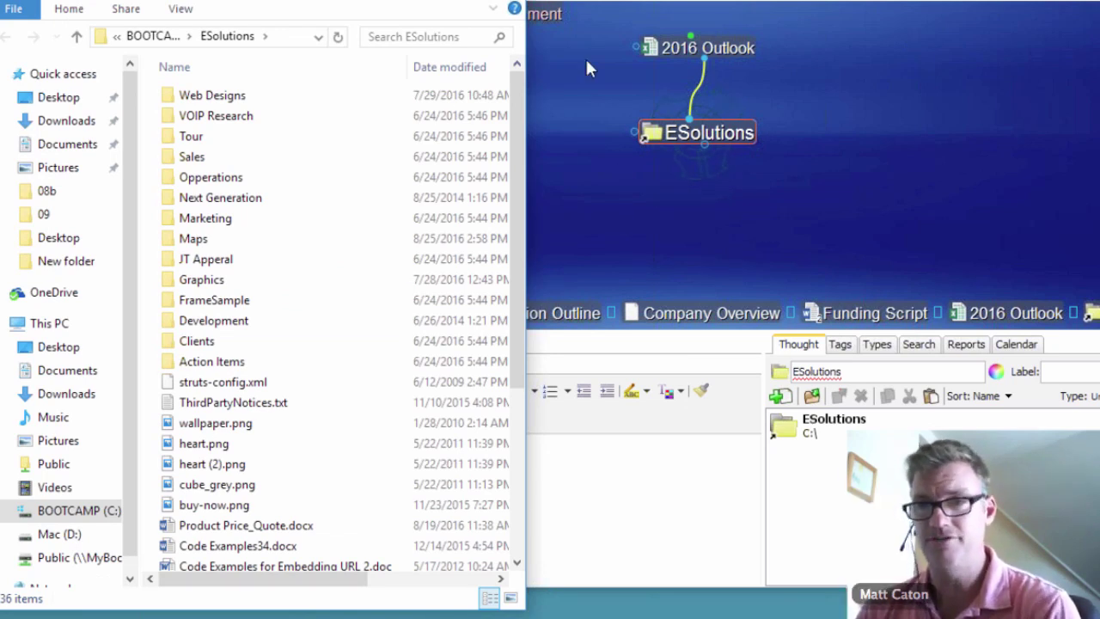
click(726, 54)
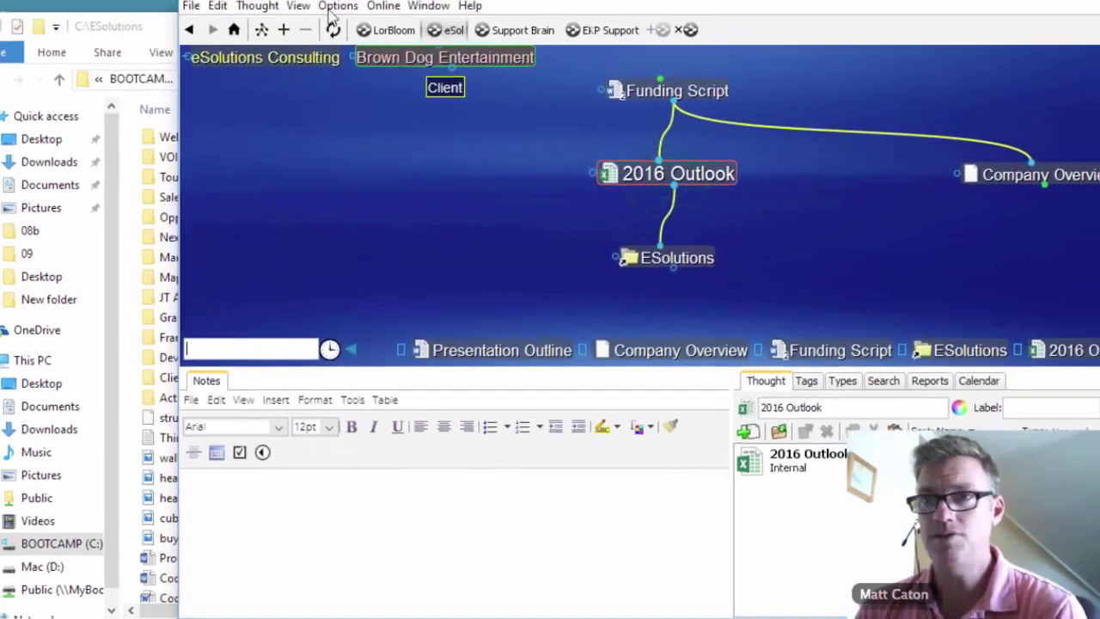
- Enable showing virtual thoughts for folders in the user interface preferences and apply the change
click(337, 20)
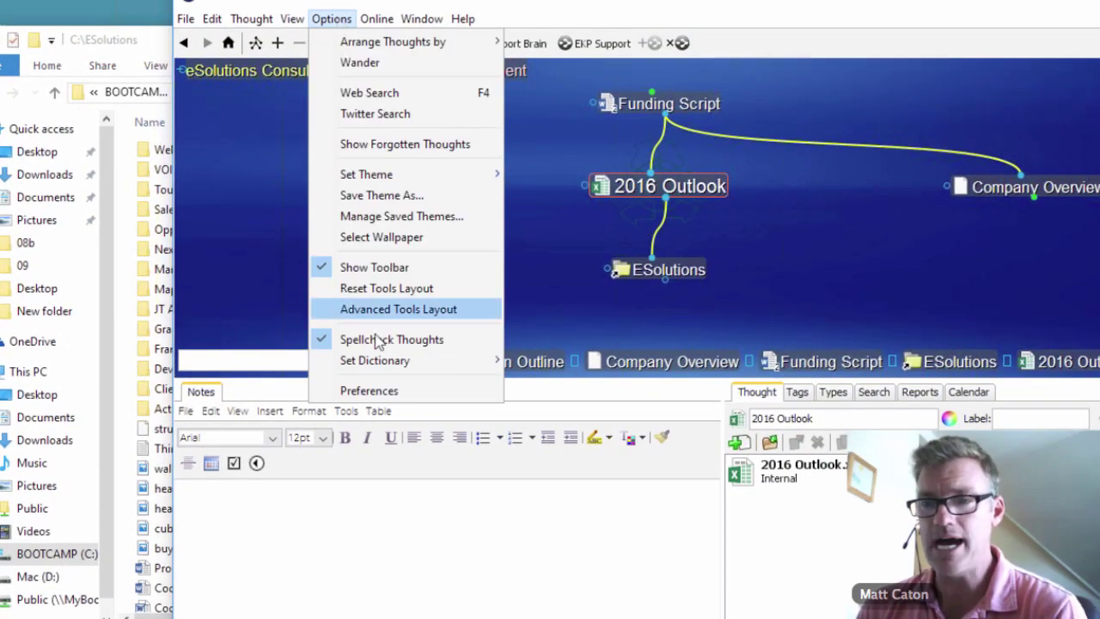
click(386, 393)
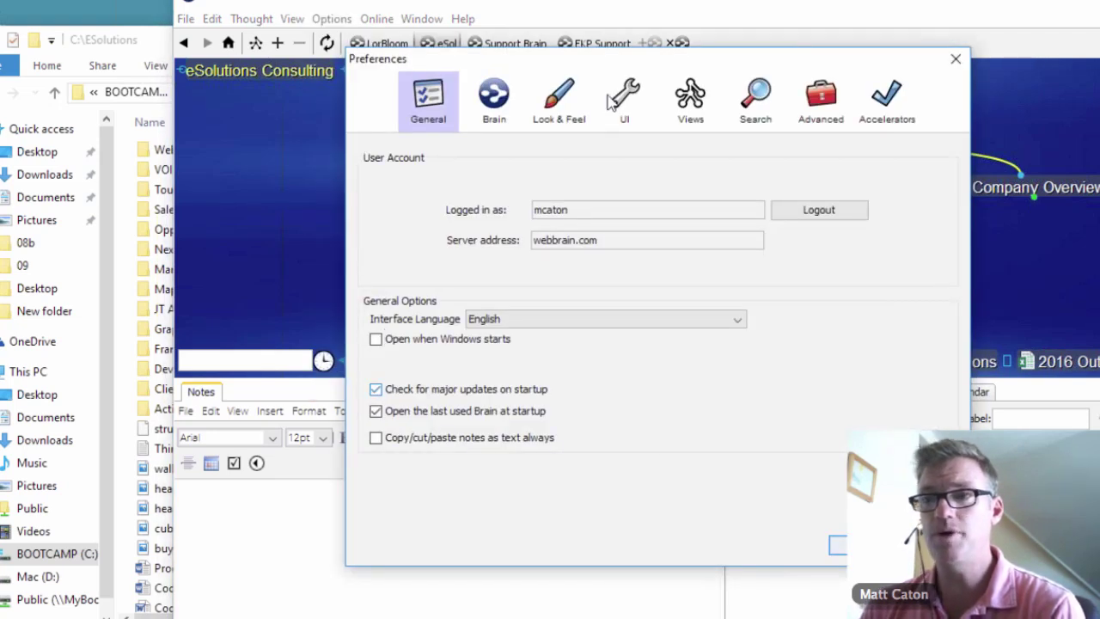
click(574, 101)
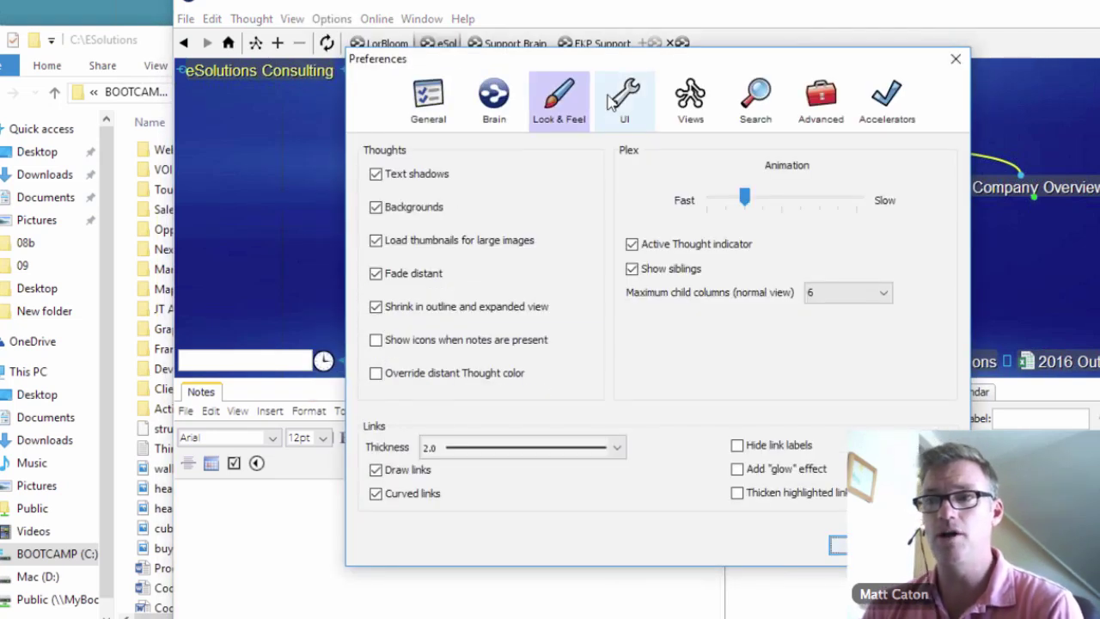
click(620, 100)
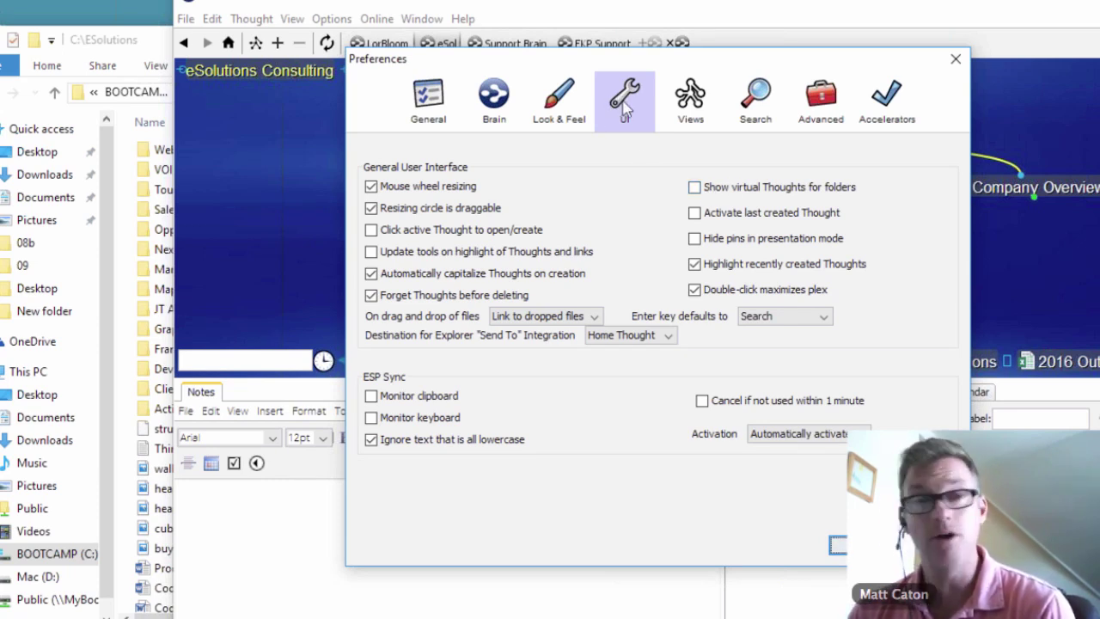
click(694, 187)
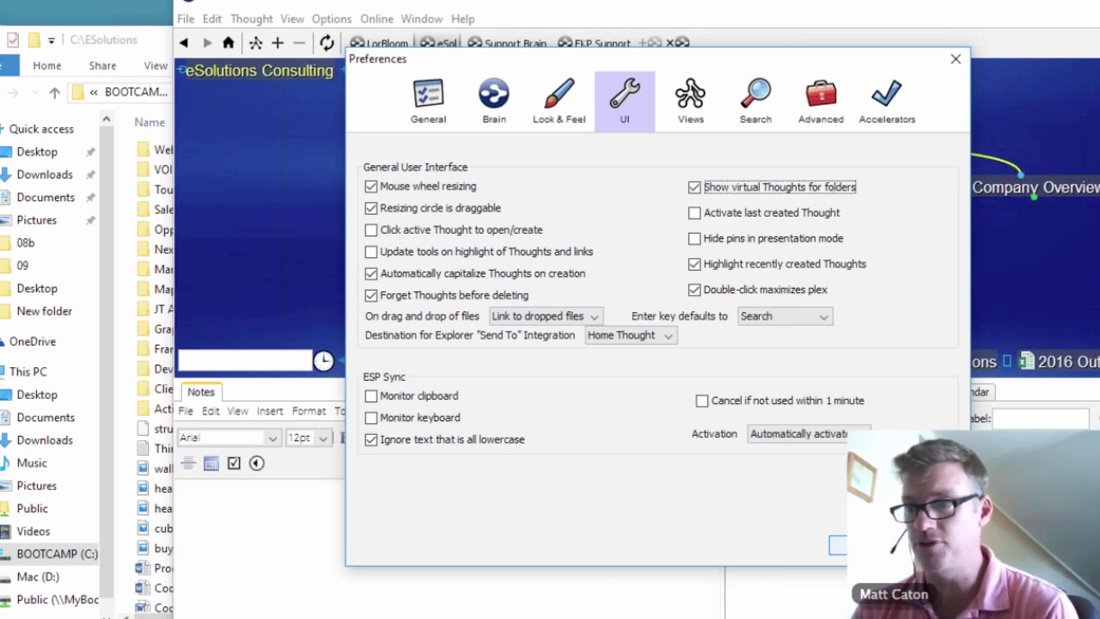
click(837, 544)
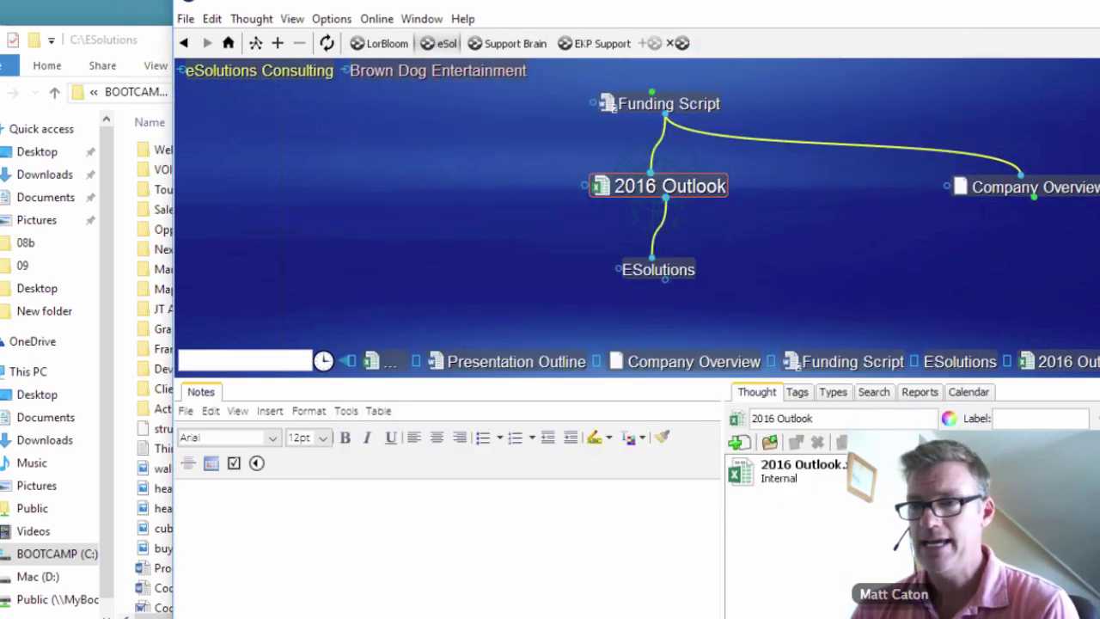
- Activate the ESolutions virtual folder thought beneath the linked thought and compare it with the contents of the actual ESolutions folder
click(686, 268)
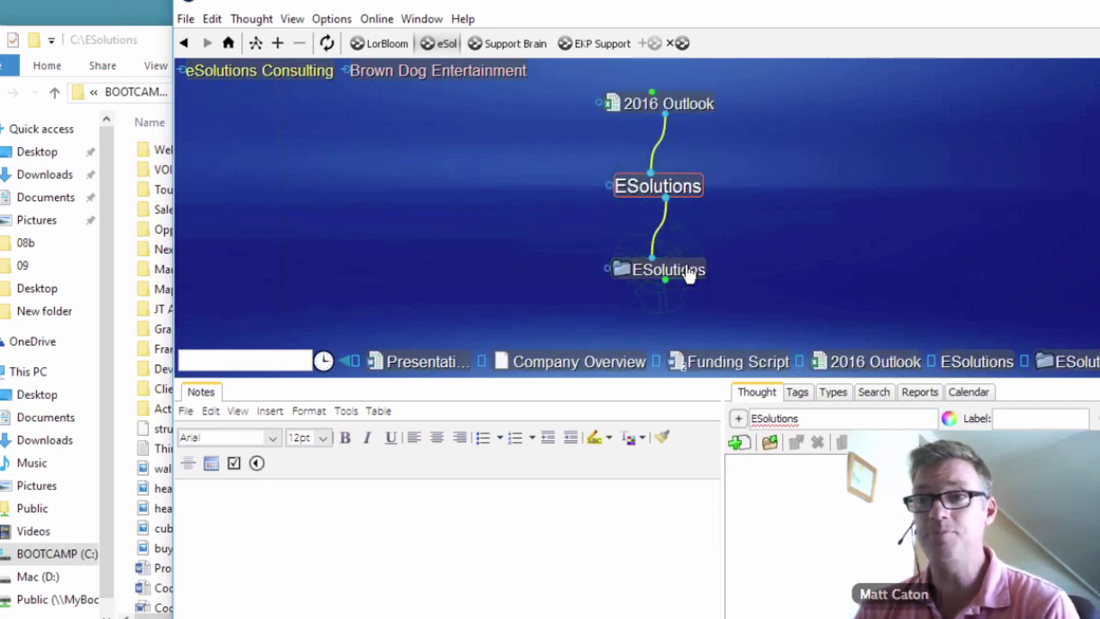
click(687, 271)
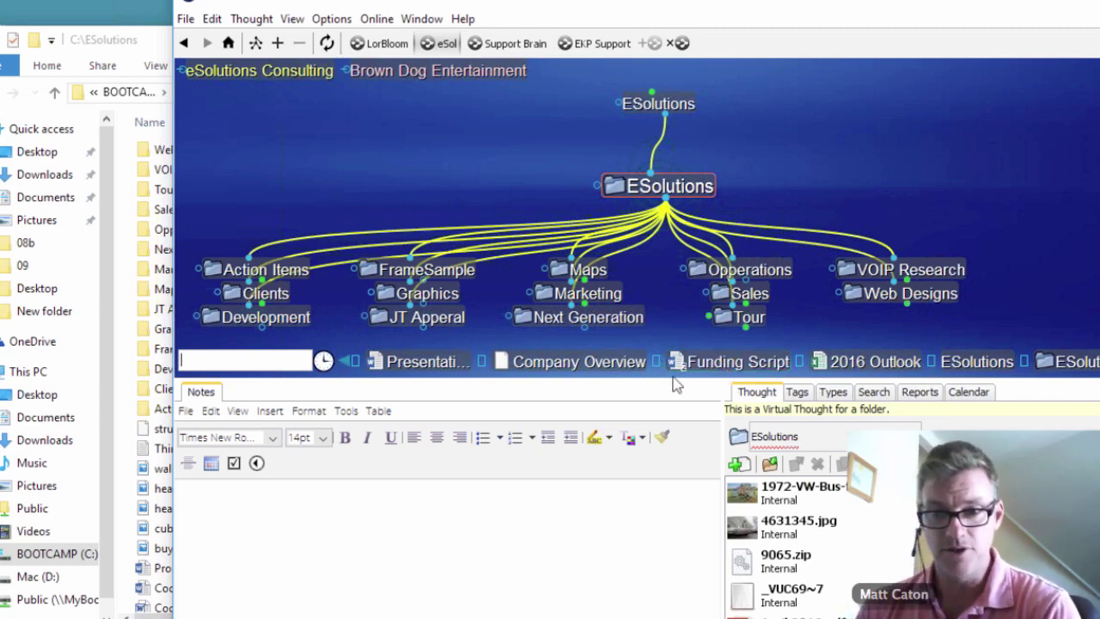
click(125, 442)
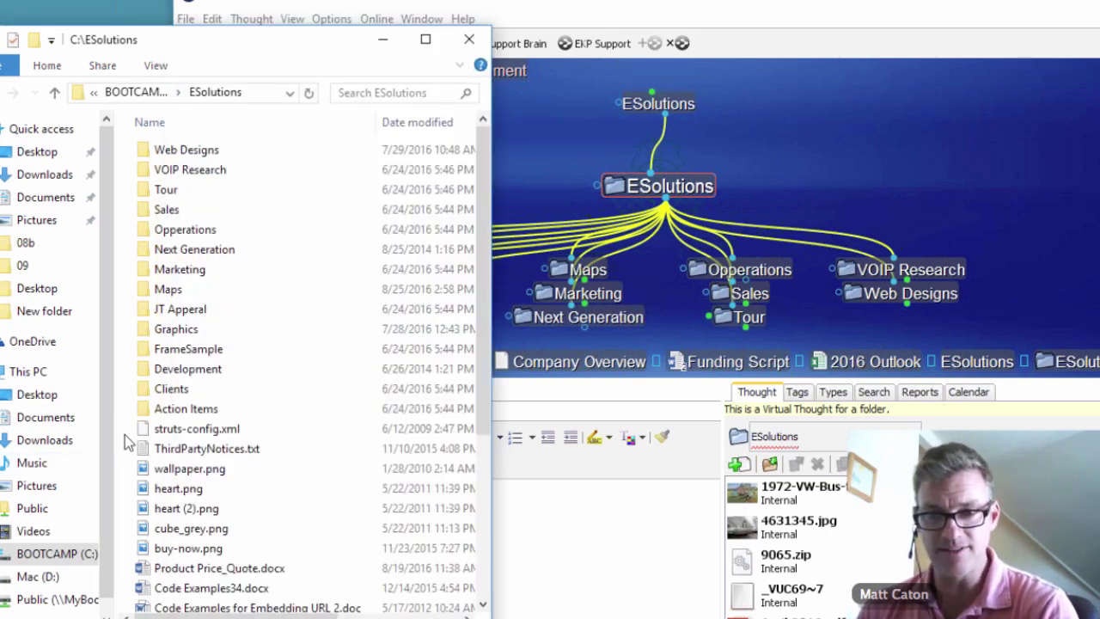
scroll(257, 515, down, 4)
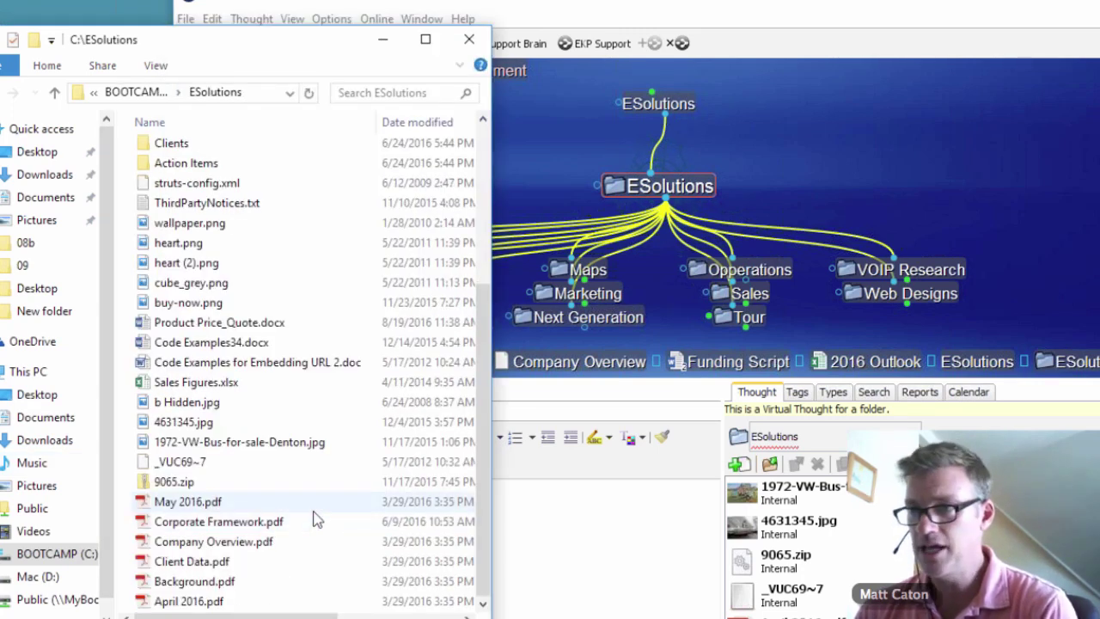
click(992, 311)
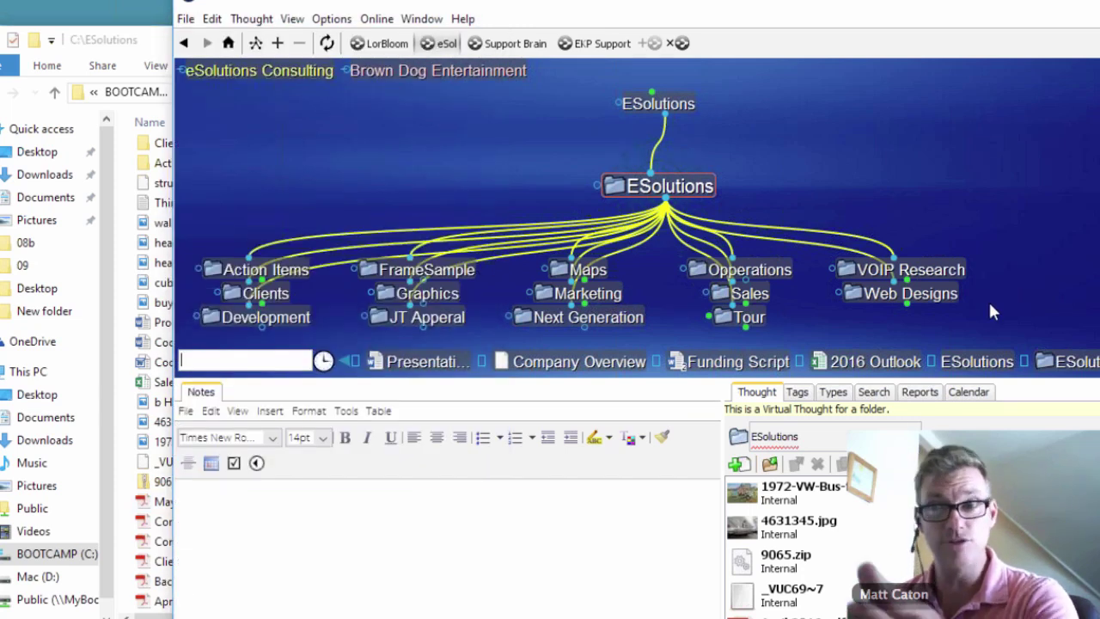
- Review the files listed as attachments on the ESolutions virtual thought
click(668, 194)
scroll(790, 541, down, 6)
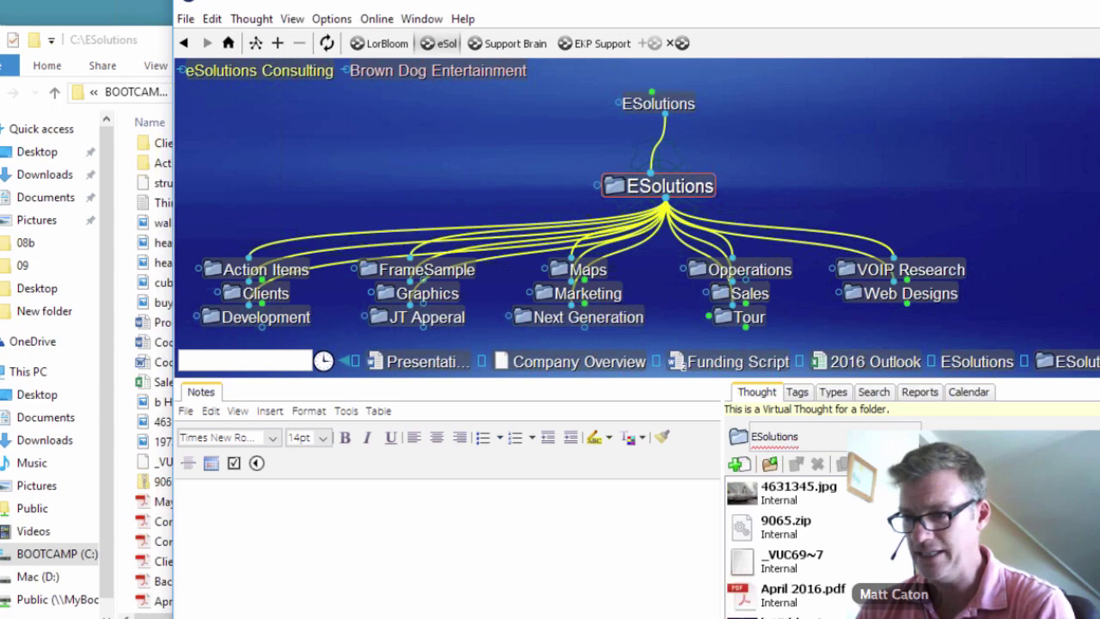
scroll(790, 541, down, 10)
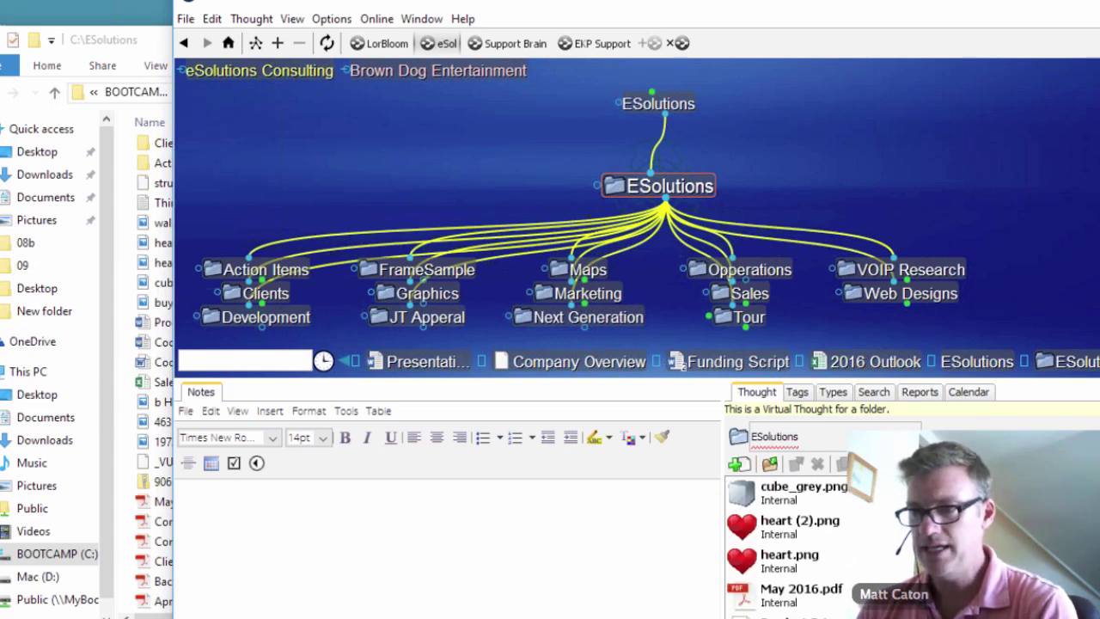
scroll(786, 542, up, 10)
scroll(786, 541, down, 1)
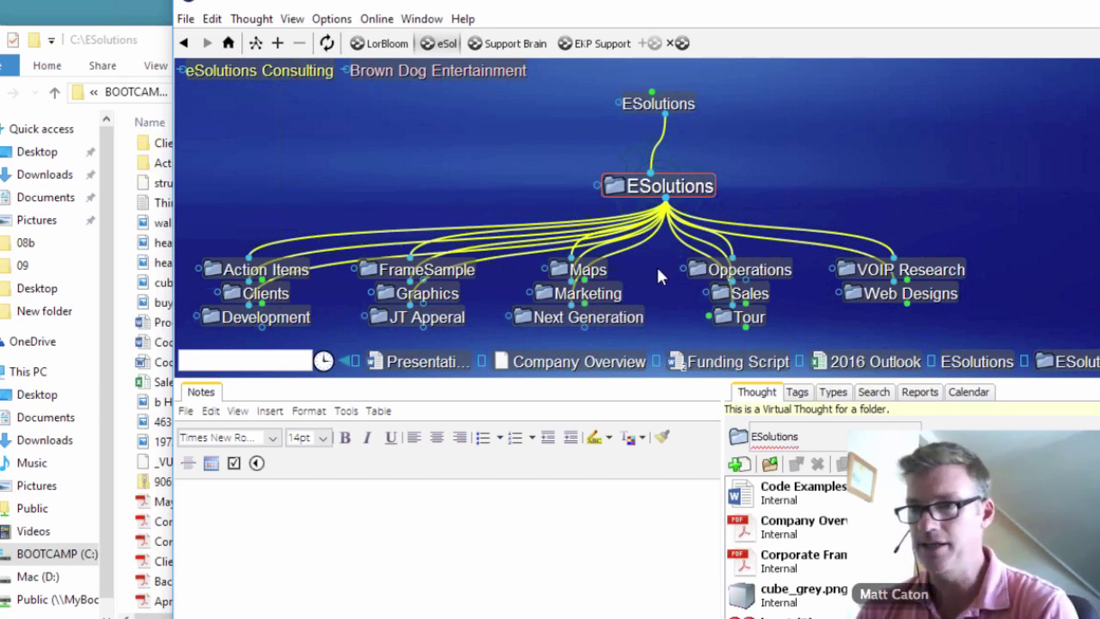
- Browse through the Marketing virtual thought to Meeting Notes and open the matching Meeting Notes folder in File Explorer
click(589, 296)
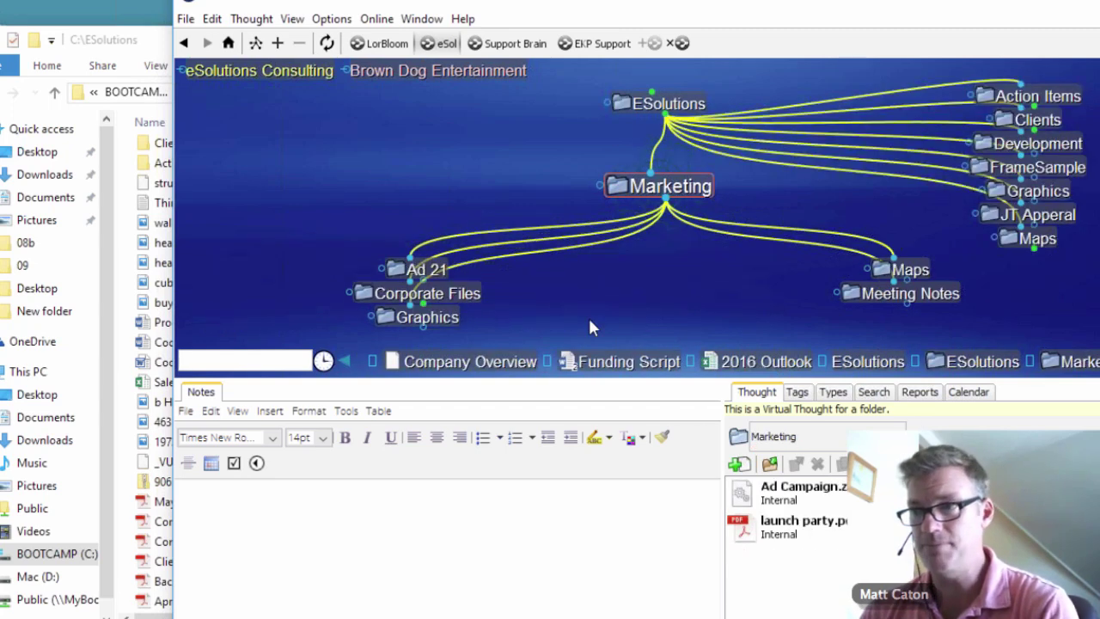
click(896, 296)
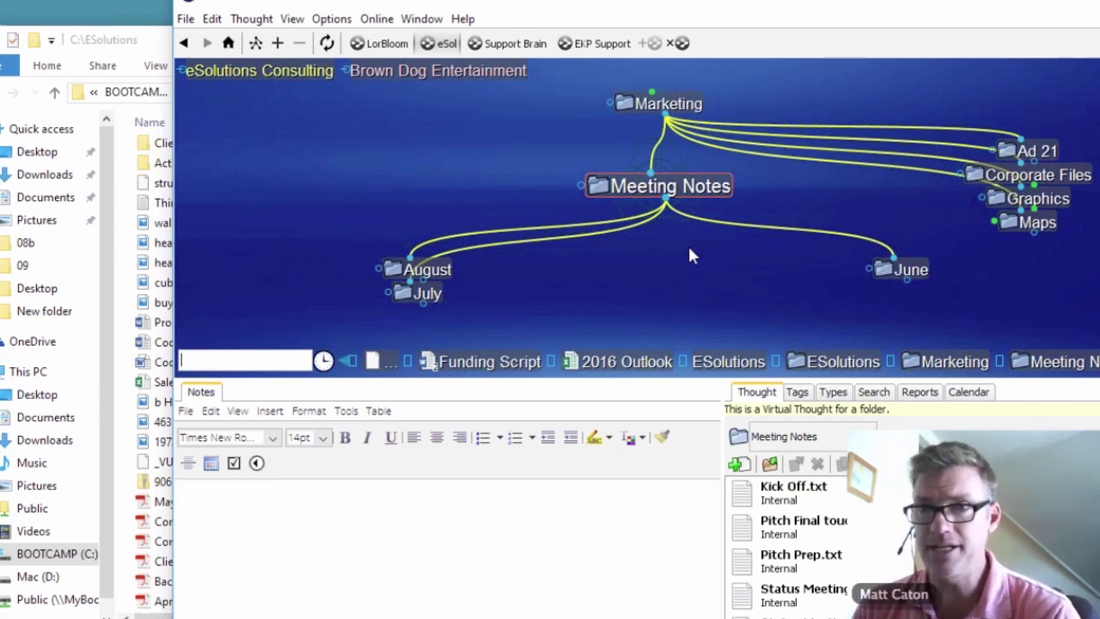
click(159, 36)
click(158, 40)
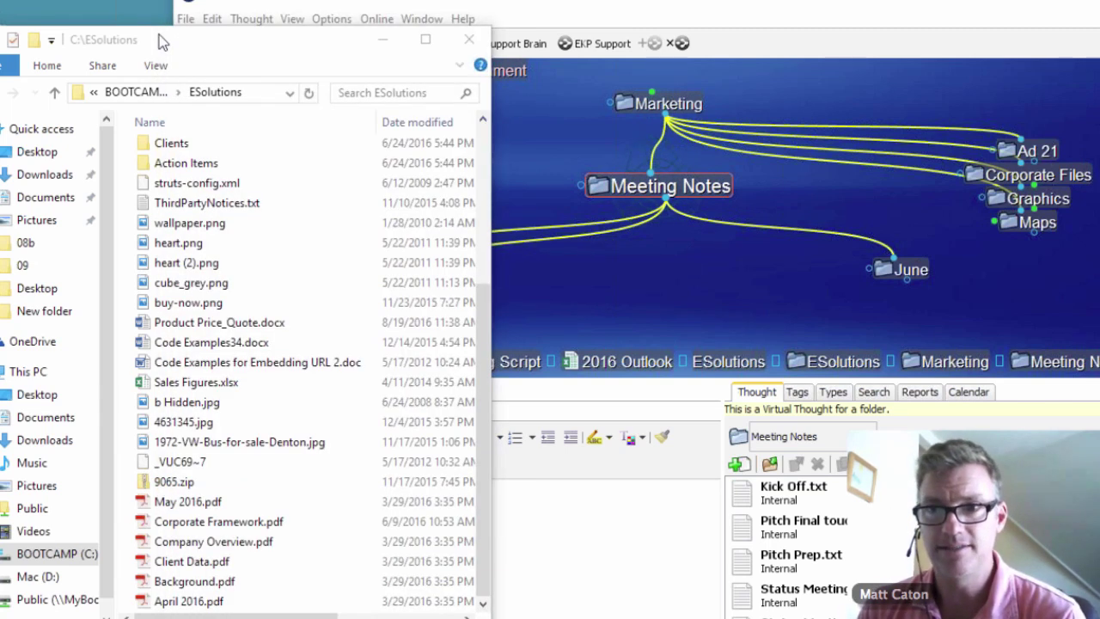
scroll(204, 225, up, 1)
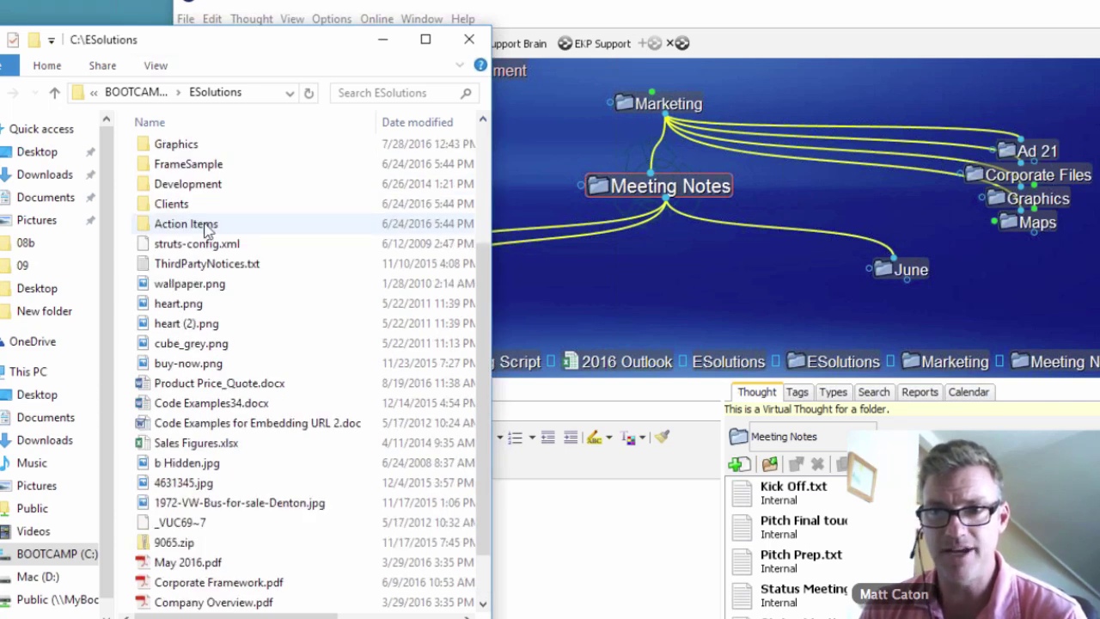
scroll(204, 225, up, 3)
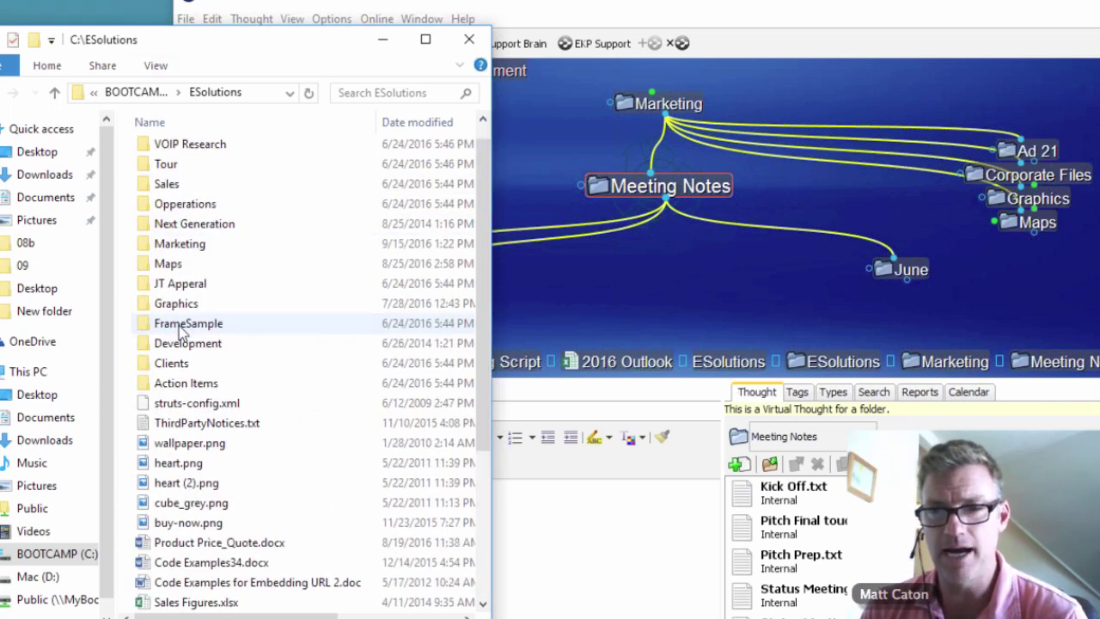
double_click(189, 246)
double_click(197, 228)
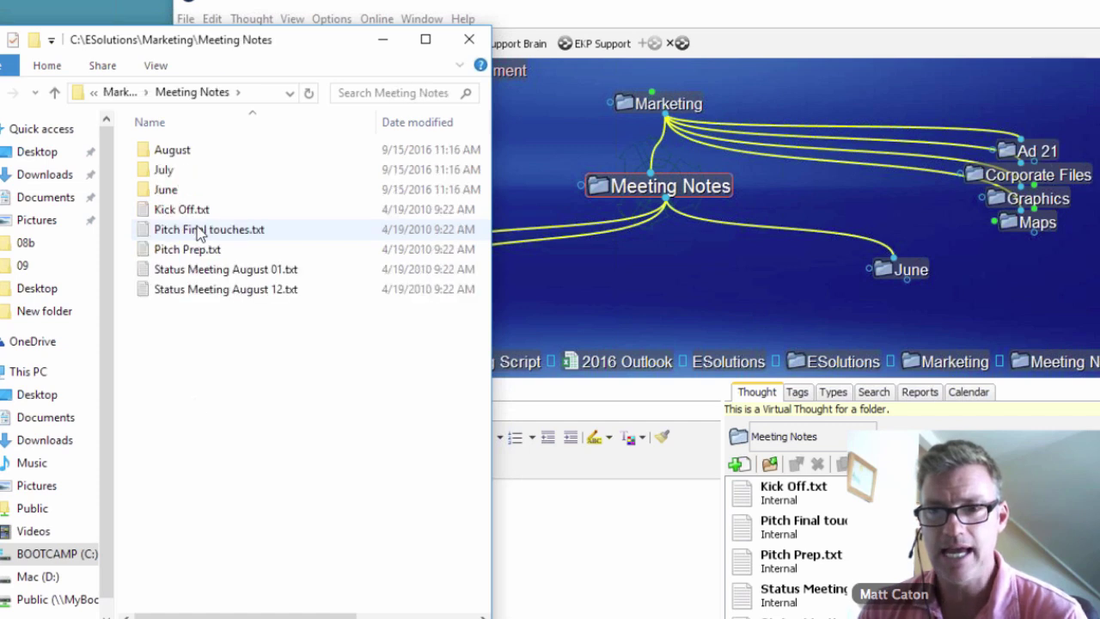
- Move Funding.xlsx from the desktop eSolutions folder into the Marketing Meeting Notes folder and check the Meeting Notes virtual thought's attachments
drag(134, 51, 205, 38)
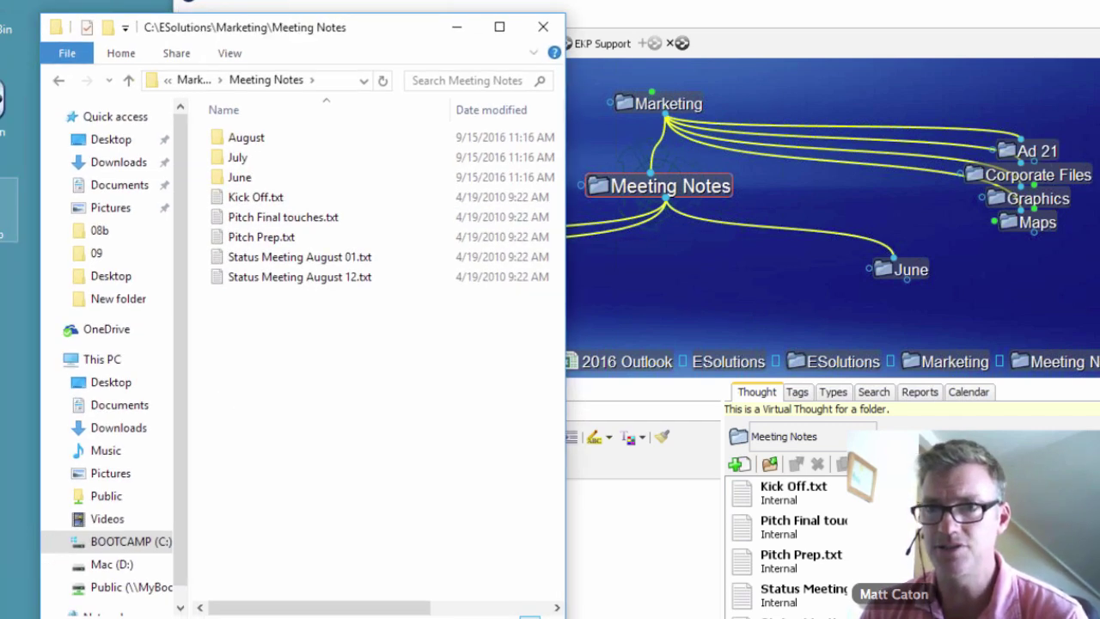
key(super+e)
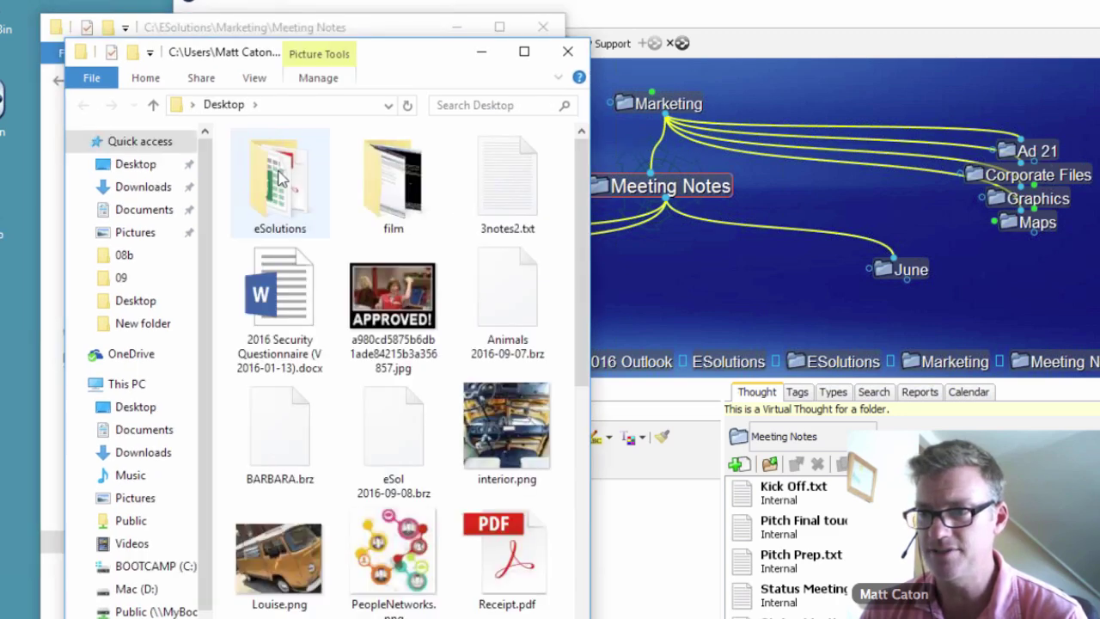
double_click(279, 178)
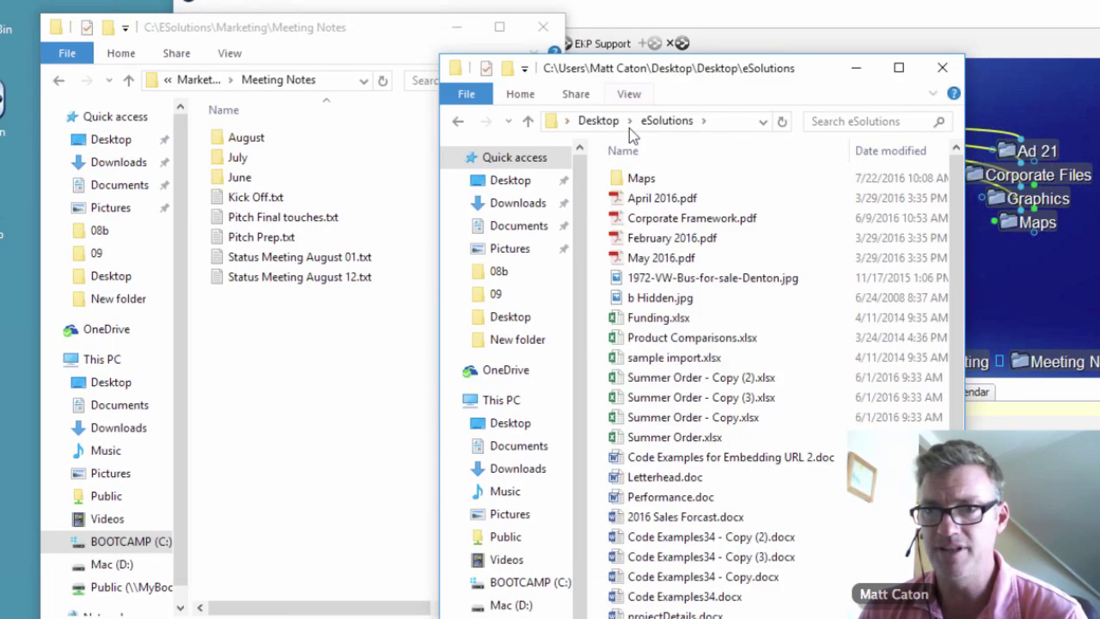
drag(658, 317, 319, 438)
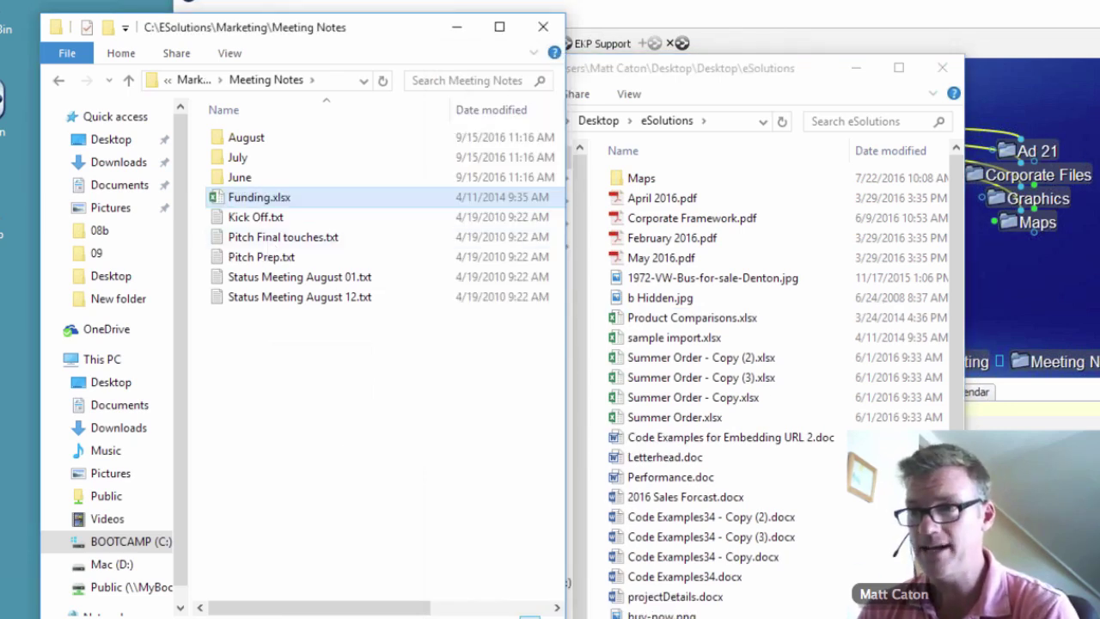
click(802, 5)
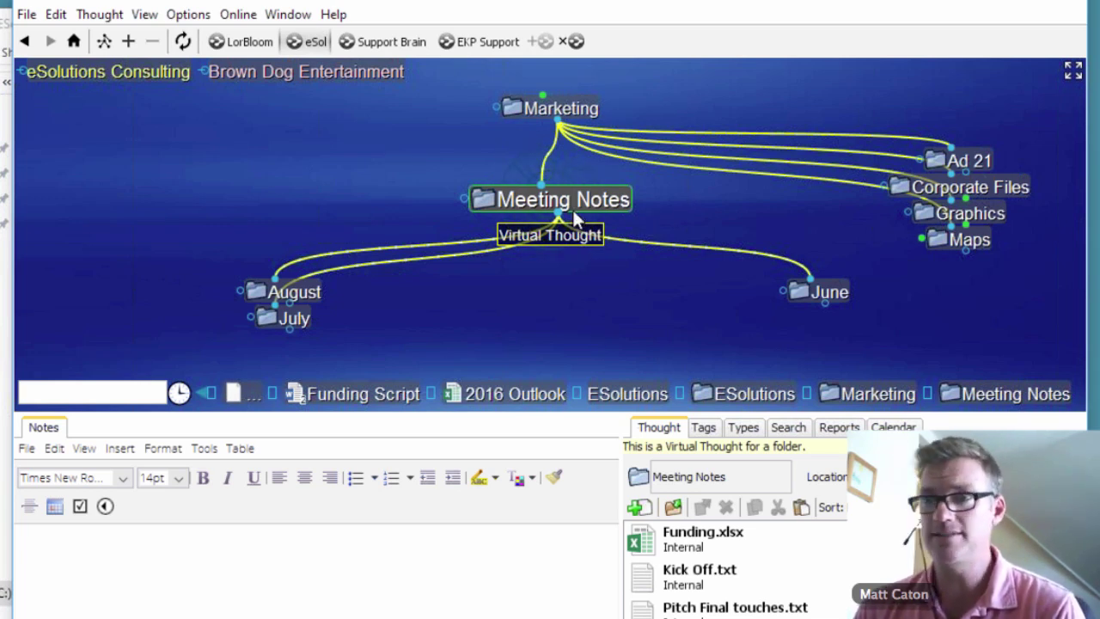
mouse_move(462, 200)
mouse_down()
mouse_move(323, 213)
mouse_move(459, 204)
mouse_up()
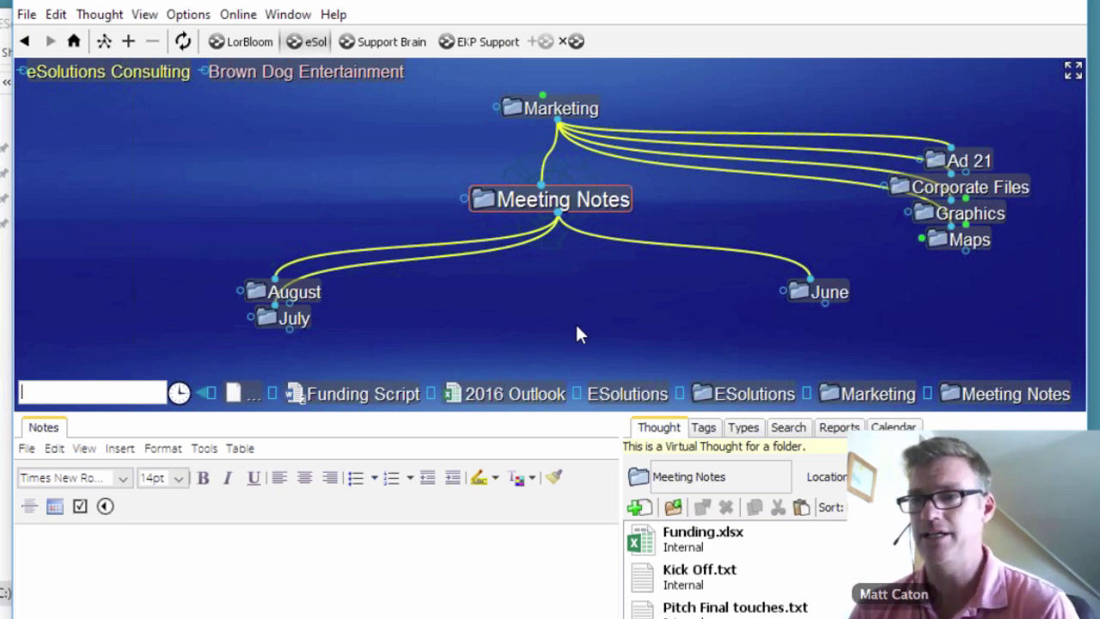
- Return through the Marketing and ESolutions virtual thoughts to 2016 Outlook and unlink its ESolutions child thought
click(569, 110)
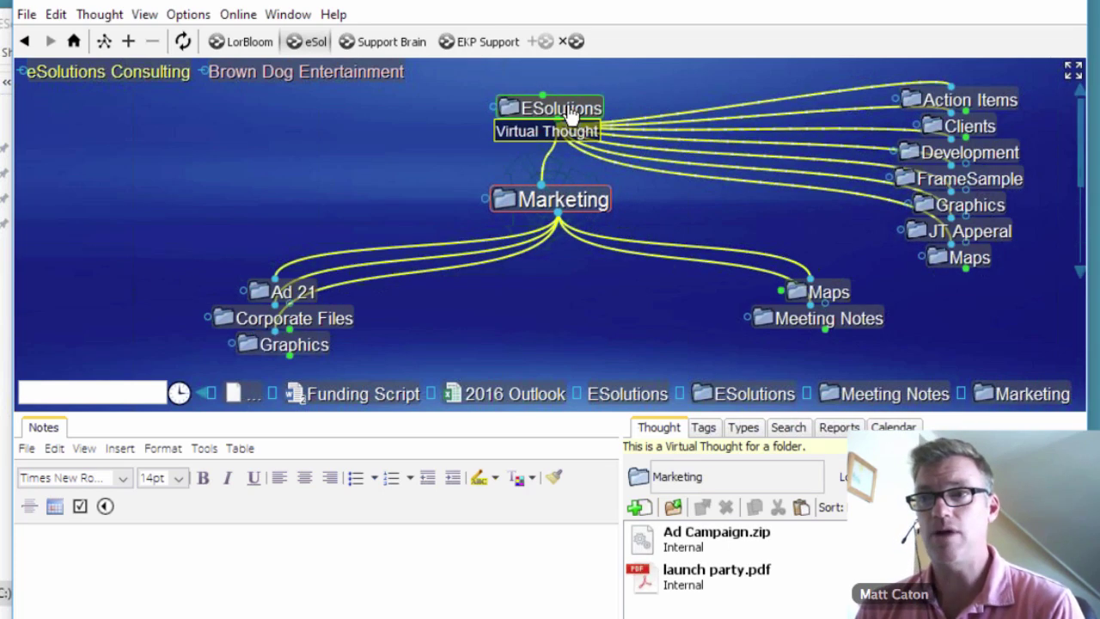
click(567, 111)
click(563, 112)
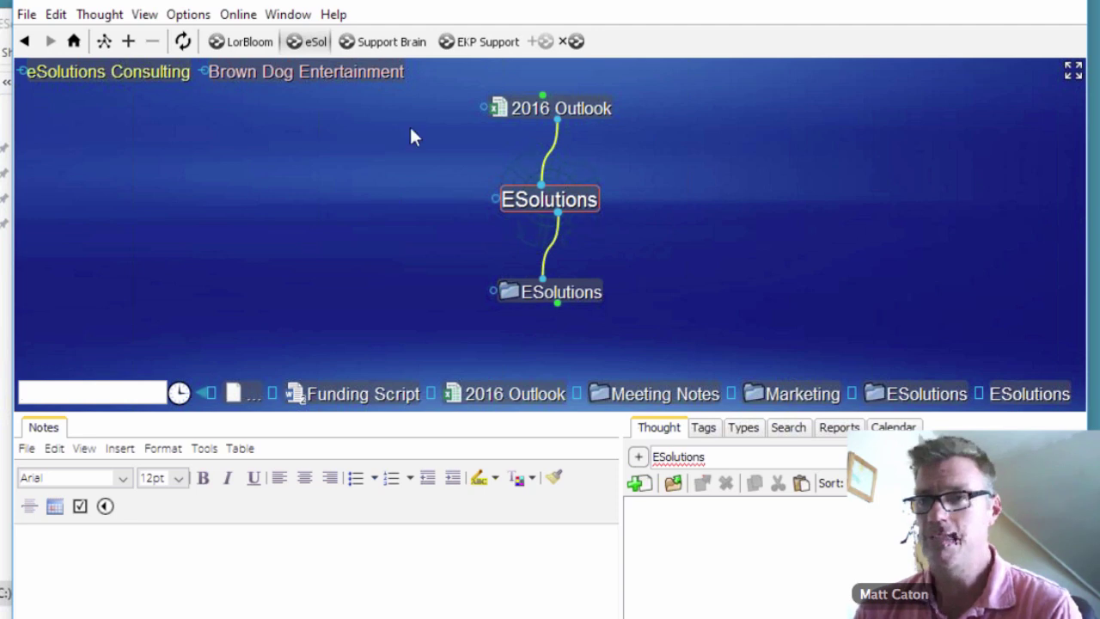
click(563, 108)
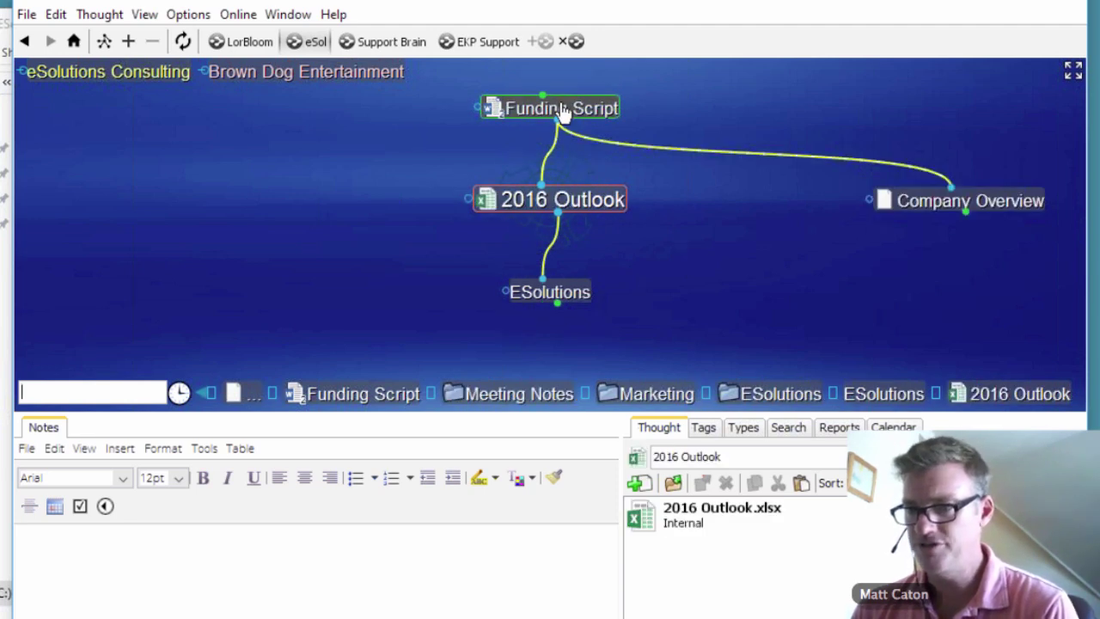
right_click(574, 292)
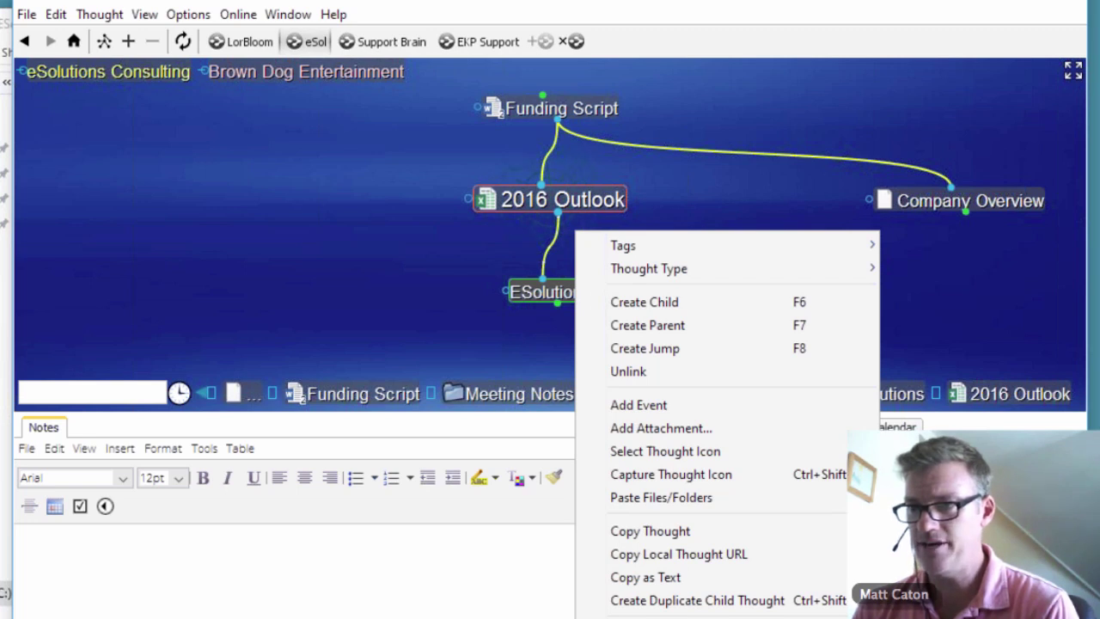
click(628, 371)
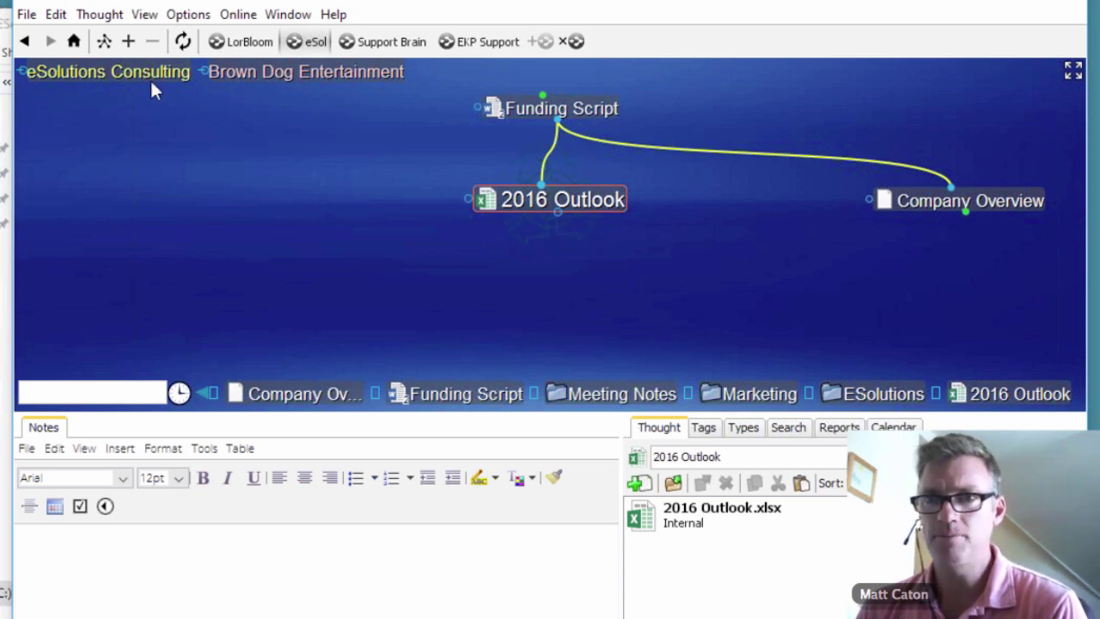
- Import the folder C:\ESolutions\Marketing into the brain while 2016 Outlook is the active thought, accepting the directory import
click(27, 15)
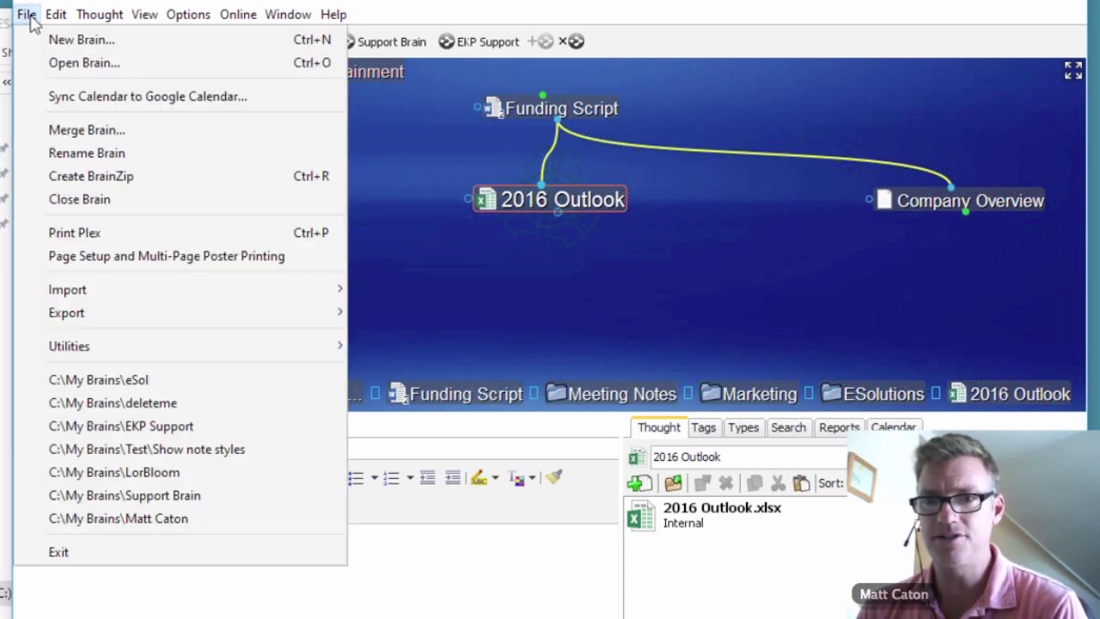
mouse_move(250, 290)
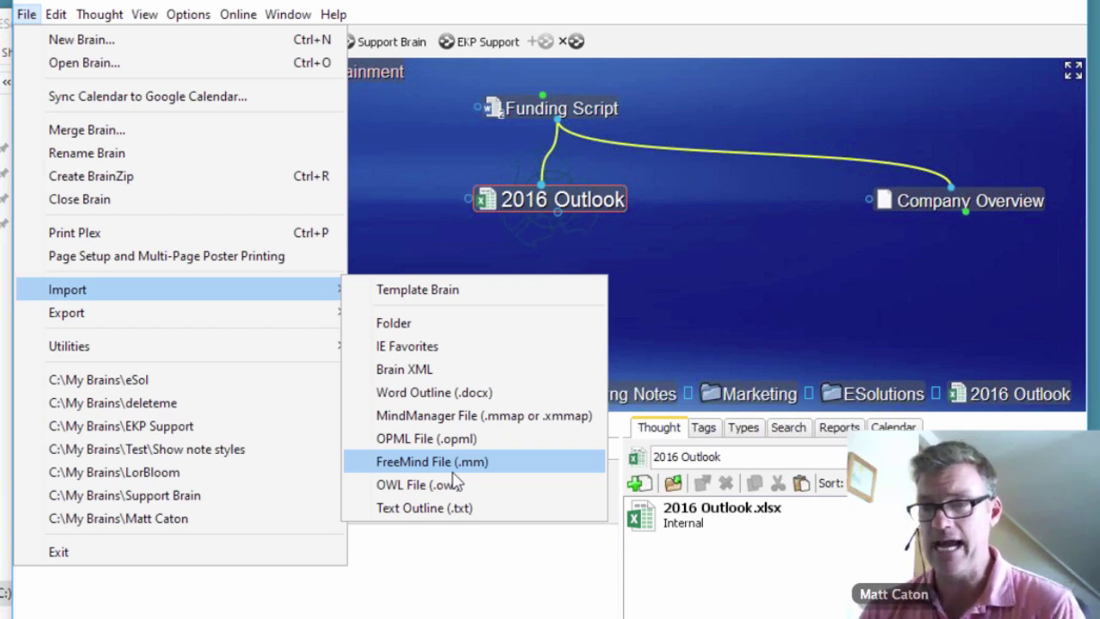
click(400, 324)
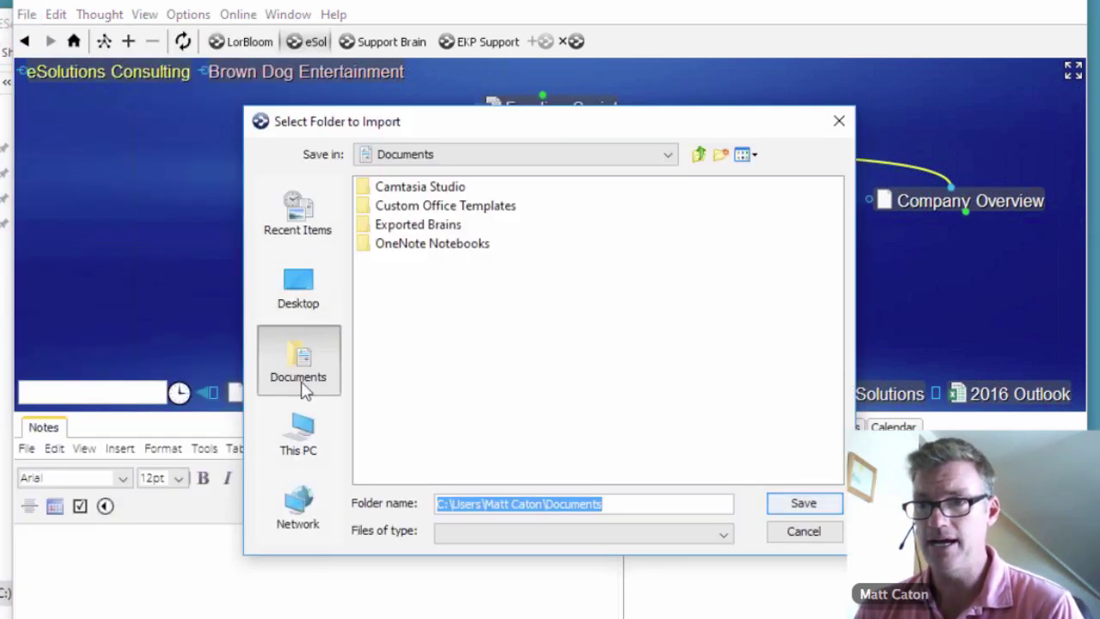
click(317, 451)
click(428, 325)
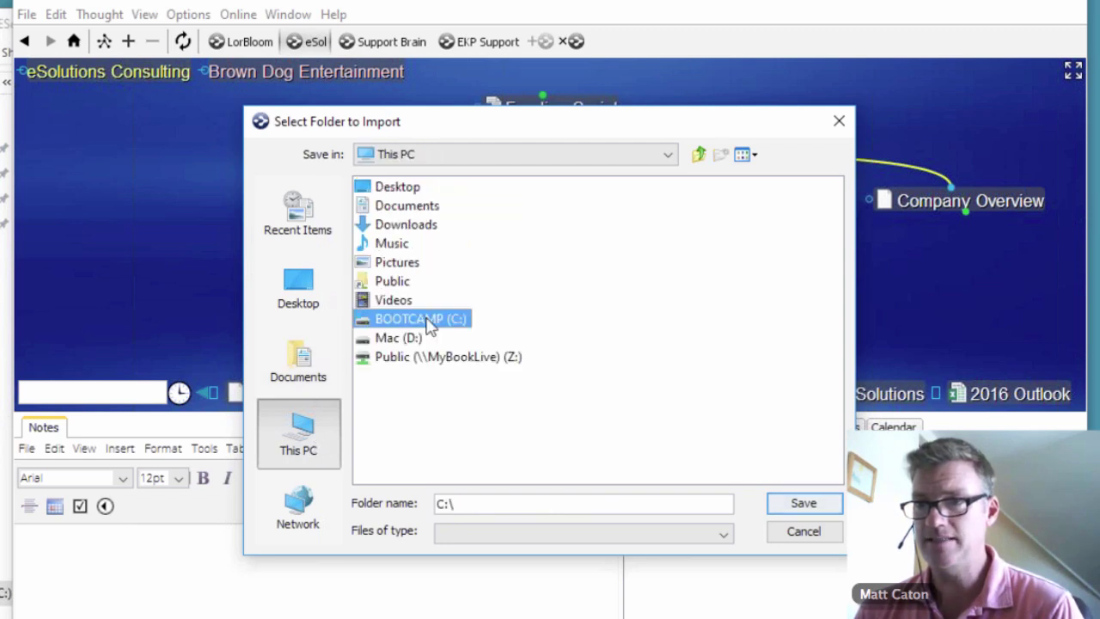
double_click(428, 325)
double_click(418, 225)
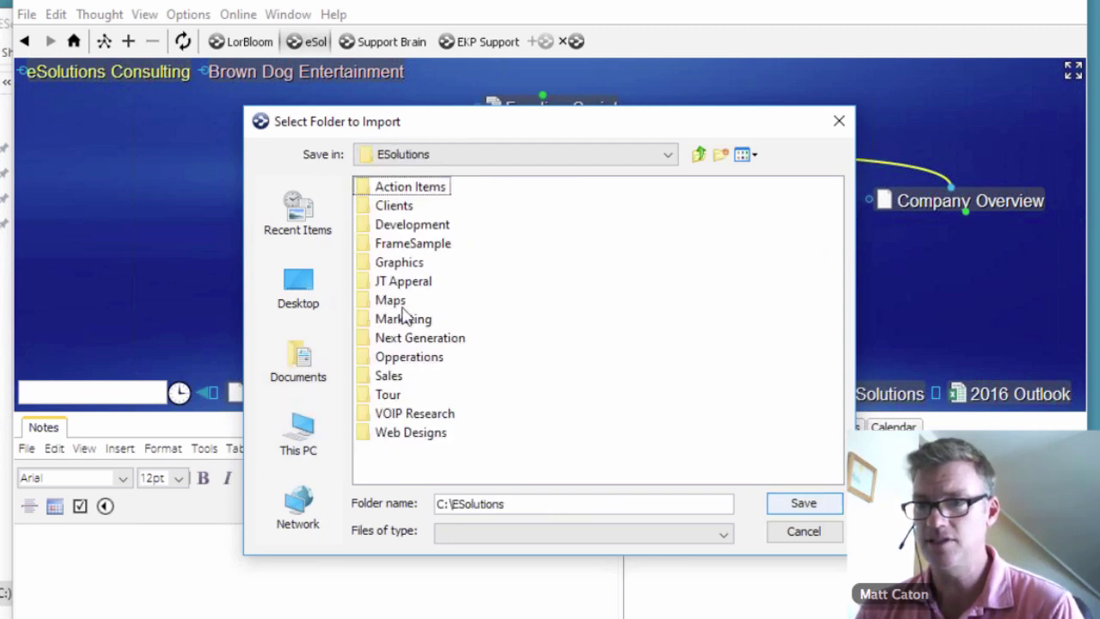
click(400, 319)
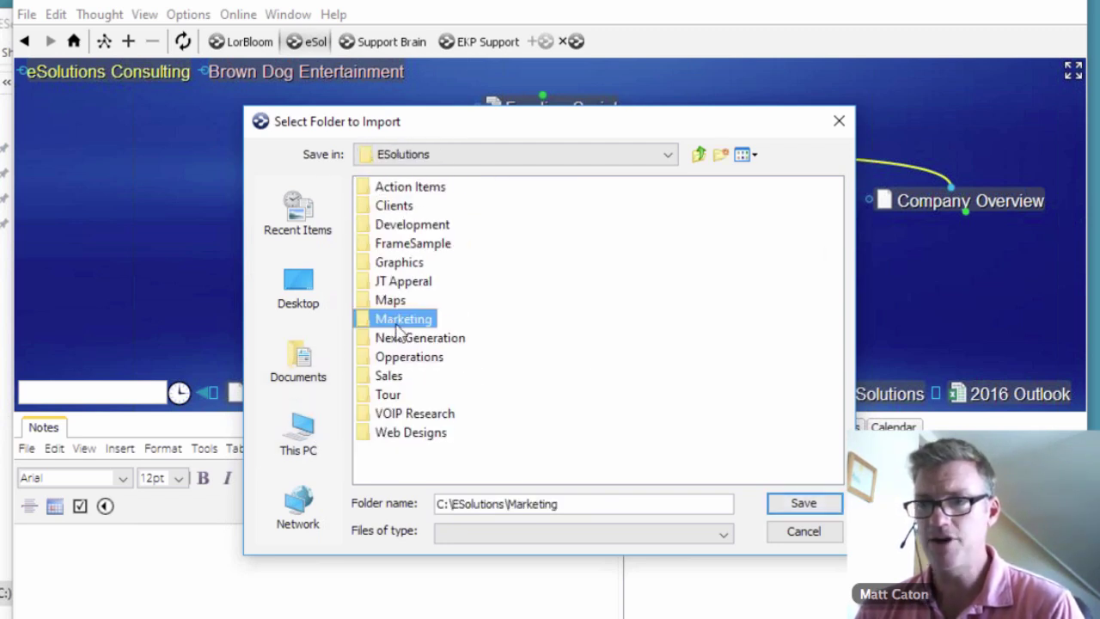
click(812, 507)
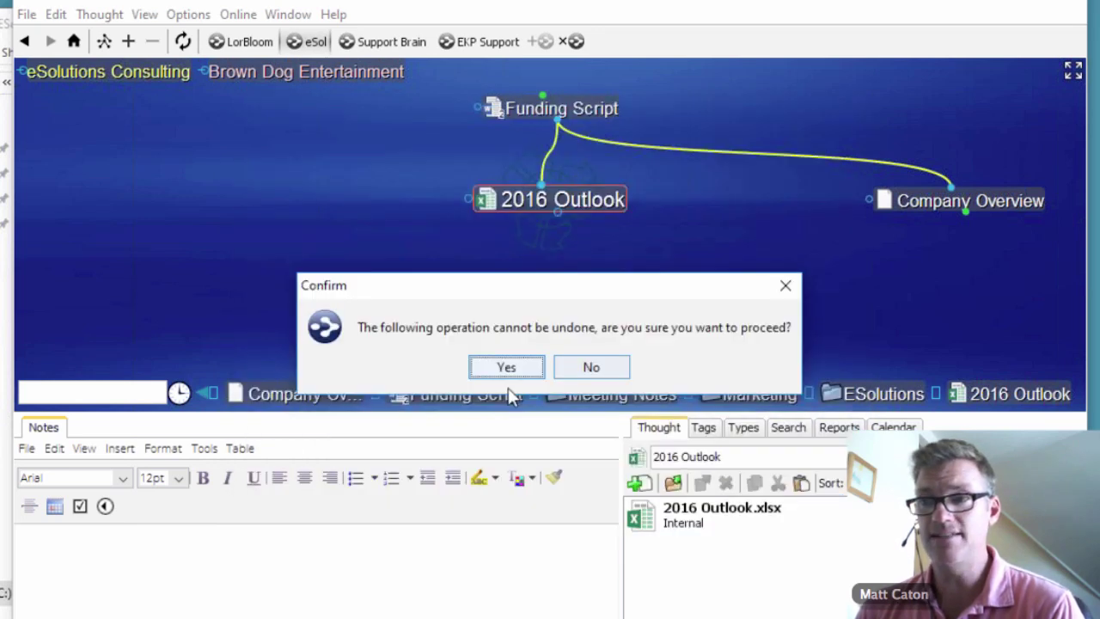
click(518, 371)
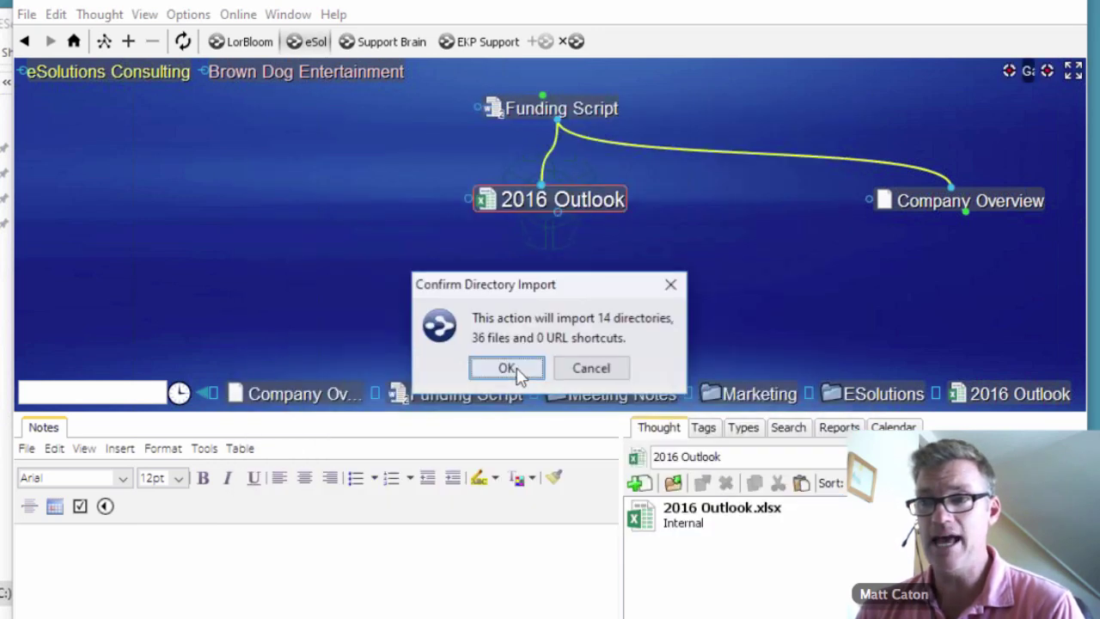
click(518, 371)
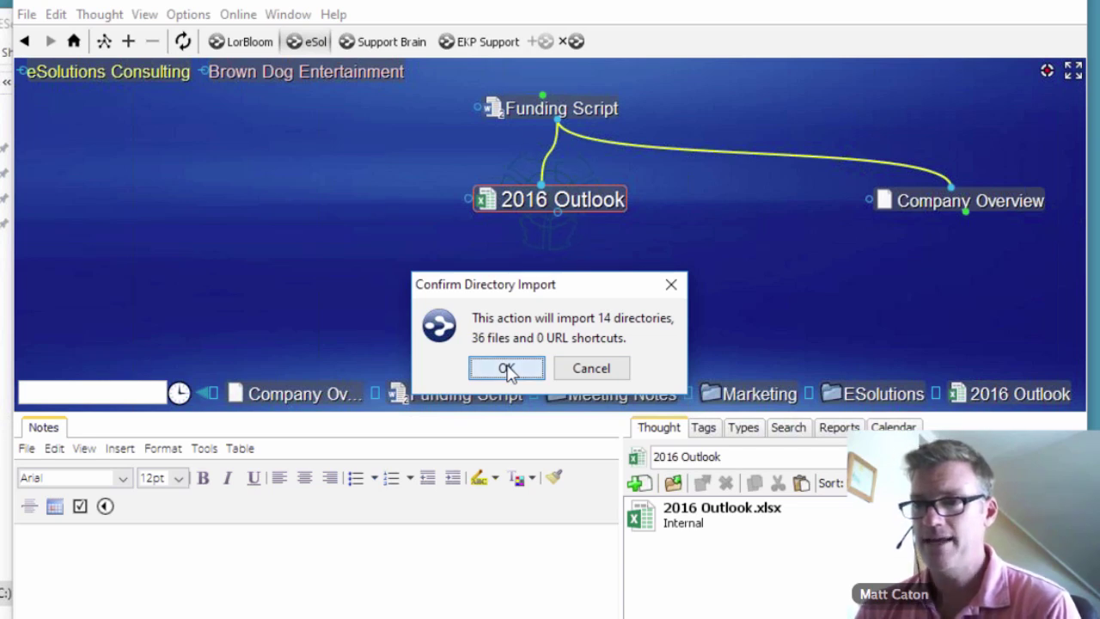
click(506, 367)
- Activate Meeting Notes beneath the imported Marketing thought and link the existing person's thought found with "Bl" as a jump thought
click(554, 293)
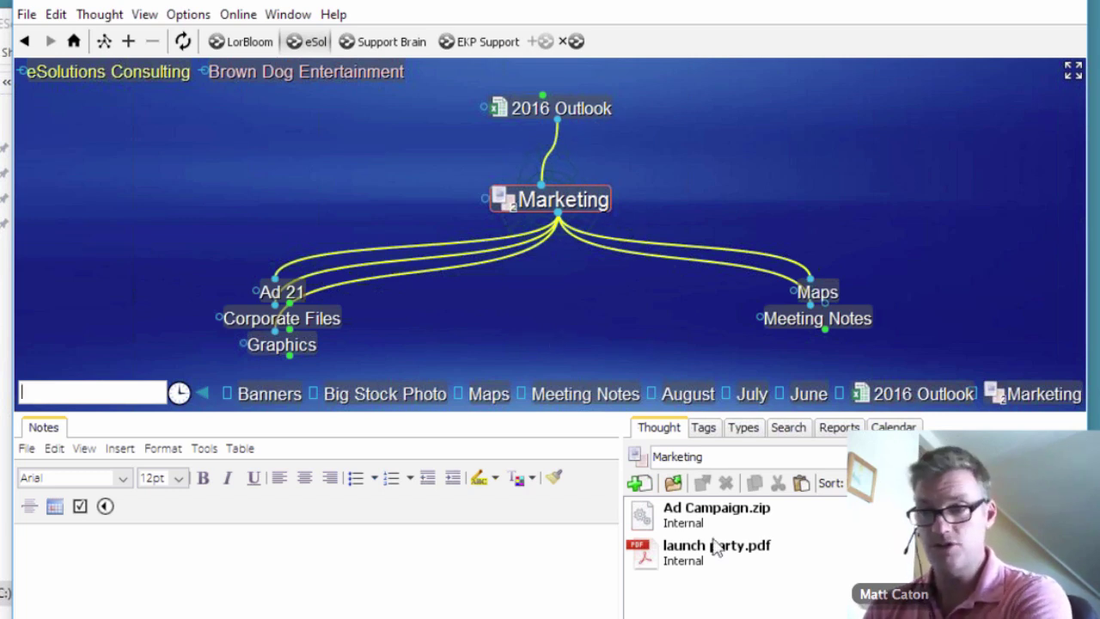
click(795, 319)
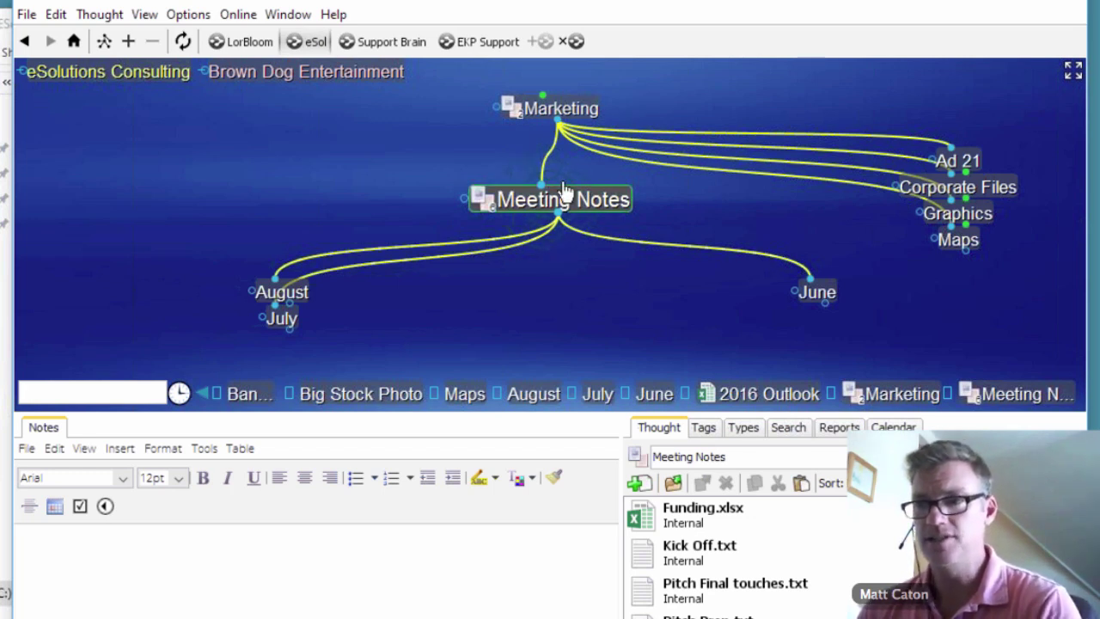
drag(464, 196, 187, 196)
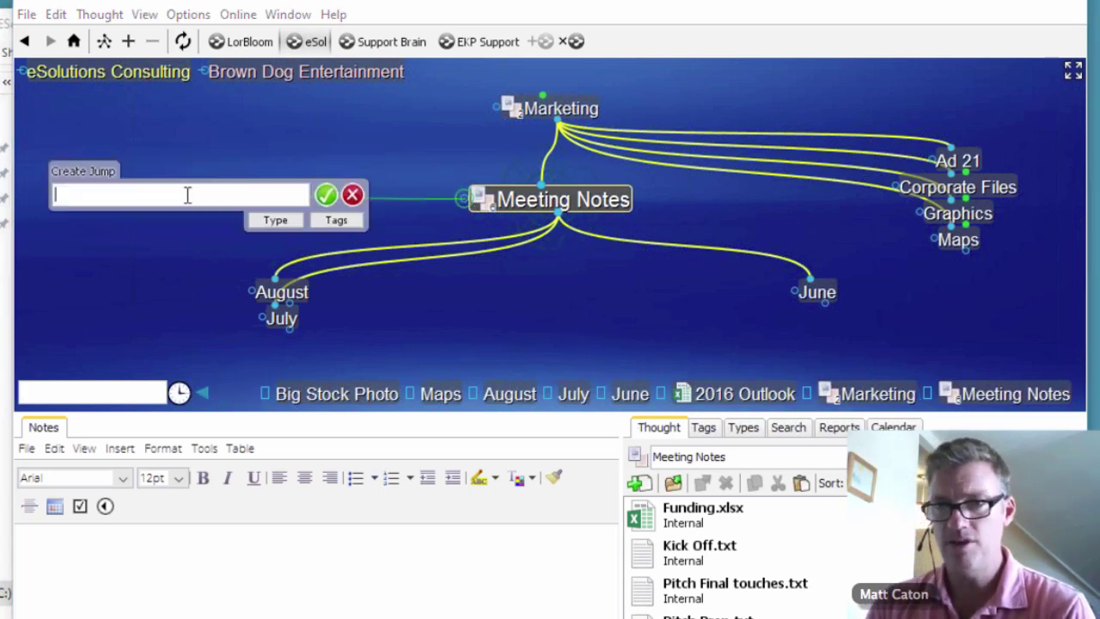
text(Bl)
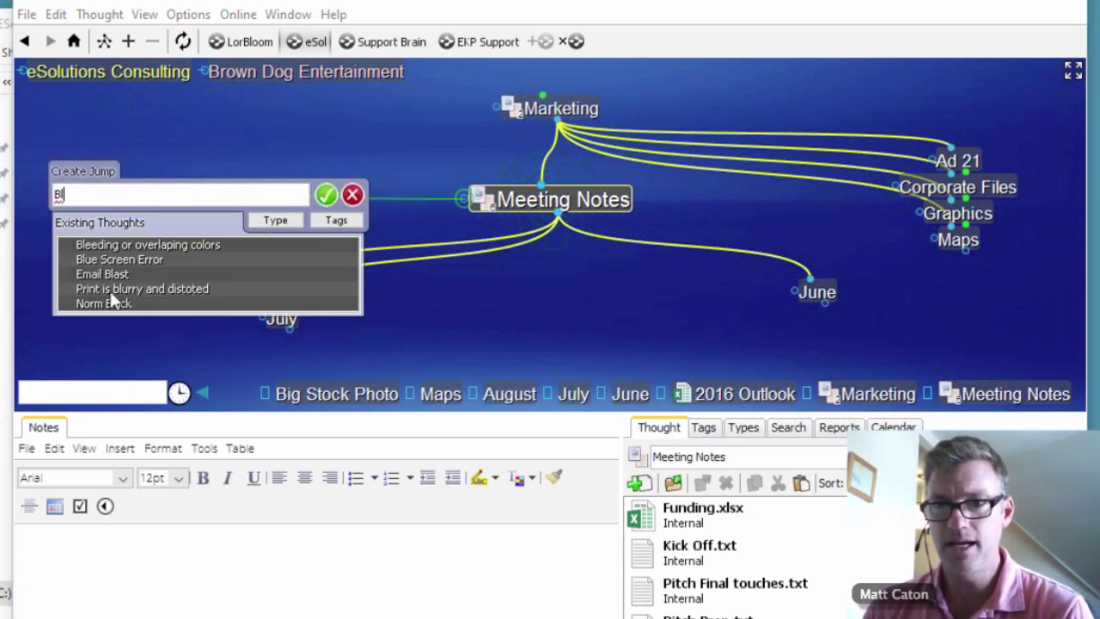
click(102, 303)
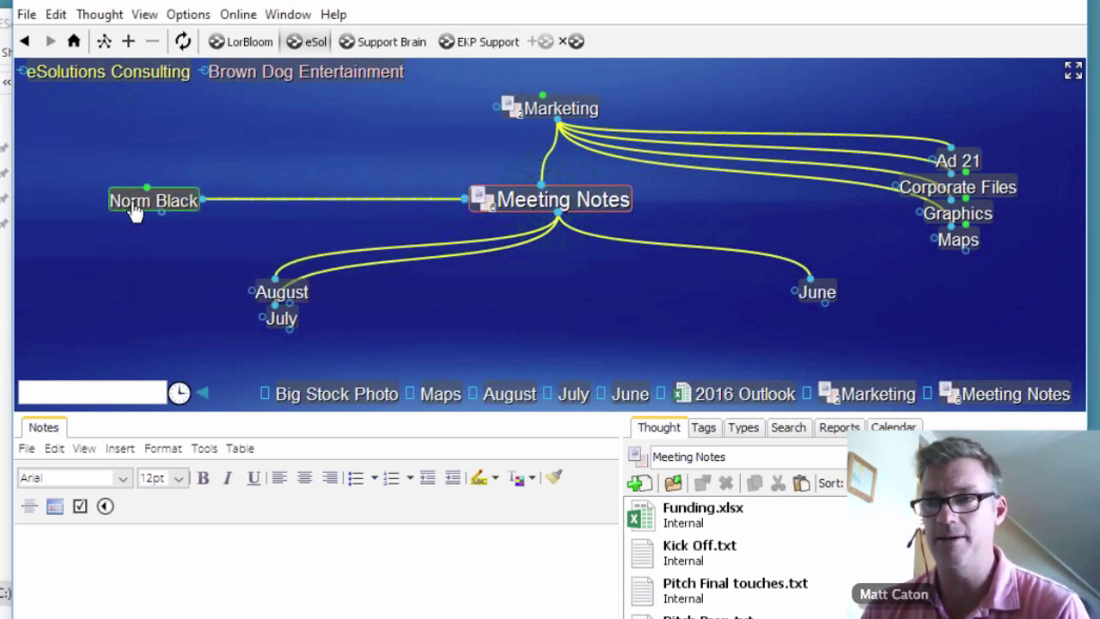
- Label the link between the person's thought and Meeting Notes as Manager
right_click(306, 198)
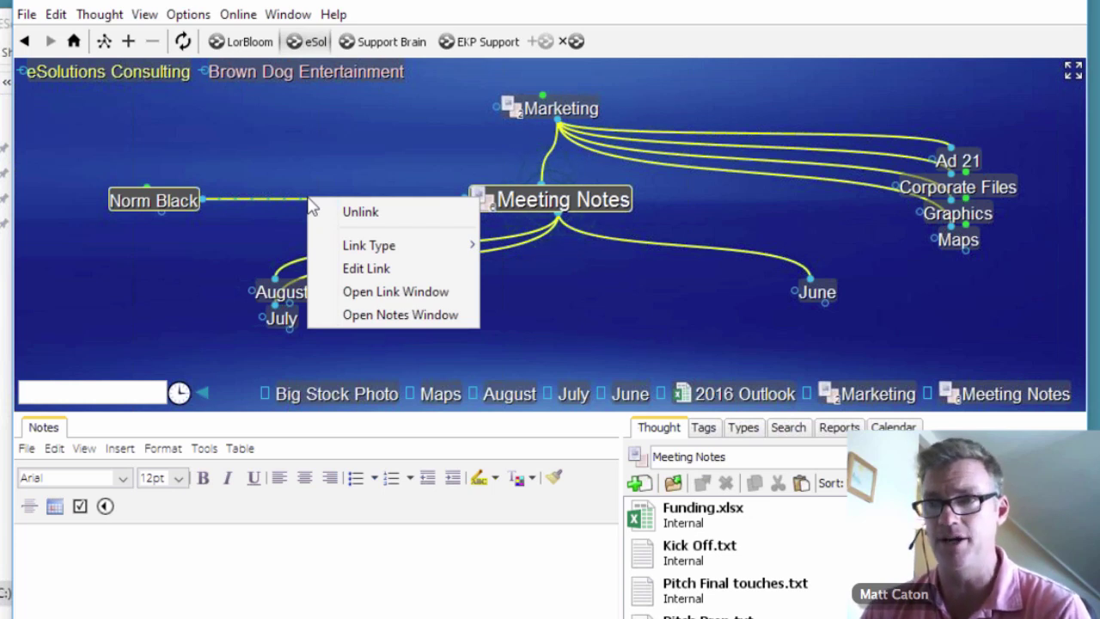
click(386, 269)
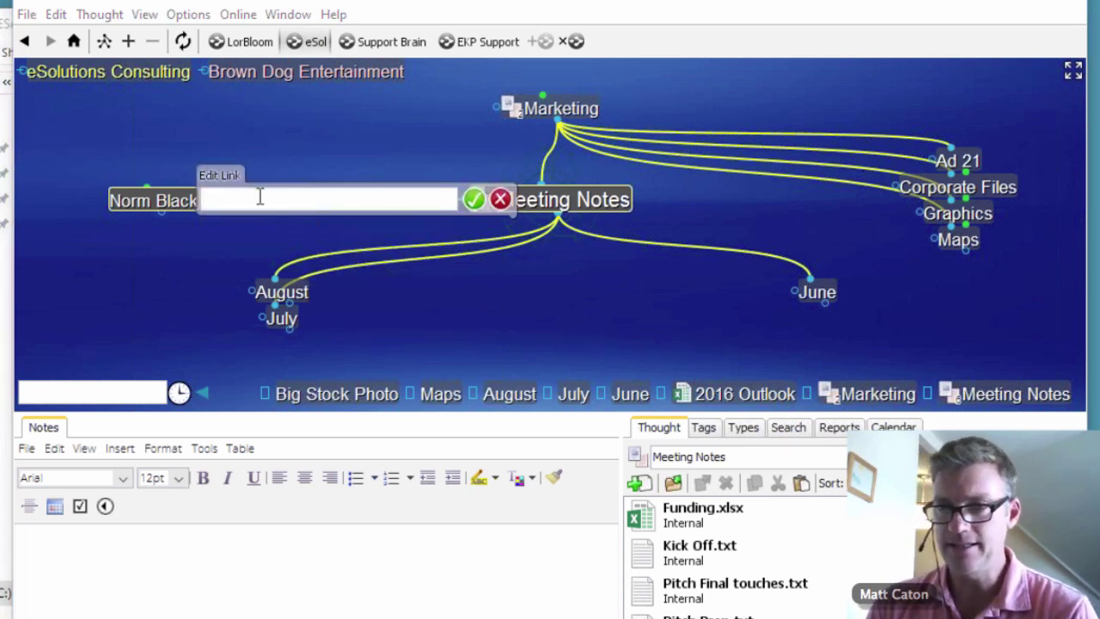
text(Manager)
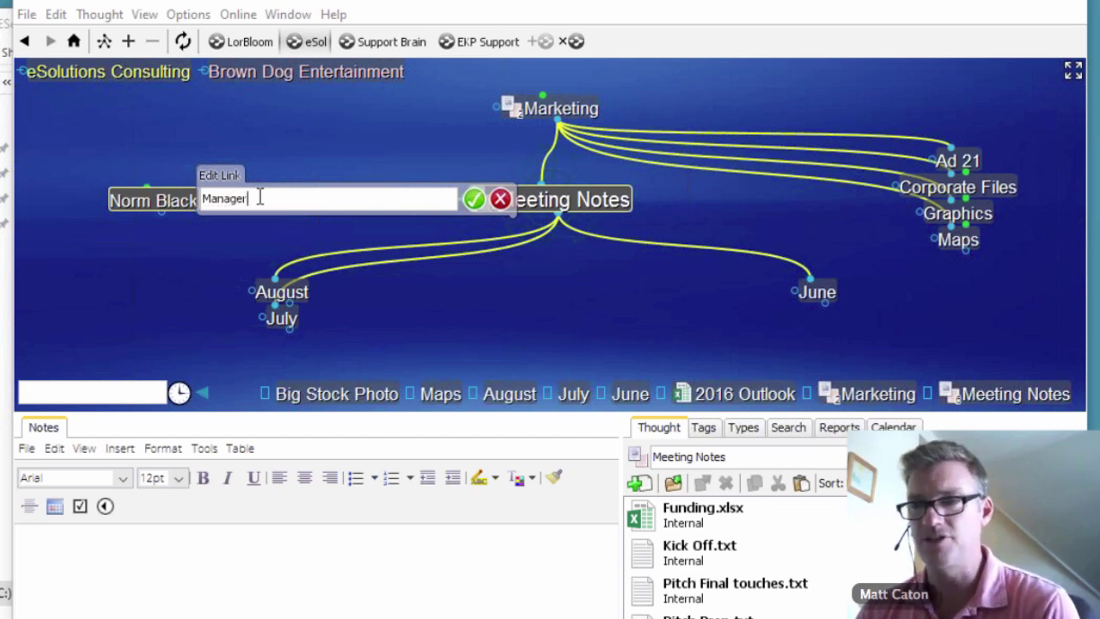
key(Return)
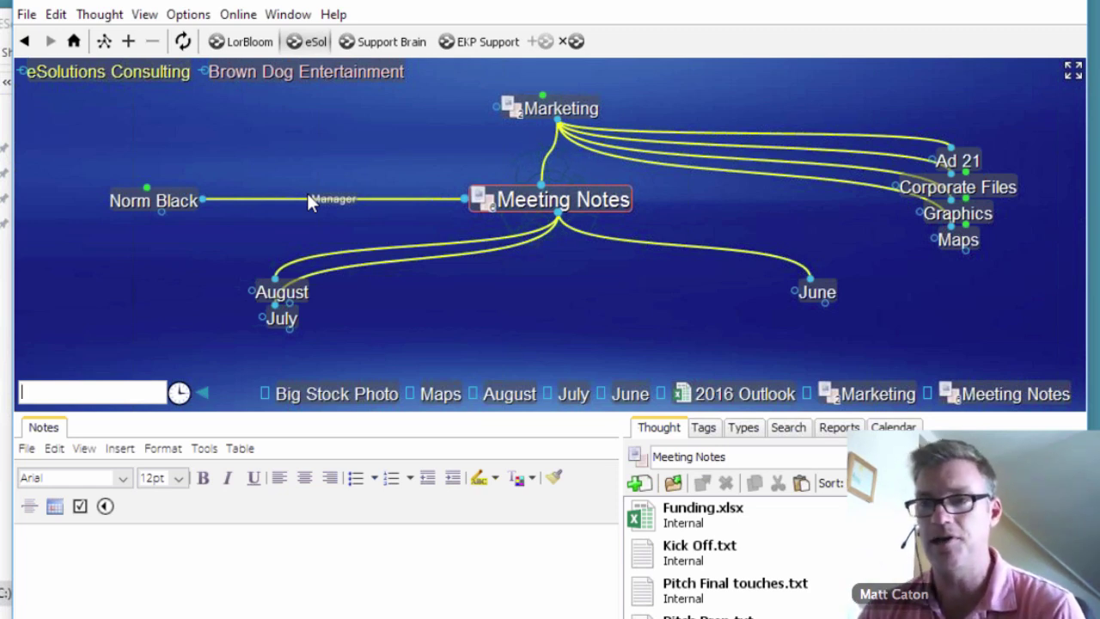
- Browse from Meeting Notes to the linked manager's thought and its parent, and return to Meeting Notes
click(141, 203)
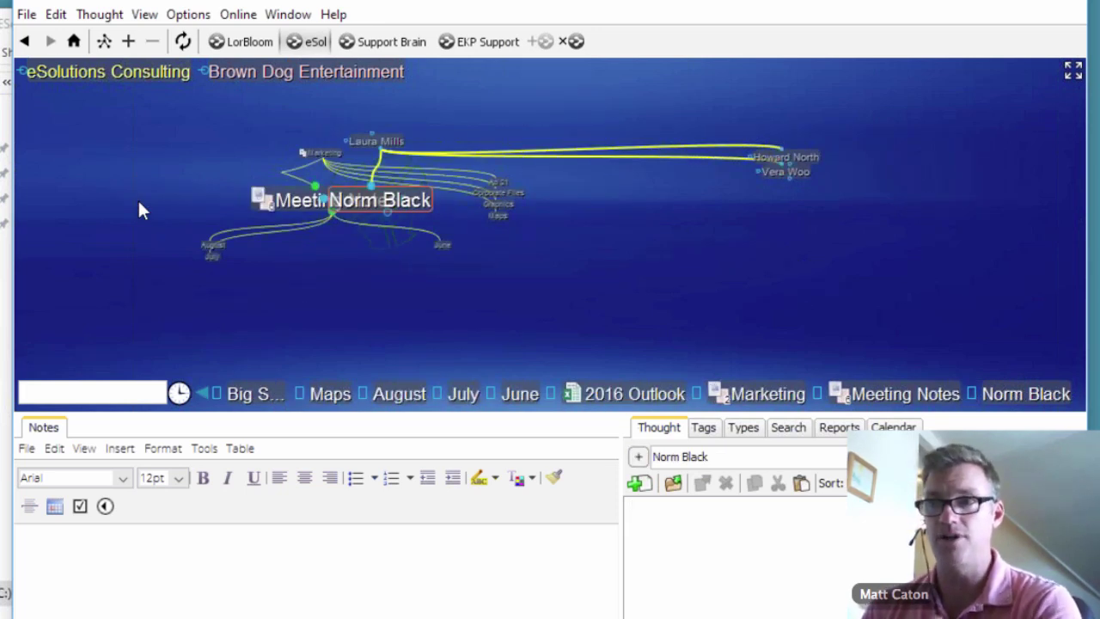
click(554, 105)
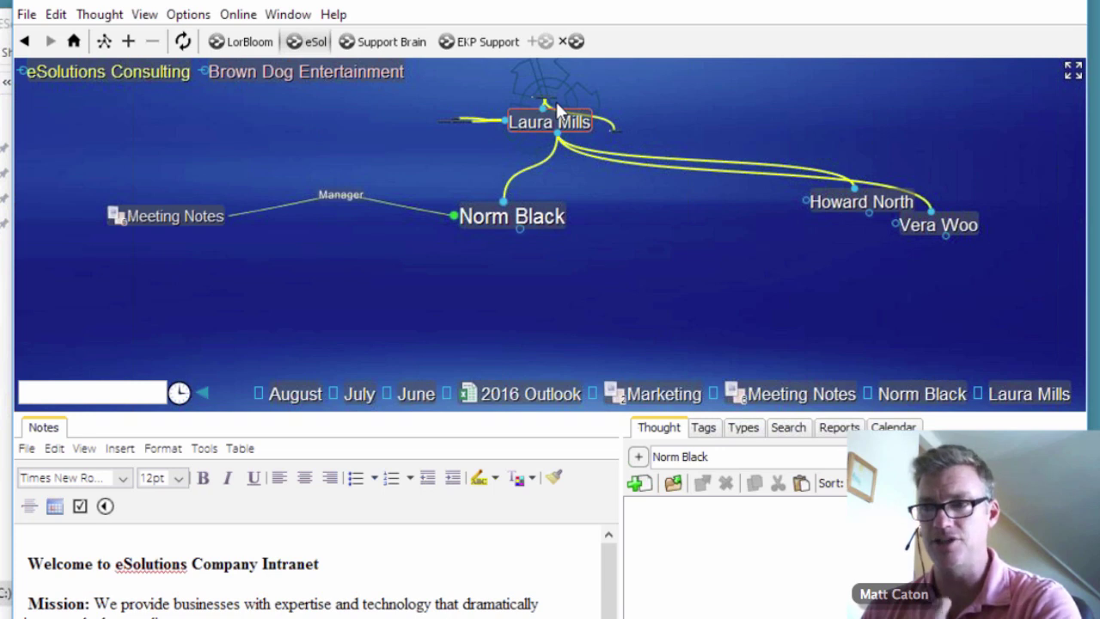
click(293, 320)
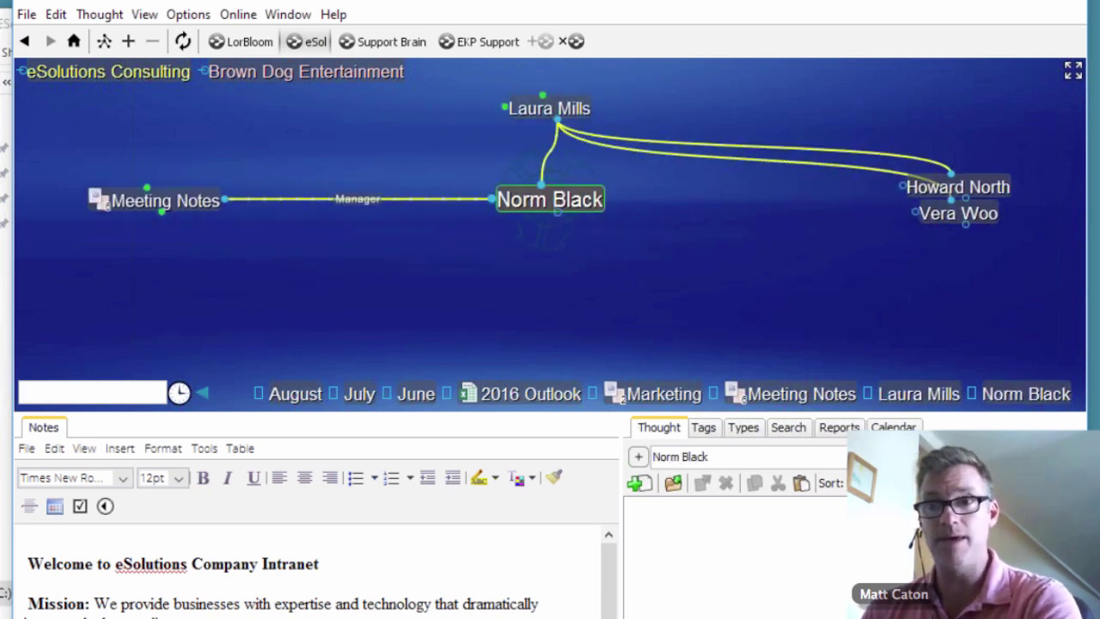
click(203, 208)
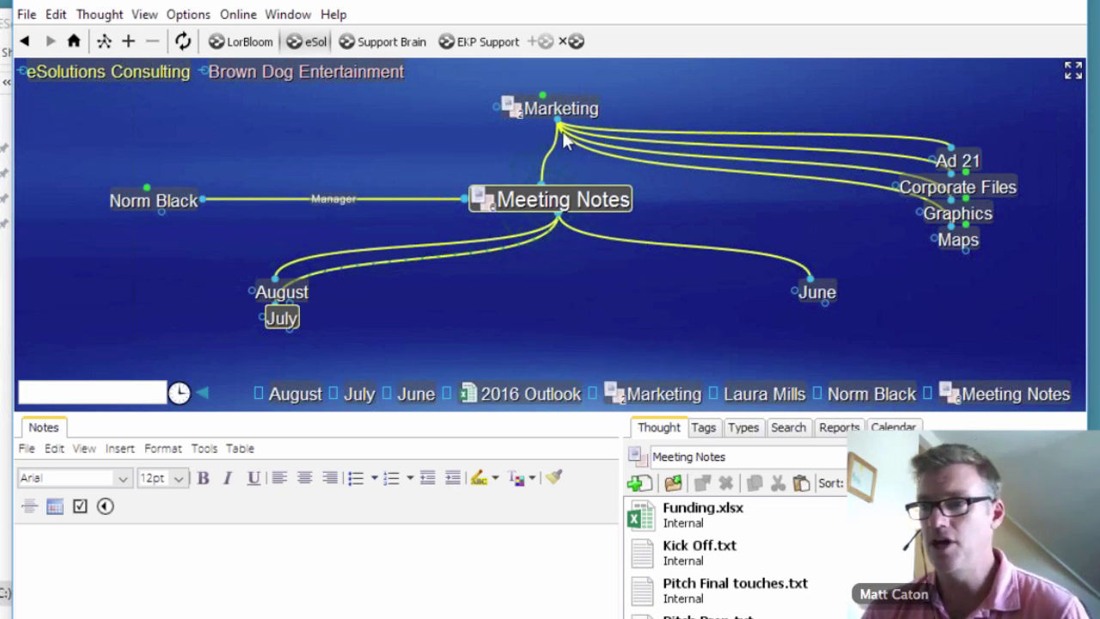
- Create a child thought named Customer Survey under Marketing, correcting the misspelled word with the suggested spelling, and make it the active thought
drag(560, 129, 392, 167)
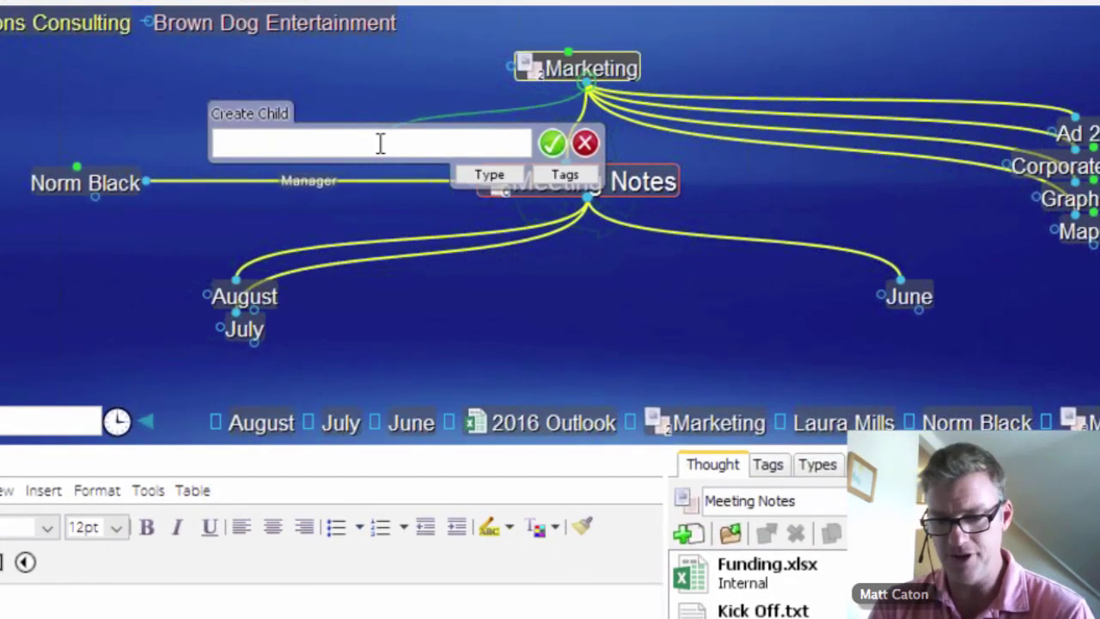
text(Cust)
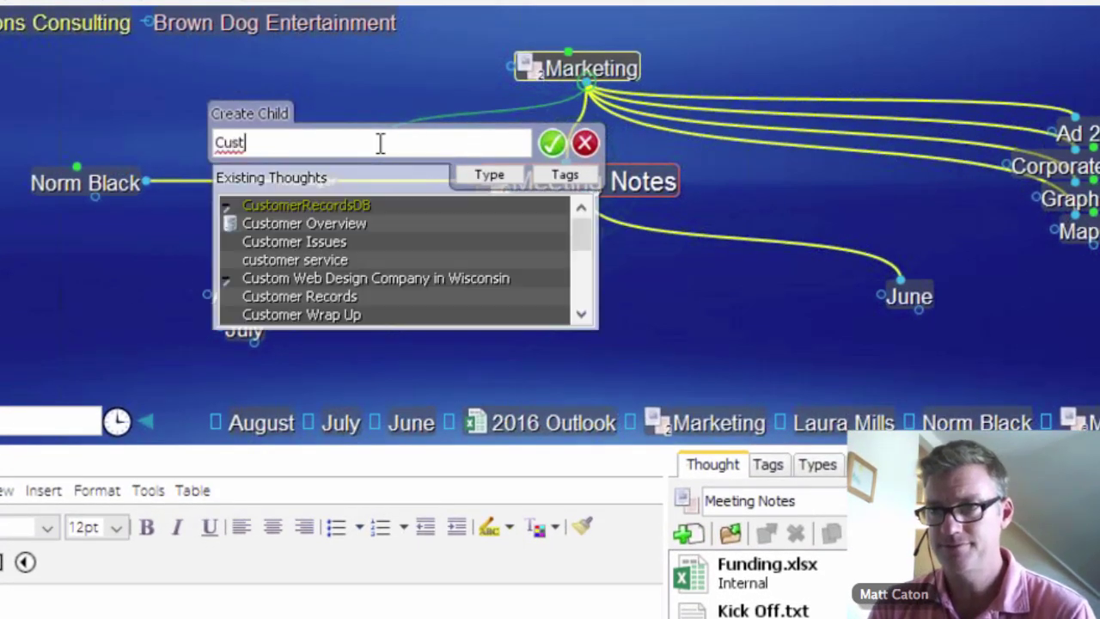
text(omer Survay)
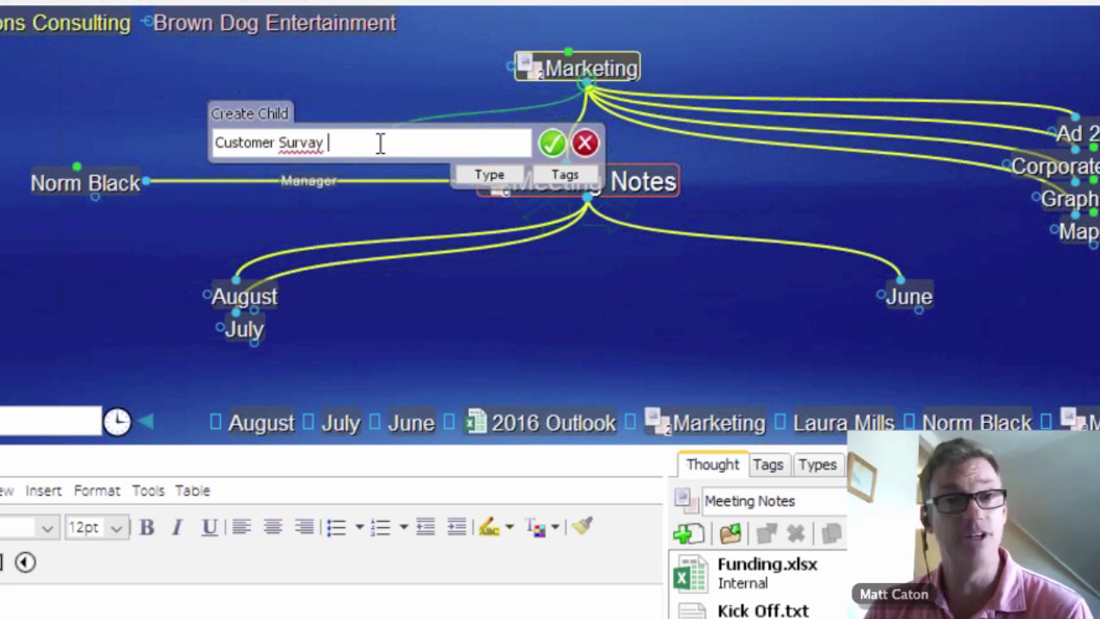
right_click(304, 143)
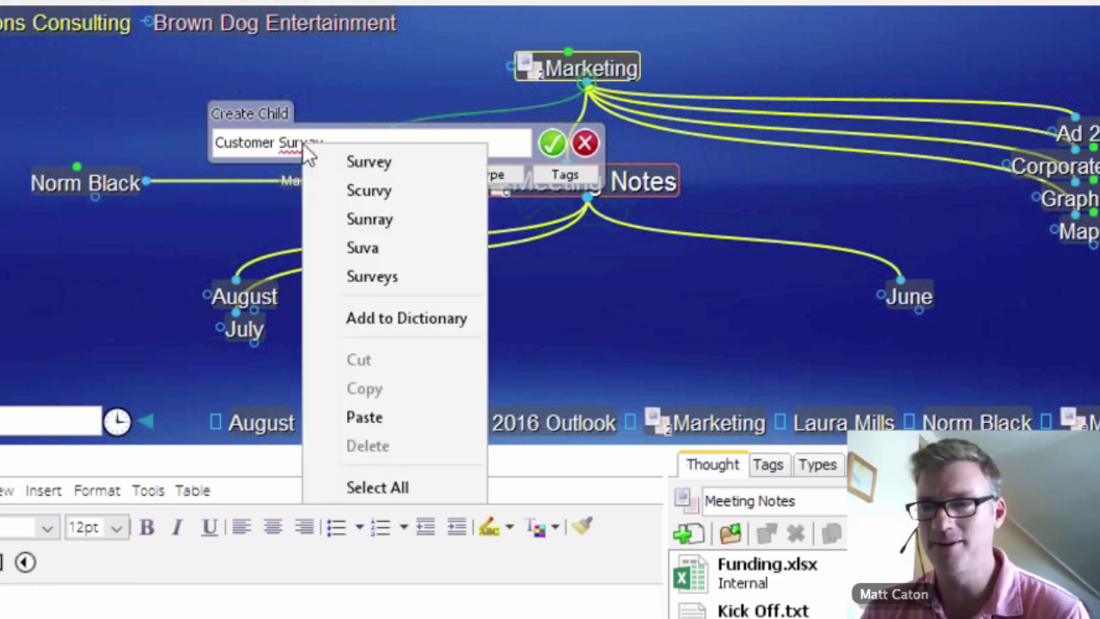
click(370, 162)
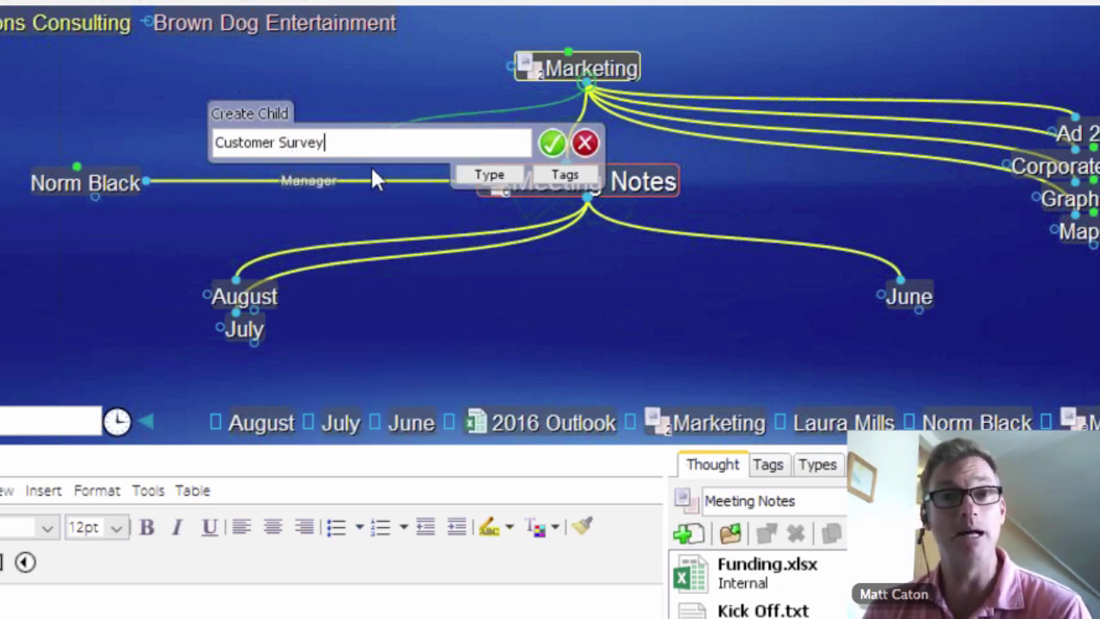
click(553, 143)
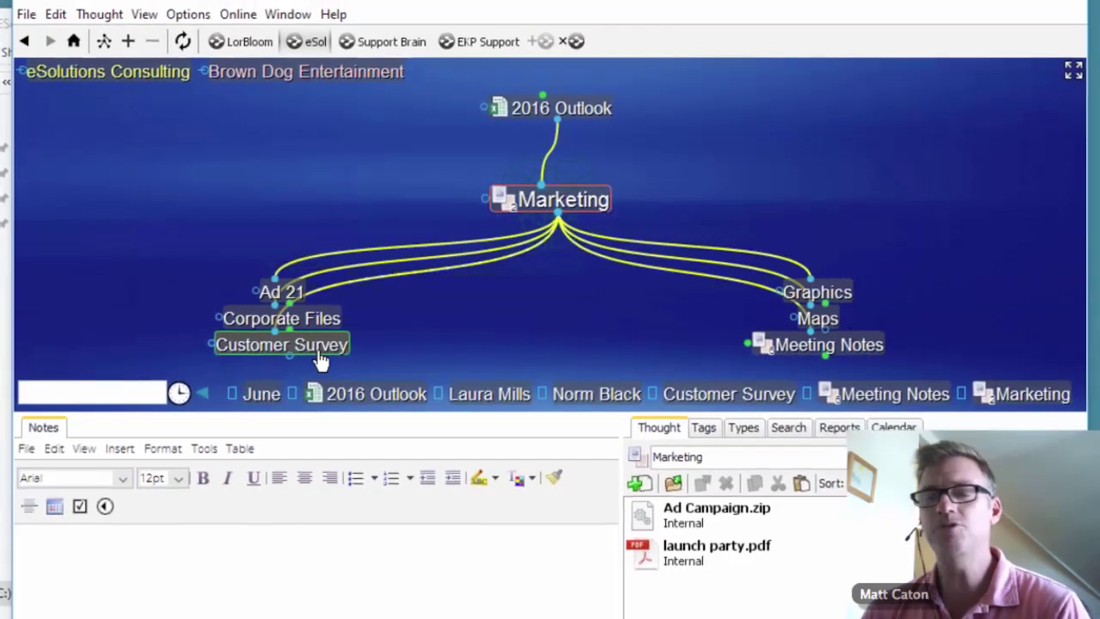
click(317, 353)
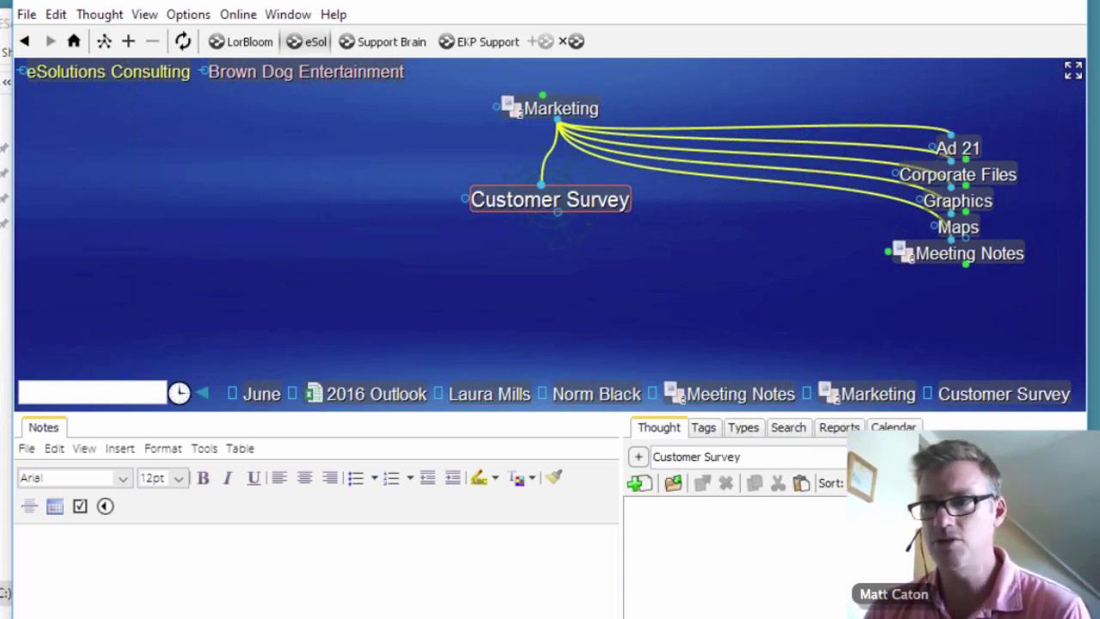
mouse_move(608, 214)
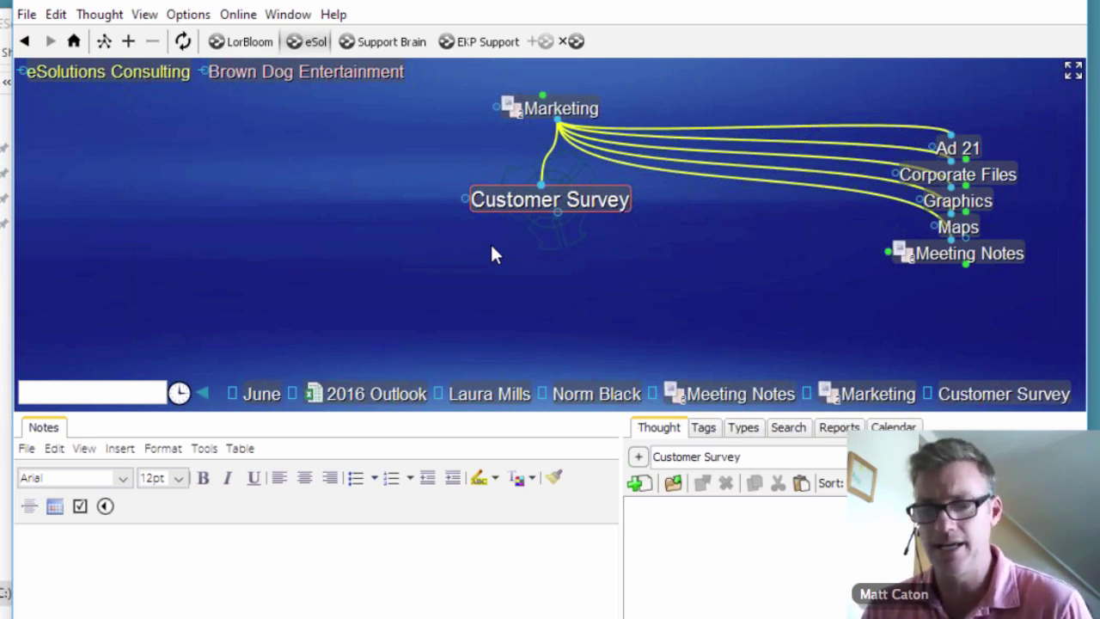
- Run a Google web search for Customer Survey from the active thought and open the SurveyMonkey customer satisfaction surveys result
click(188, 14)
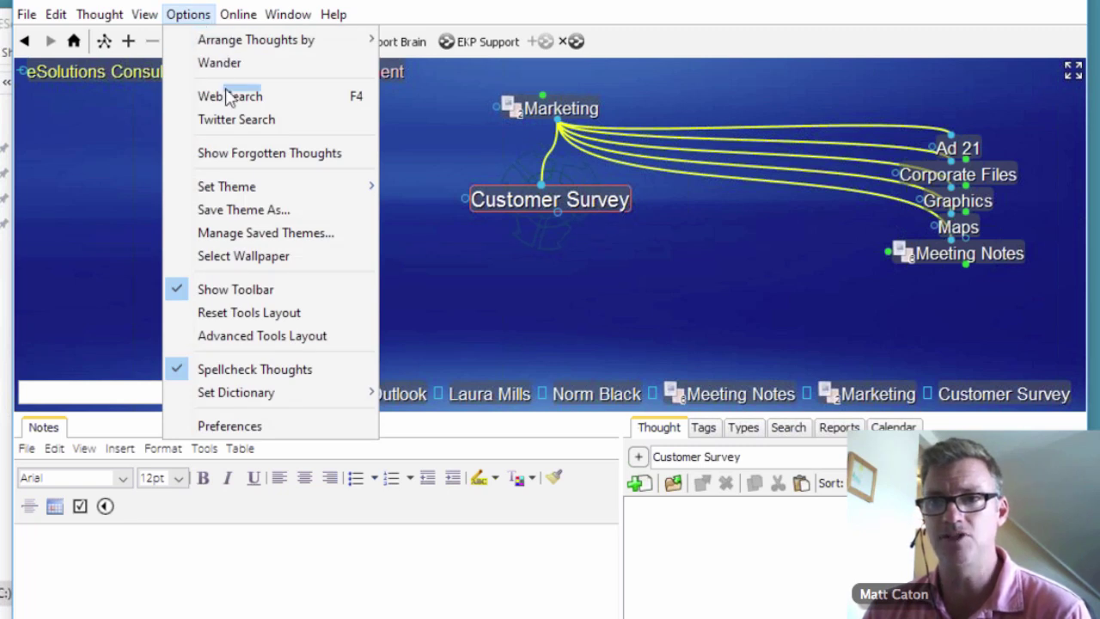
click(297, 97)
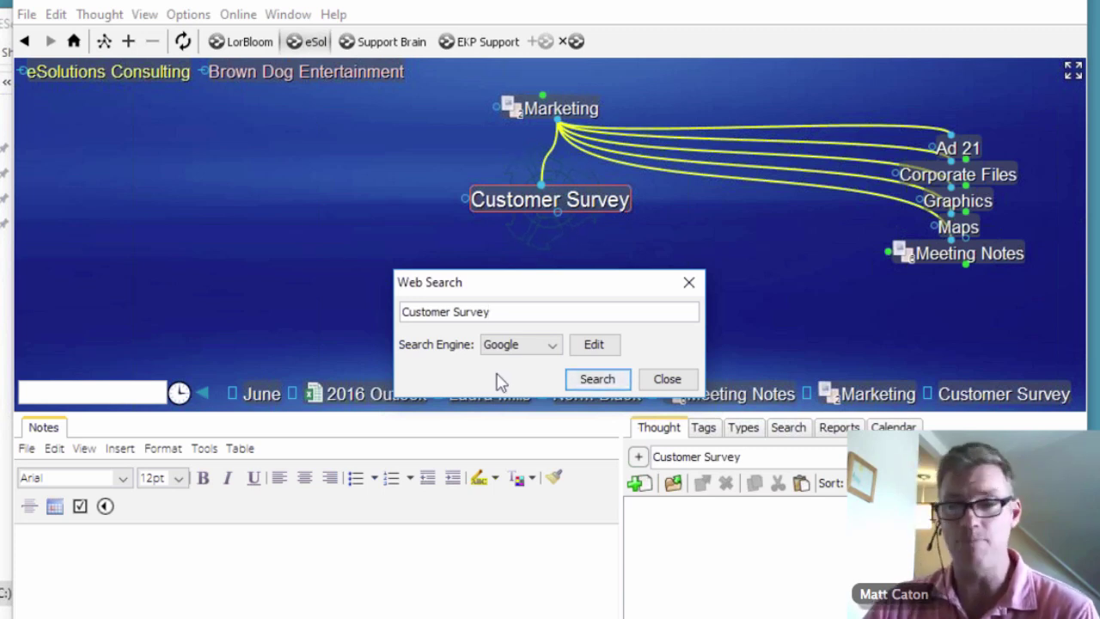
click(593, 382)
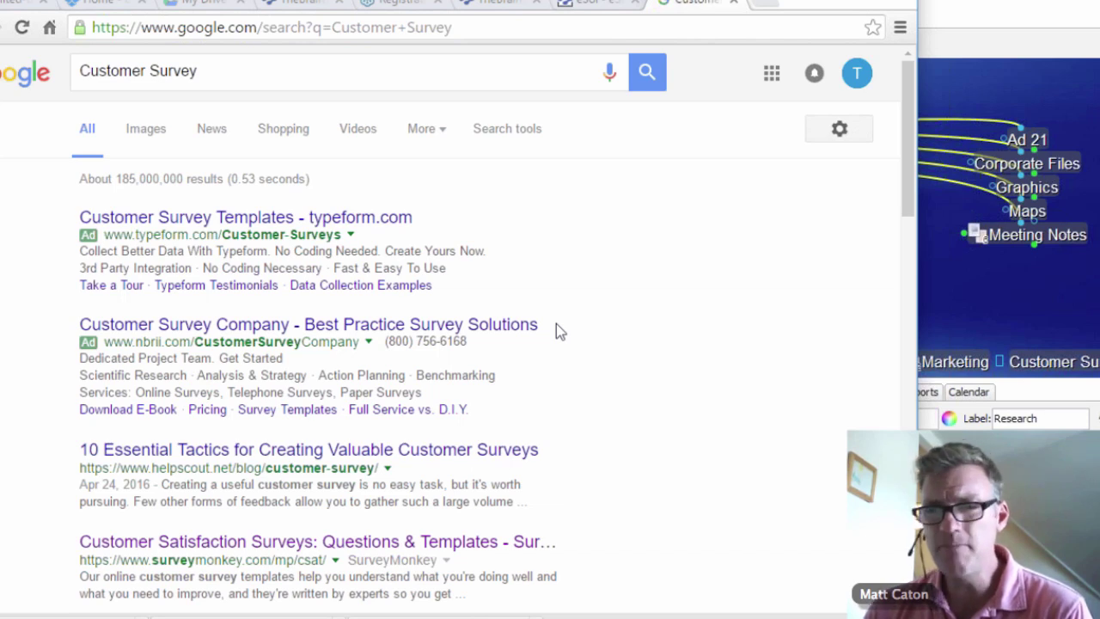
scroll(555, 325, down, 1)
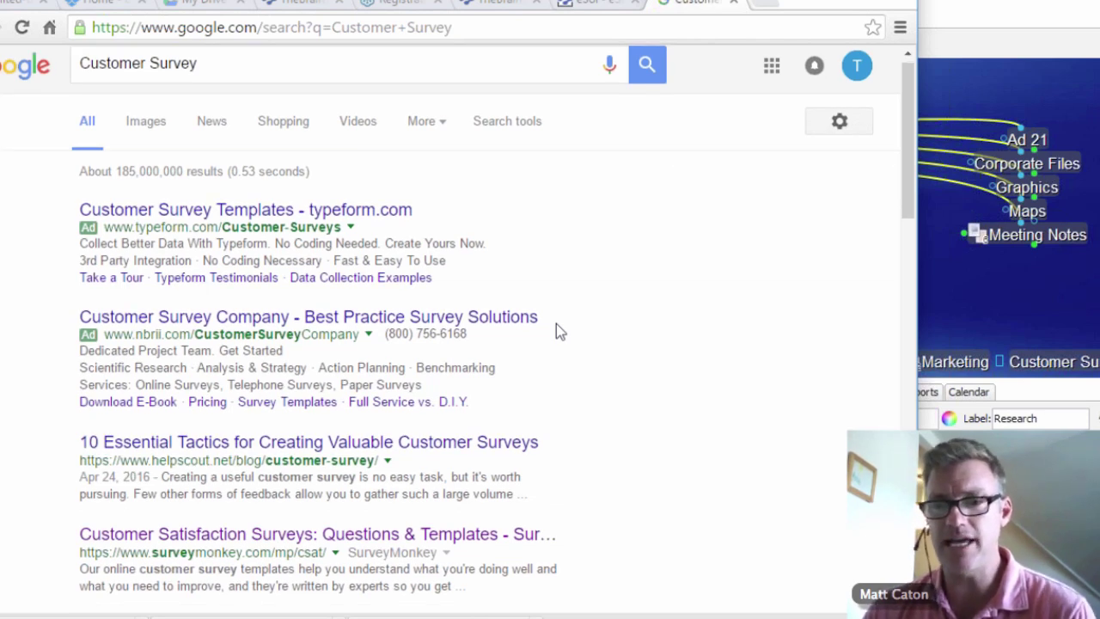
scroll(247, 421, down, 3)
click(246, 417)
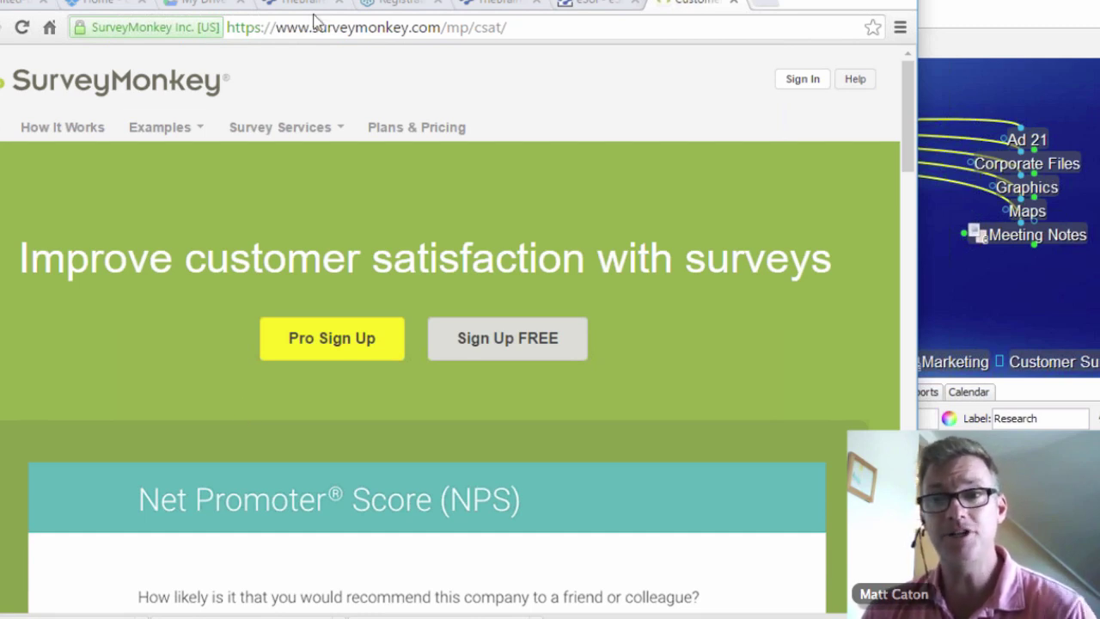
- Add the SurveyMonkey page as a child thought of Customer Survey and make the new Questions & Templates thought active
drag(318, 10, 475, 296)
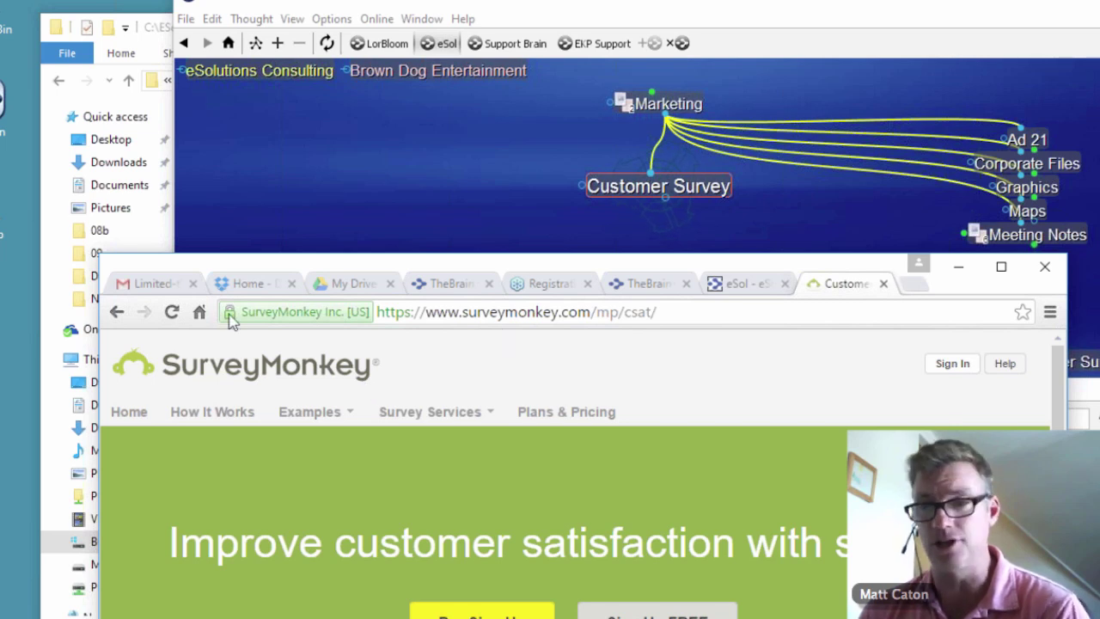
drag(232, 318, 462, 234)
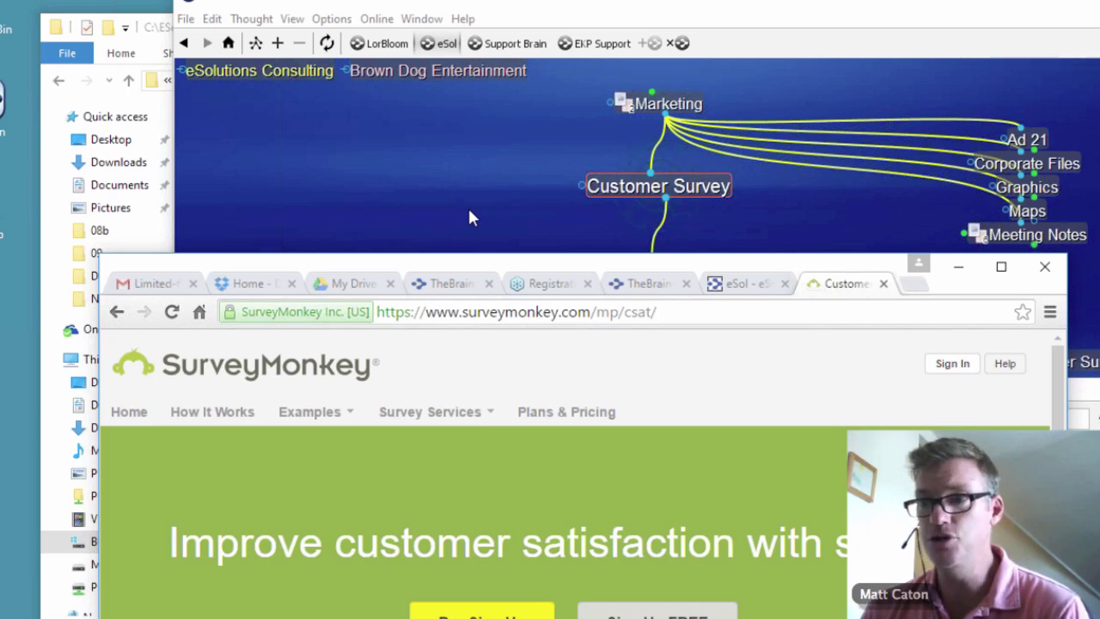
click(469, 217)
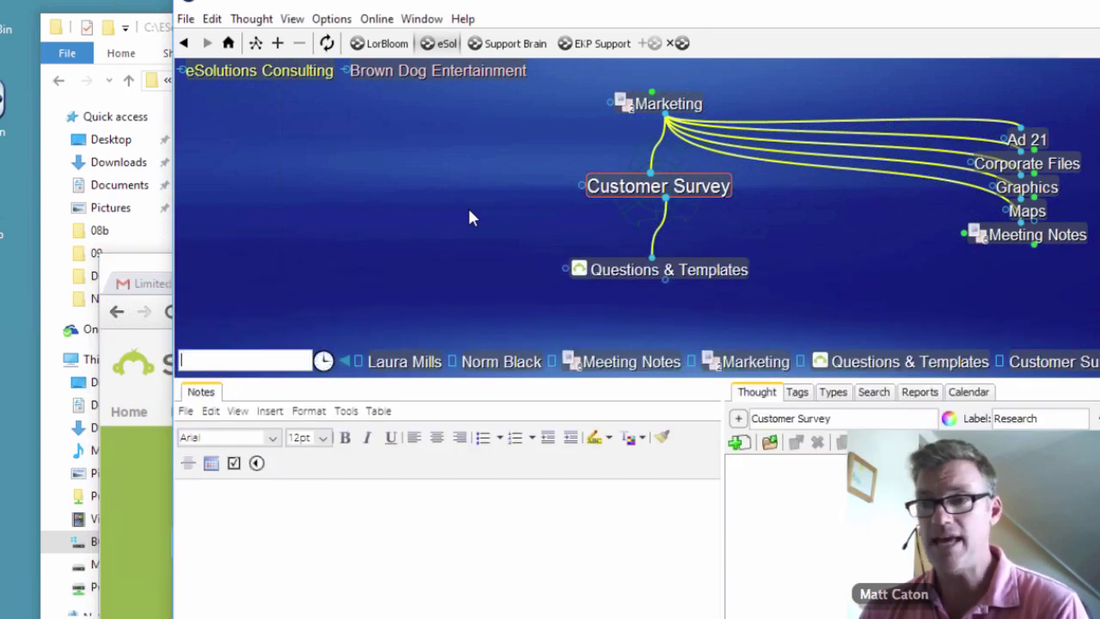
click(626, 272)
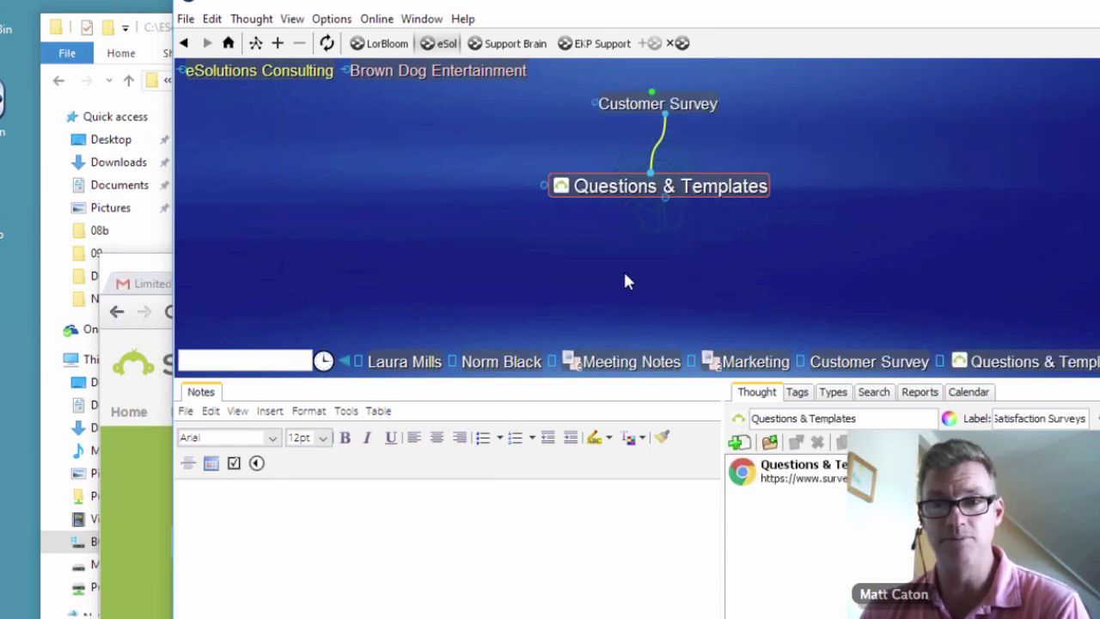
- Return to the Google results in the browser and open the Client Heartbeat article on six online customer satisfaction survey tips
click(158, 268)
drag(157, 263, 143, 250)
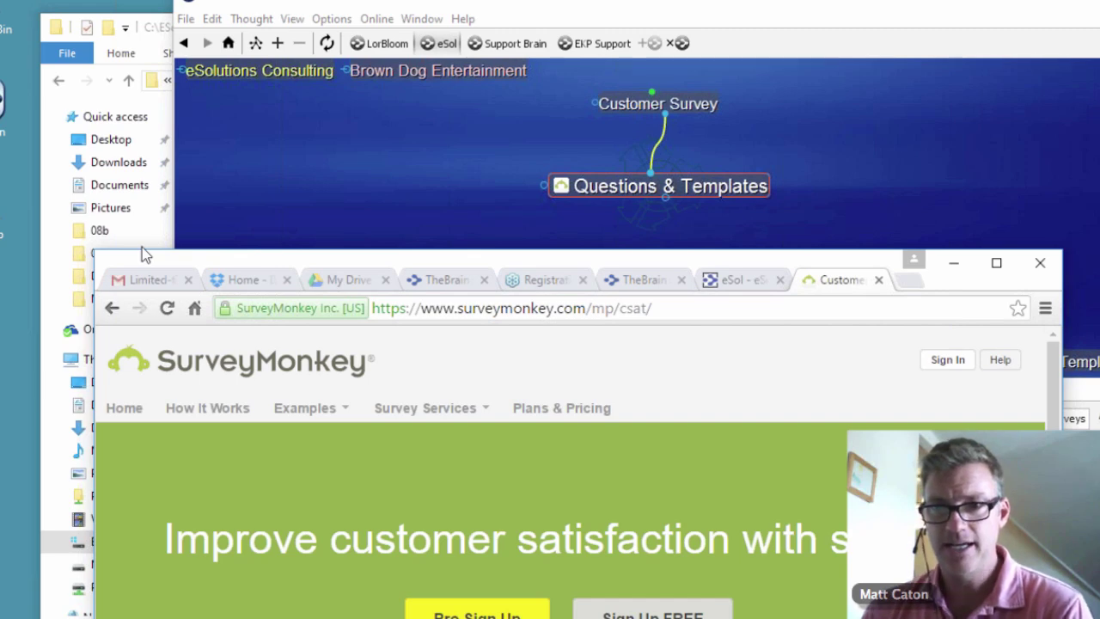
key(alt+Left)
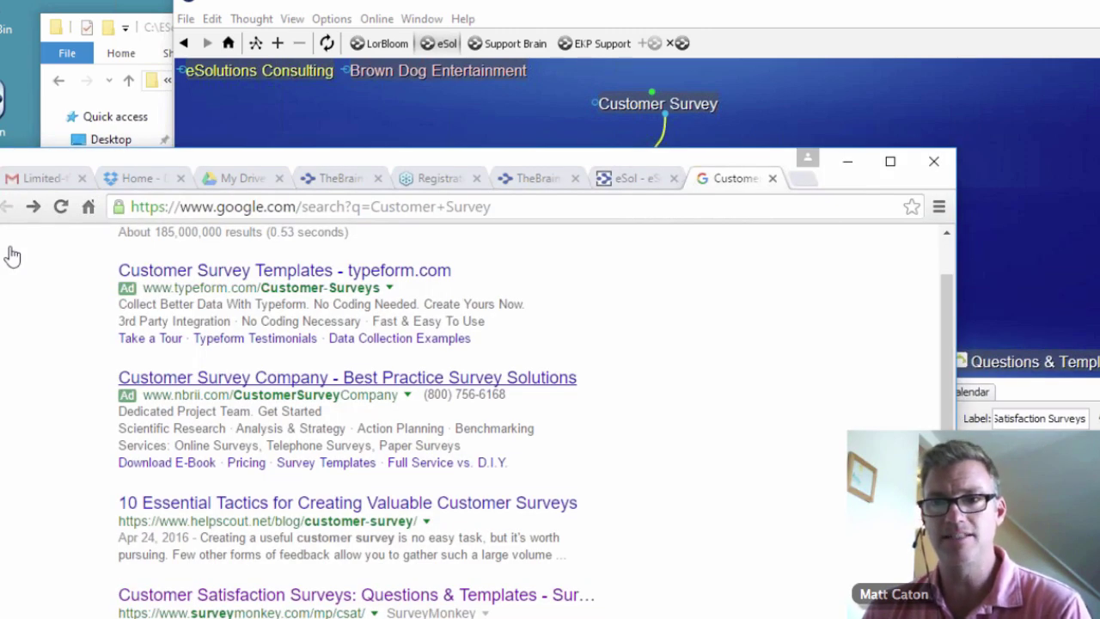
scroll(187, 302, down, 5)
click(188, 295)
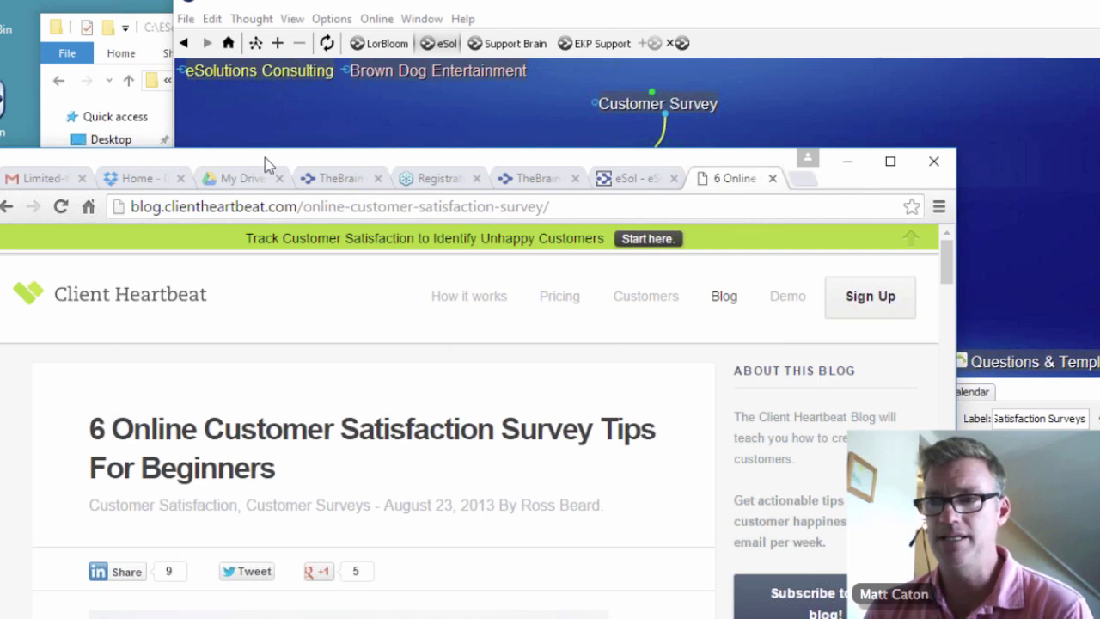
- Add the Client Heartbeat article's web page as a child thought of Questions & Templates and return to TheBrain
drag(266, 163, 223, 320)
drag(73, 367, 622, 275)
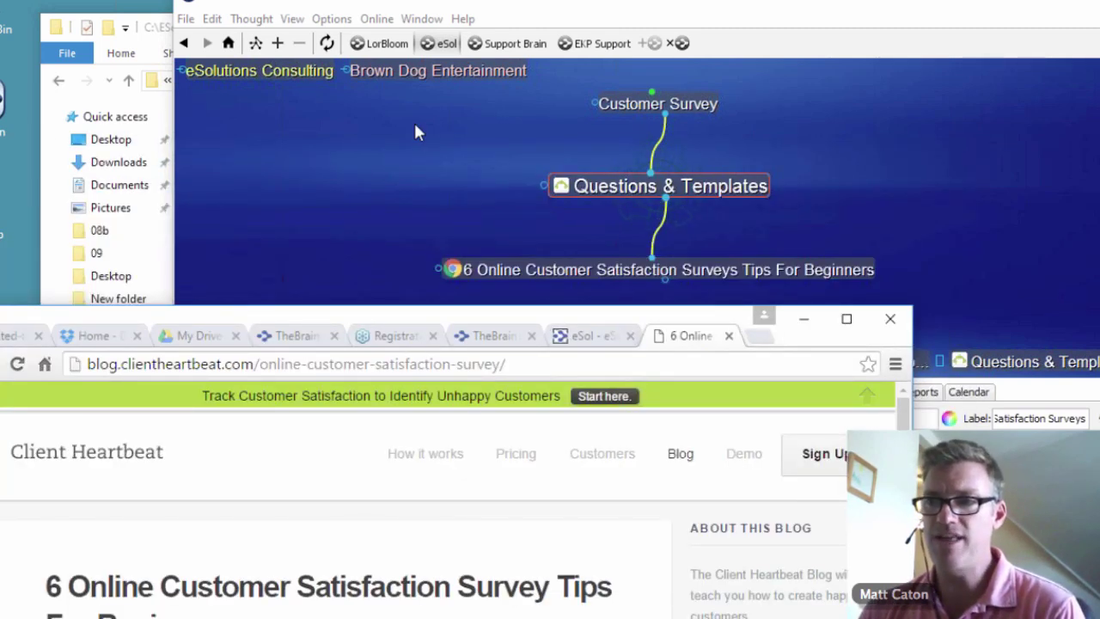
click(561, 131)
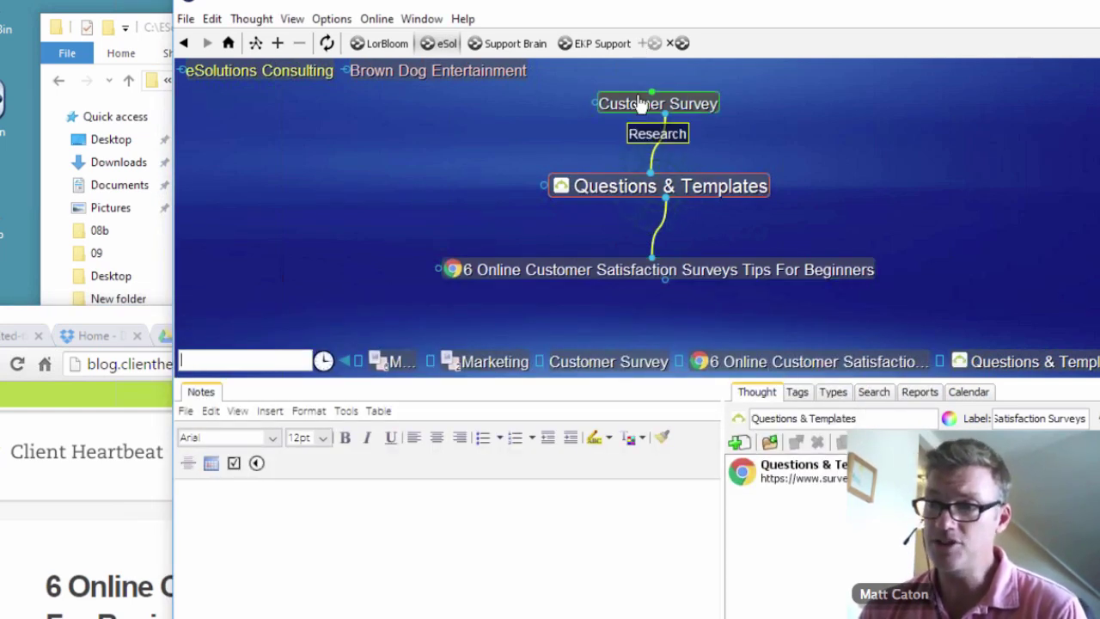
- Relink the 6 Online Customer Satisfaction Surveys Tips For Beginners thought under Customer Survey and unlink it from Questions & Templates
drag(596, 278, 987, 178)
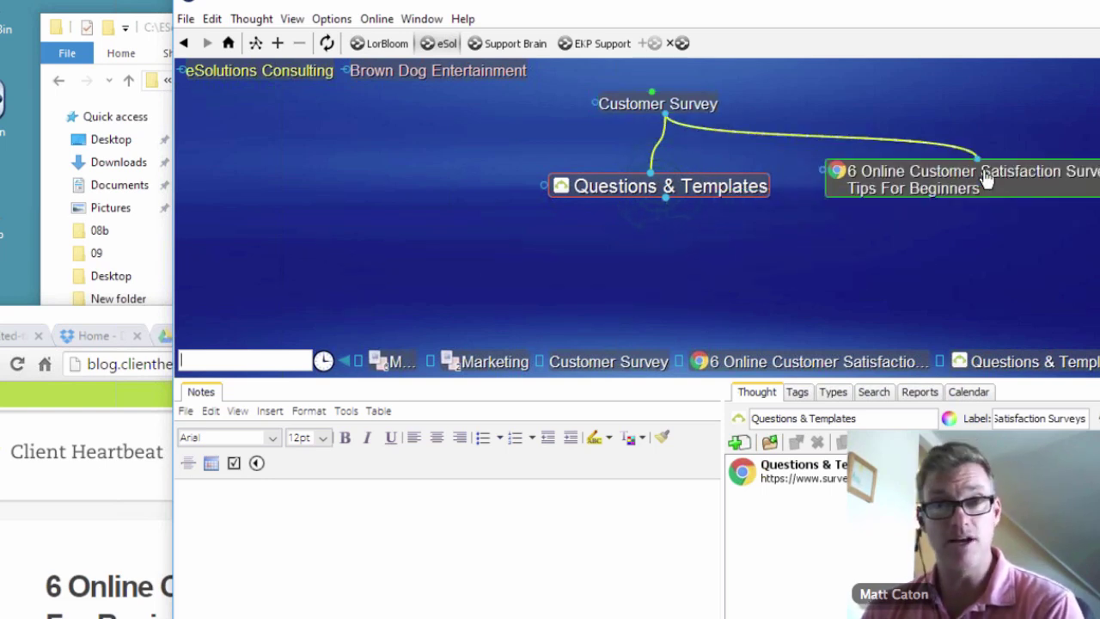
drag(986, 178, 707, 304)
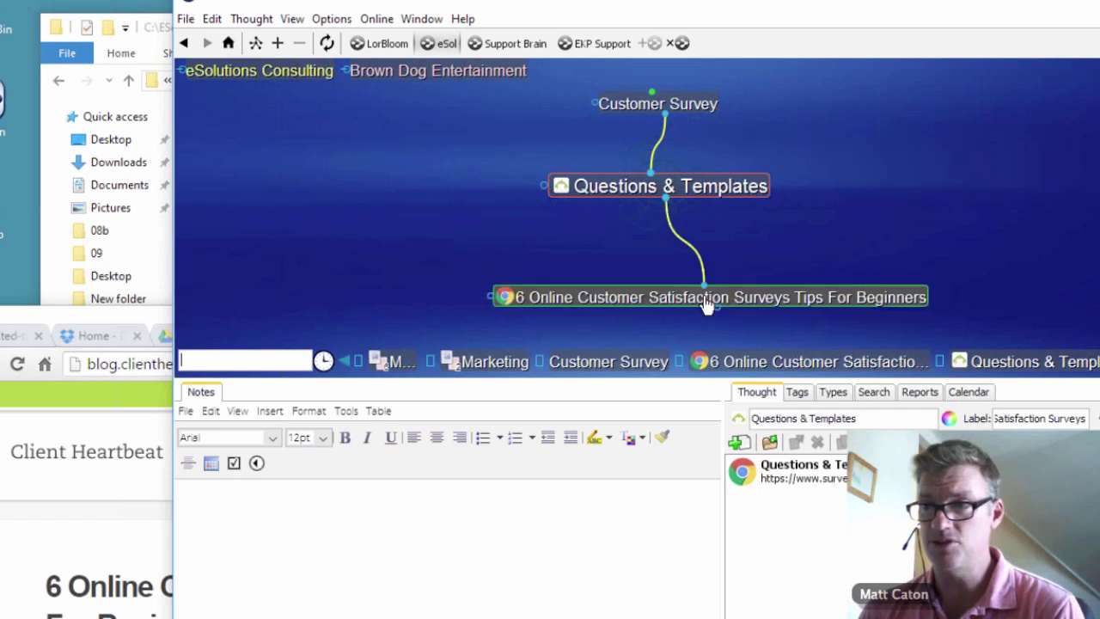
drag(662, 120, 787, 273)
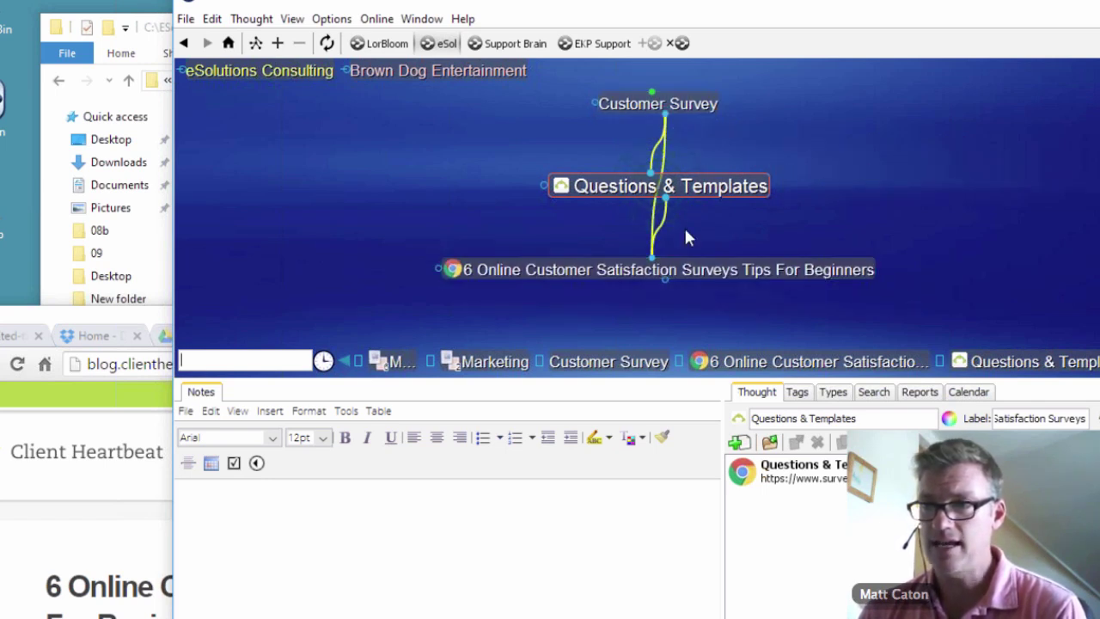
right_click(662, 221)
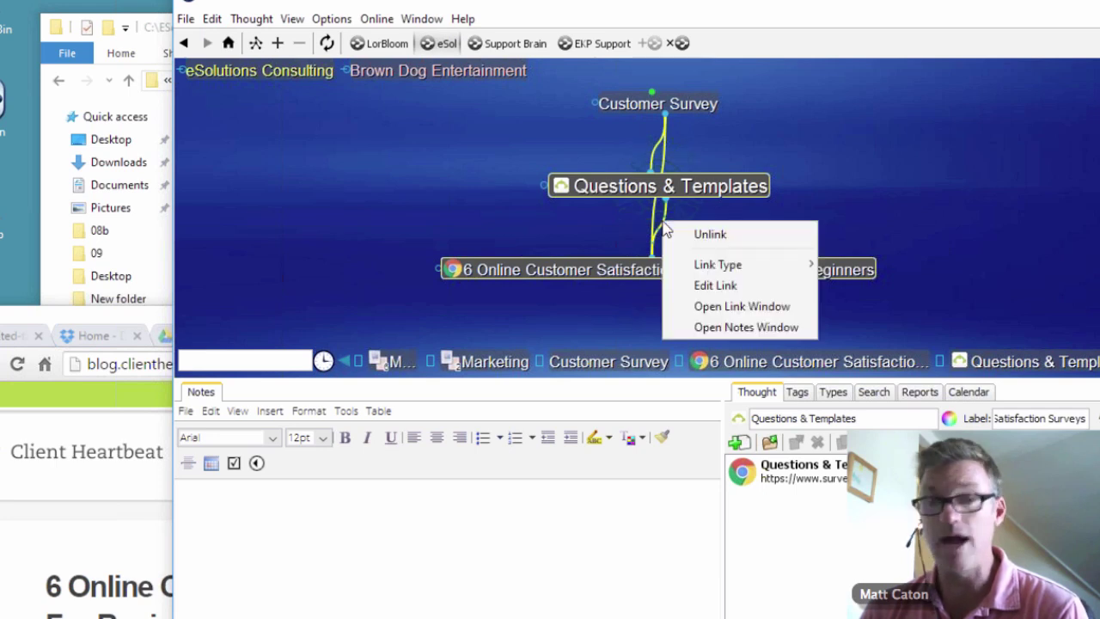
click(715, 233)
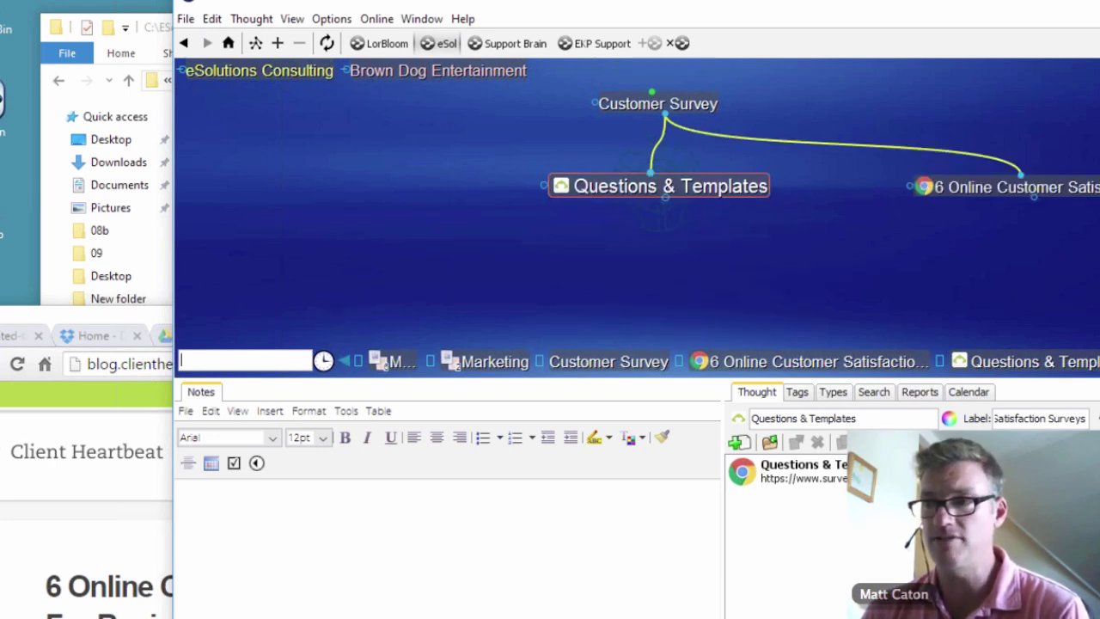
- Activate Customer Survey, create a child thought named Research under Marketing, and make Research the active thought
click(696, 105)
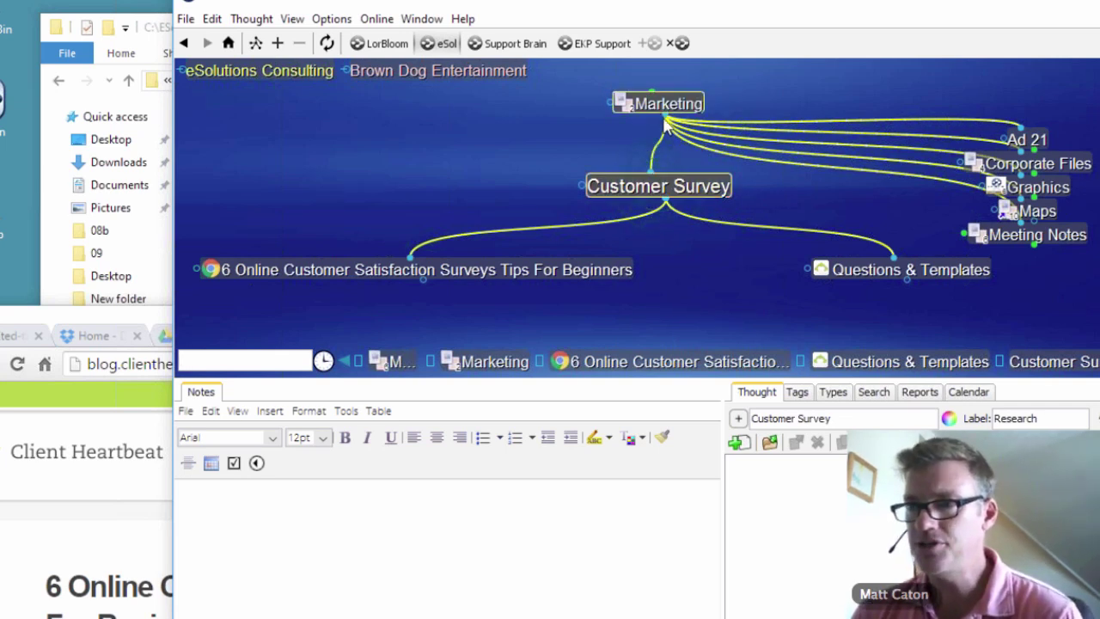
drag(666, 126, 475, 169)
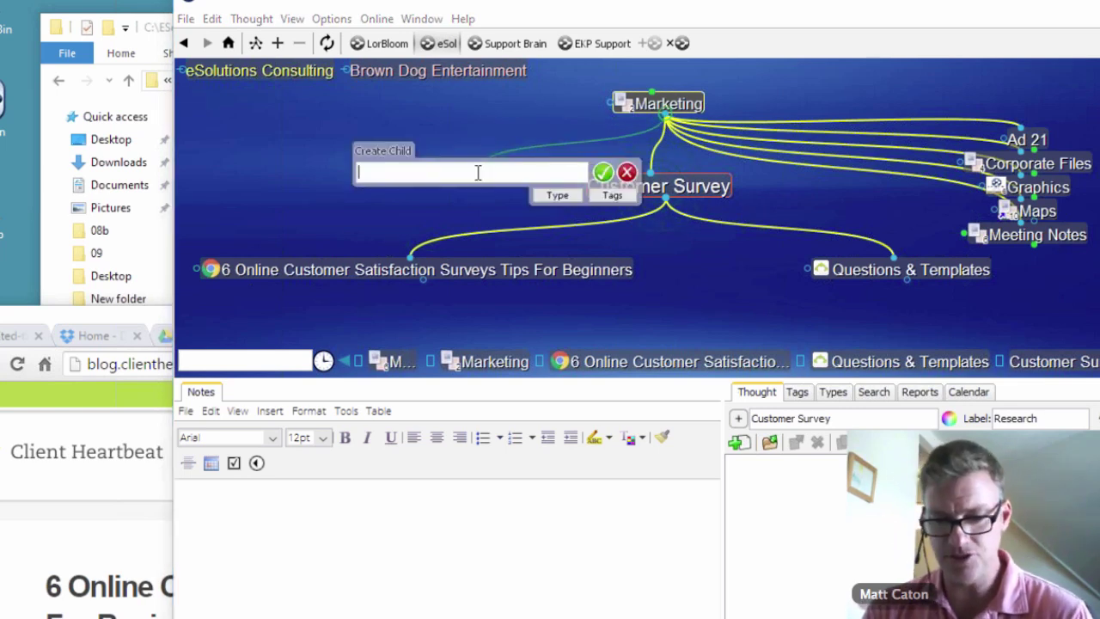
text(Research)
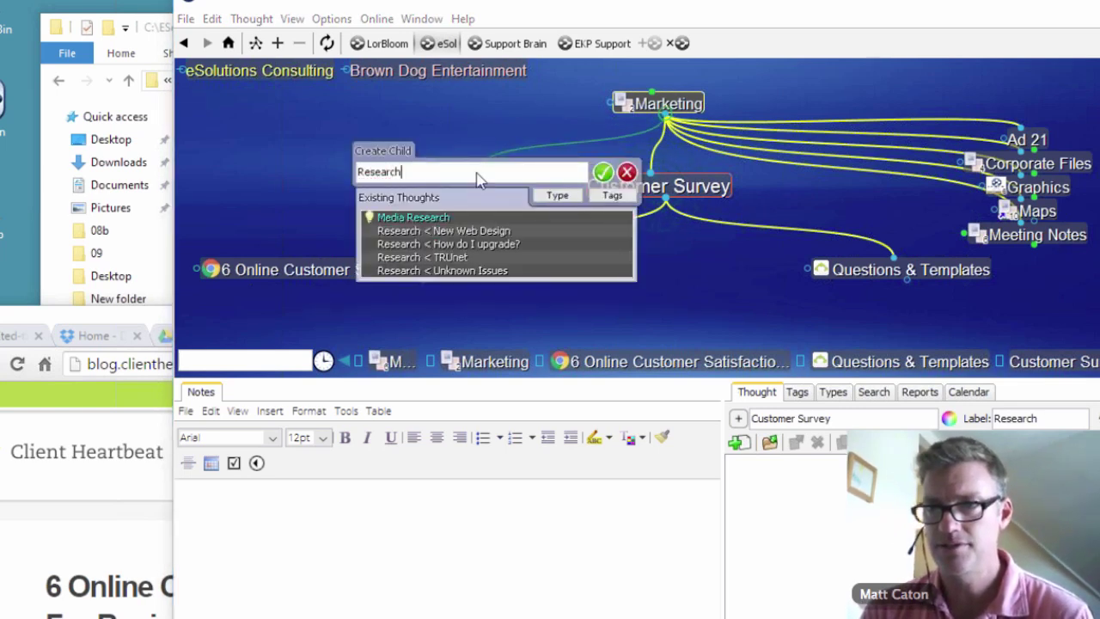
key(Return)
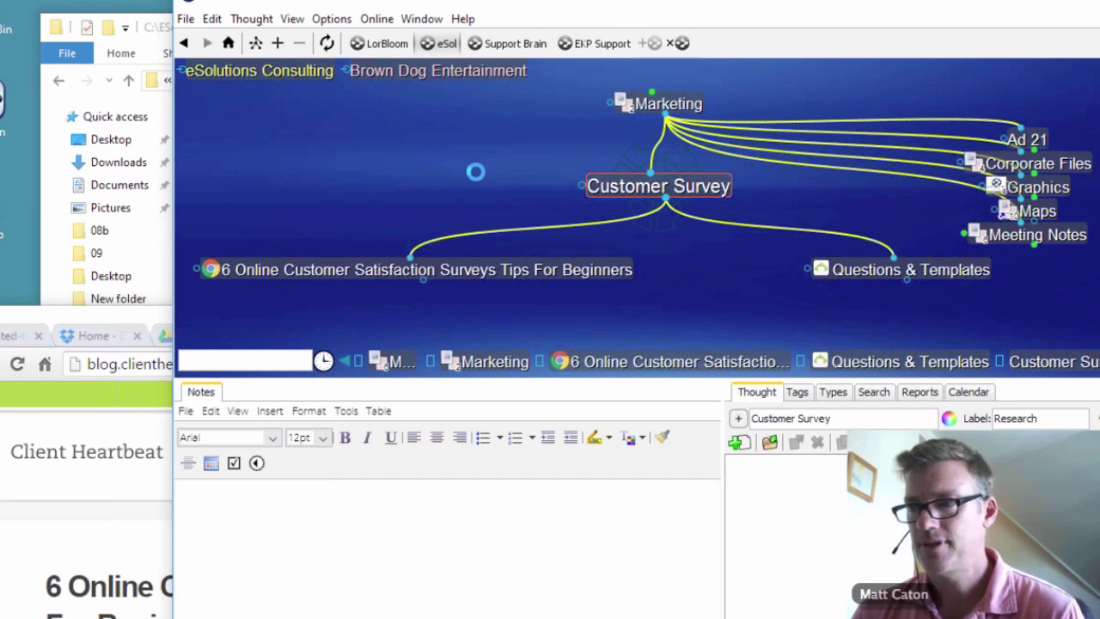
click(1007, 268)
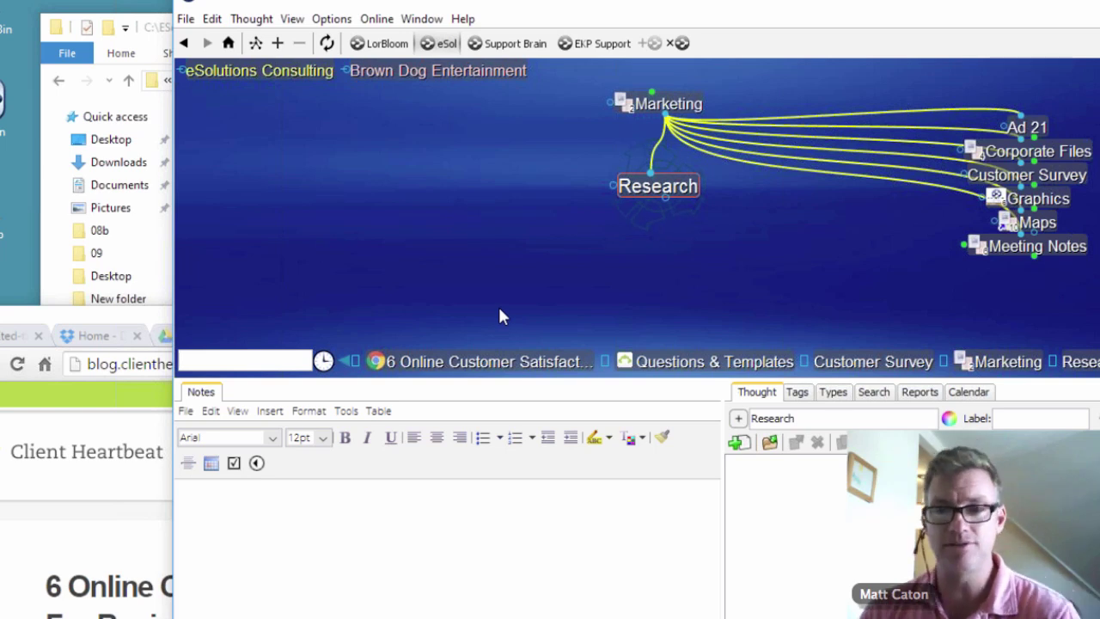
- Switch to the browser and locate Project Overview.doc in Google Drive's My Drive
click(96, 323)
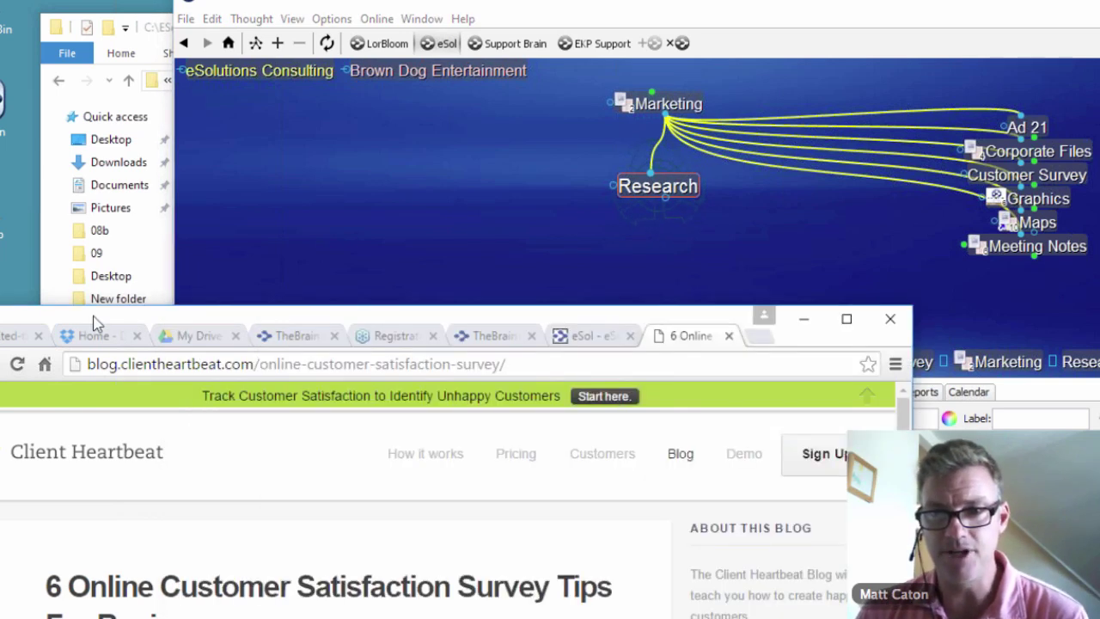
drag(96, 322, 151, 165)
click(252, 193)
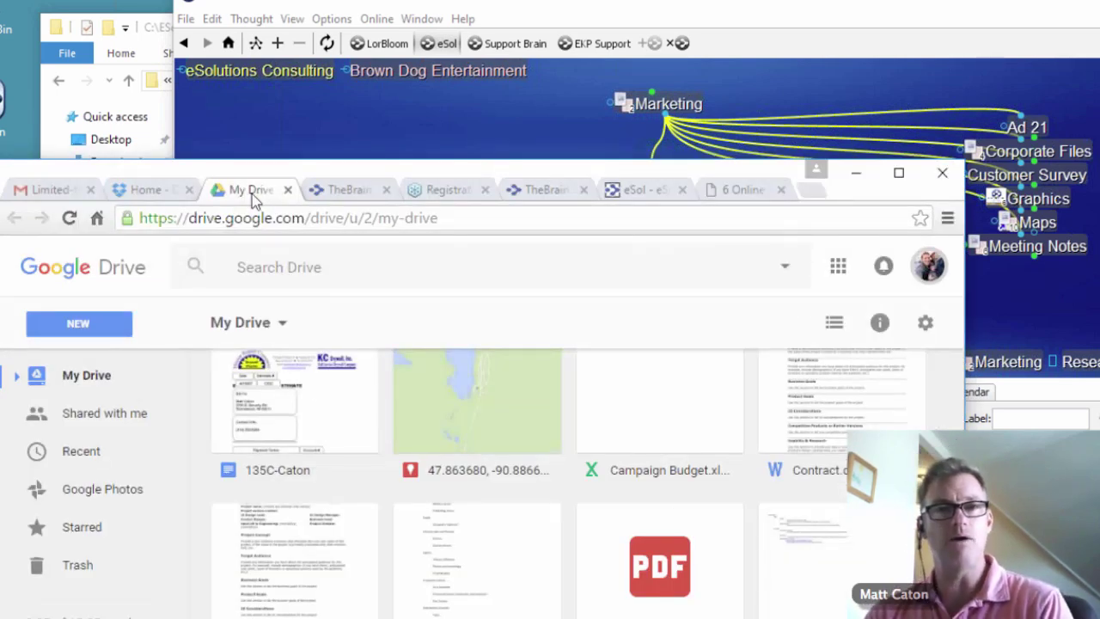
drag(252, 193, 140, 97)
scroll(309, 386, down, 1)
scroll(309, 387, down, 3)
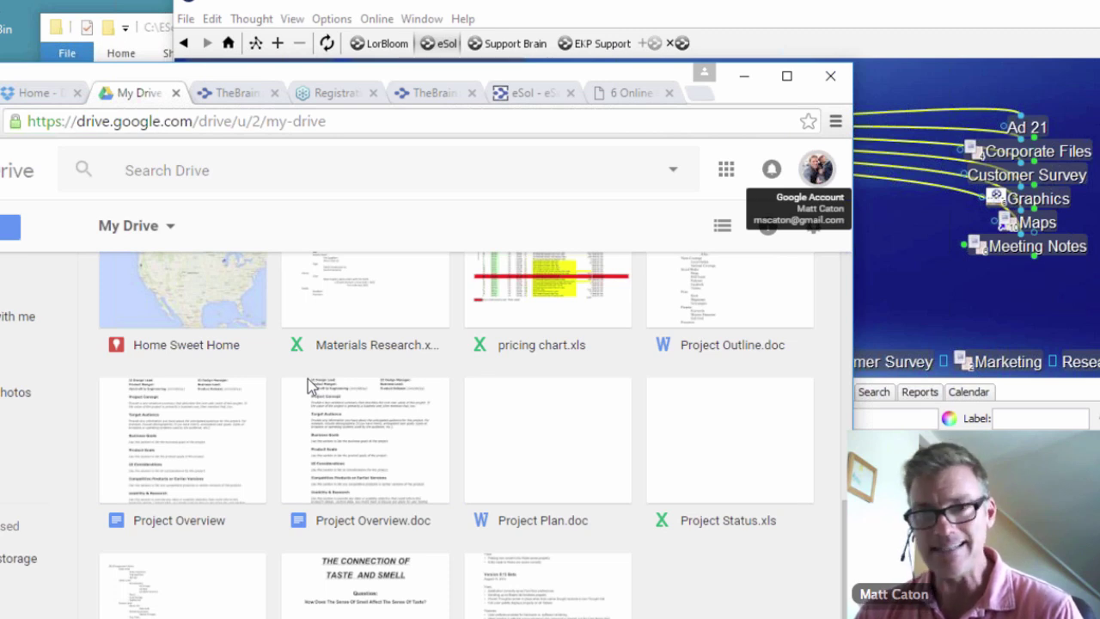
- Get the shareable link for Project Overview.doc in Google Drive and copy it
right_click(337, 444)
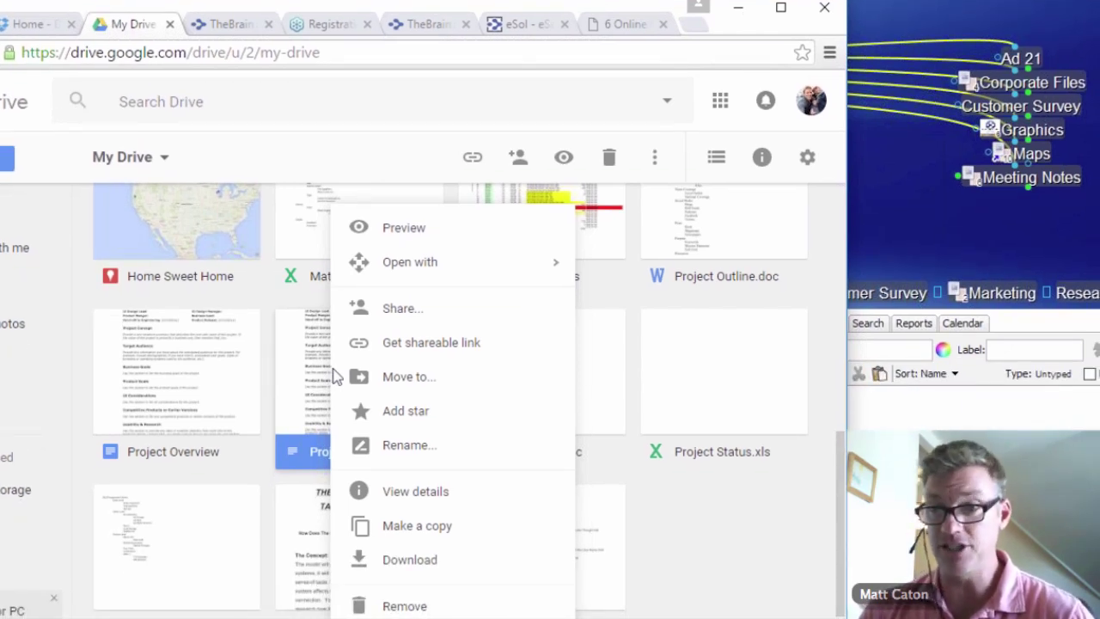
click(426, 344)
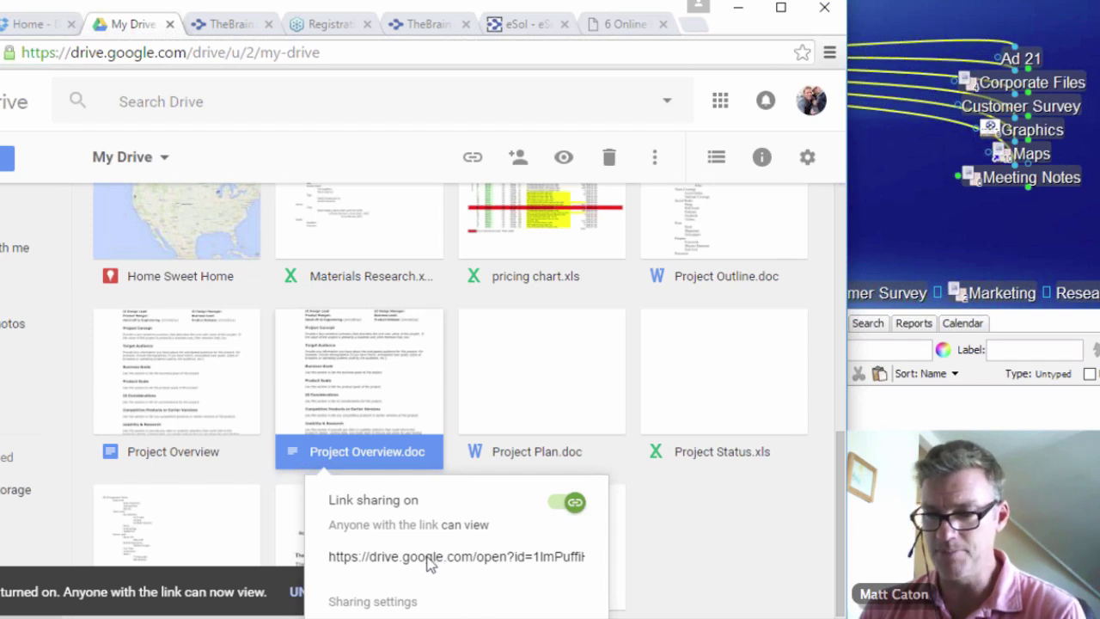
click(430, 563)
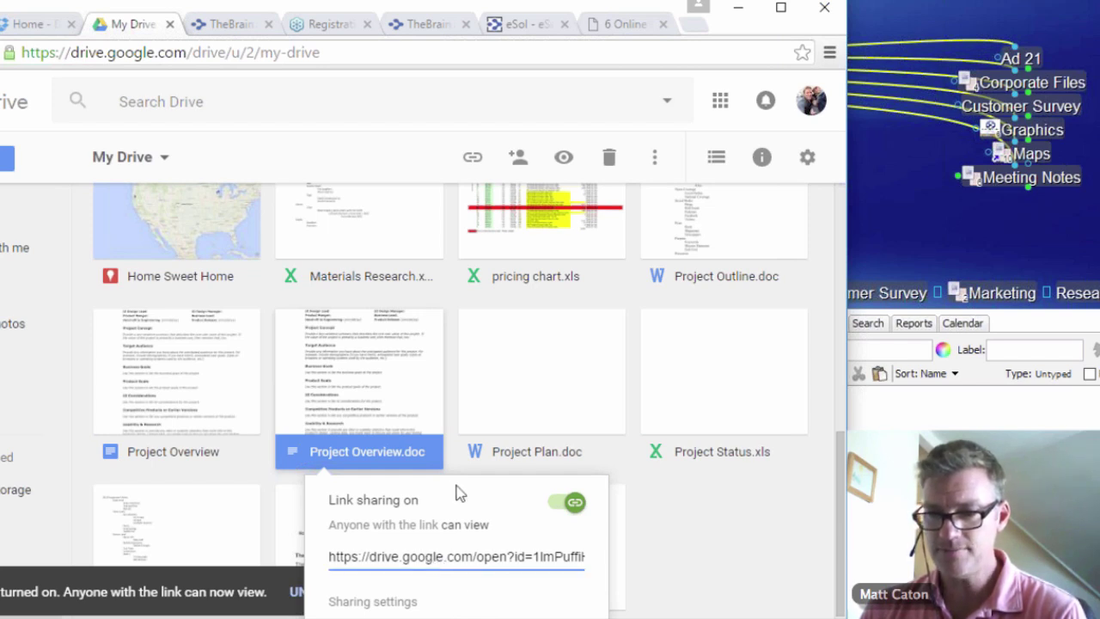
click(333, 559)
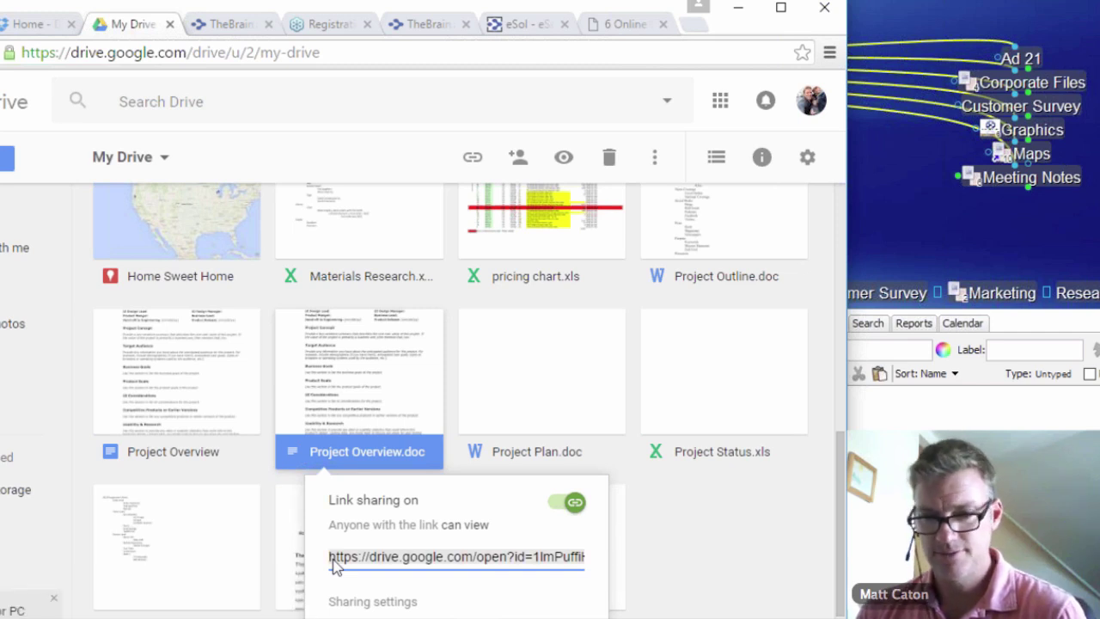
- Switch back to TheBrain, paste the copied web link as a child thought of Research, and open its Google document
click(899, 234)
right_click(582, 199)
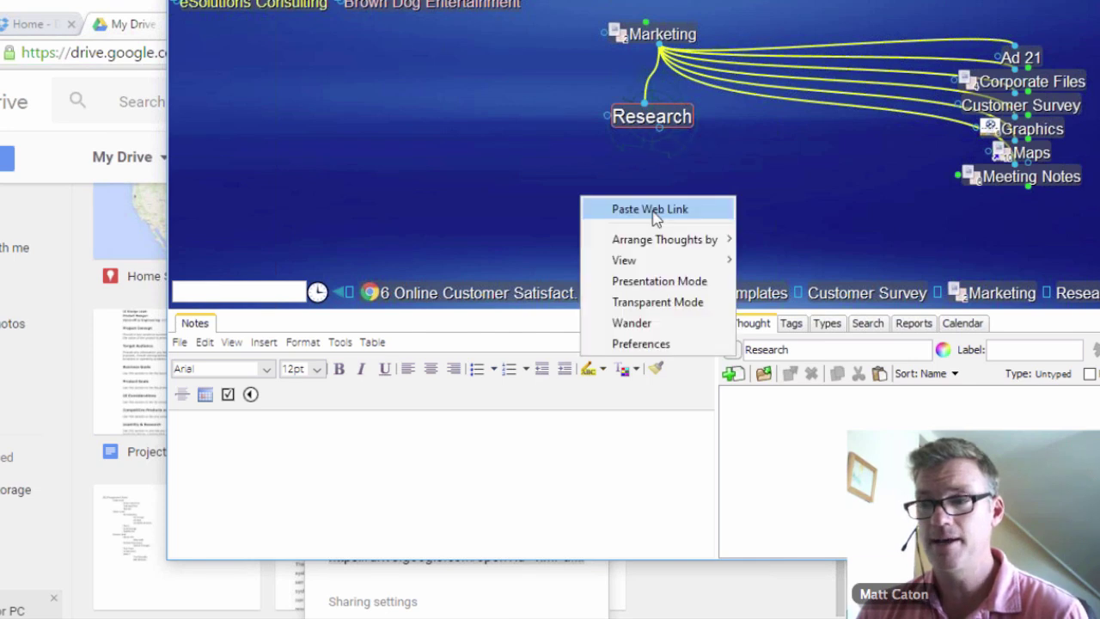
click(651, 210)
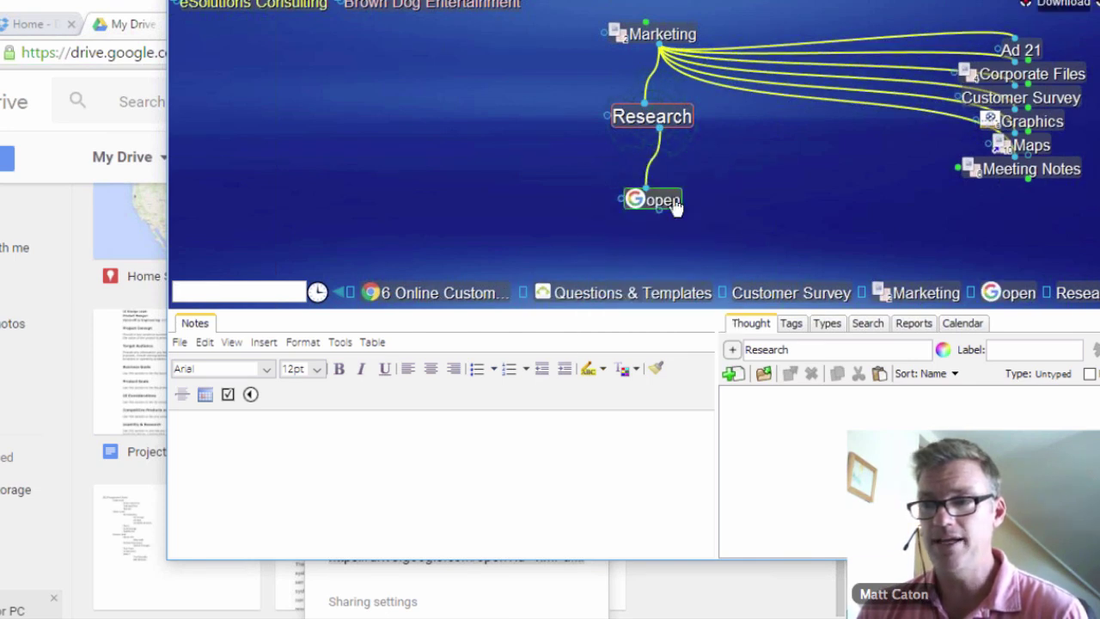
click(674, 202)
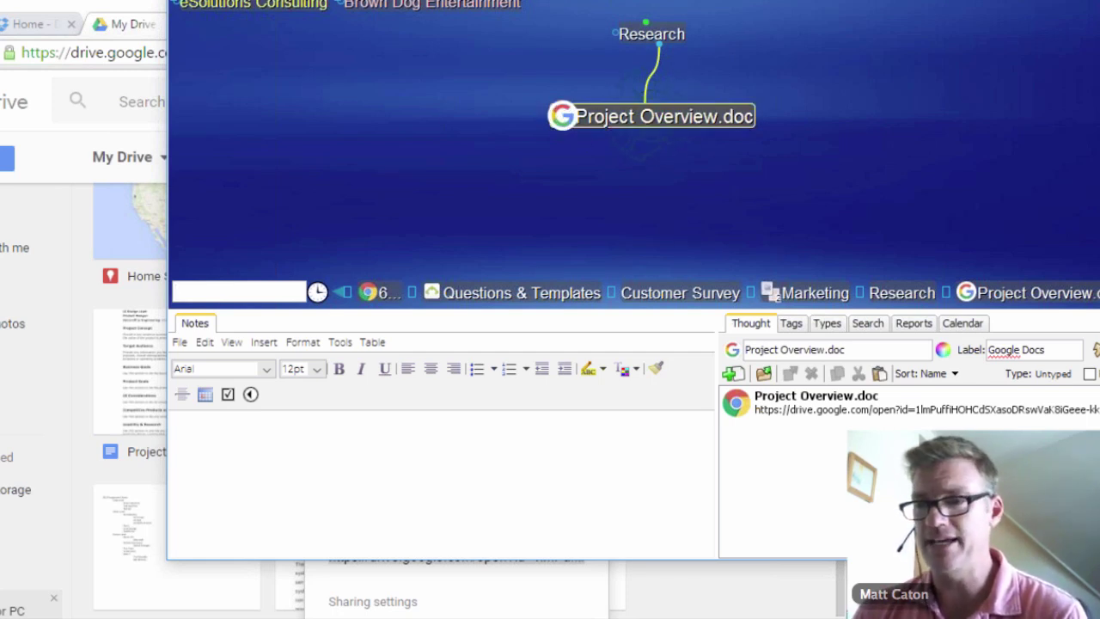
click(584, 117)
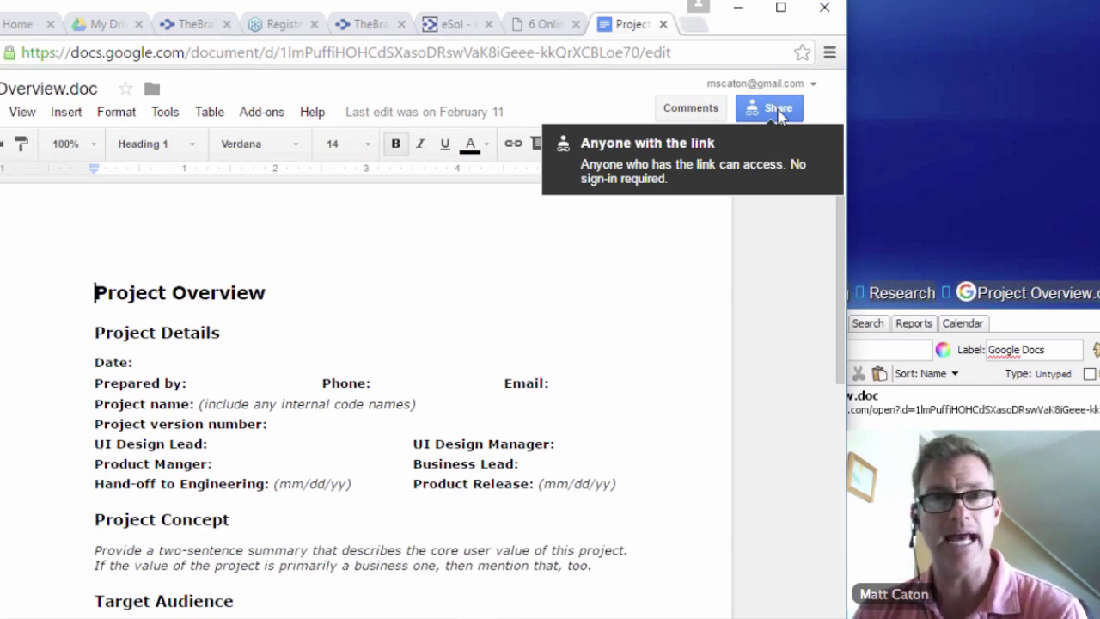
- Switch to the Dropbox home page in the browser
click(35, 34)
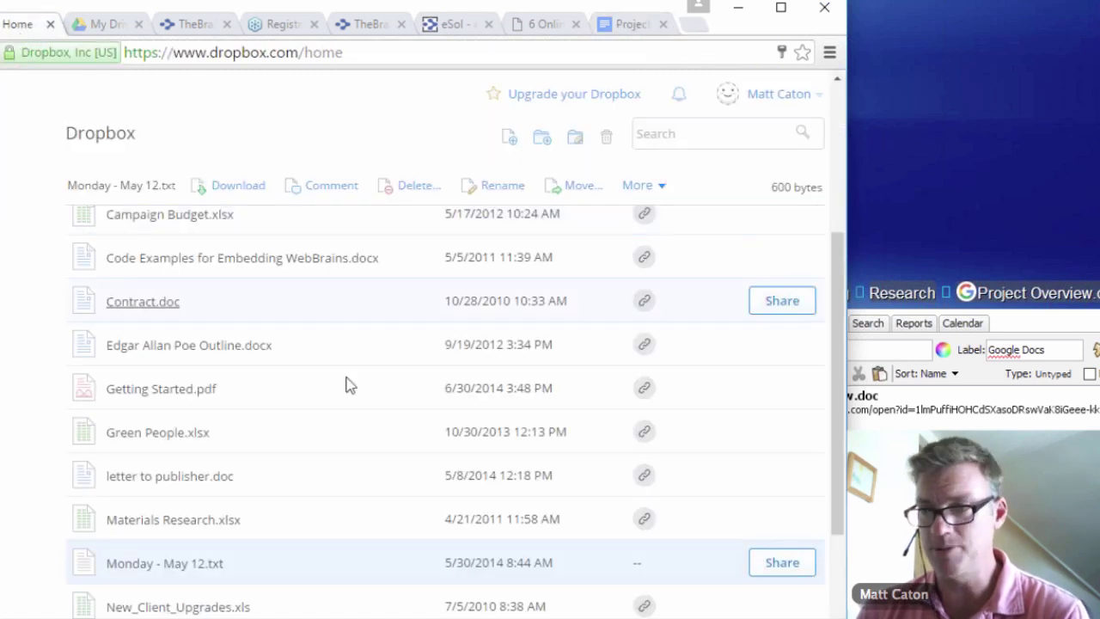
right_click(646, 442)
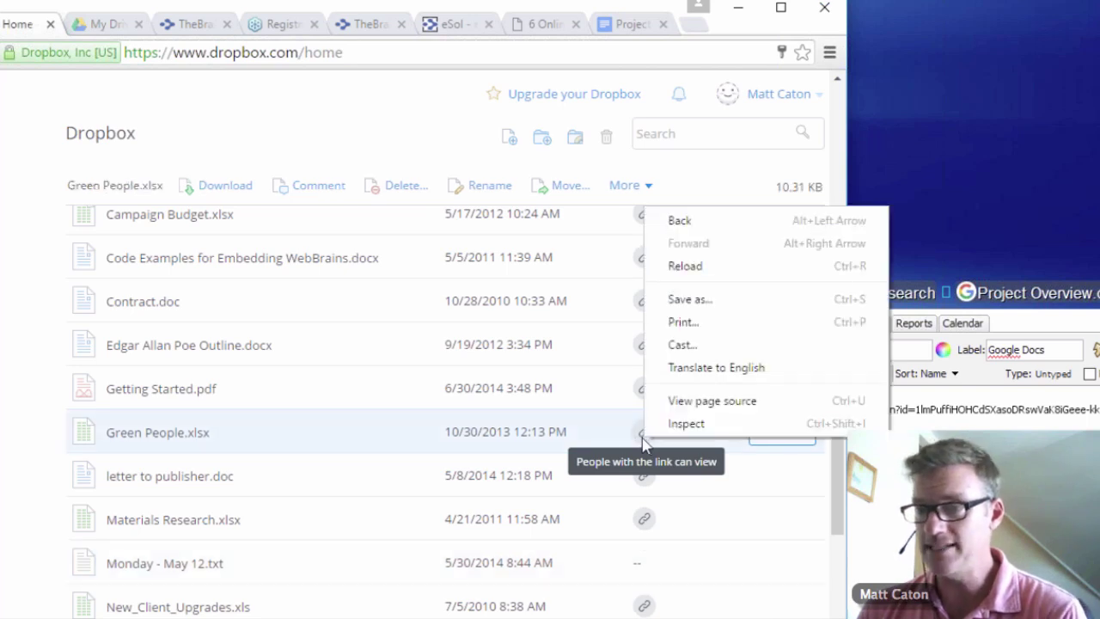
click(594, 440)
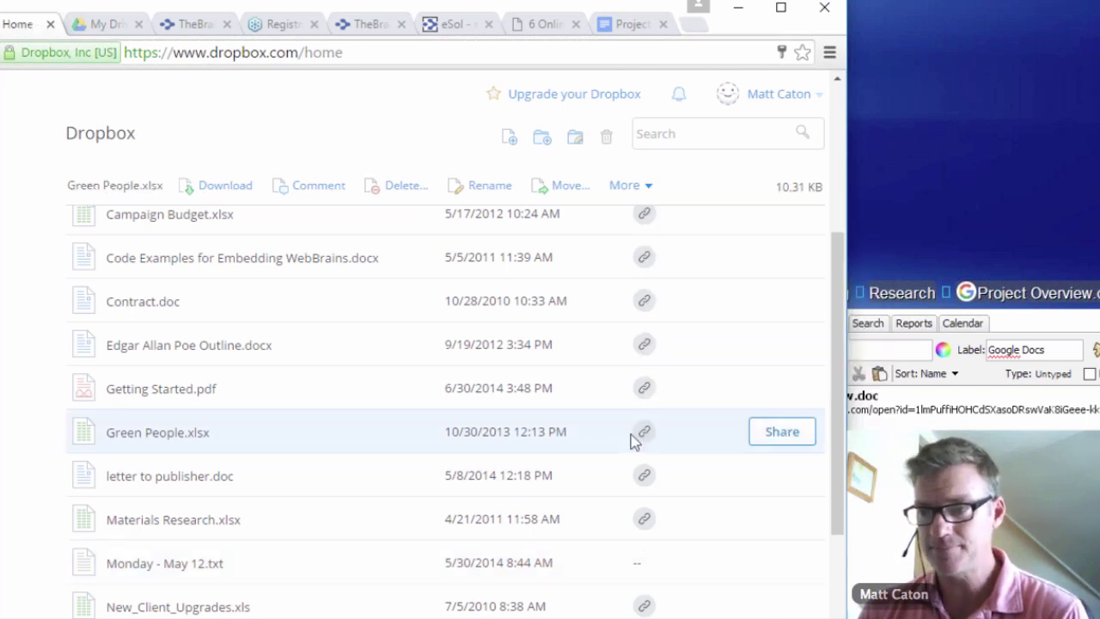
right_click(646, 435)
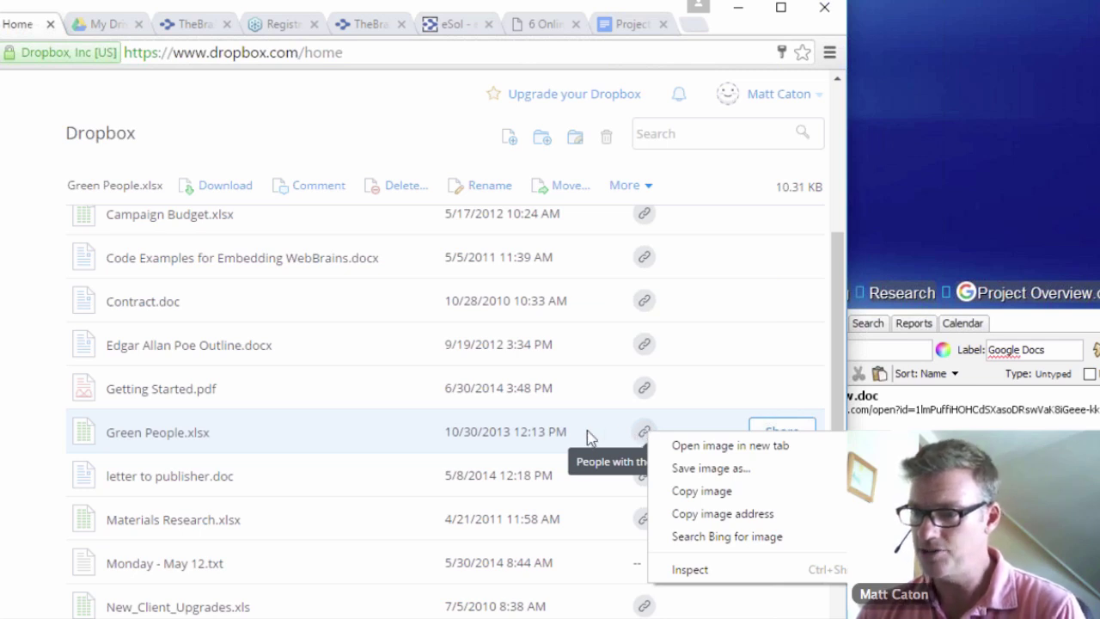
click(628, 438)
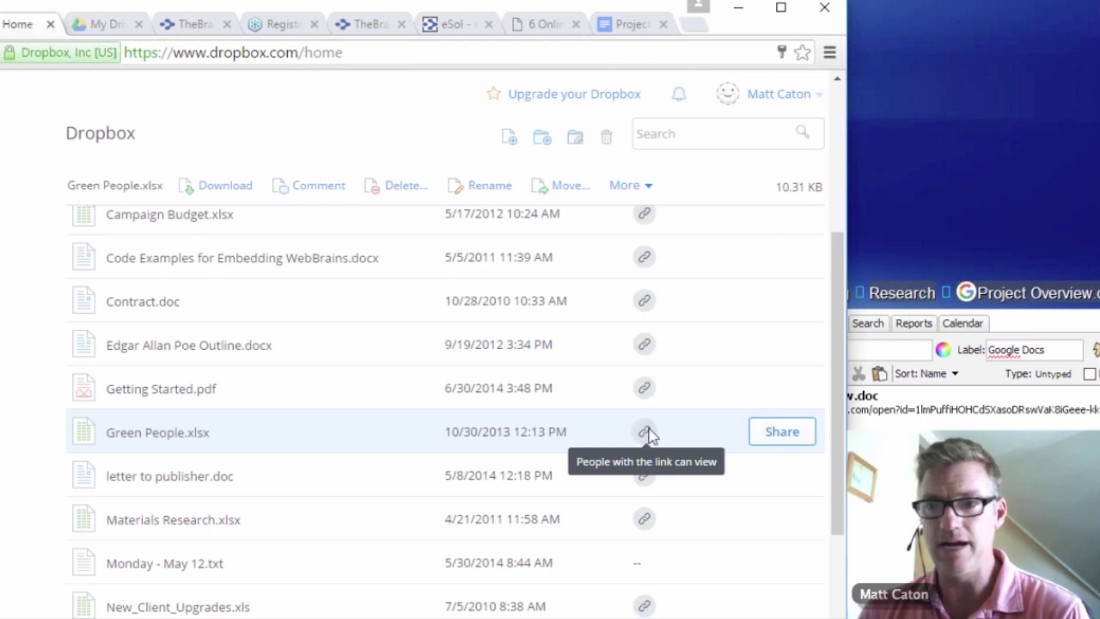
- Copy the sharing link of Green People.xlsx in Dropbox and close its sharing dialog
click(646, 432)
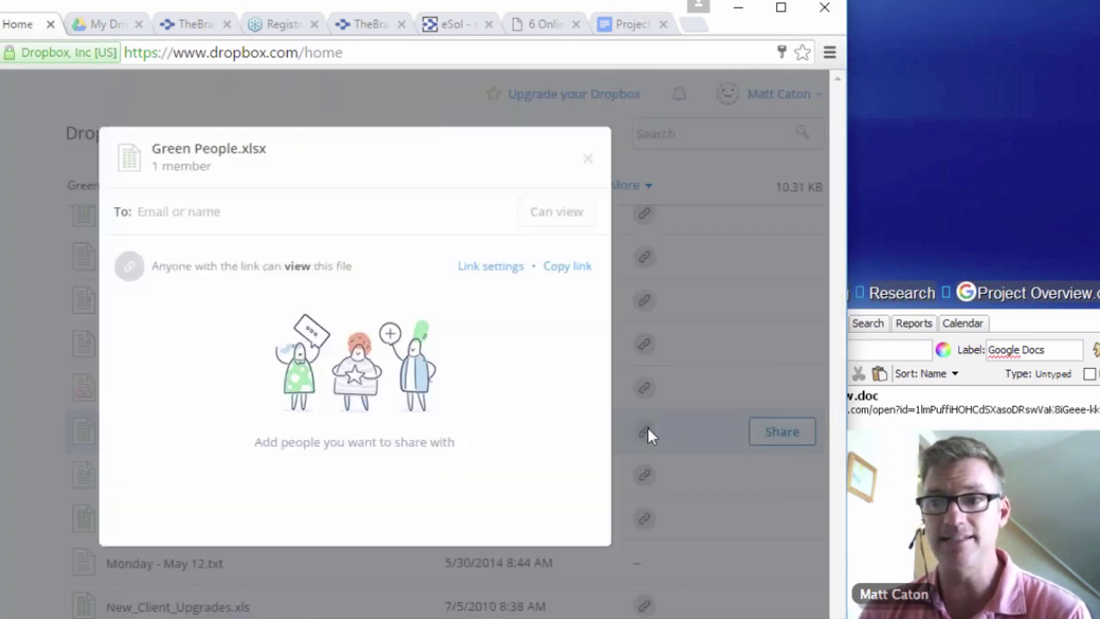
click(566, 268)
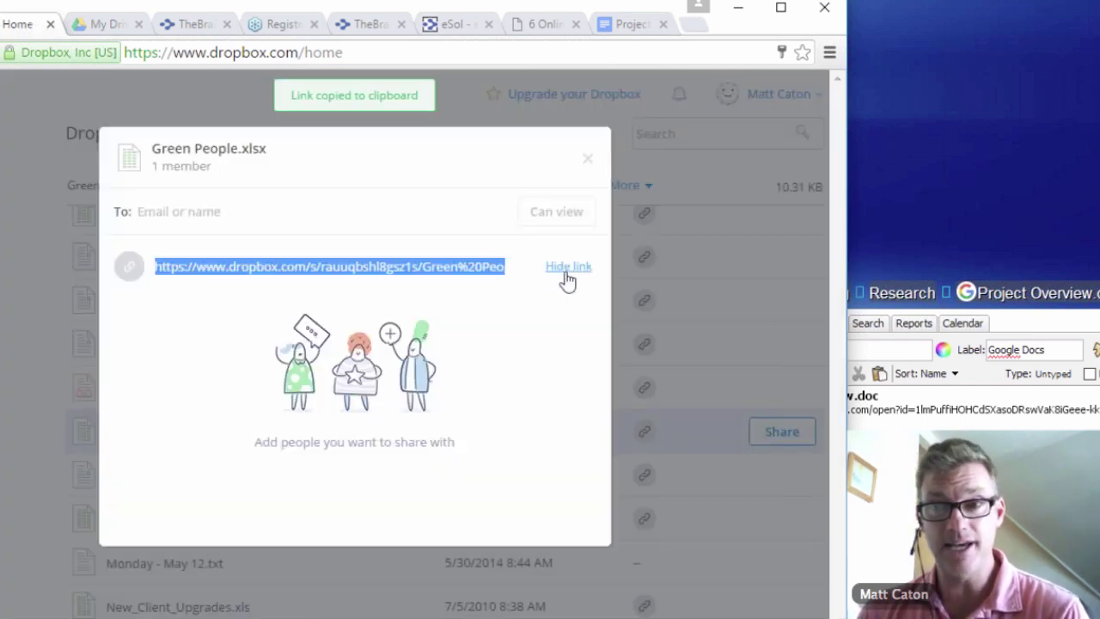
click(588, 158)
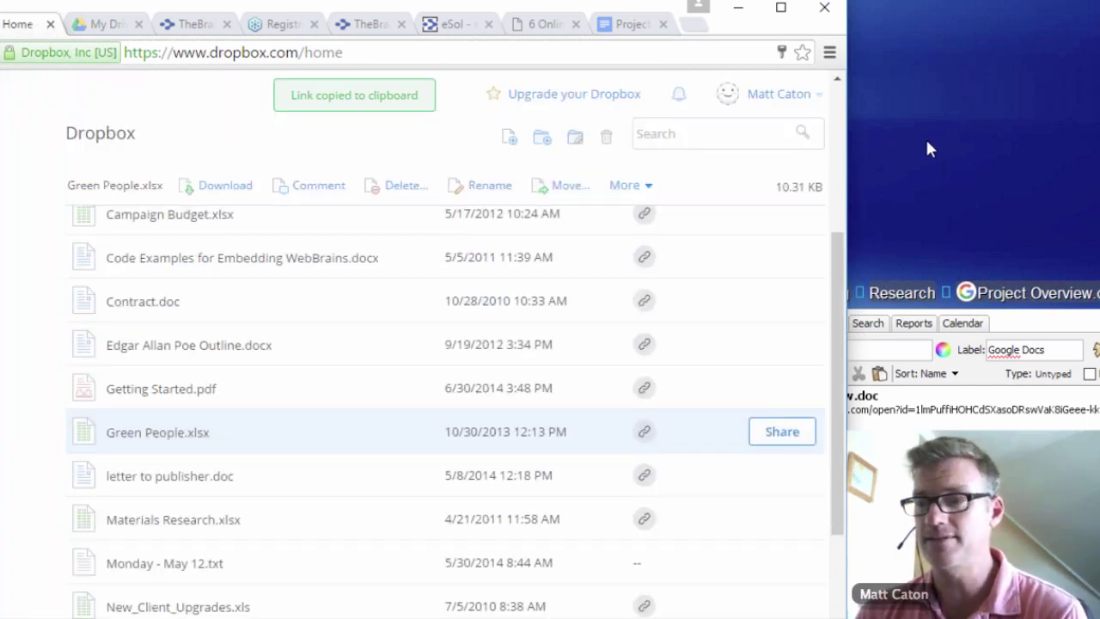
- Switch back to TheBrain, paste the copied Dropbox link as a child thought of Research, and activate the new Green People.xlsx thought
click(926, 149)
click(663, 38)
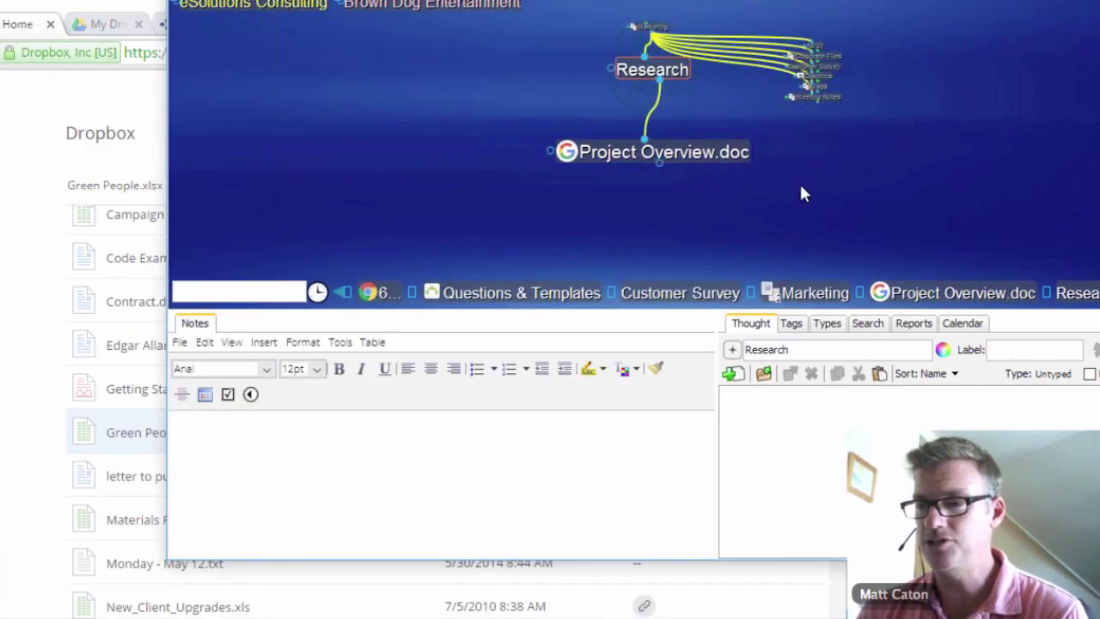
right_click(799, 183)
click(866, 200)
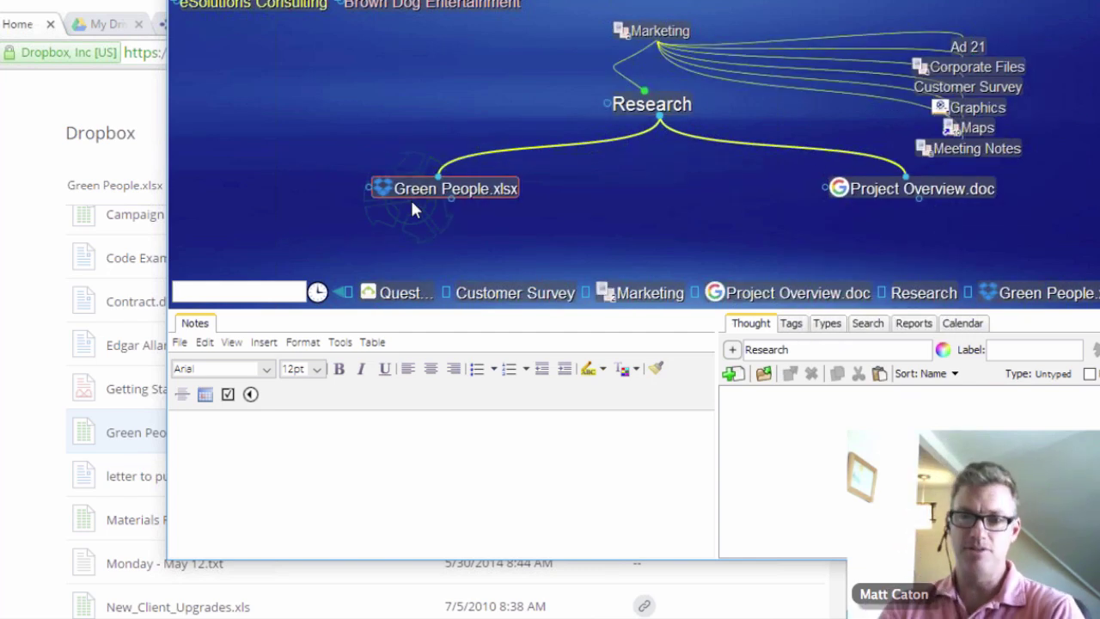
click(412, 206)
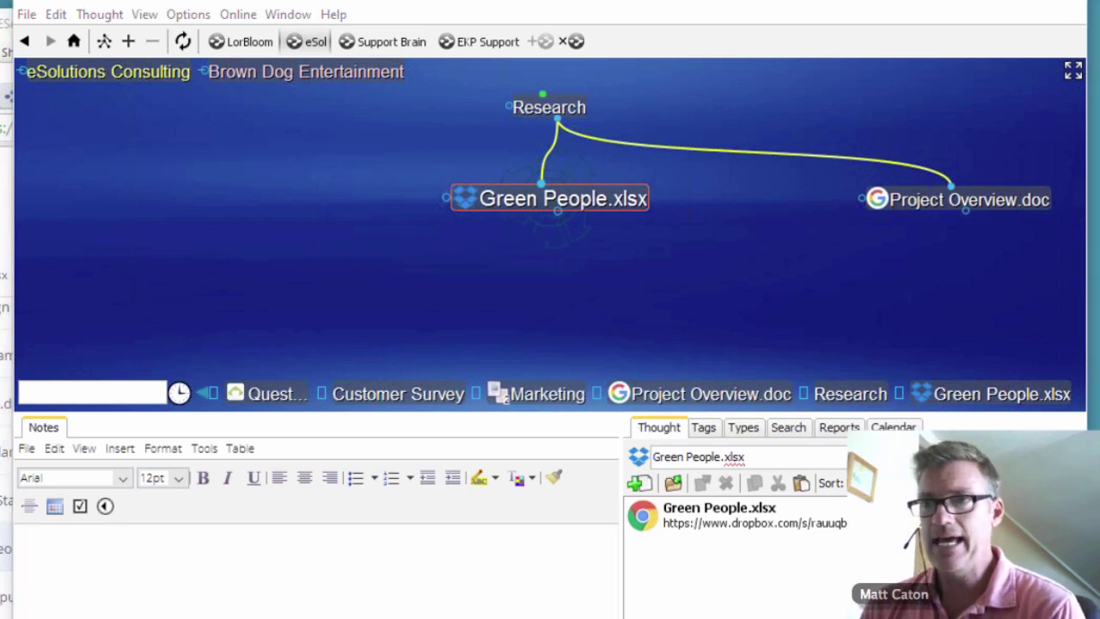
- Switch to Outlook and add the MileagePlus September monthly statement email to TheBrain as a child thought of Green People.xlsx
key(alt+Tab)
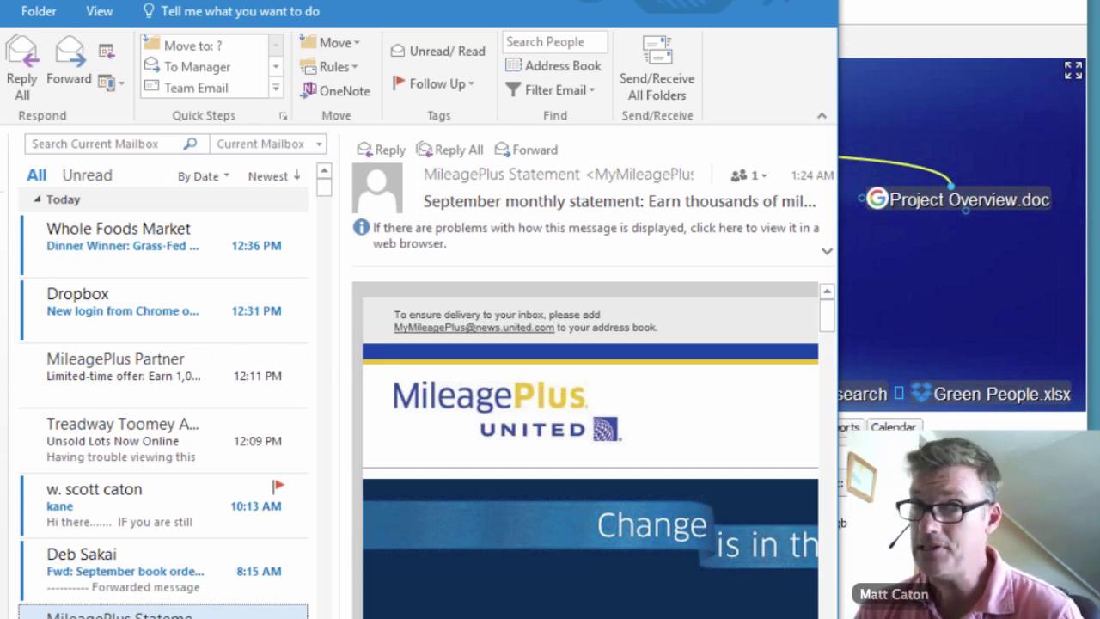
drag(455, 0, 830, 12)
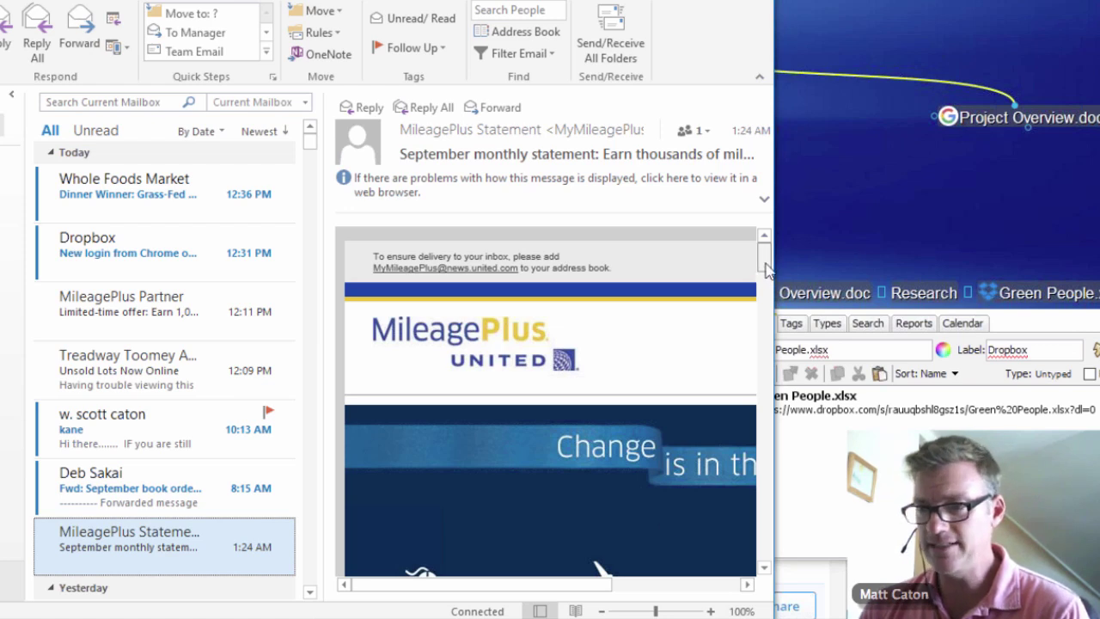
drag(764, 266, 762, 278)
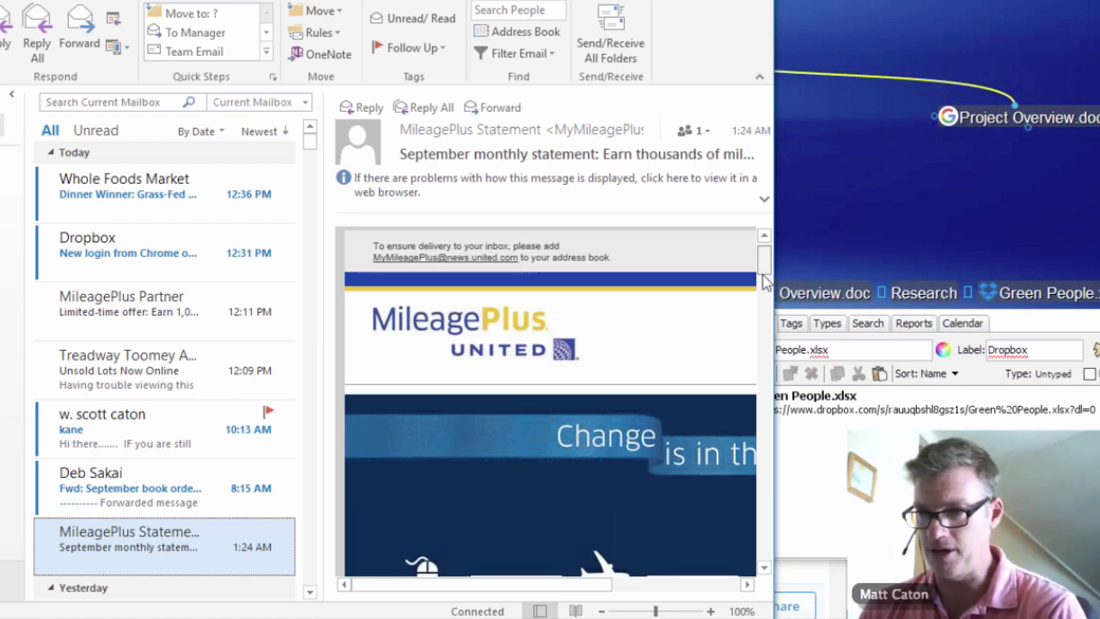
scroll(747, 262, up, 1)
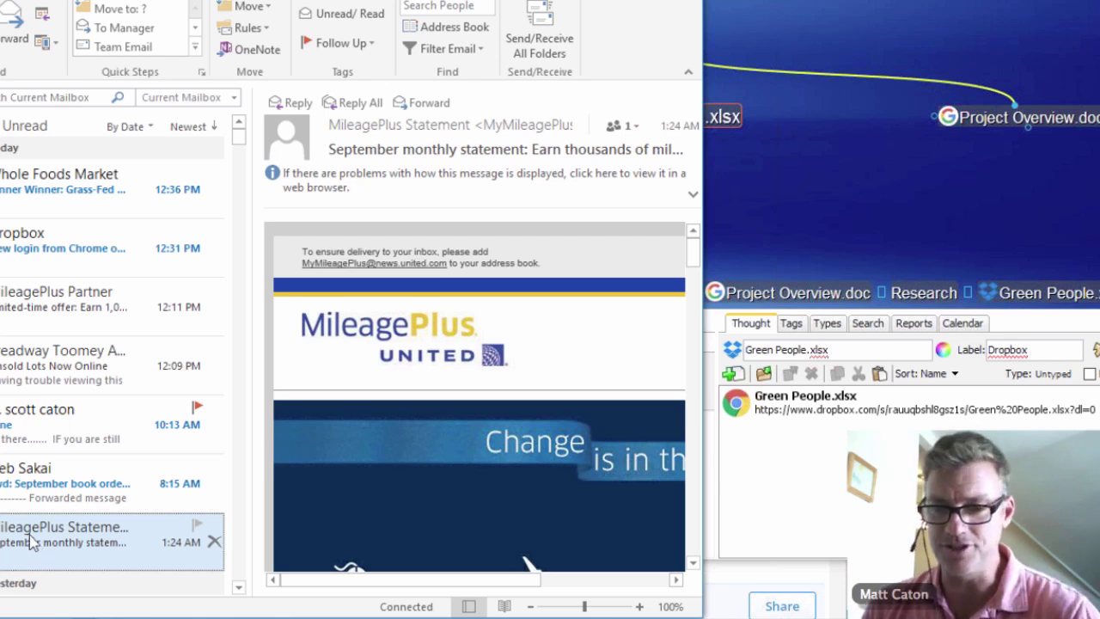
drag(41, 537, 780, 242)
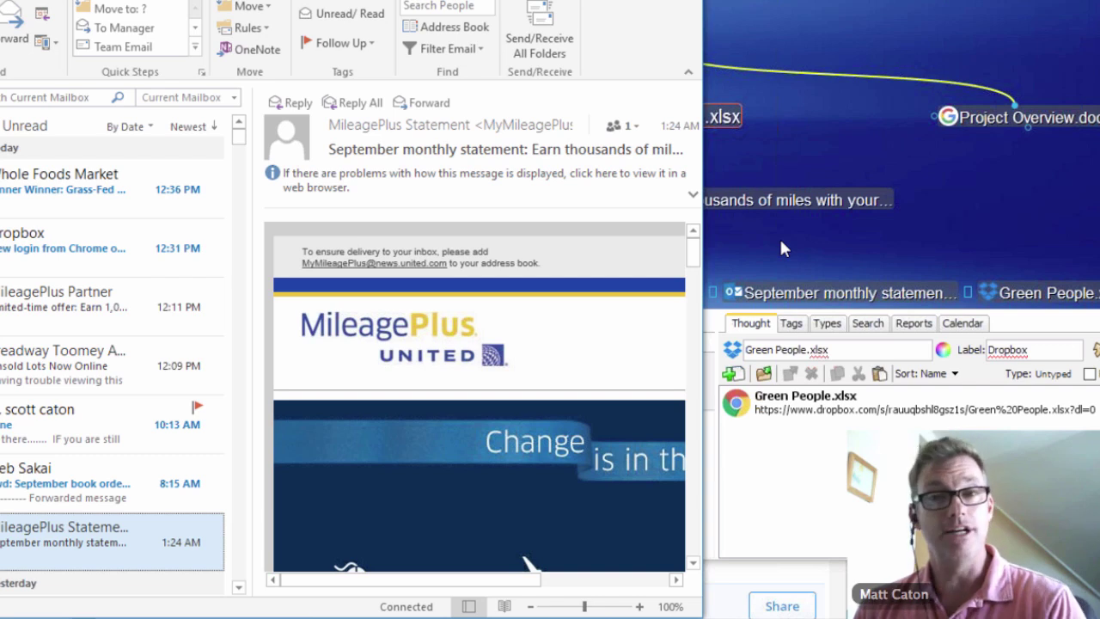
click(779, 237)
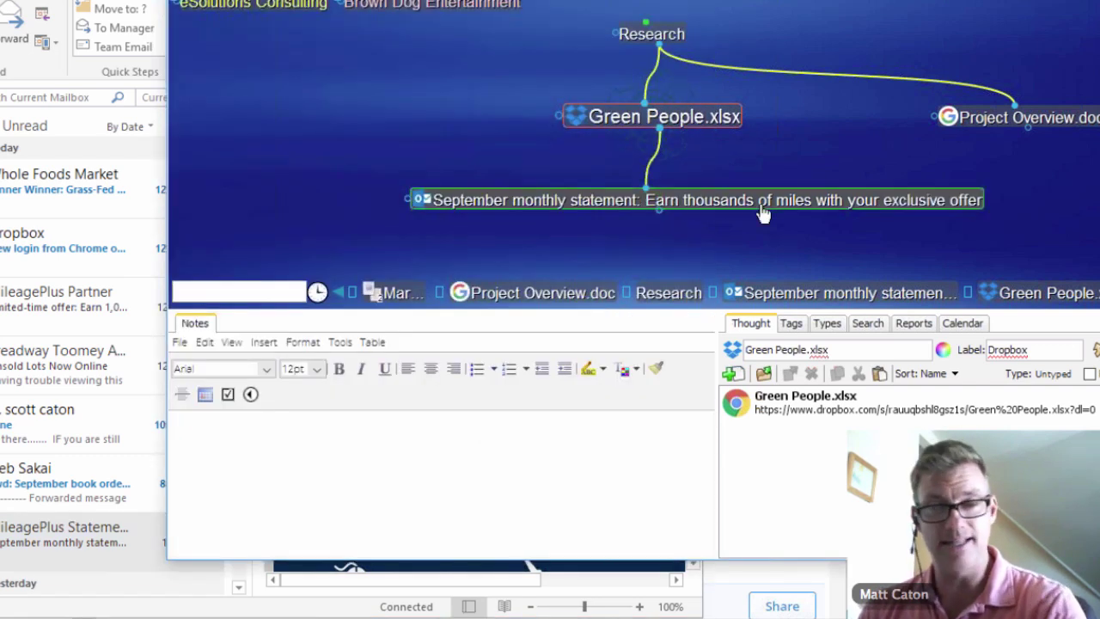
- Activate the September monthly statement thought and look through the email content captured in its notes
click(760, 206)
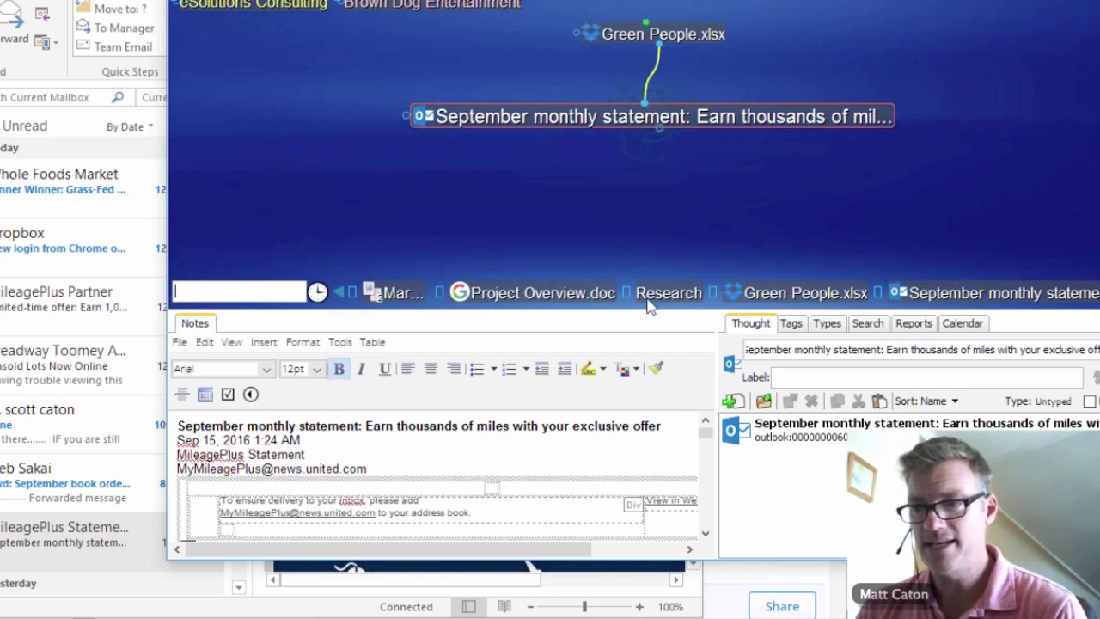
drag(706, 436, 608, 508)
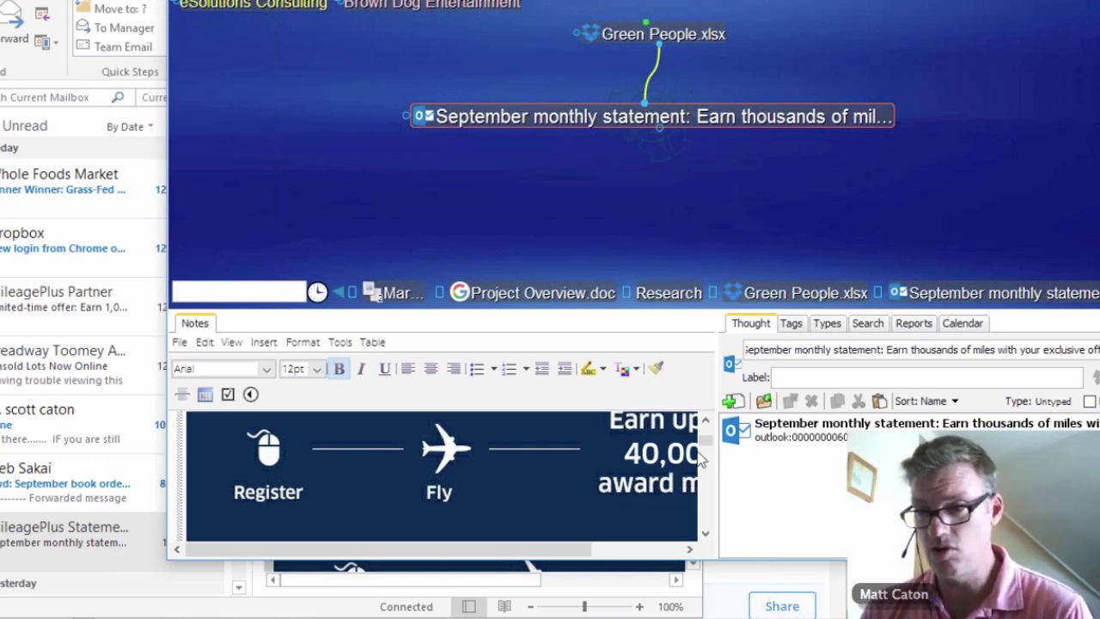
drag(707, 455, 706, 481)
scroll(700, 480, down, 3)
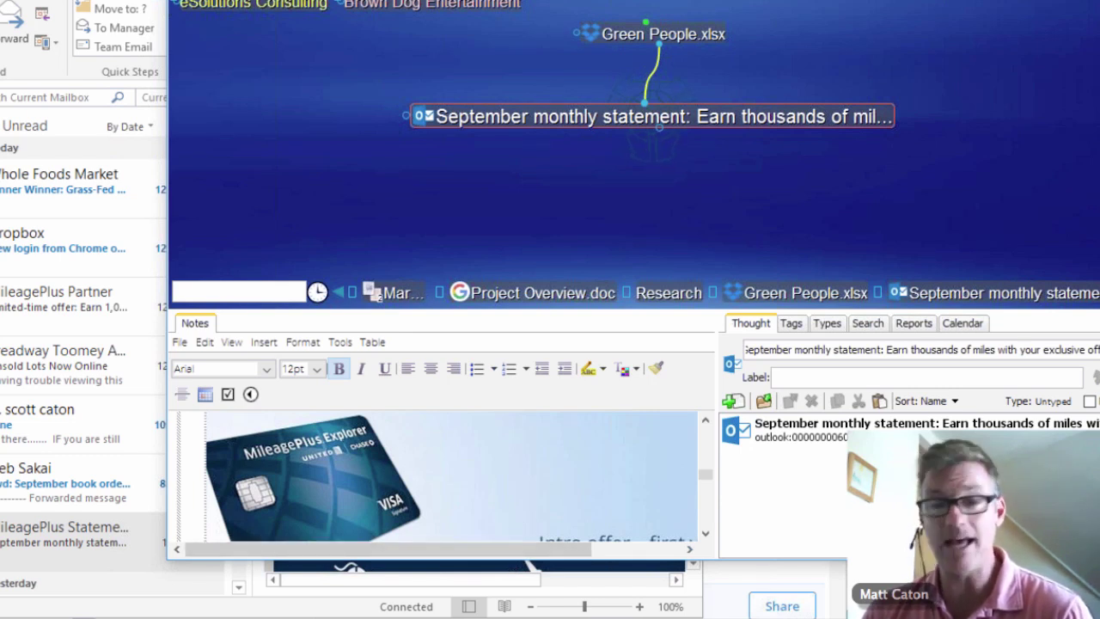
- Switch to the open Gmail message in the browser and add its web address as a child thought of the September monthly statement
mouse_move(476, 615)
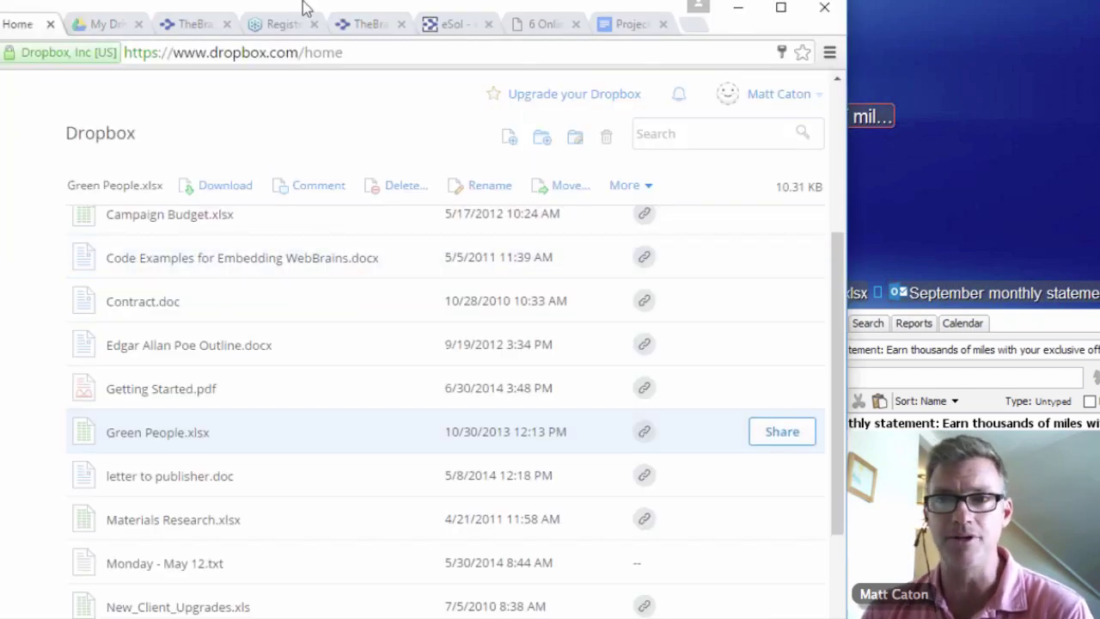
drag(302, 7, 348, 7)
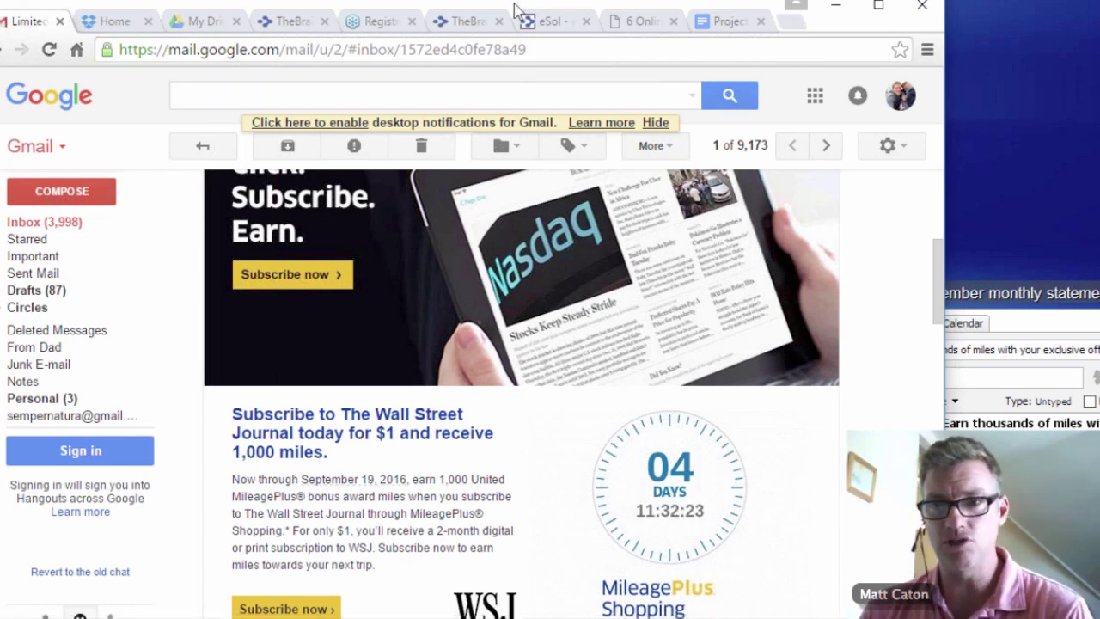
drag(515, 12, 607, 252)
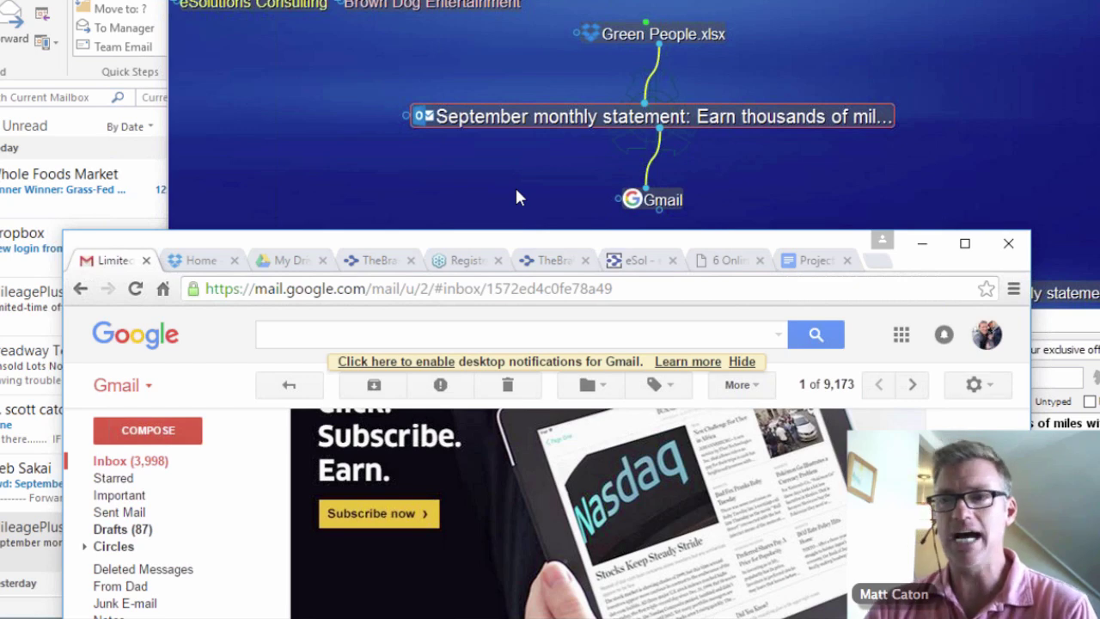
- Activate the Gmail thought and rename it "nice layout sample for OUR email campaign"
click(668, 204)
click(667, 204)
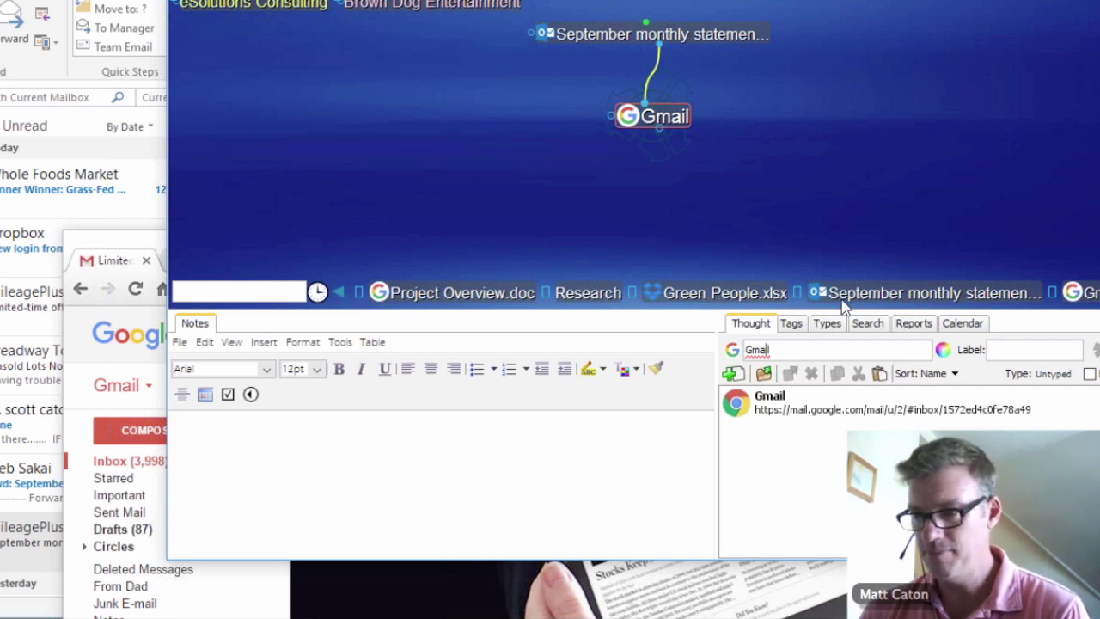
key(ctrl+a)
text(nic)
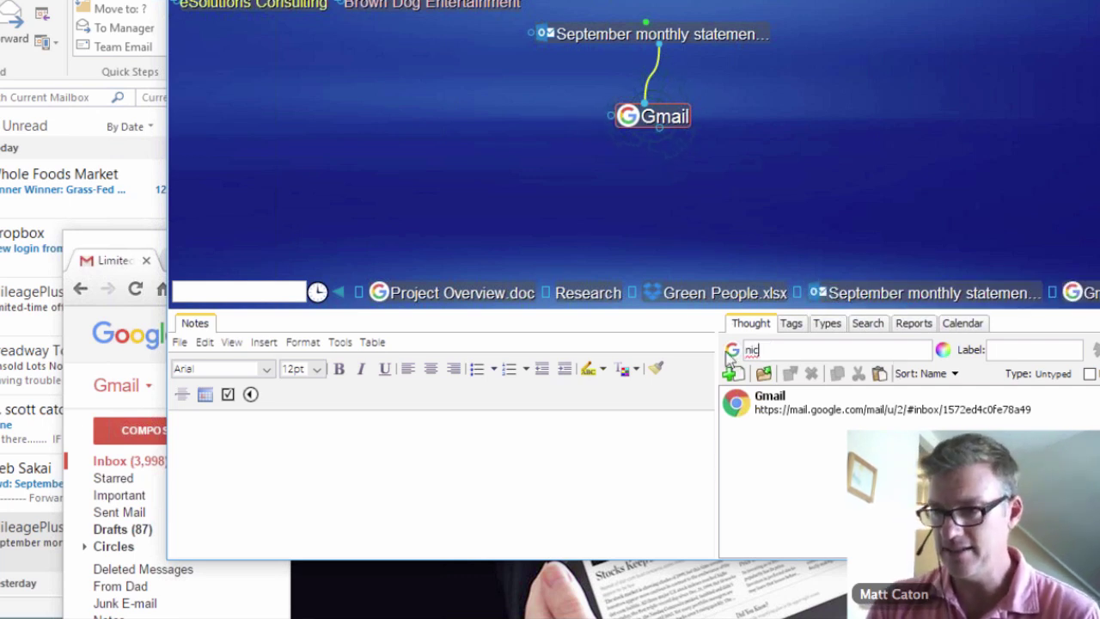
text(e layout)
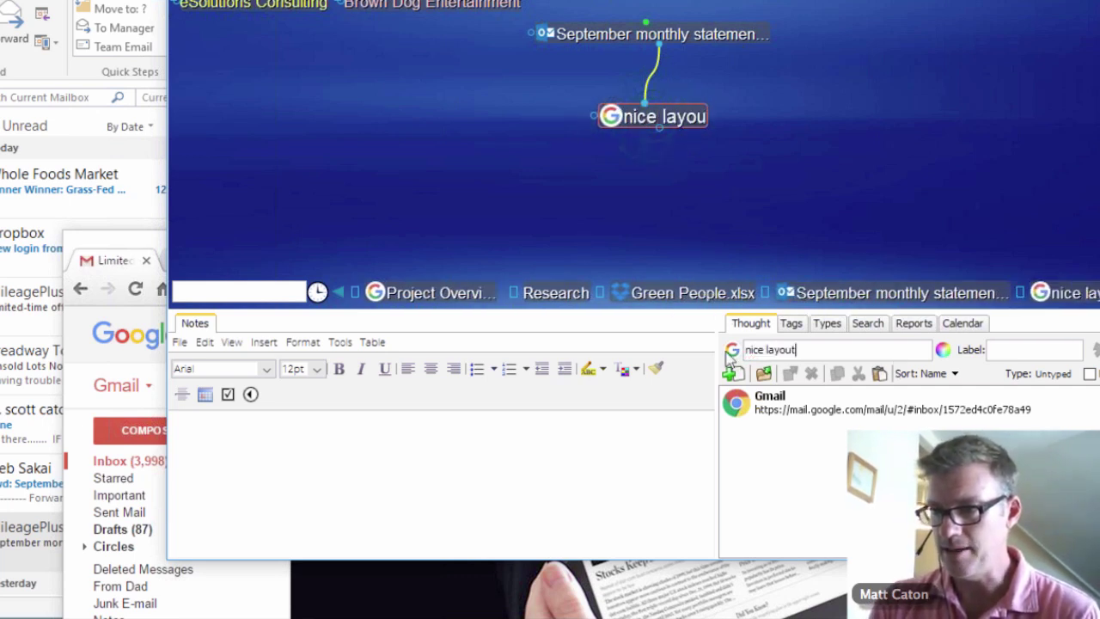
text( sample fo)
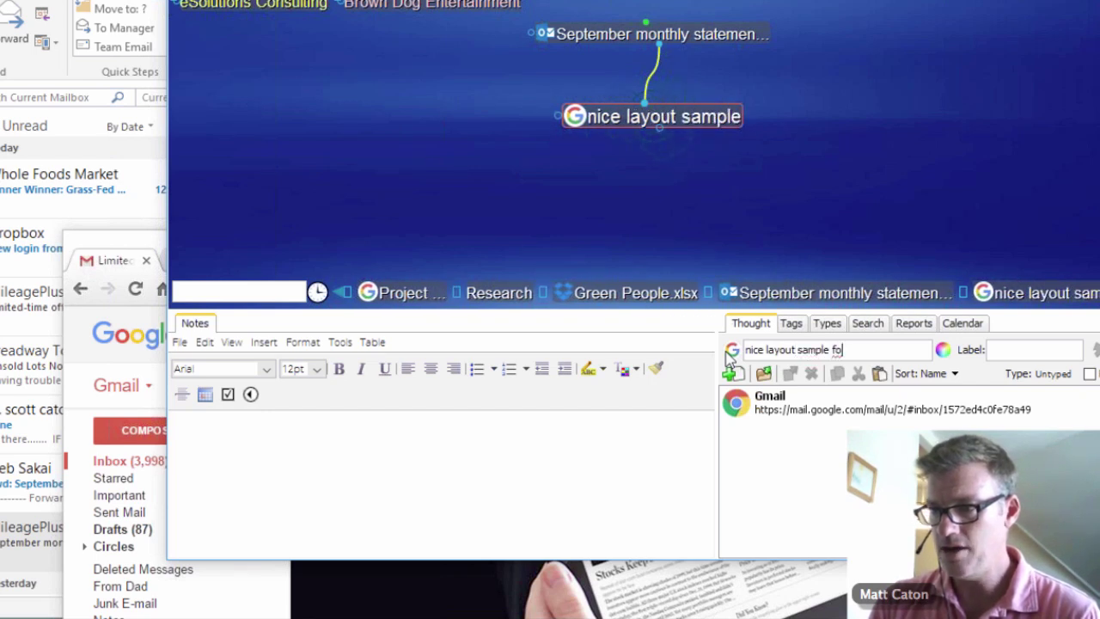
text(r OUR )
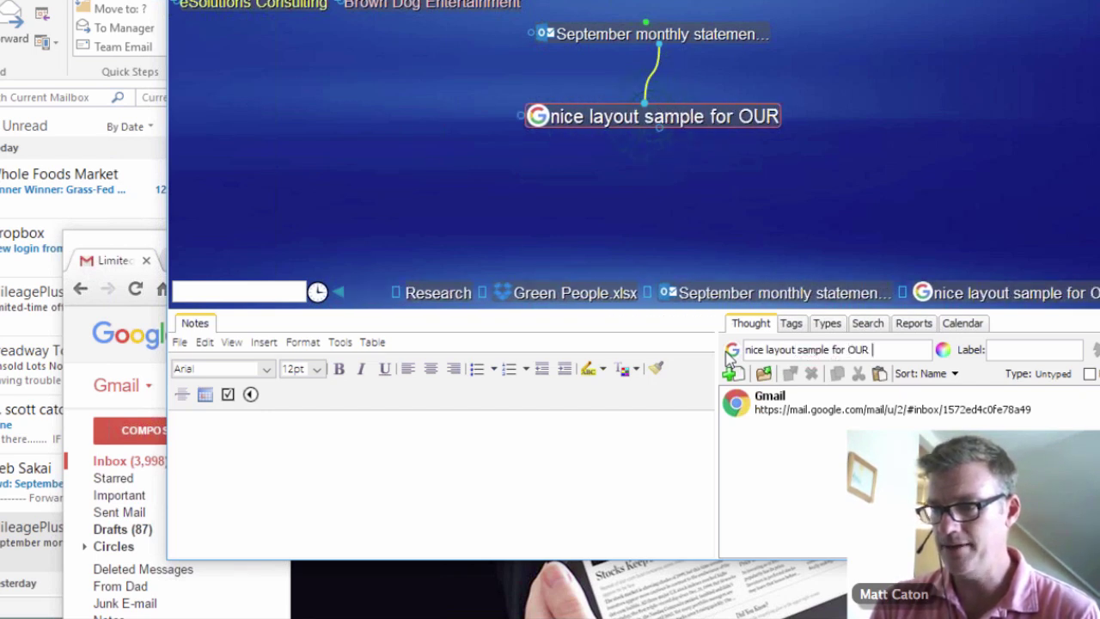
text(email campaign)
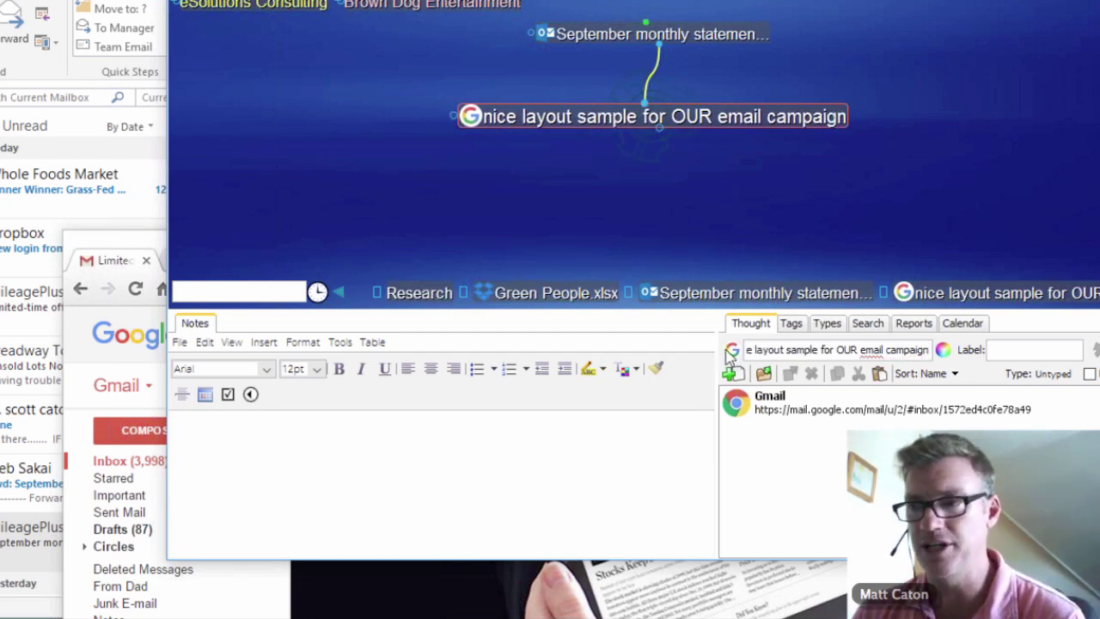
- Link the existing Research thought under Marketing as a parent of "nice layout sample for OUR email campaign" and make that child thought active
click(701, 43)
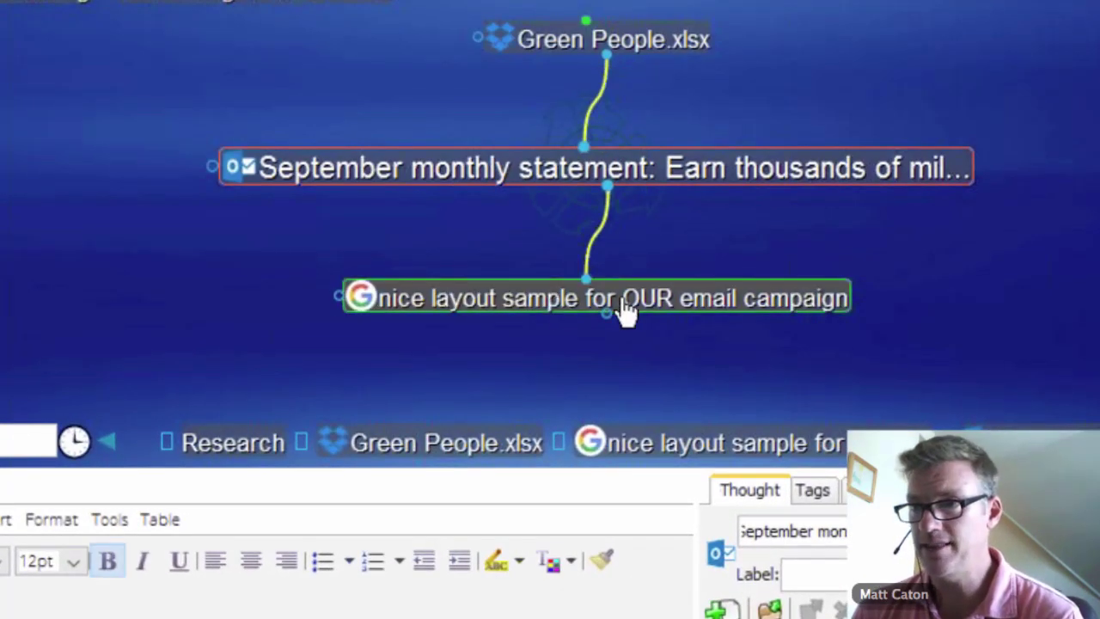
drag(625, 311, 398, 83)
text(Re)
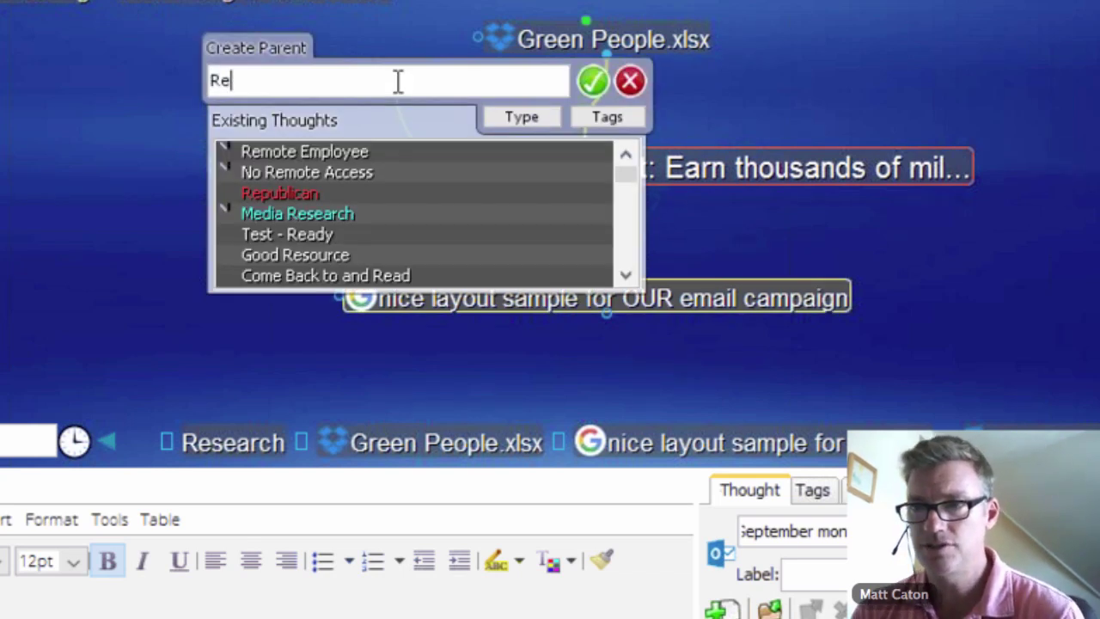
text(sear)
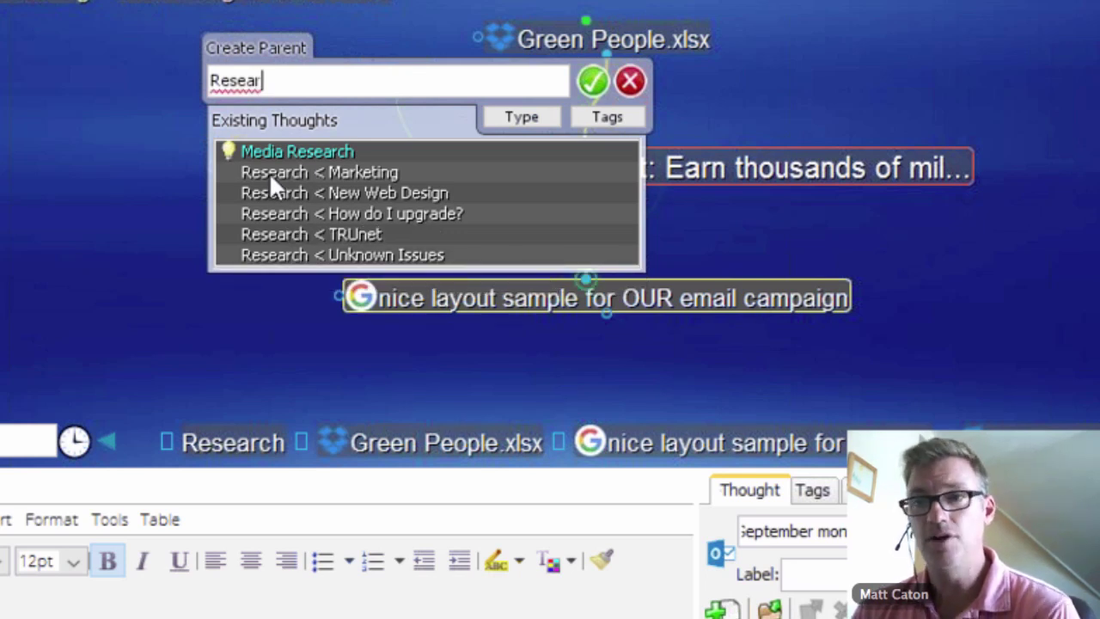
text(ch)
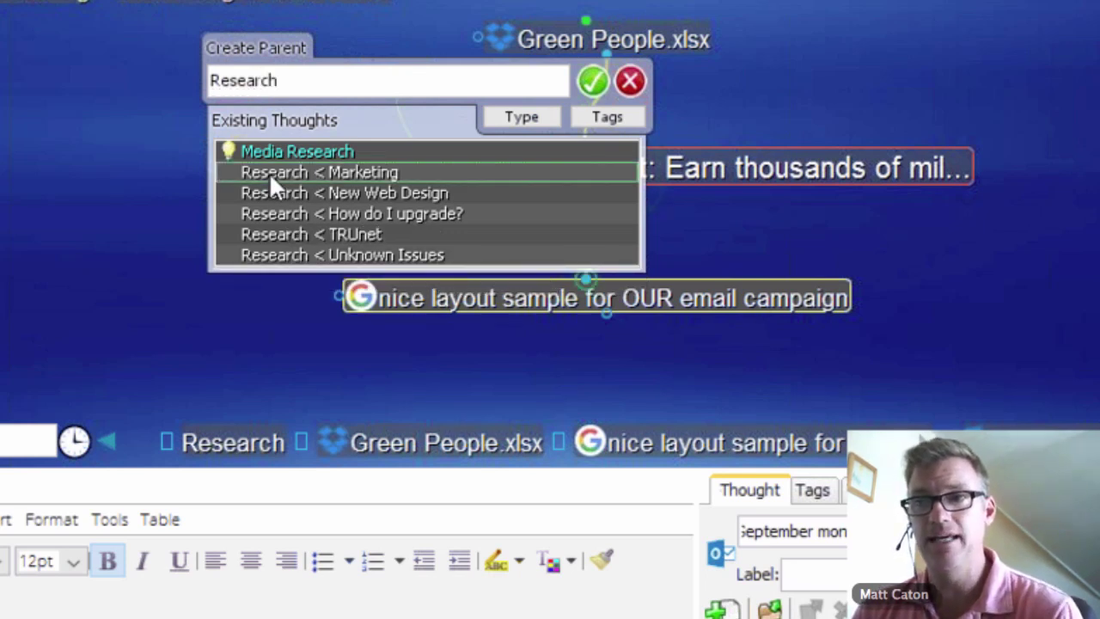
click(269, 171)
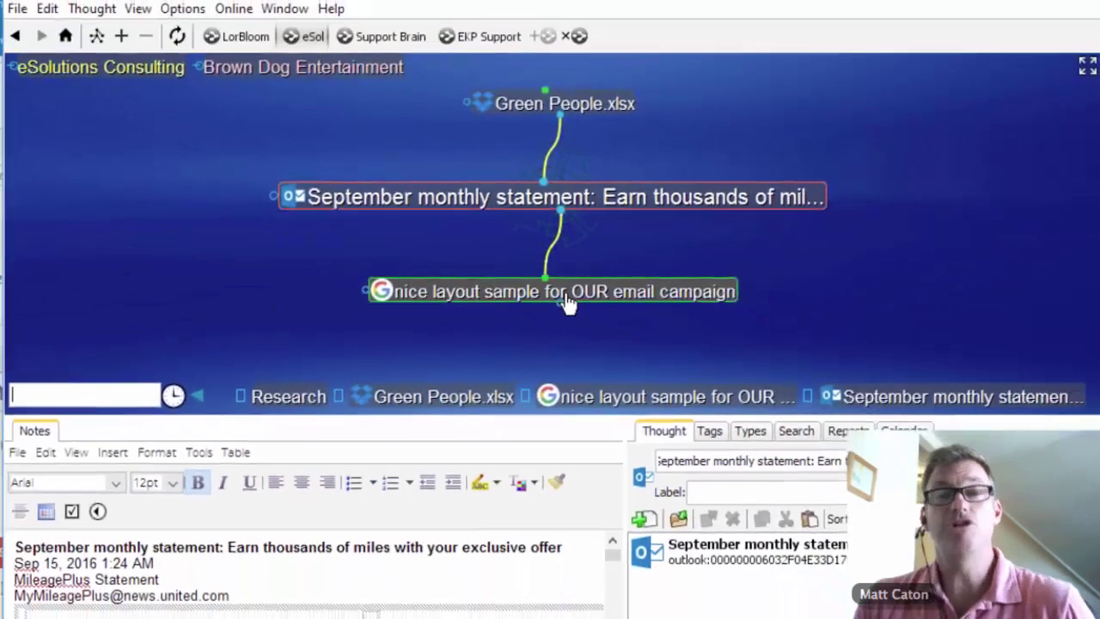
click(577, 294)
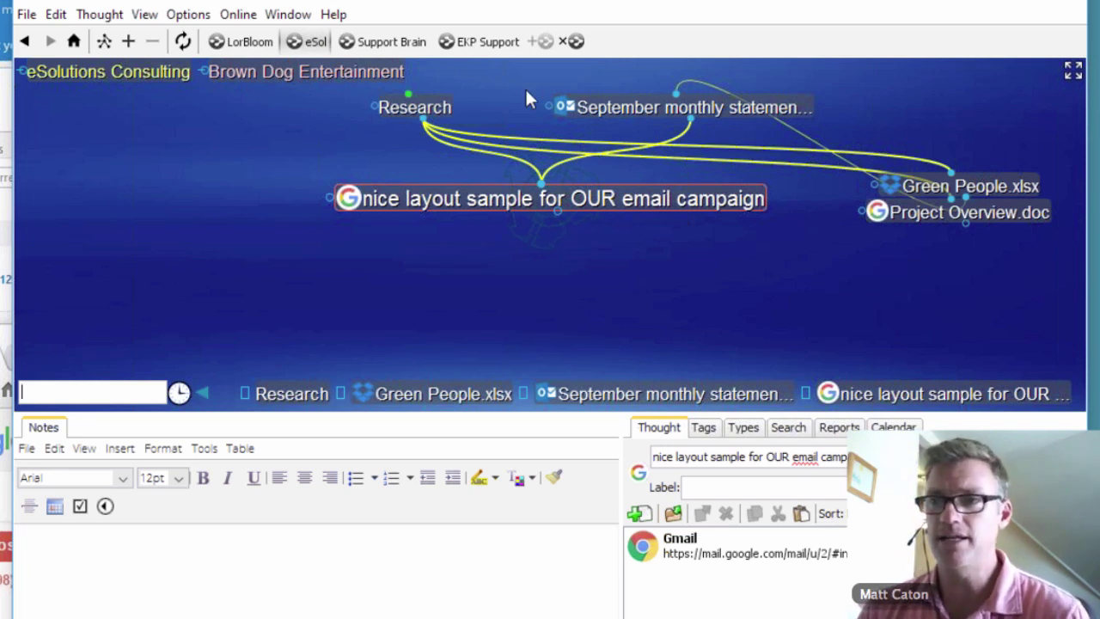
- Activate the Research thought, then switch to File Explorer and go up from Meeting Notes to the ESolutions folder
click(415, 107)
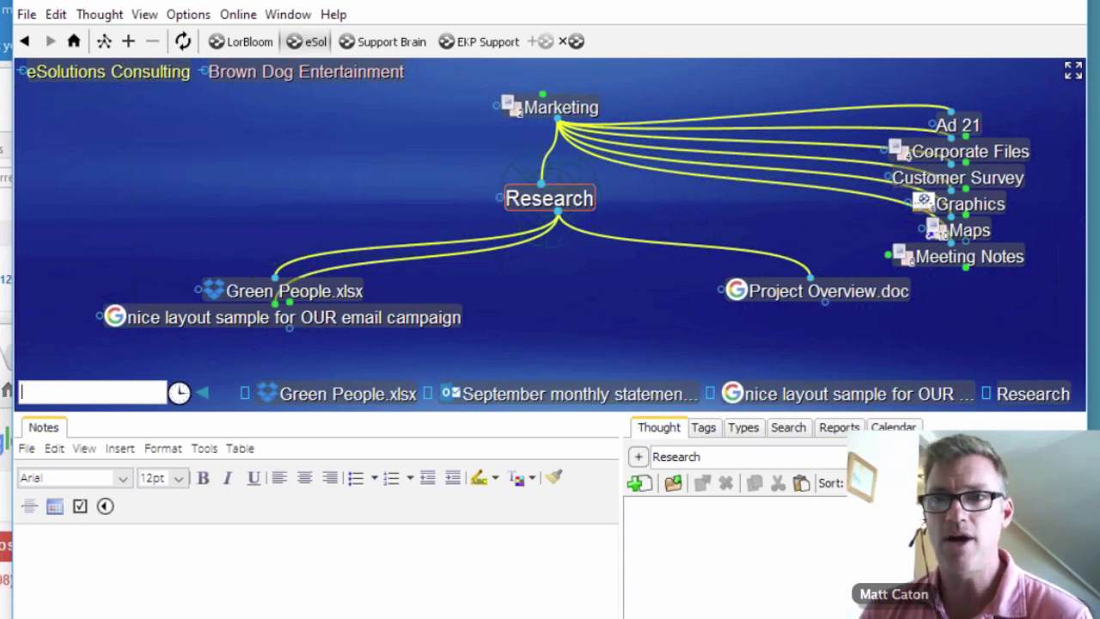
key(alt+Tab)
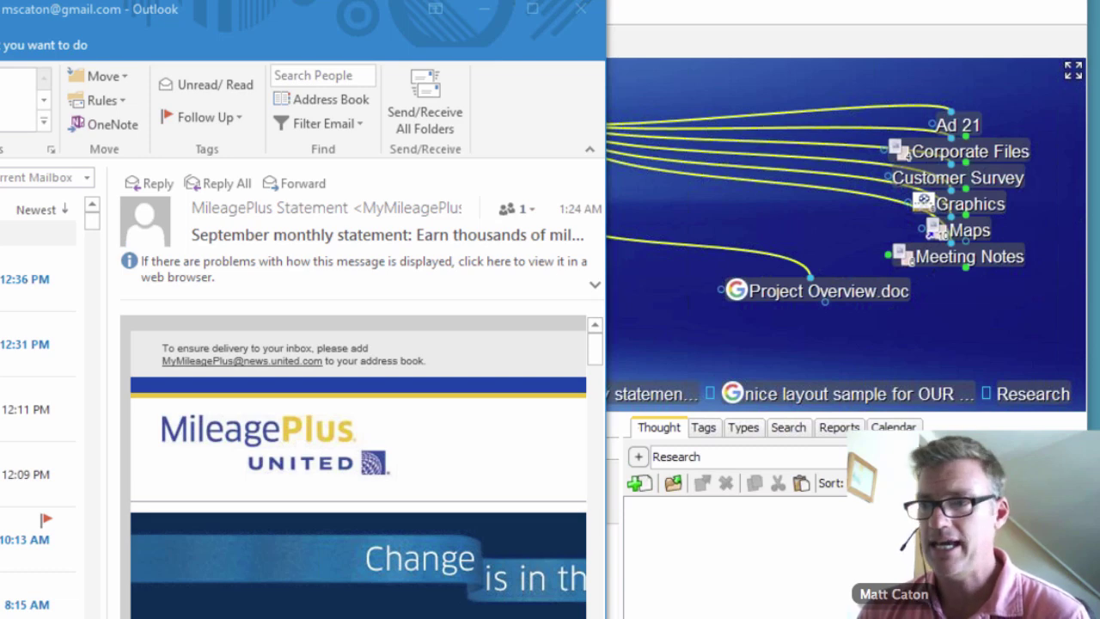
click(486, 13)
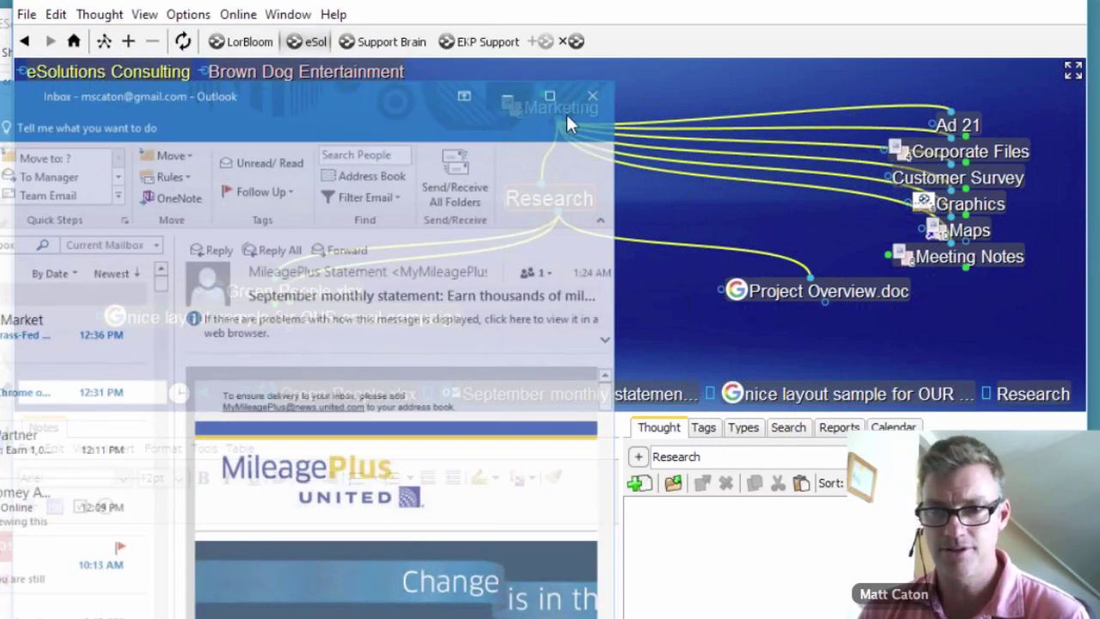
key(alt+Tab)
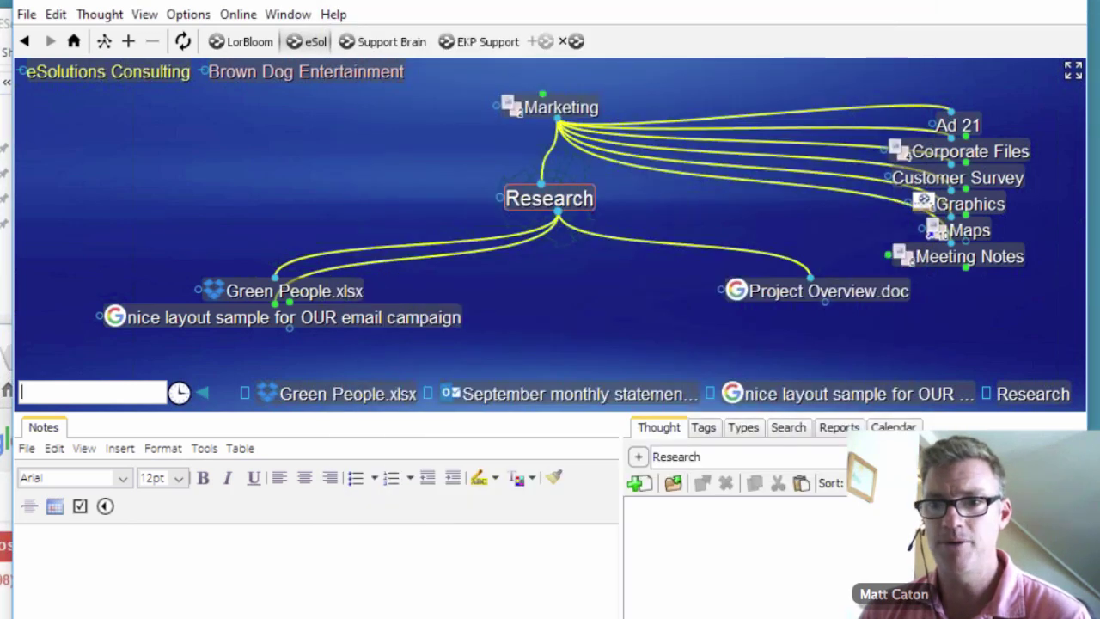
key(alt+Tab)
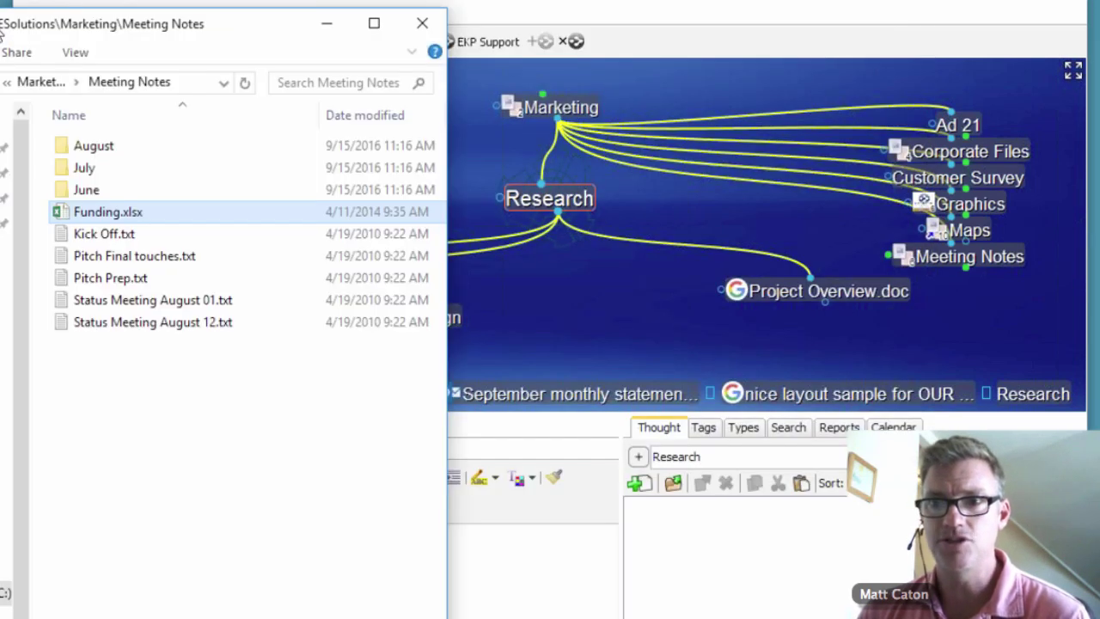
click(39, 83)
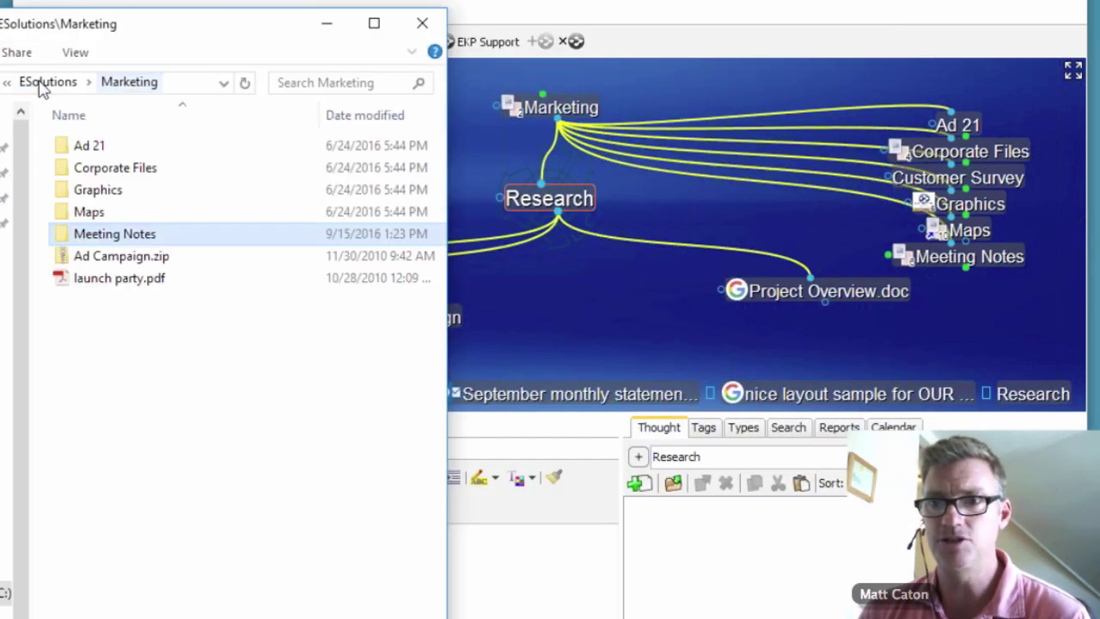
click(41, 84)
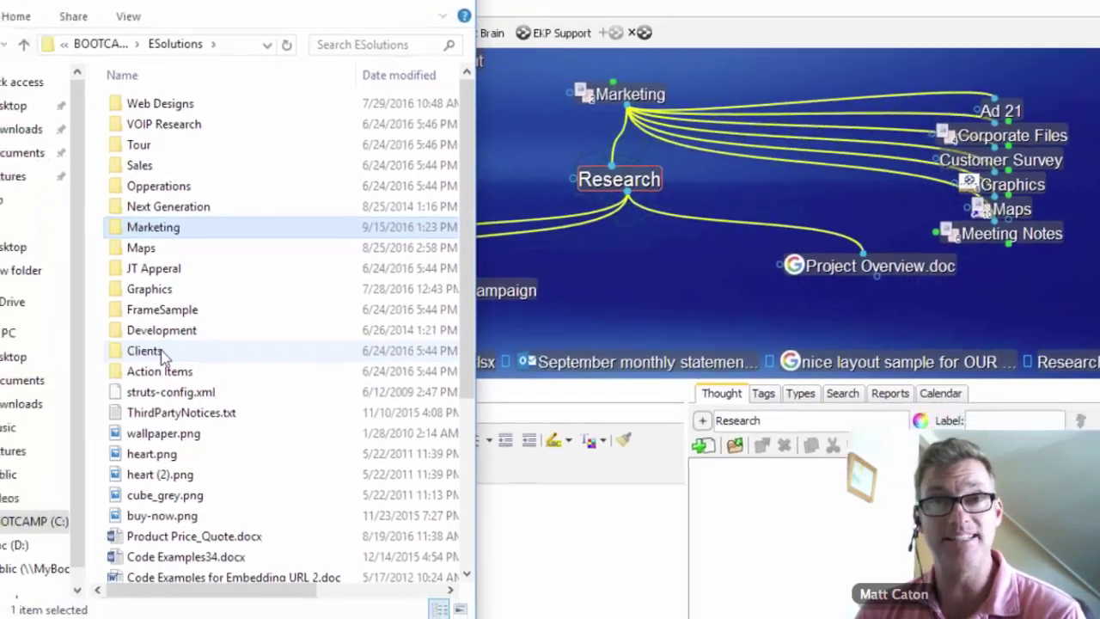
- Add wallpaper.png from the ESolutions folder as a linked child thought of Research
scroll(98, 502, down, 1)
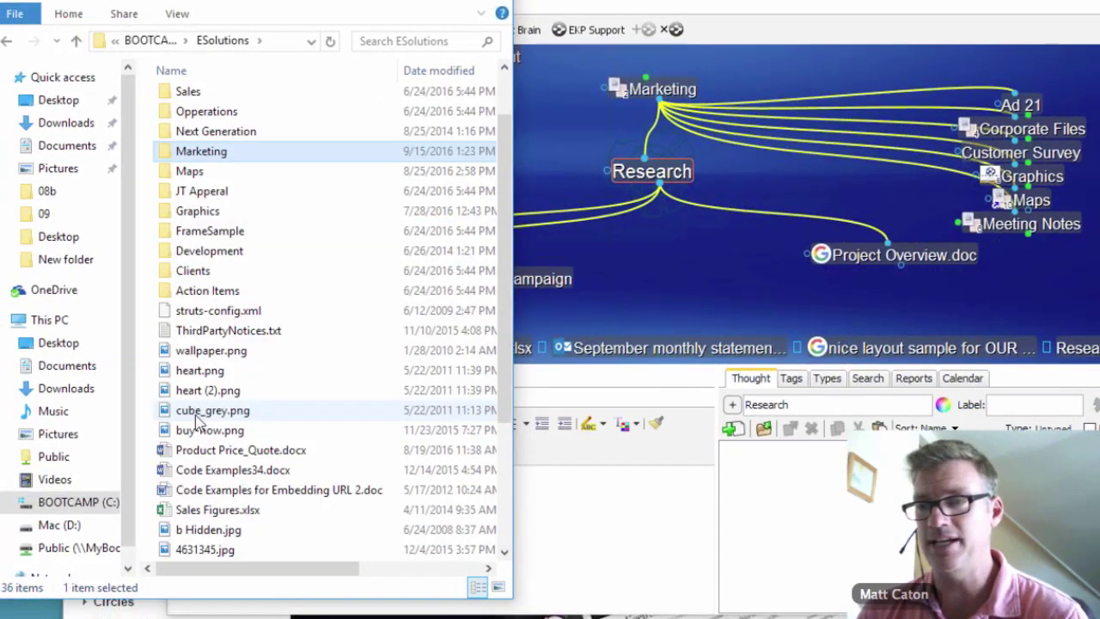
click(654, 245)
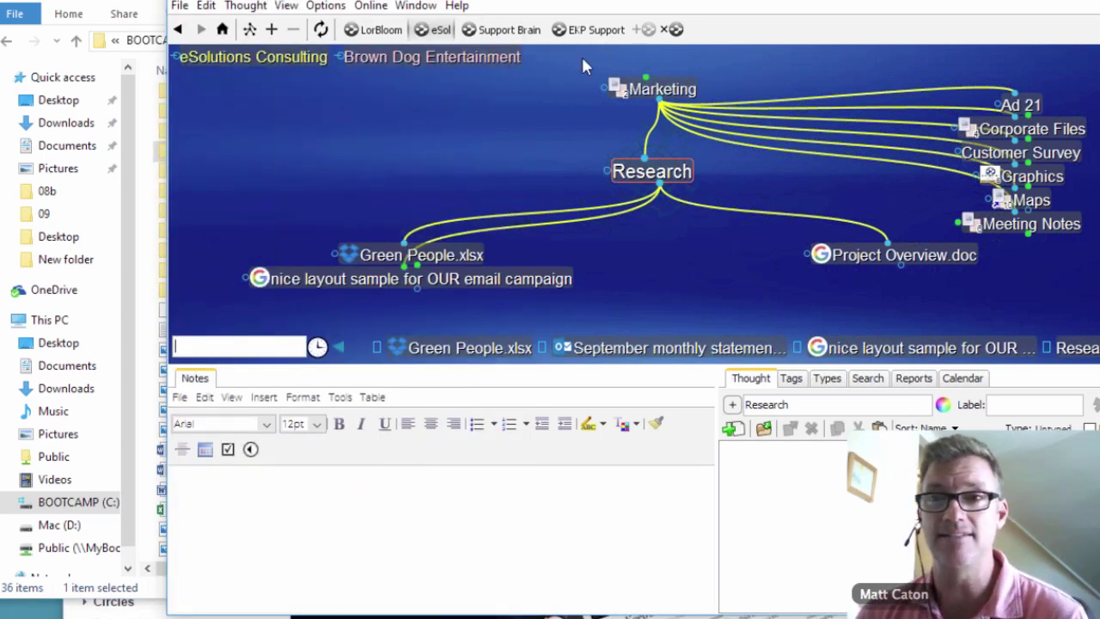
key(alt+Tab)
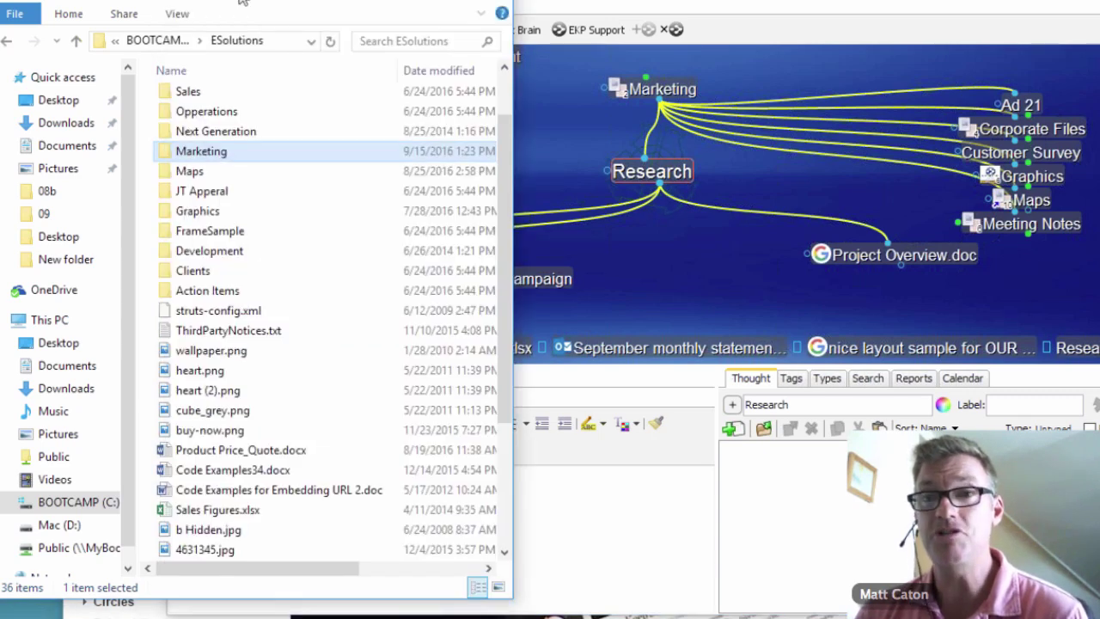
drag(242, 1, 211, 9)
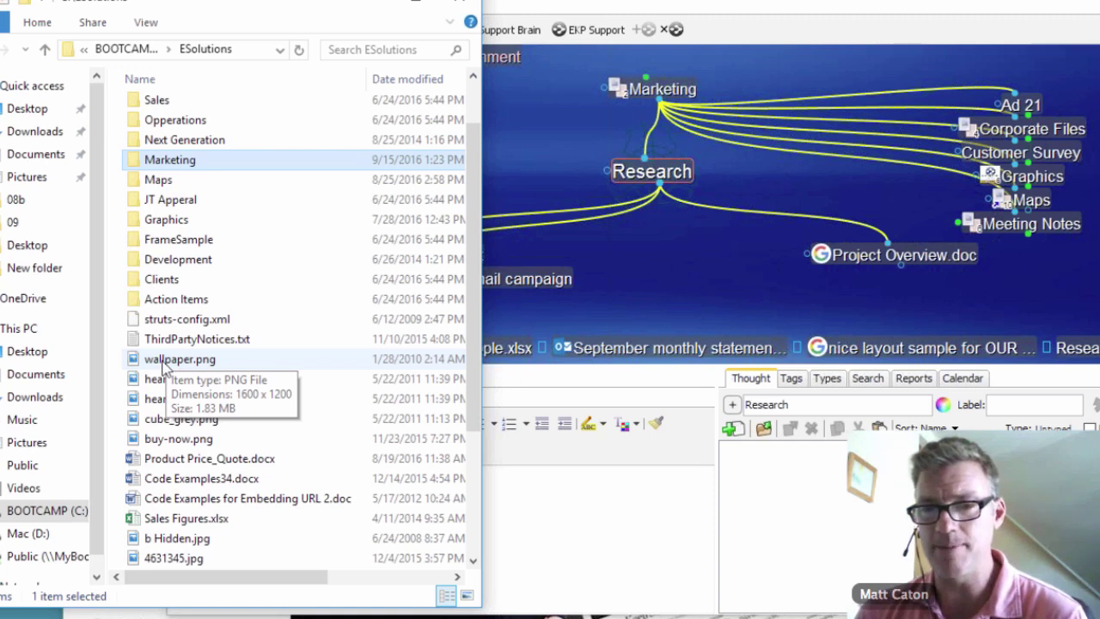
drag(163, 363, 679, 308)
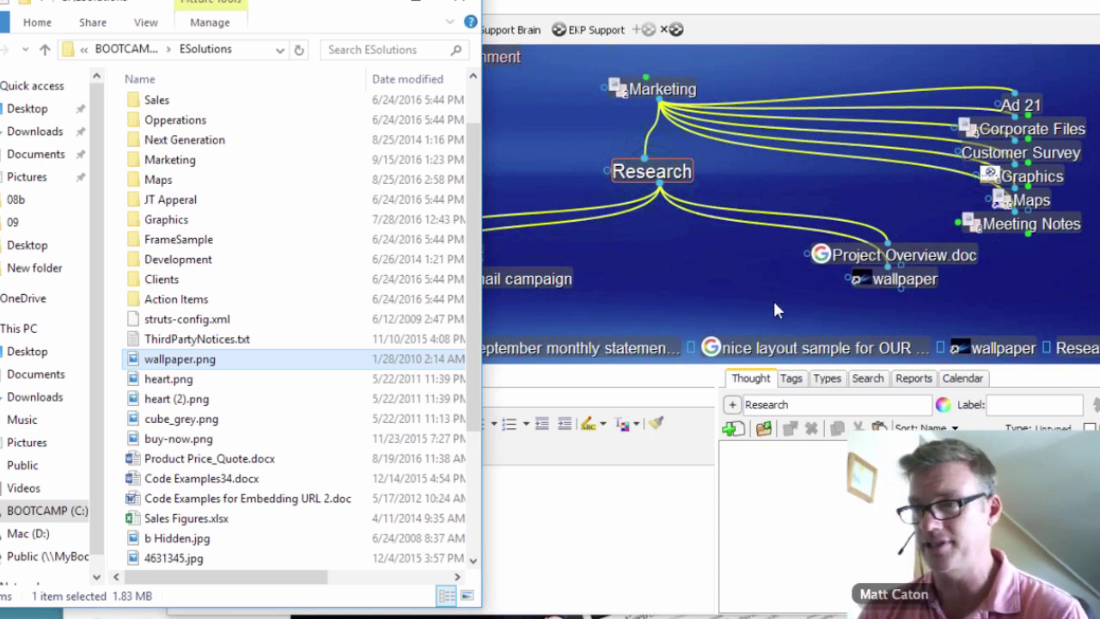
- Activate the wallpaper thought and enlarge the plex area to preview its image icon at a larger size
click(933, 286)
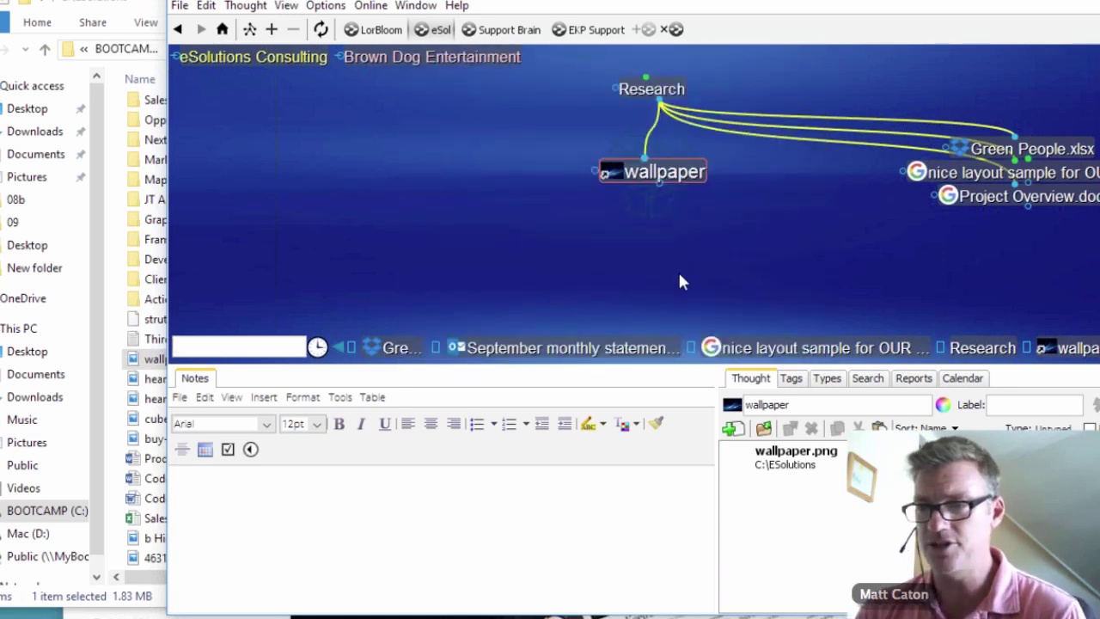
drag(688, 367, 648, 520)
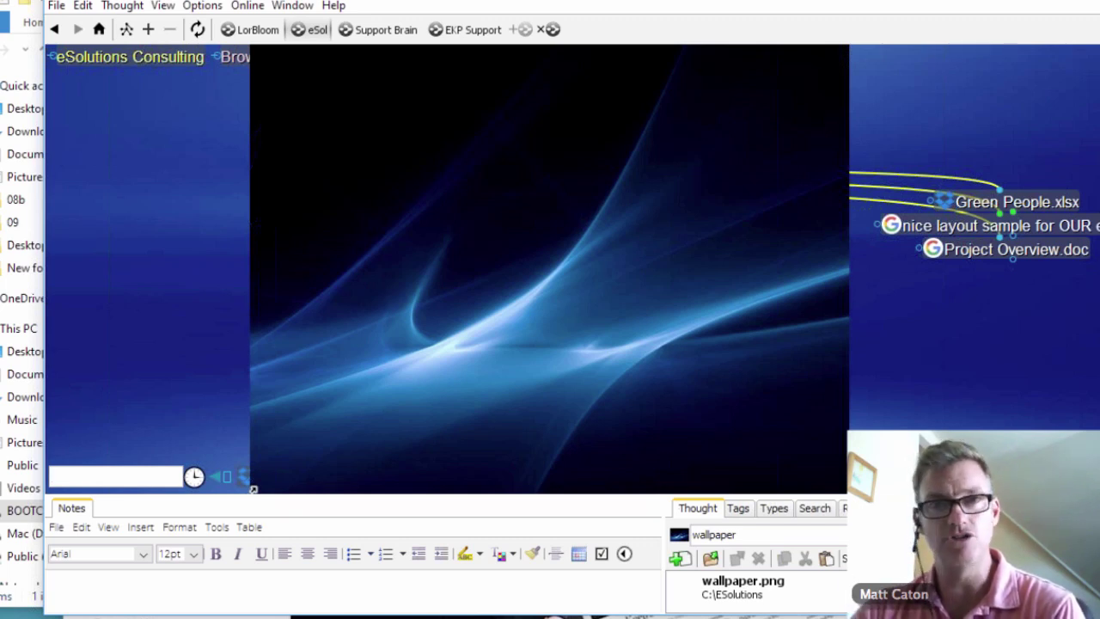
click(552, 222)
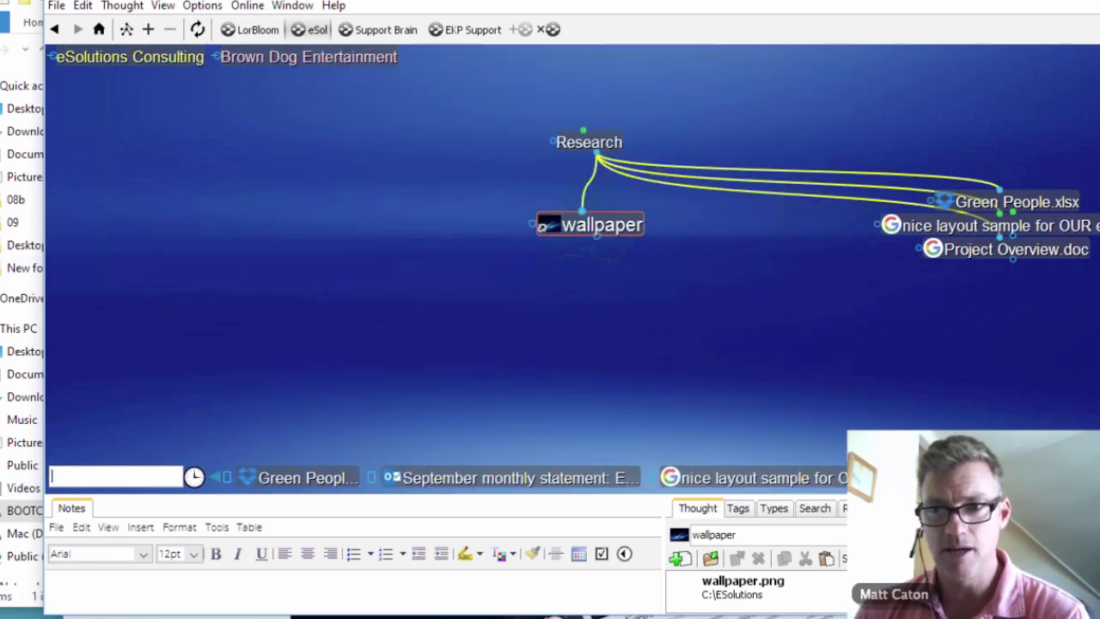
- Add buy-now.png and cube_grey.png from the ESolutions folder as child thoughts of wallpaper
key(alt+Tab)
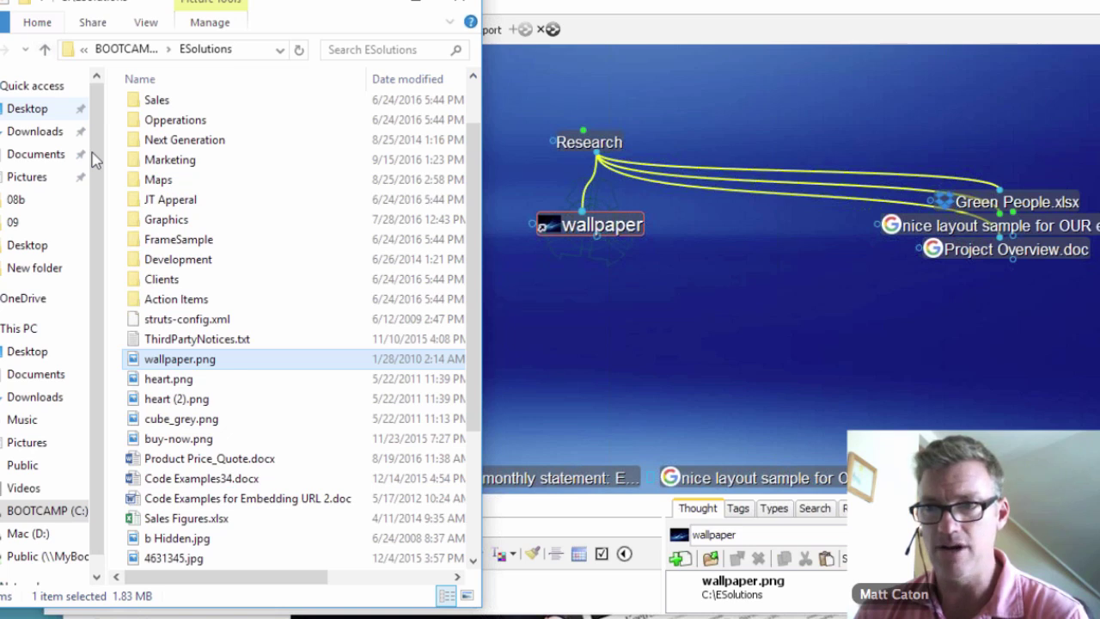
click(173, 440)
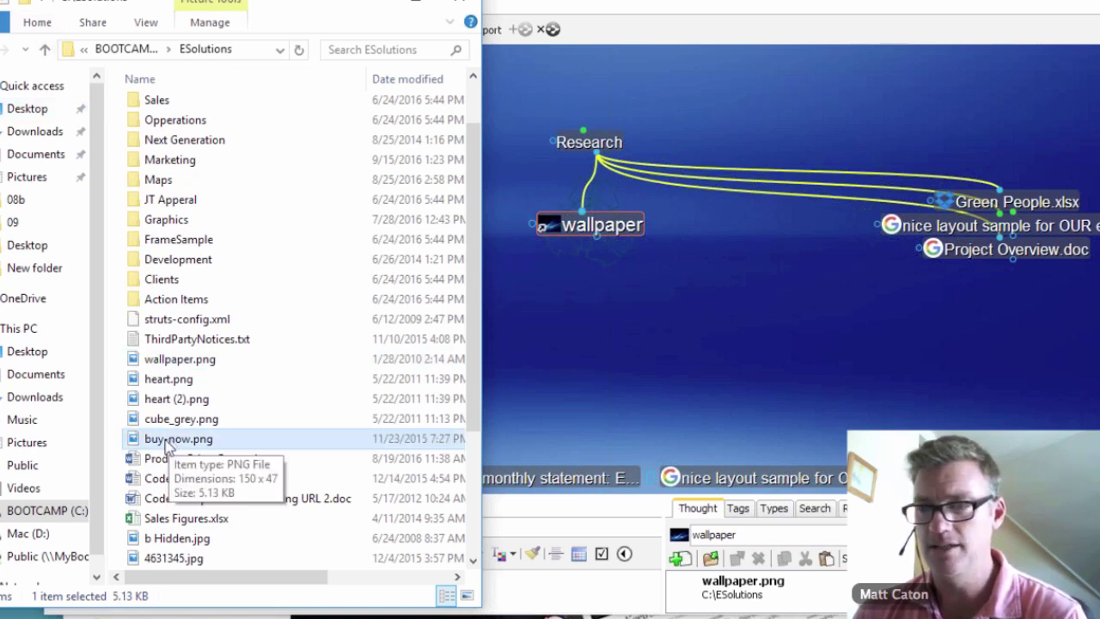
drag(167, 442, 651, 363)
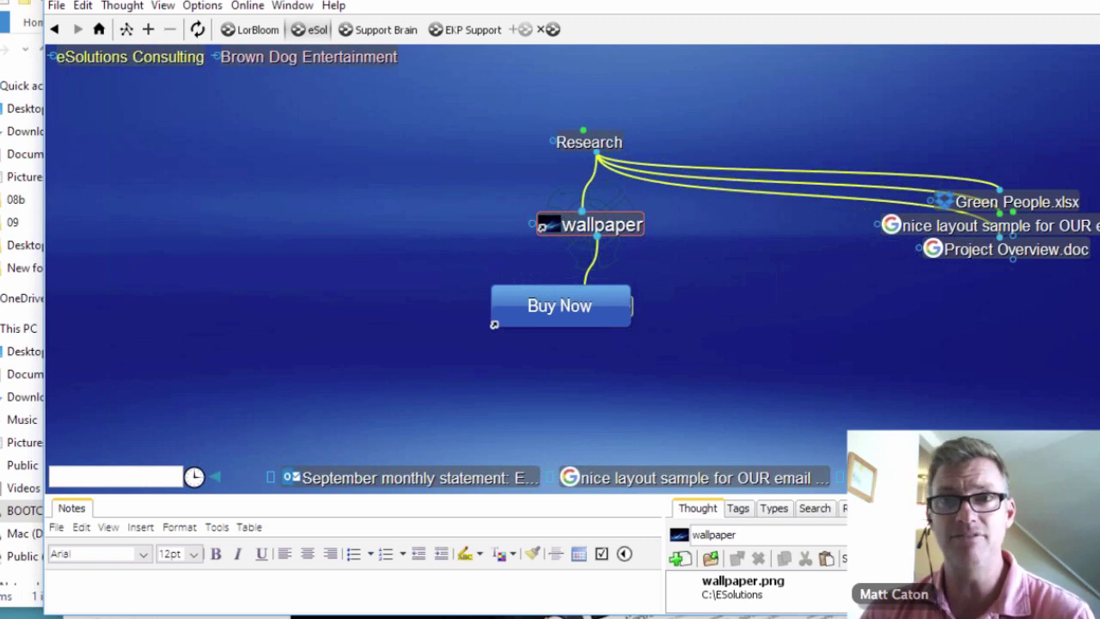
key(alt+Tab)
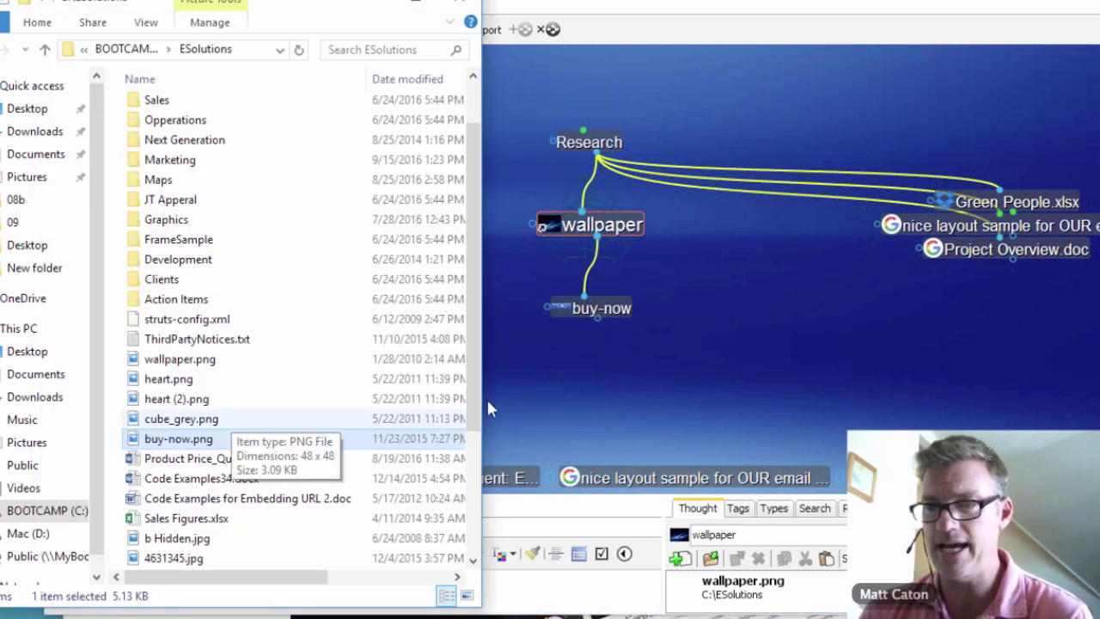
drag(234, 419, 727, 343)
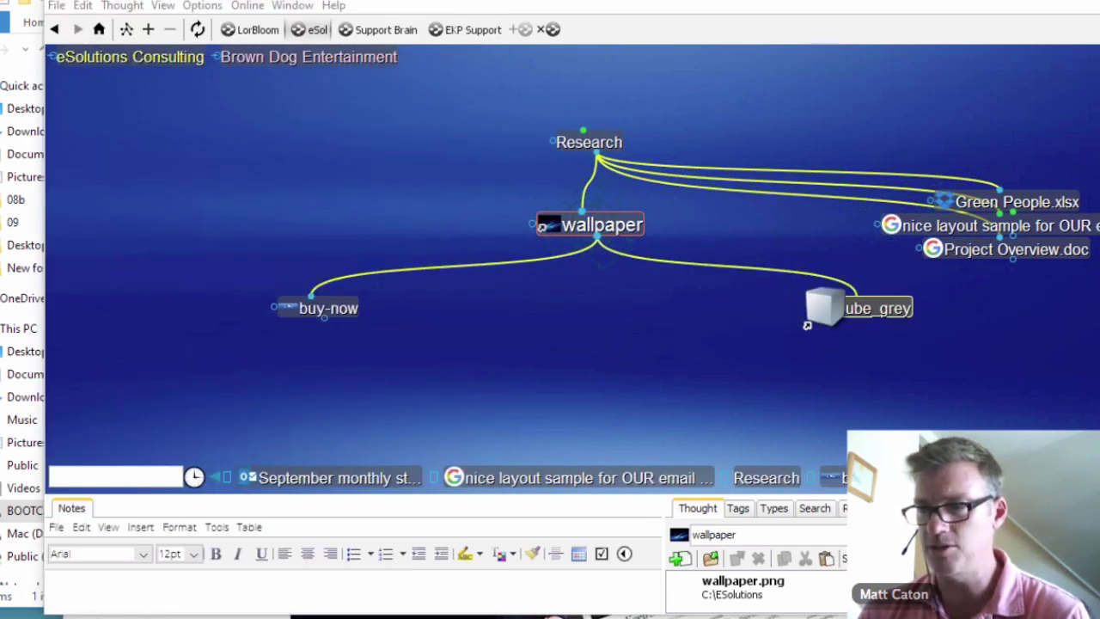
right_click(846, 307)
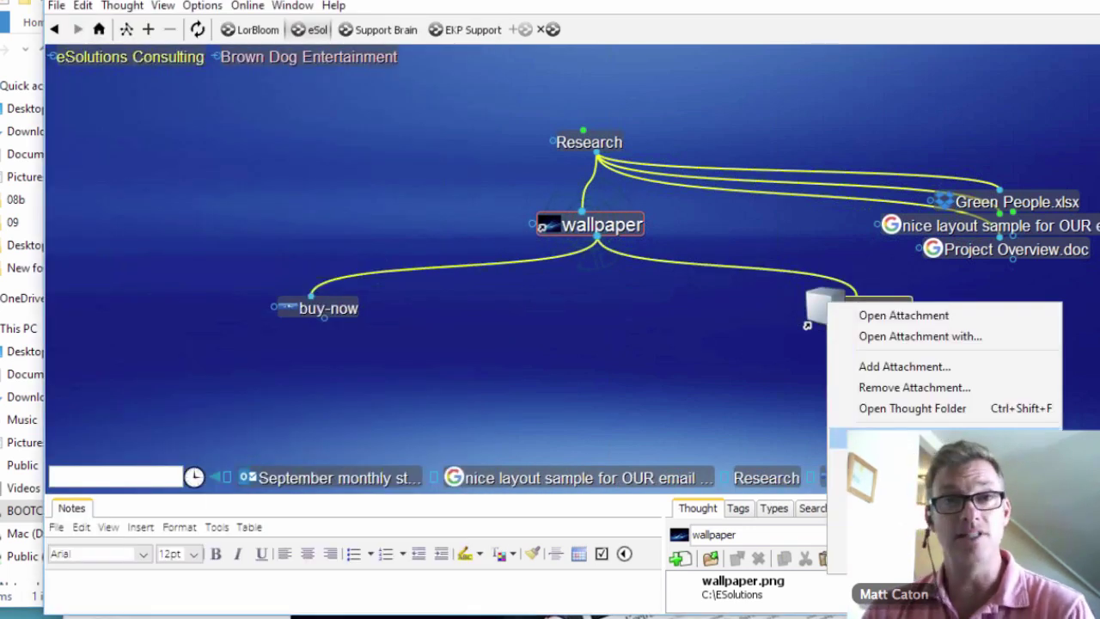
click(589, 373)
mouse_move(823, 307)
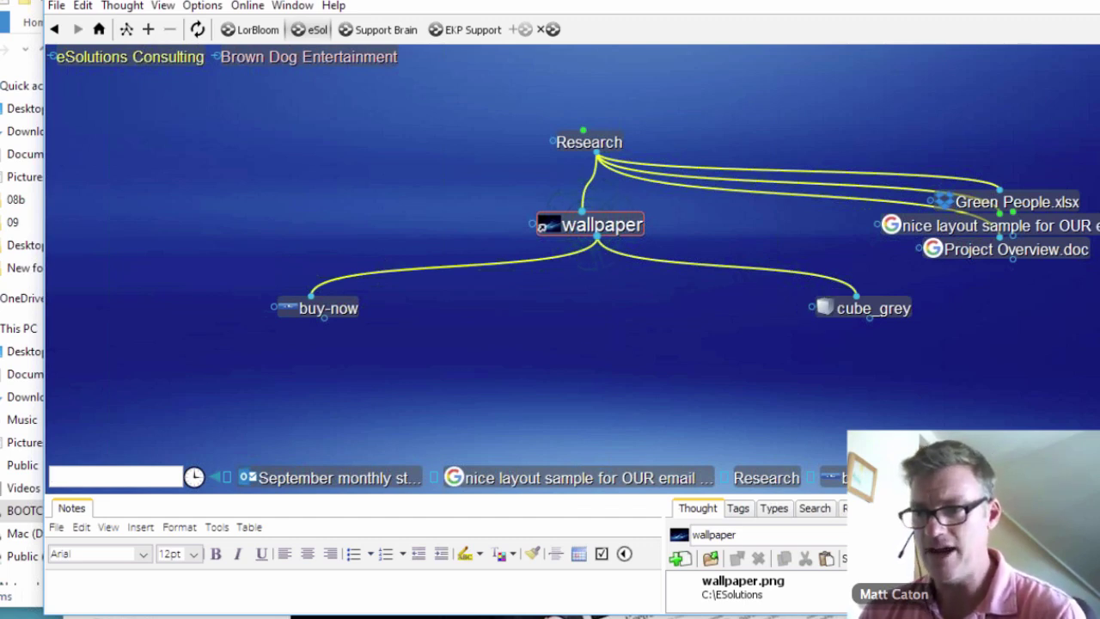
- Switch to the Gmail message in the browser, reposition its window and bring the tablet banner image into view
key(alt+Tab)
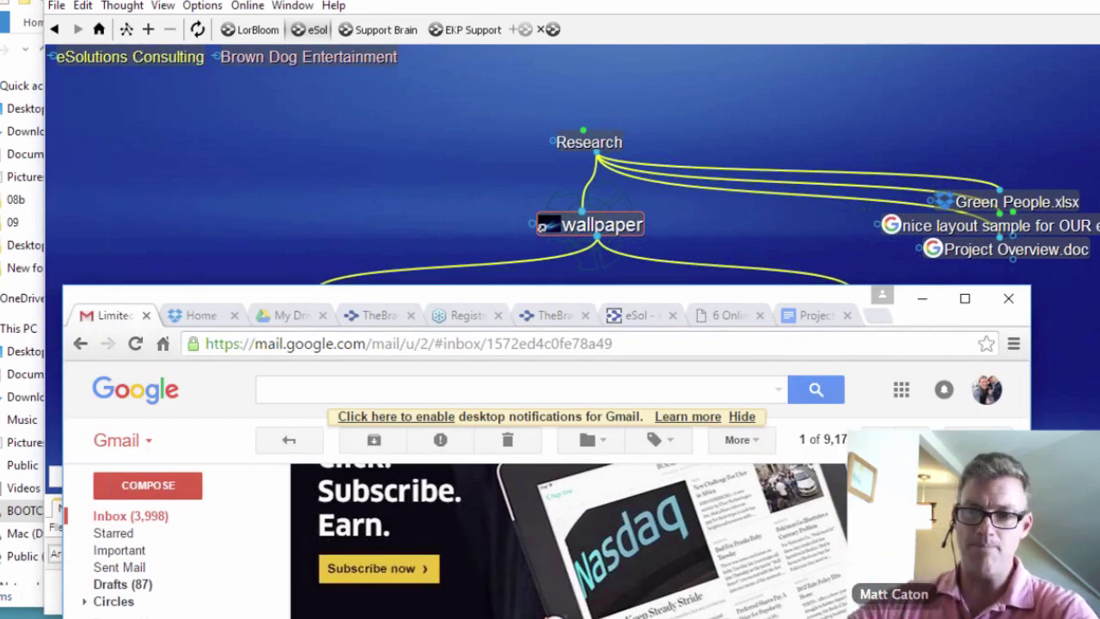
drag(729, 296, 693, 148)
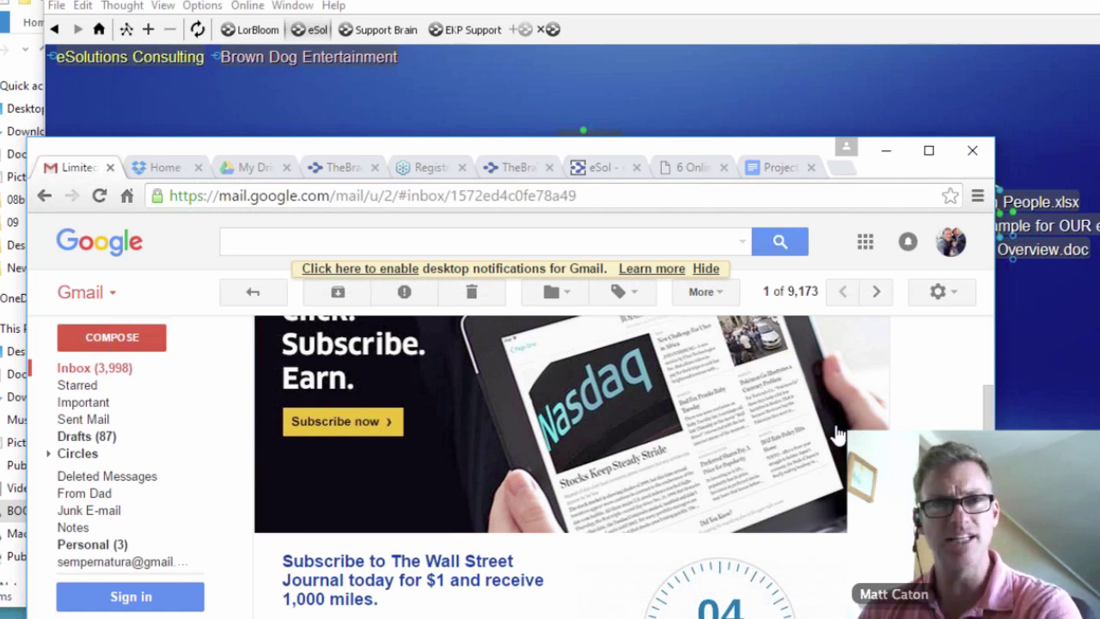
scroll(834, 429, up, 2)
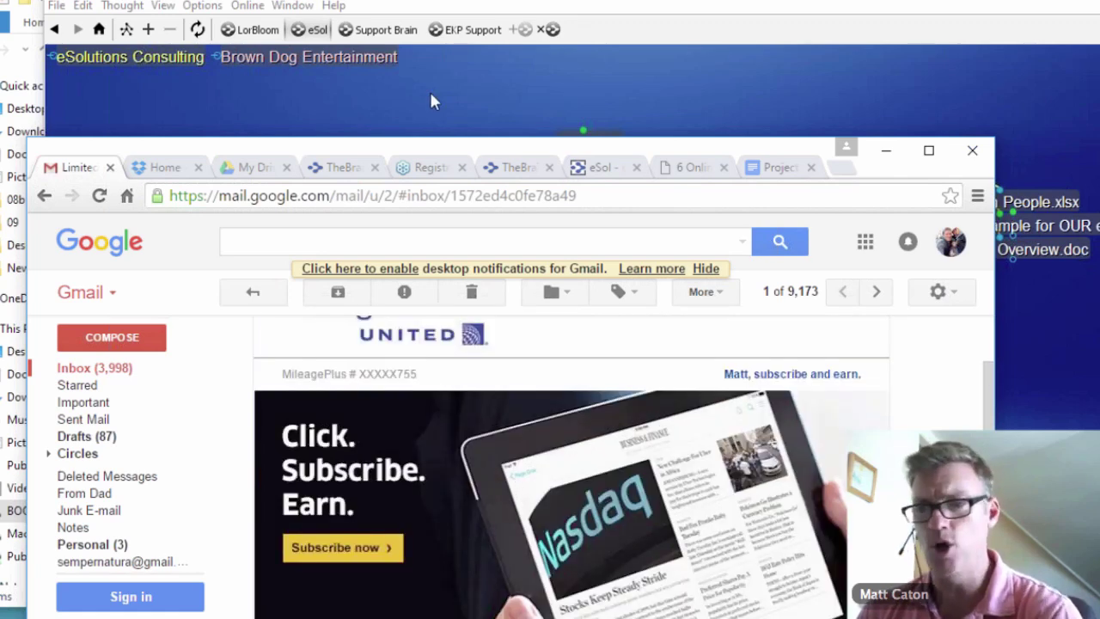
- Return to TheBrain and create a child thought named "holding an iOS device" under wallpaper
click(510, 86)
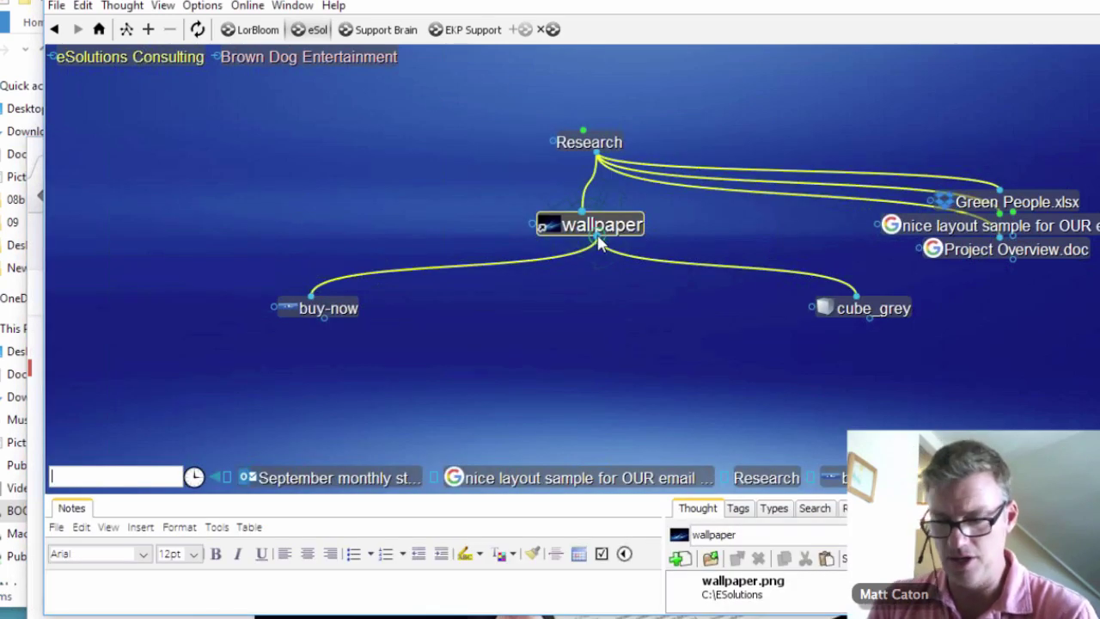
click(598, 242)
text(h)
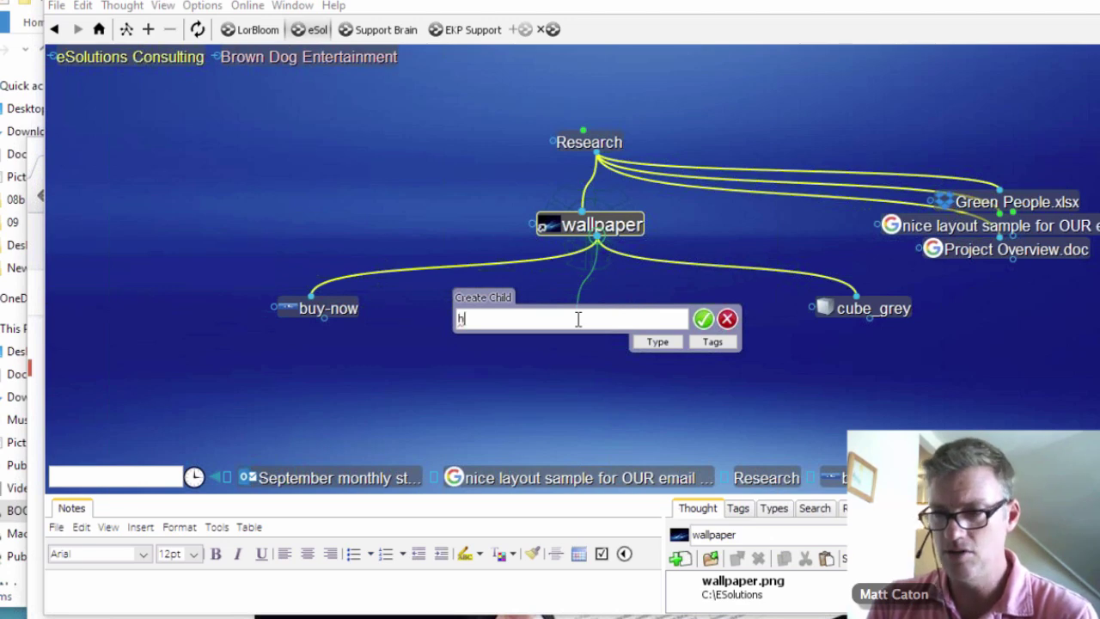
text(olding an )
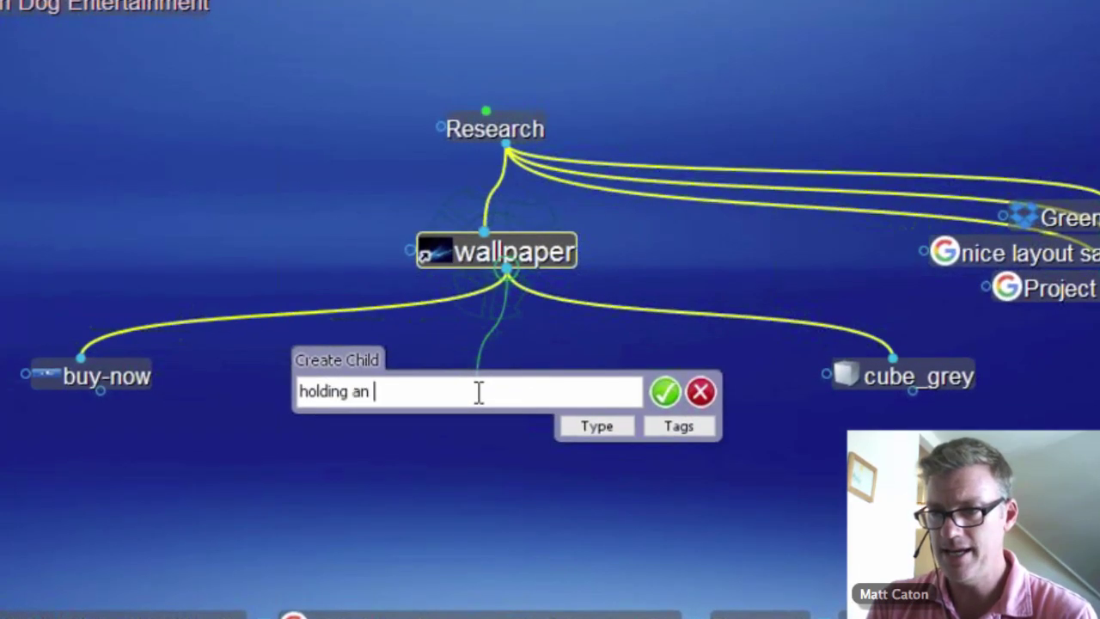
text(io)
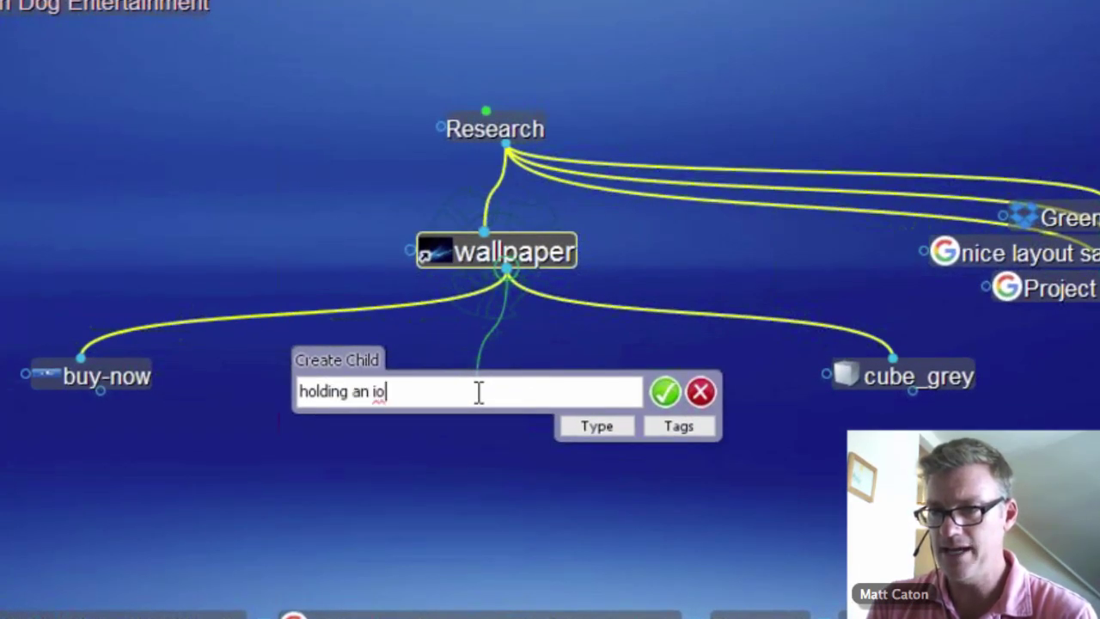
key(BackSpace)
text(OS de)
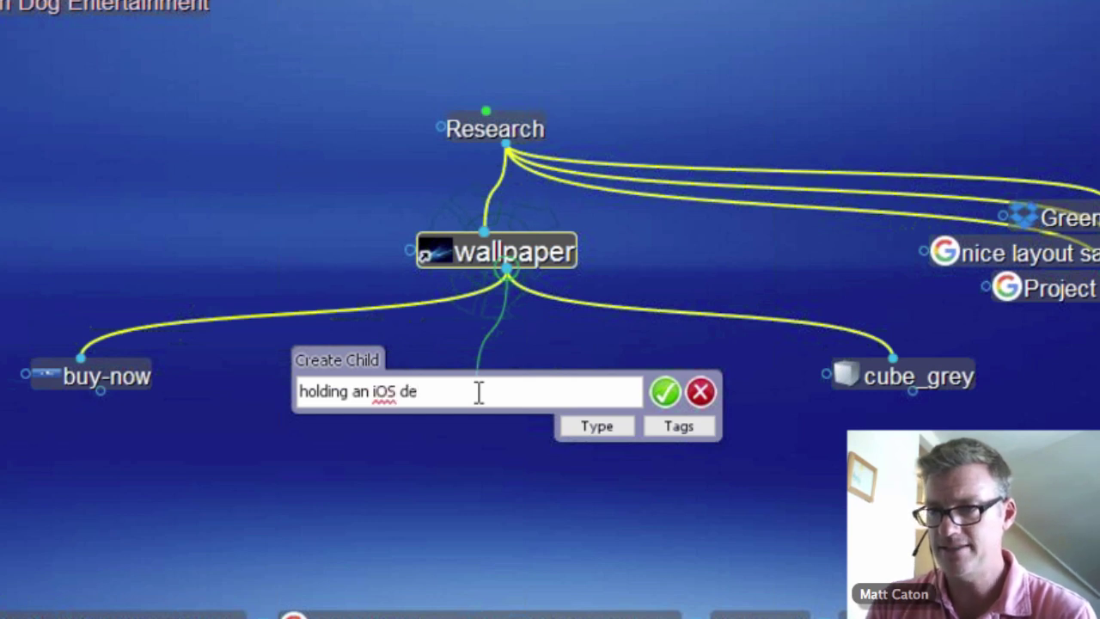
text(vice)
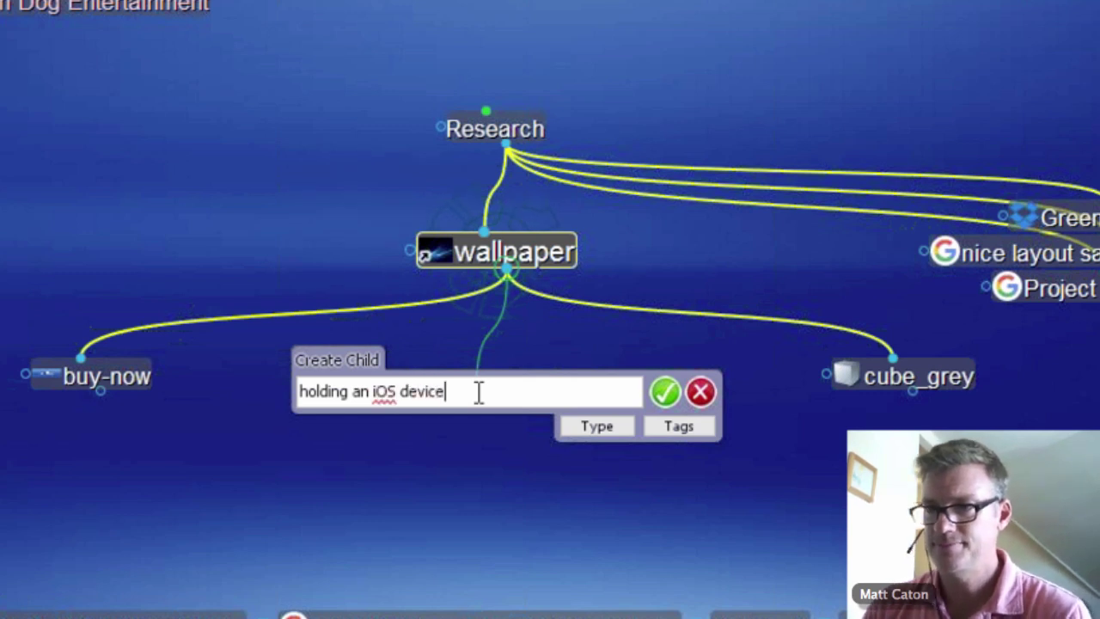
key(Return)
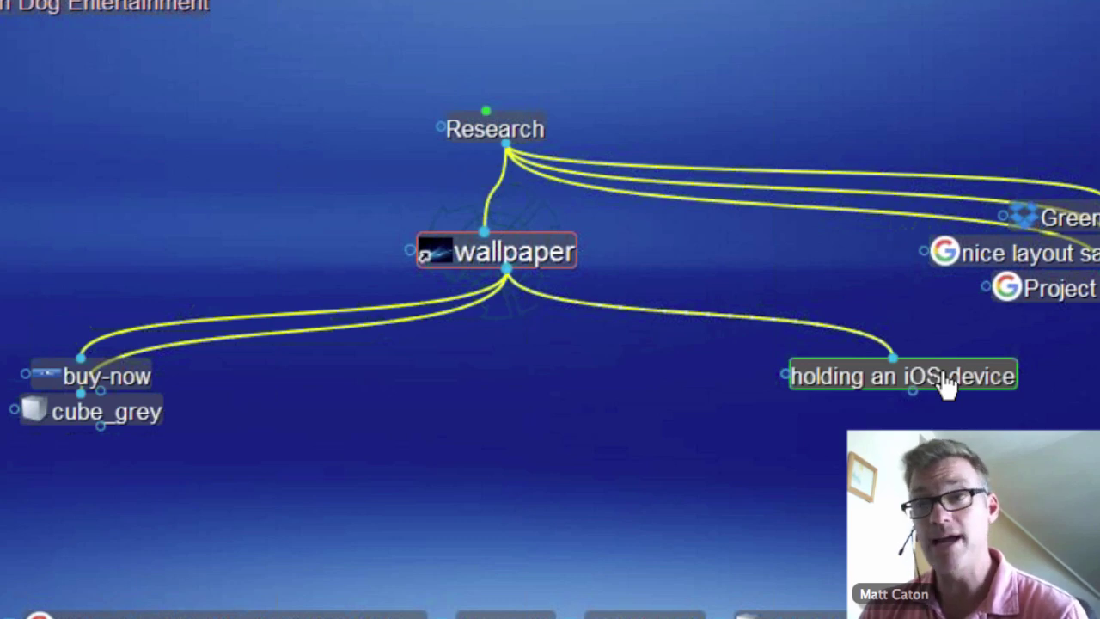
- Activate "holding an iOS device" and capture the Gmail message's tablet banner image from the screen as its thought icon
click(942, 378)
right_click(399, 249)
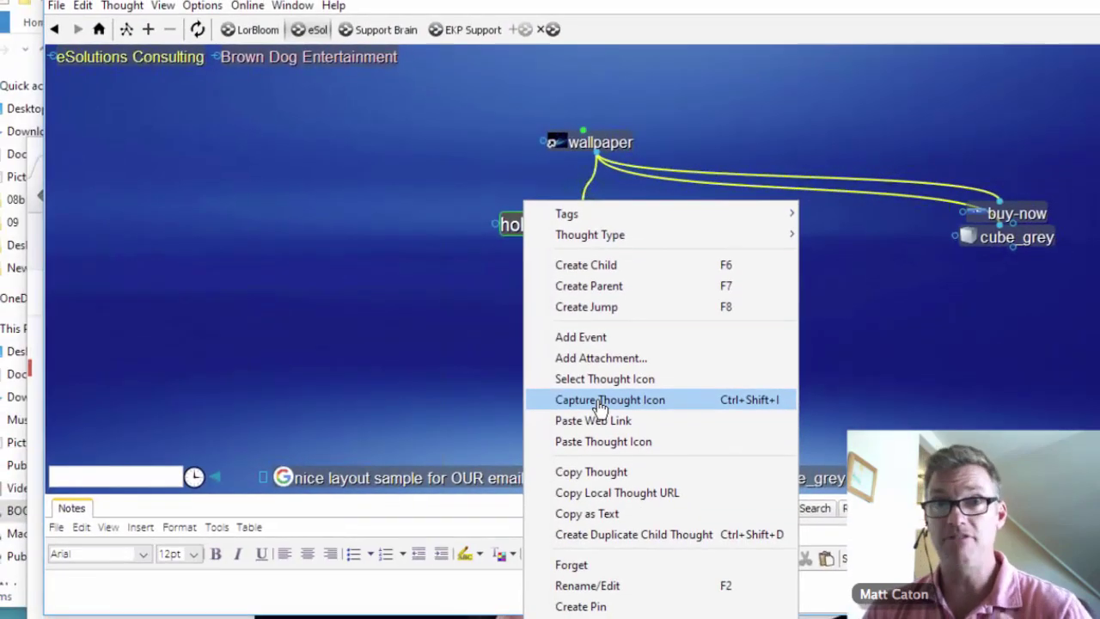
click(507, 512)
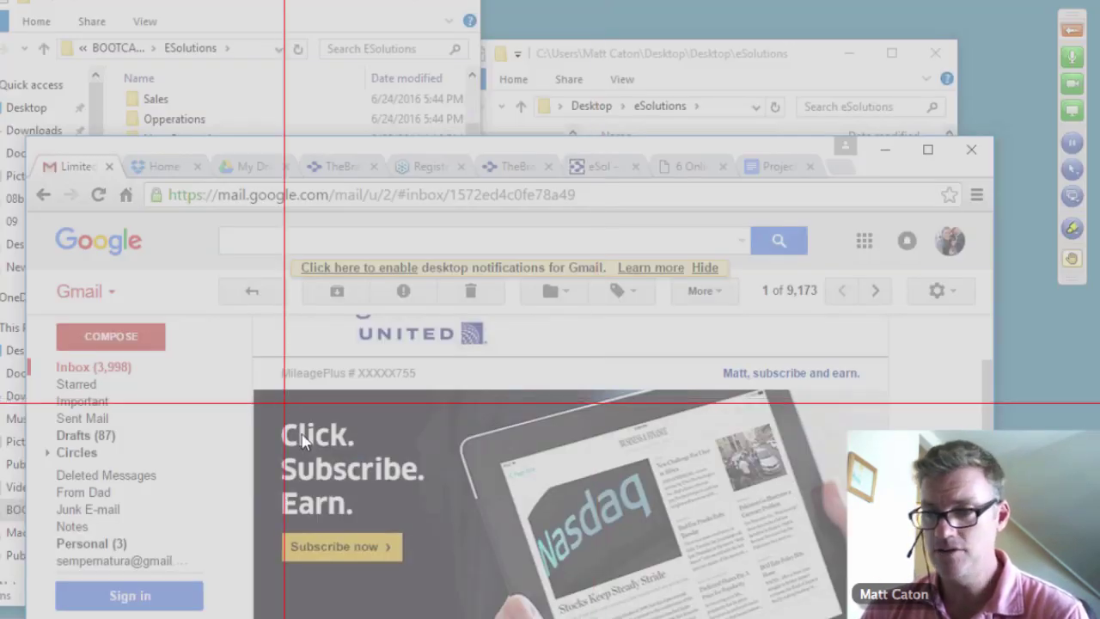
drag(256, 392, 887, 618)
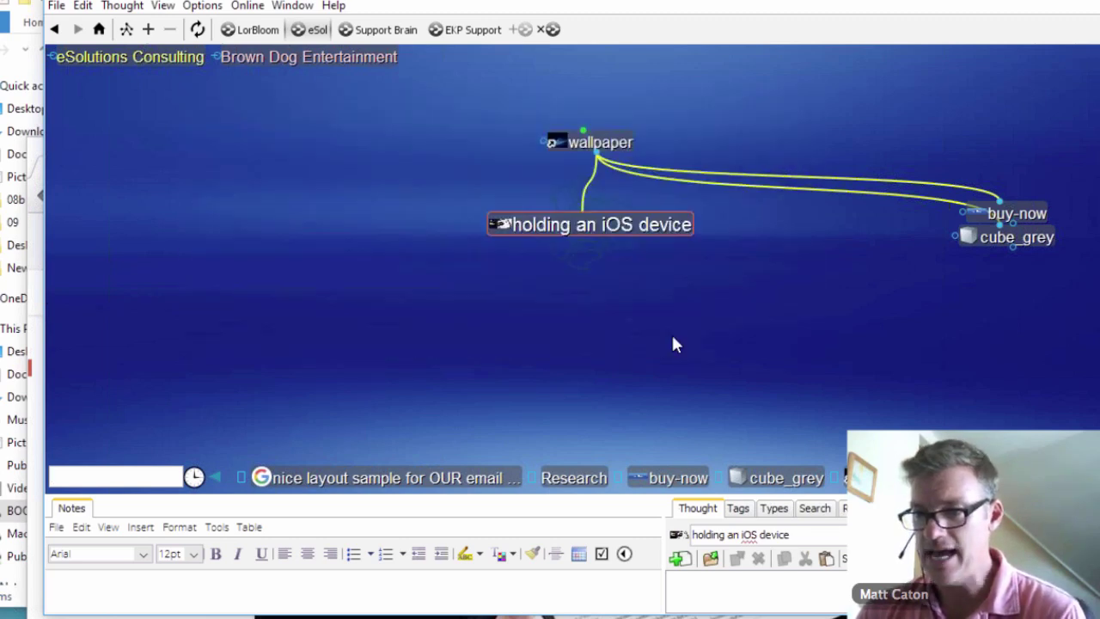
- Open the folder that stores the icon file of "holding an iOS device" and return to the thought
click(713, 557)
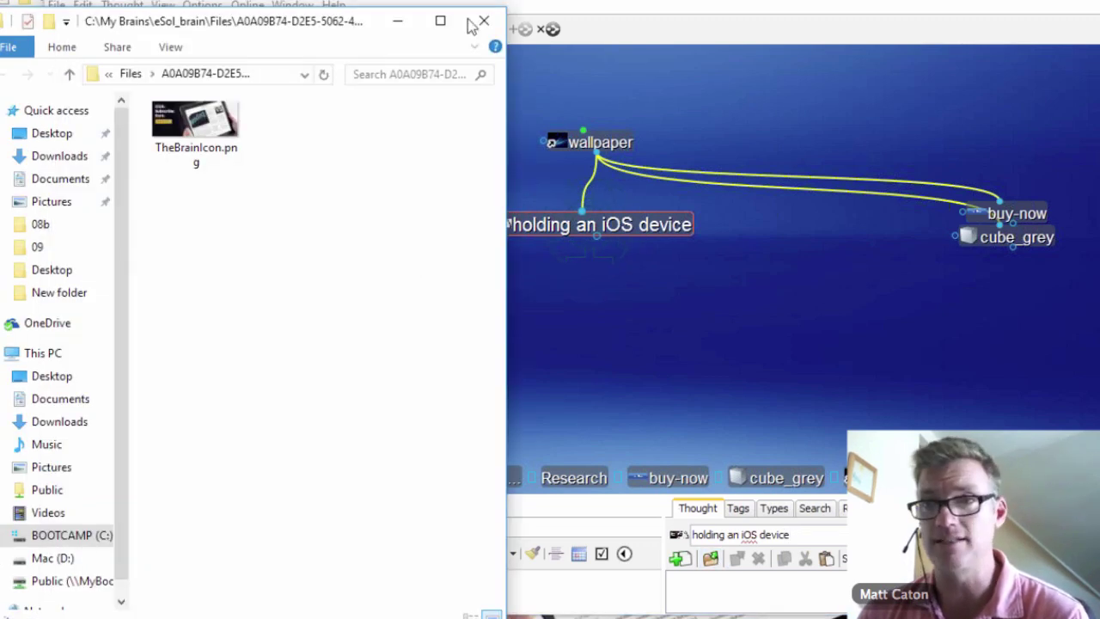
click(557, 342)
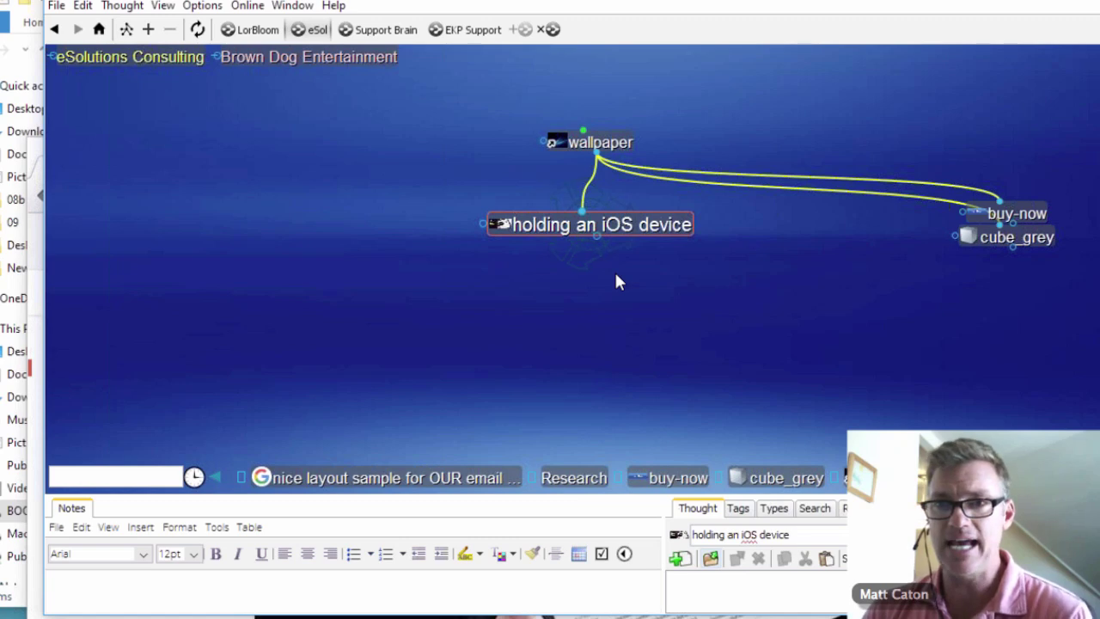
- Synchronize the eSol Brain with TheBrain Cloud Services, using the Sync now option
click(198, 30)
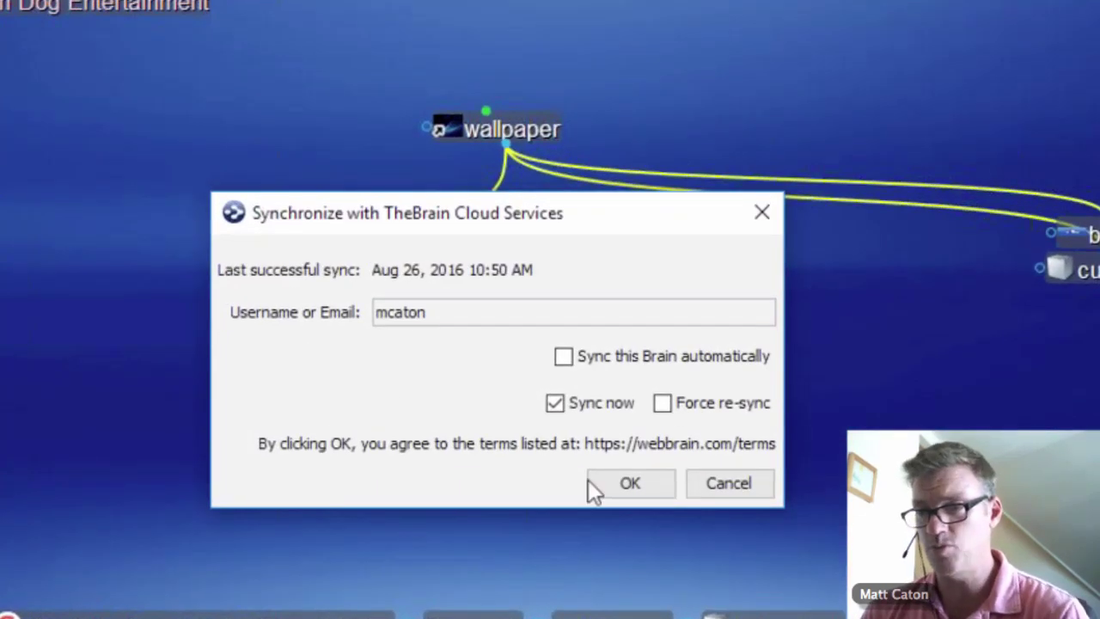
click(632, 490)
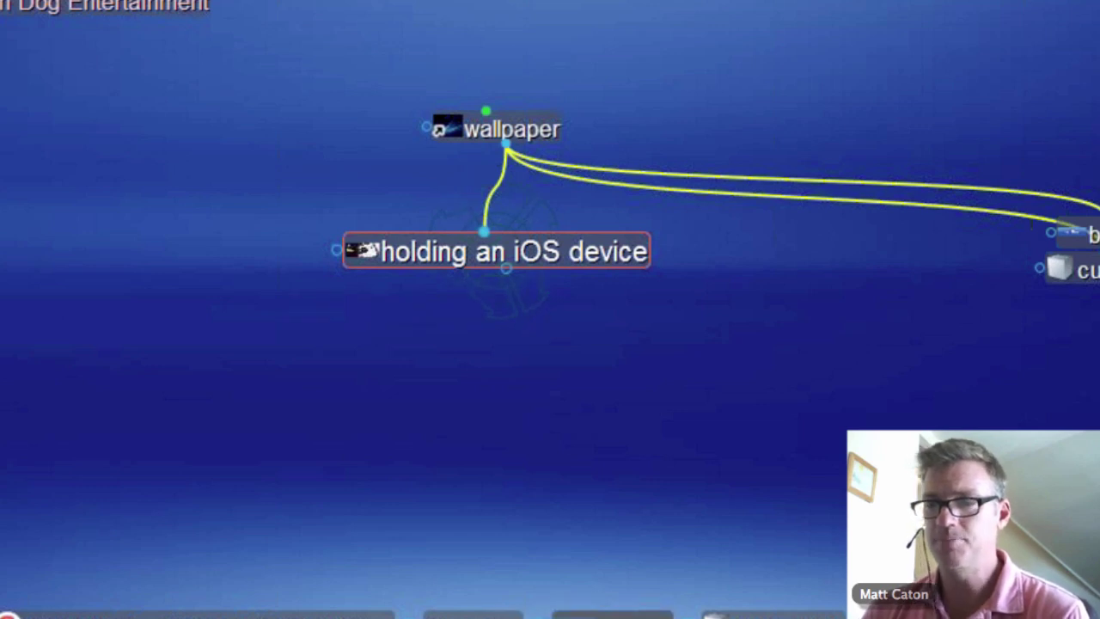
- Switch to the browser, go to the webbrain.com account page and open the eSol Brain from Your Brains
key(alt+Tab)
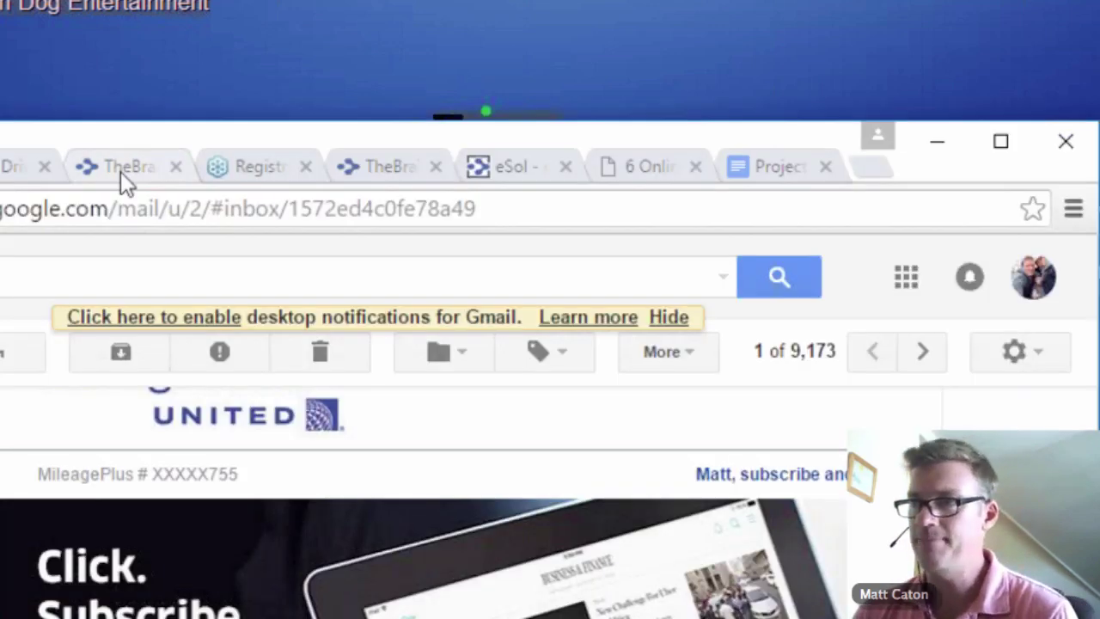
click(120, 171)
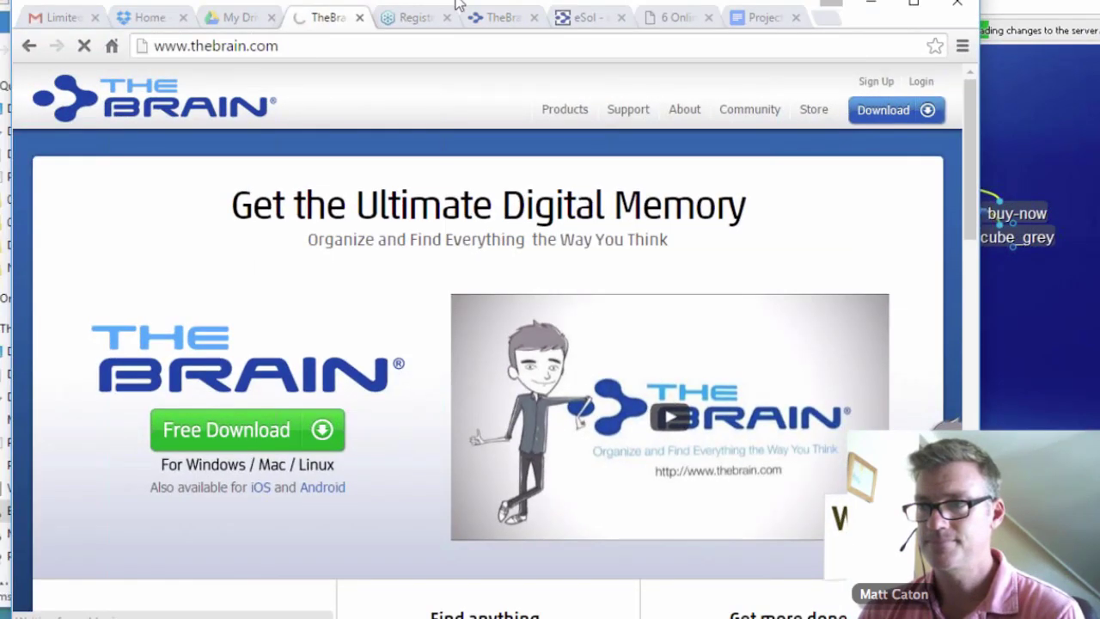
drag(456, 4, 462, 0)
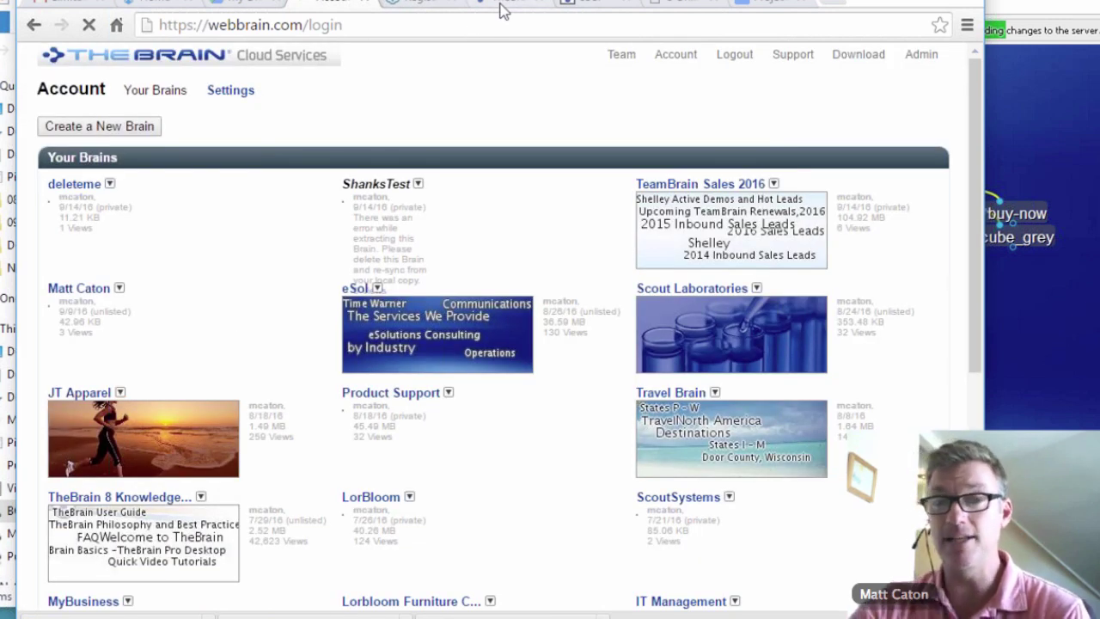
click(675, 55)
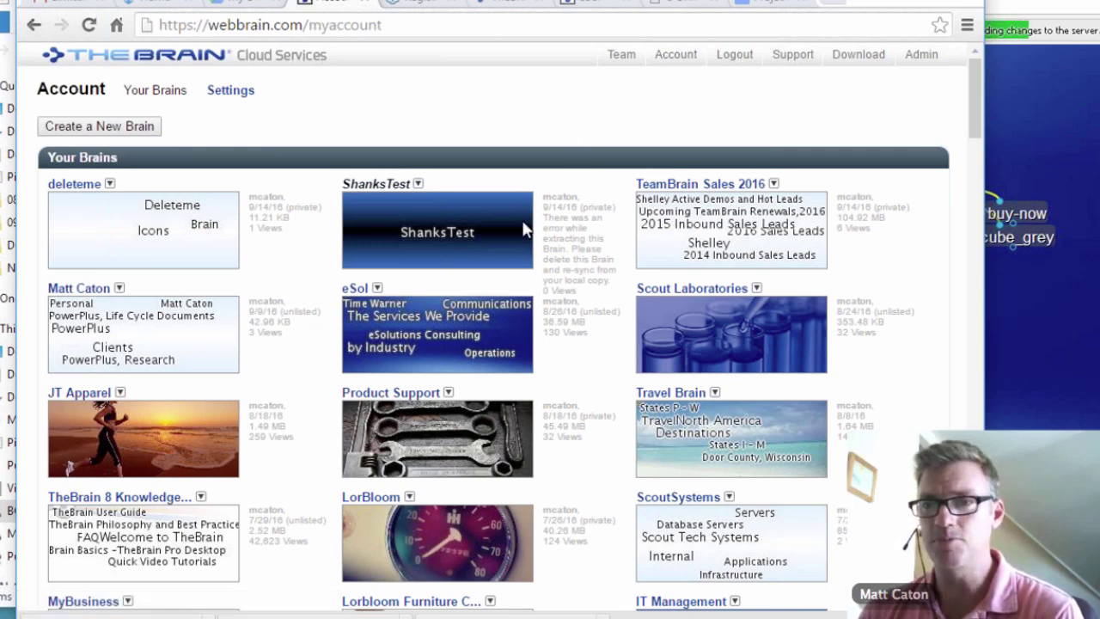
click(438, 342)
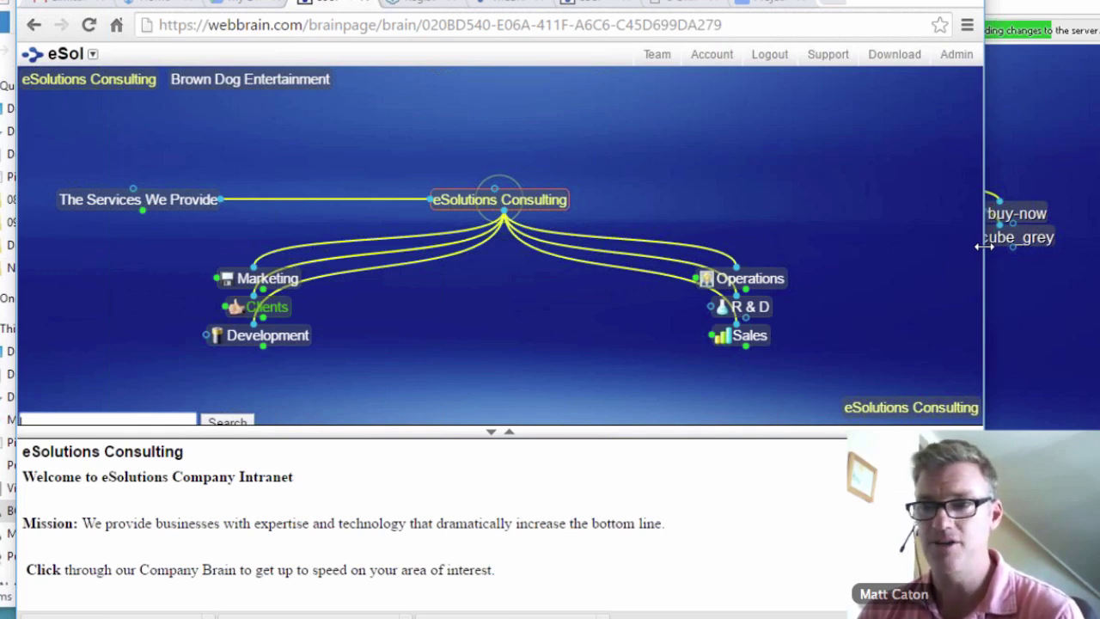
- Narrow the browser window and the desktop TheBrain window so both Brains can be viewed side by side
drag(984, 247, 696, 246)
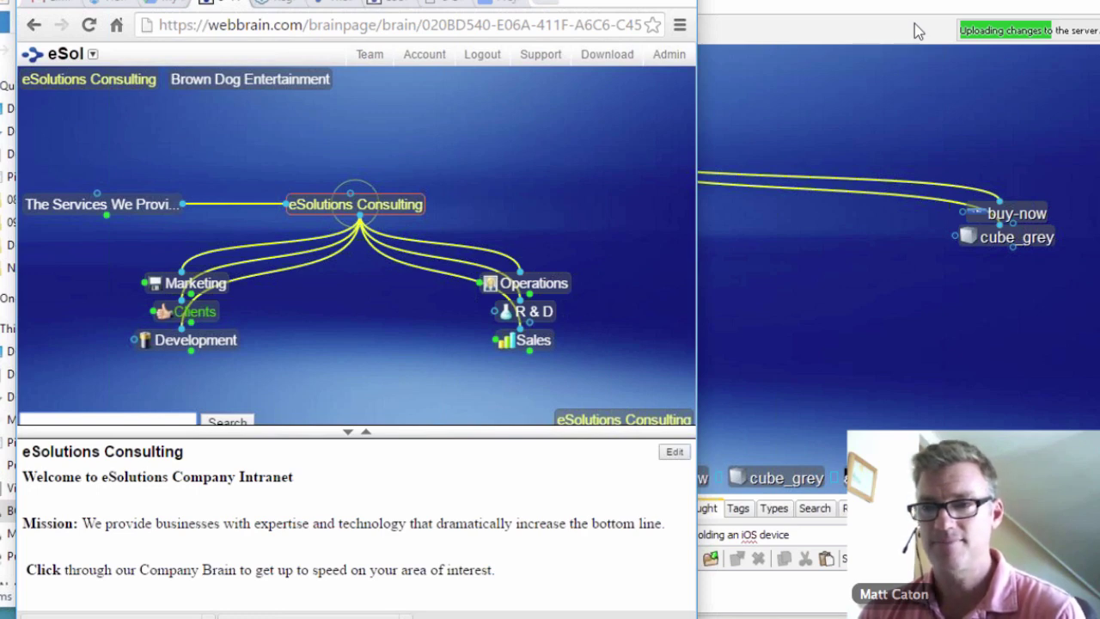
click(45, 234)
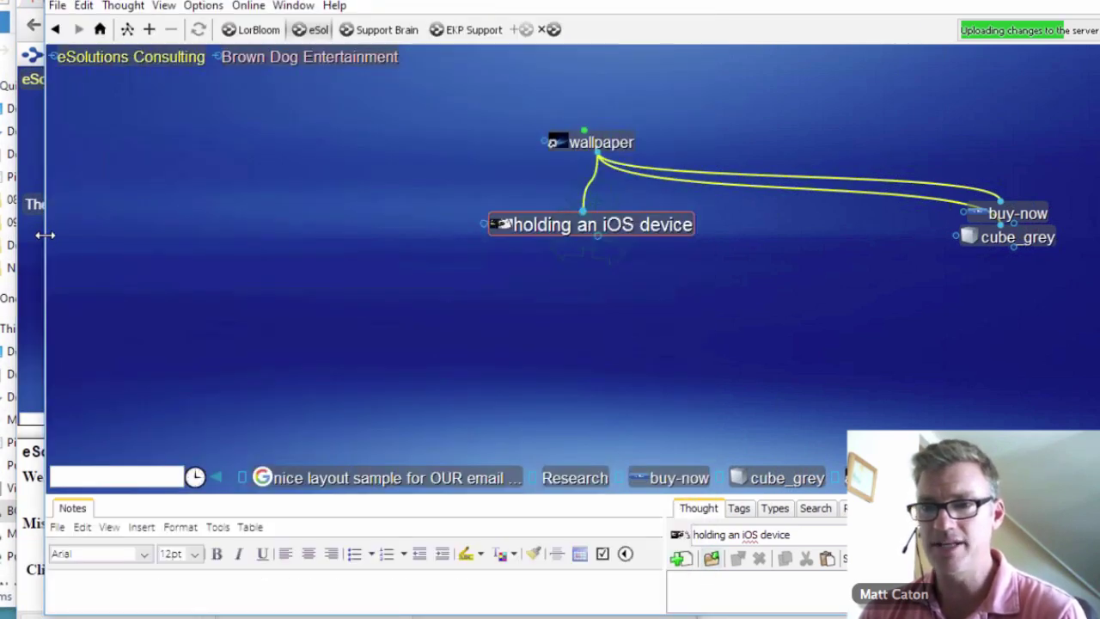
drag(44, 234, 384, 258)
- Browse the online eSol Brain through Clients, Service Level, Gold, Time Warner and New Marketing Program to the Funding thought
click(209, 317)
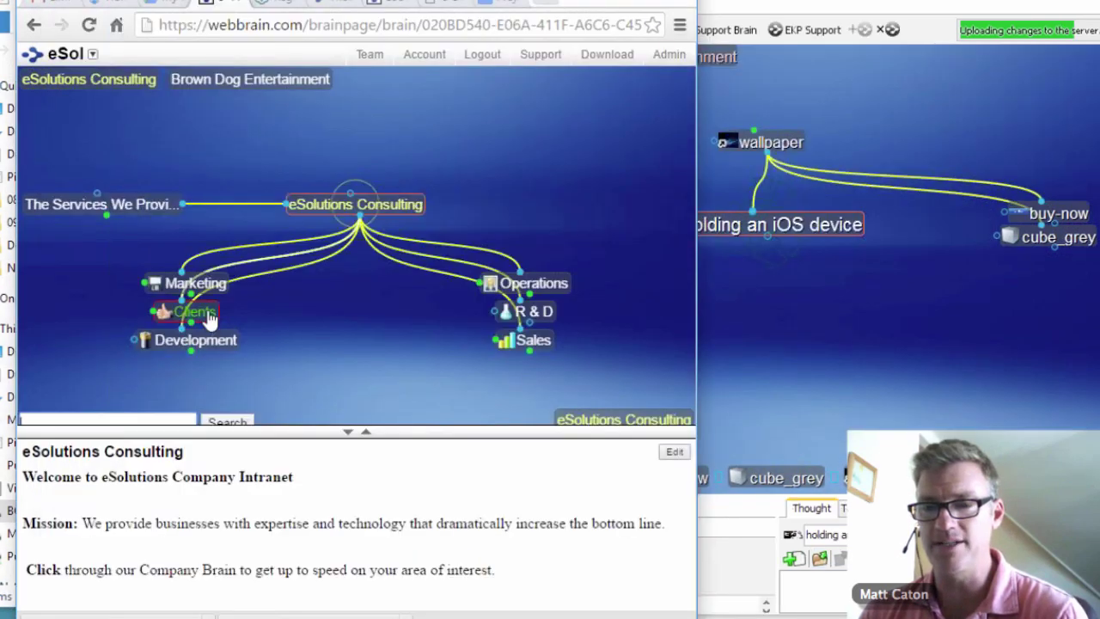
click(222, 315)
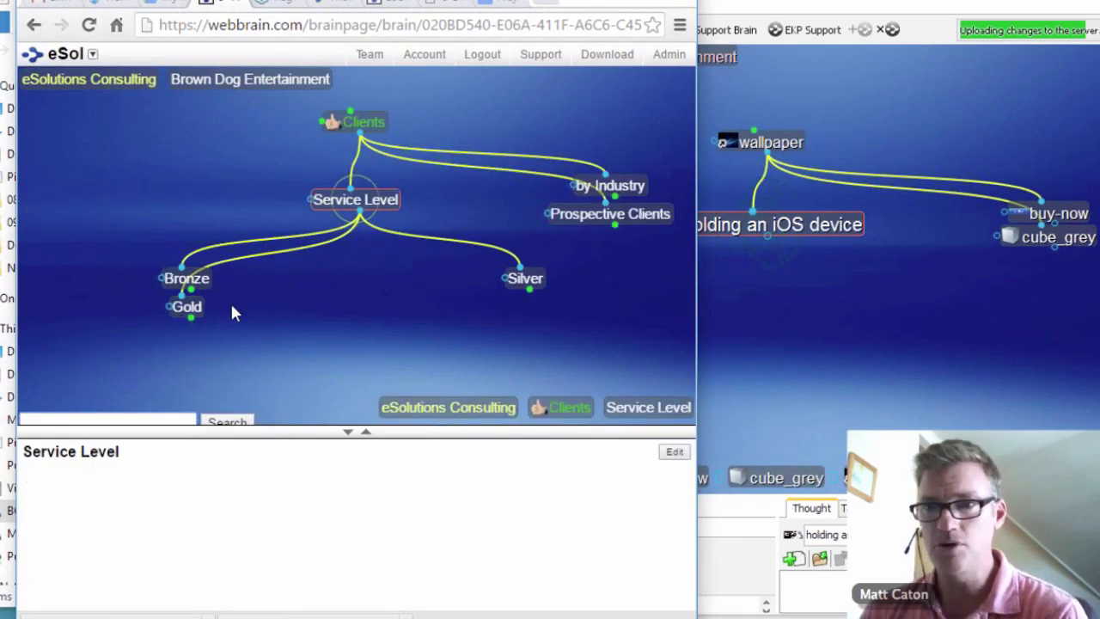
click(204, 308)
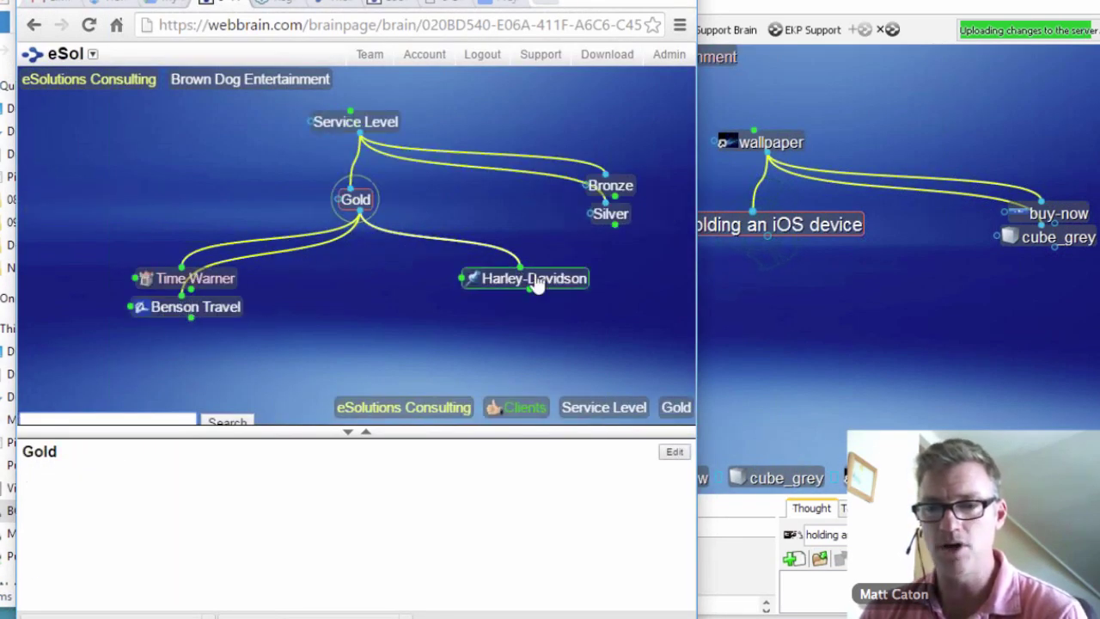
click(206, 280)
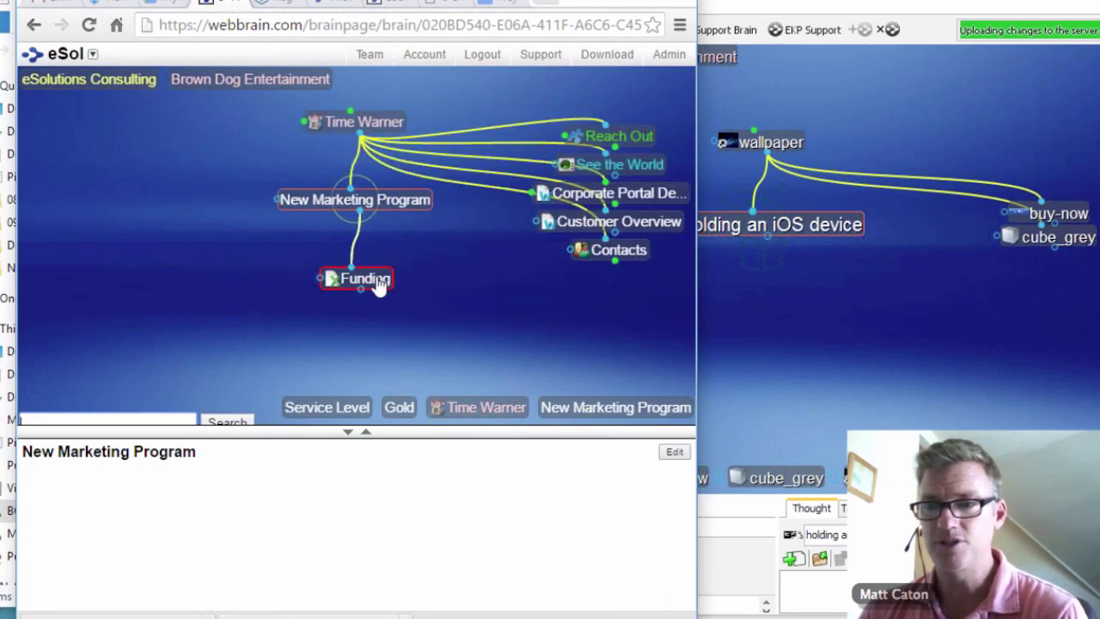
click(377, 280)
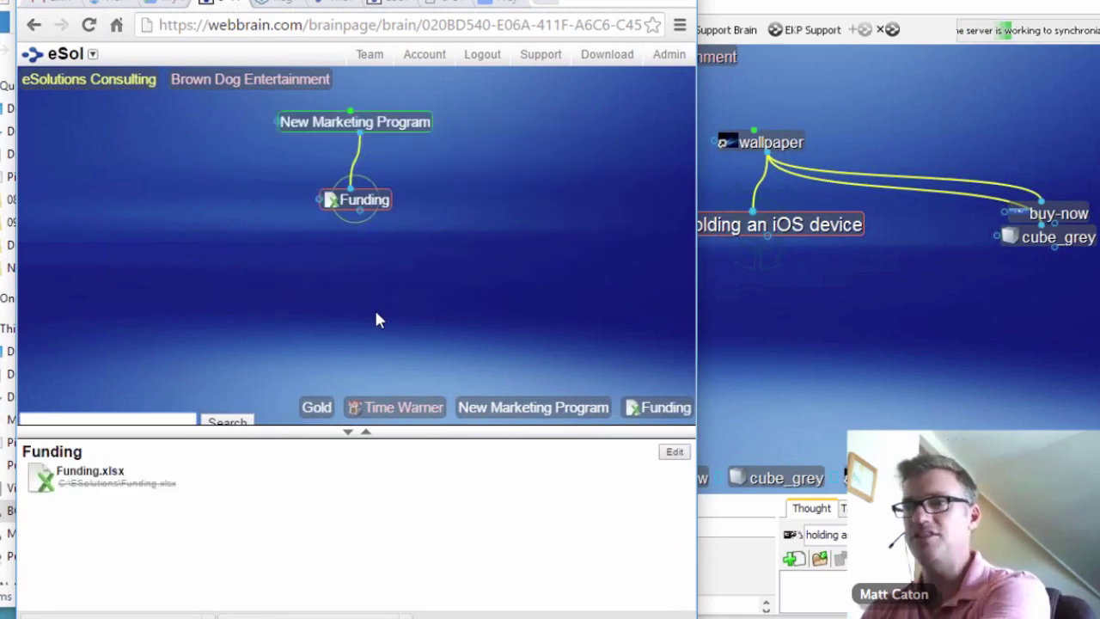
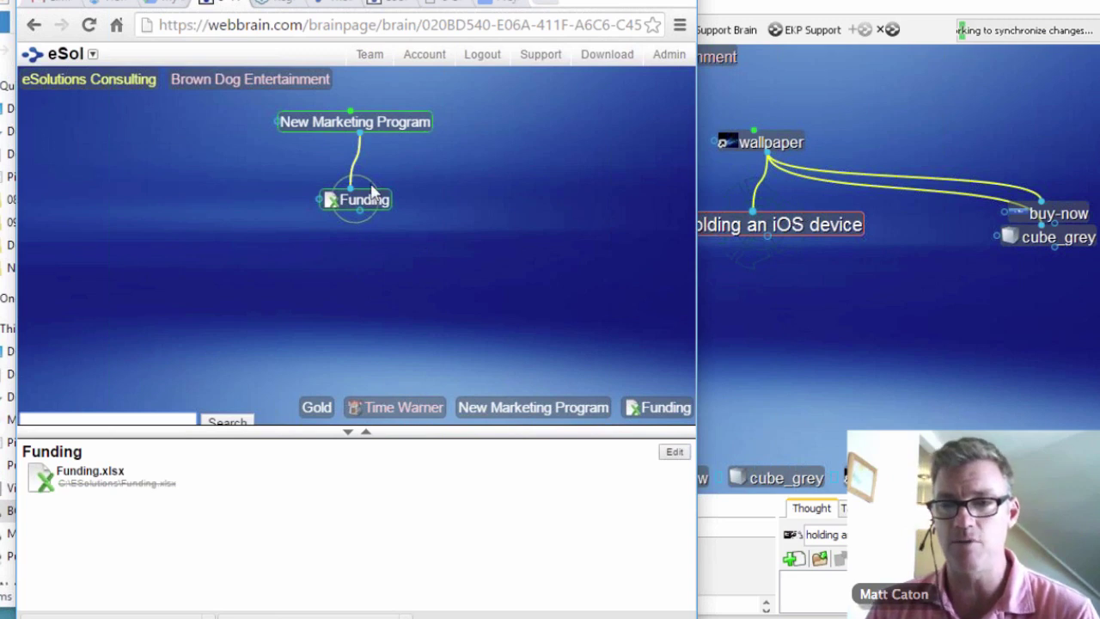
- Review the sharing link and embed code for the Funding thought, then dismiss the sharing options
right_click(142, 197)
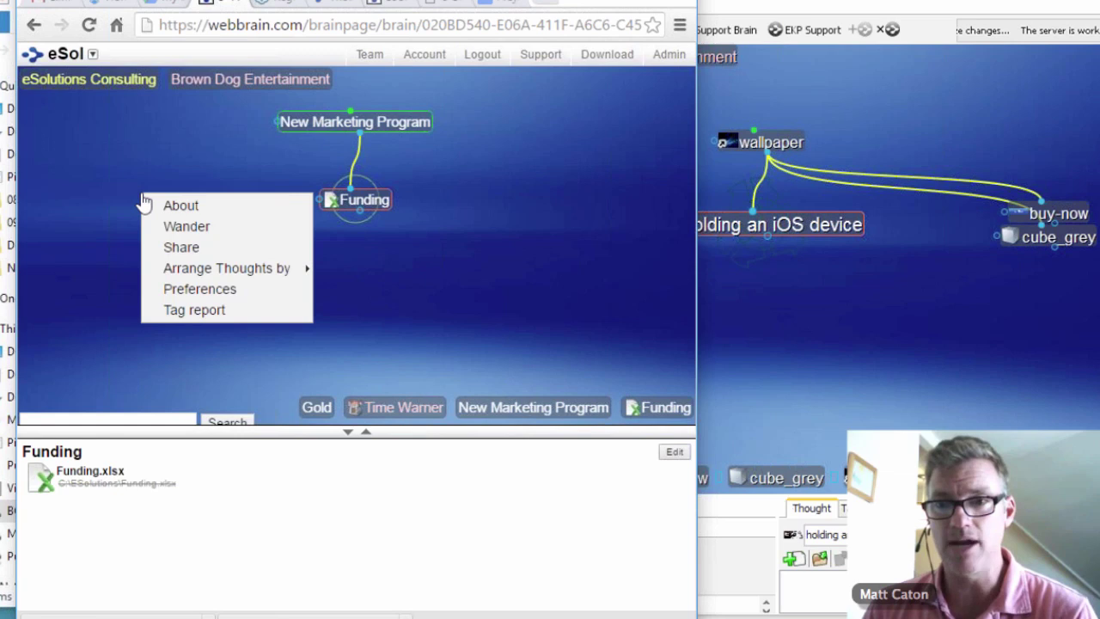
click(184, 248)
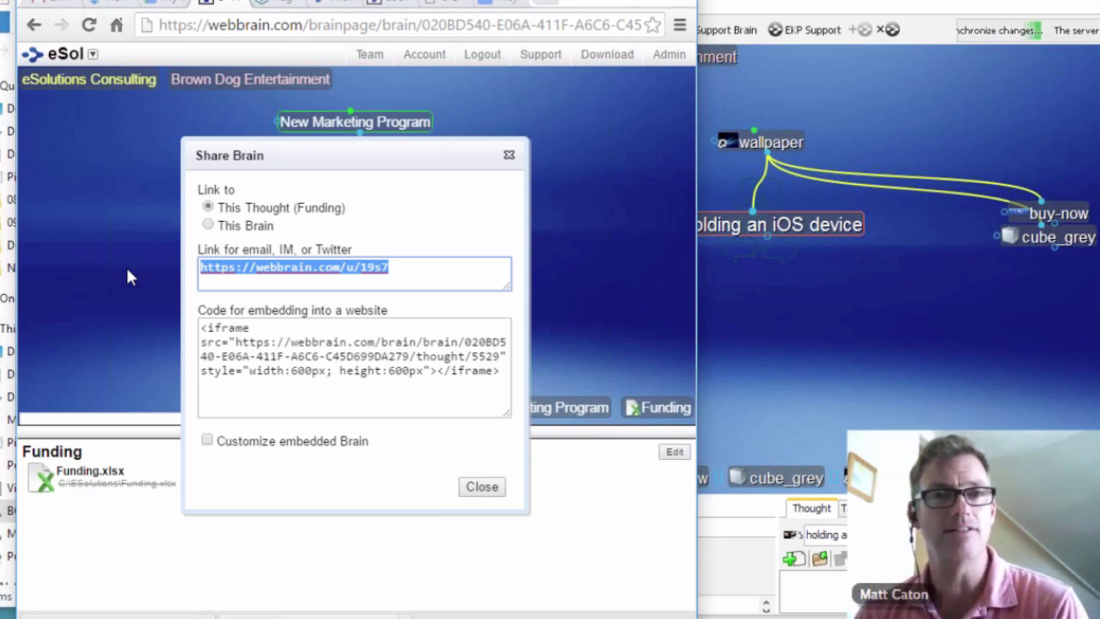
click(508, 156)
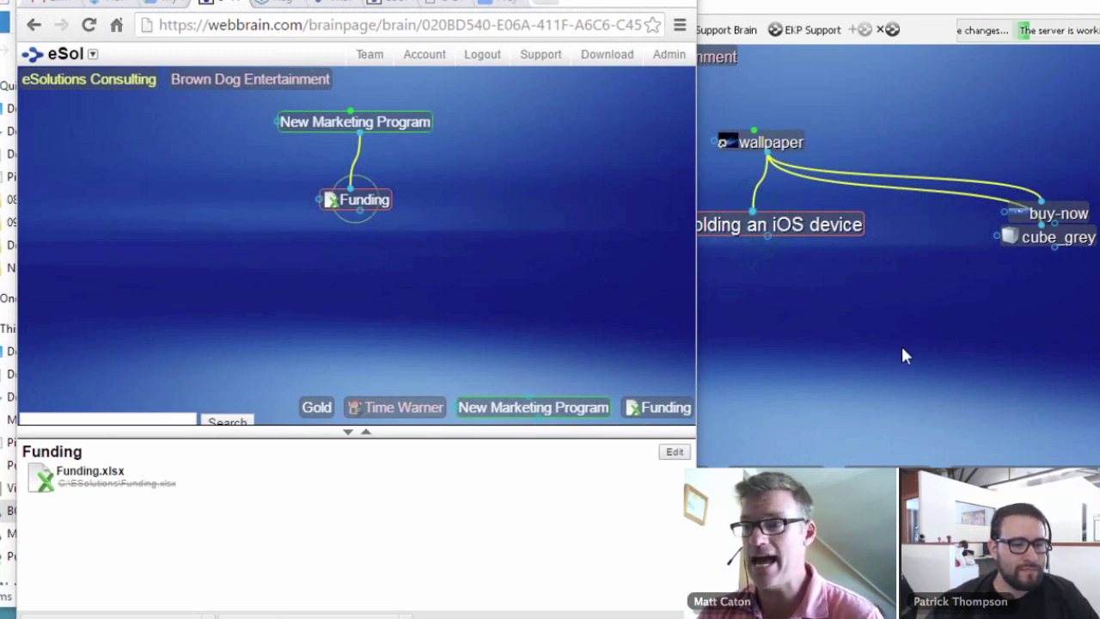
- Return to TheBrain, maximize it and open the attachment templates folder while adding an attachment to "holding an iOS device"
click(889, 161)
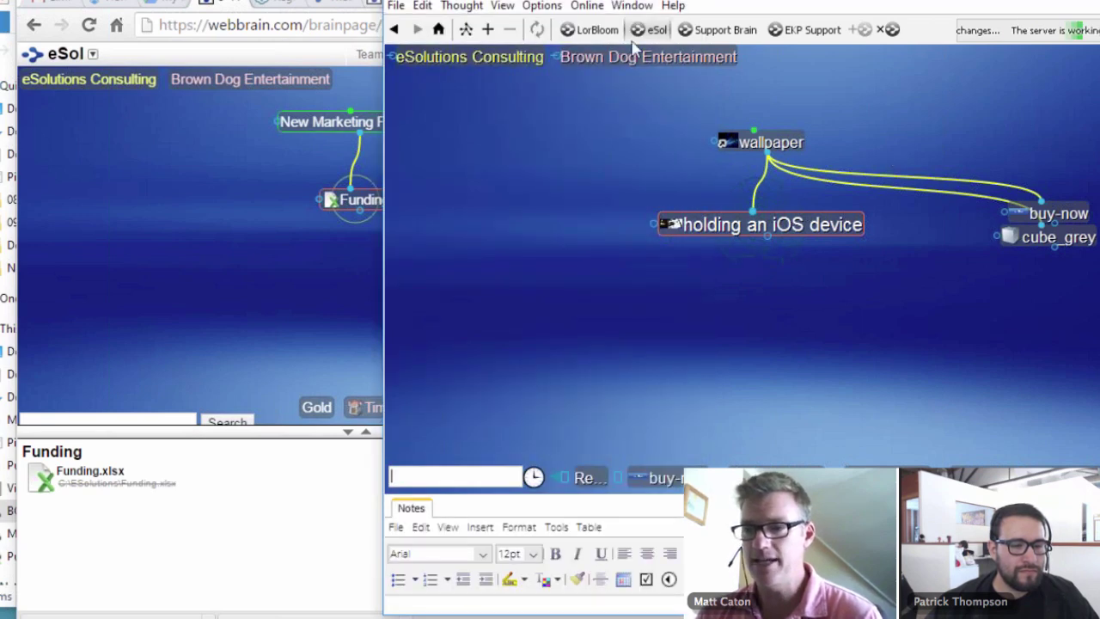
key(super+Up)
right_click(518, 235)
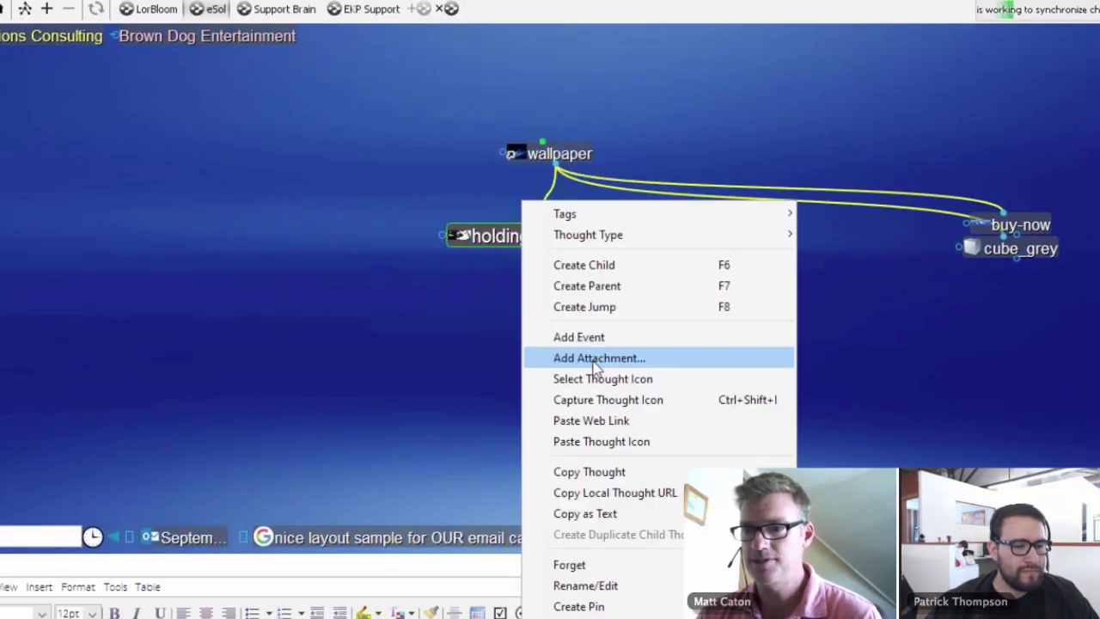
key(Escape)
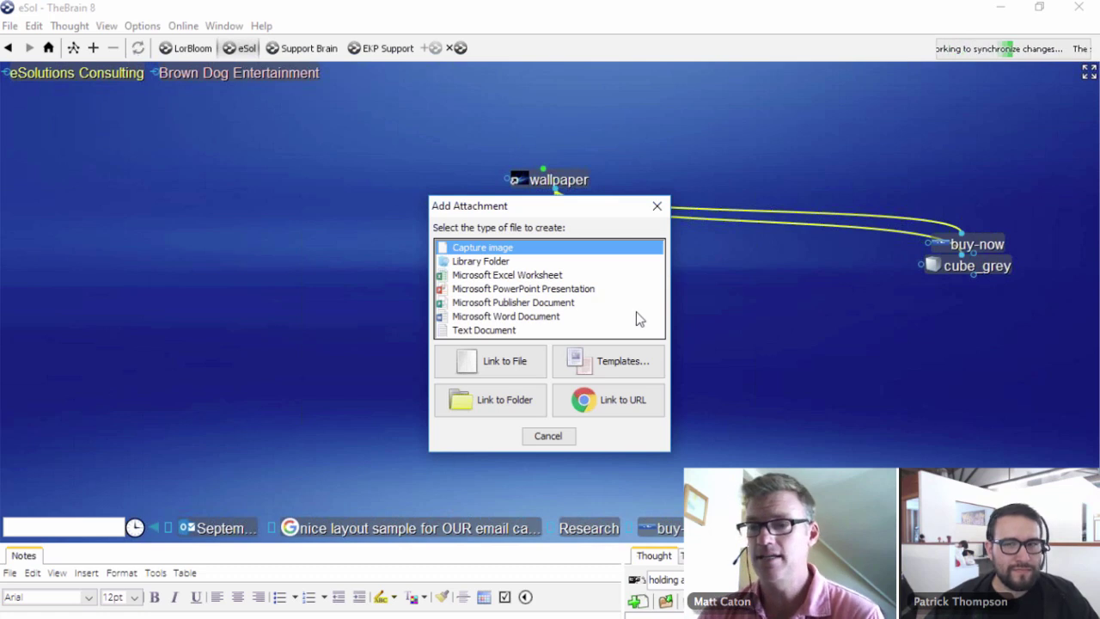
click(613, 366)
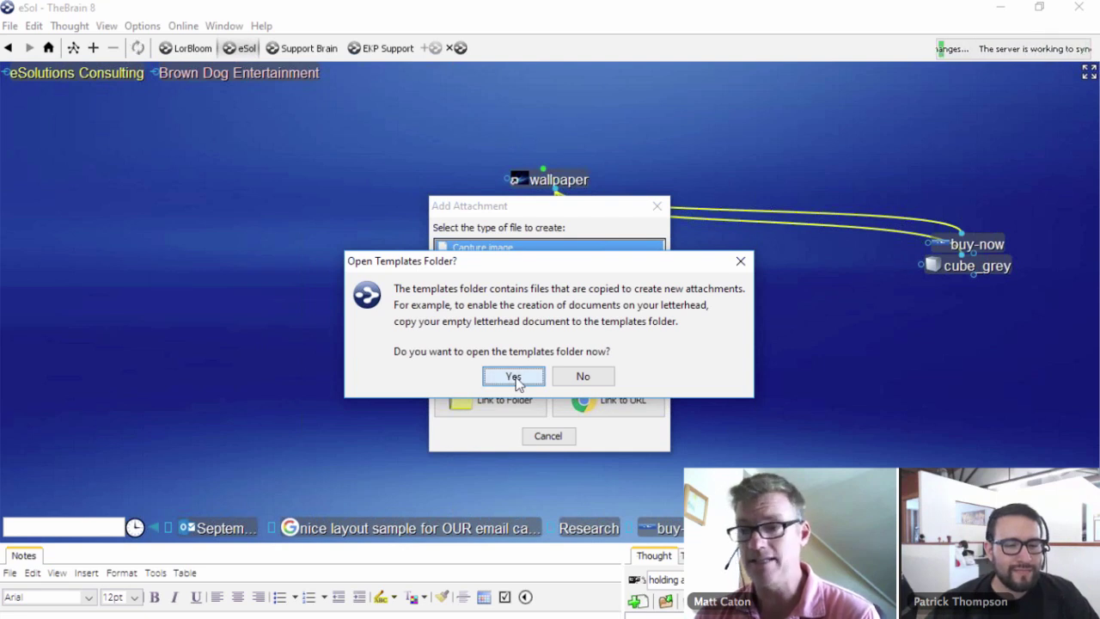
click(513, 377)
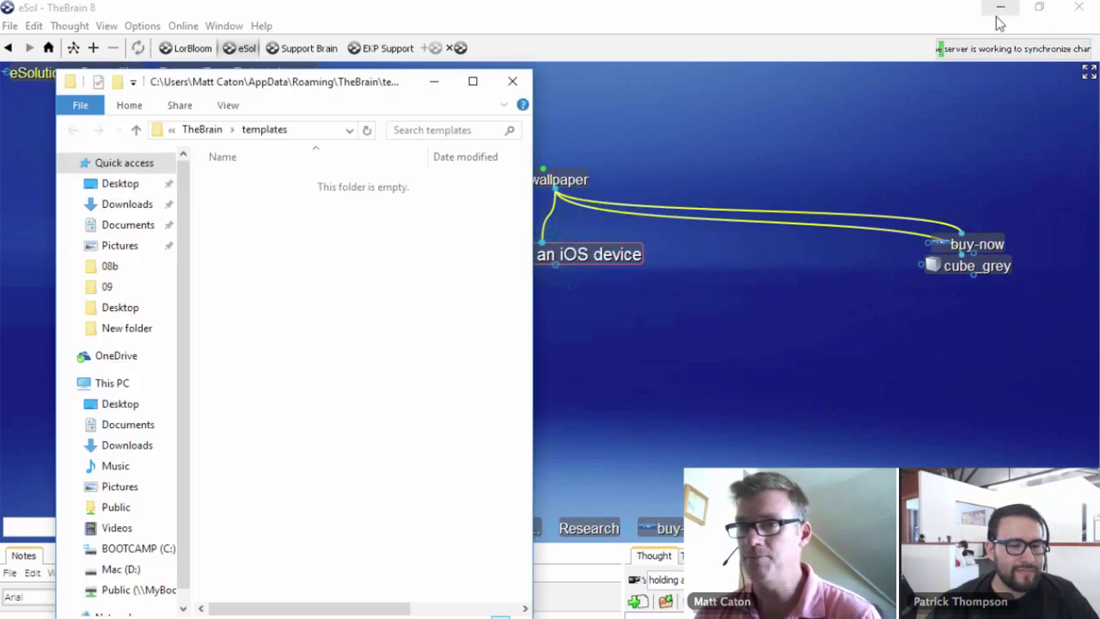
- Minimize TheBrain and arrange the browser and ESolutions folder windows so the templates folder and ESolutions files are both accessible
click(1000, 17)
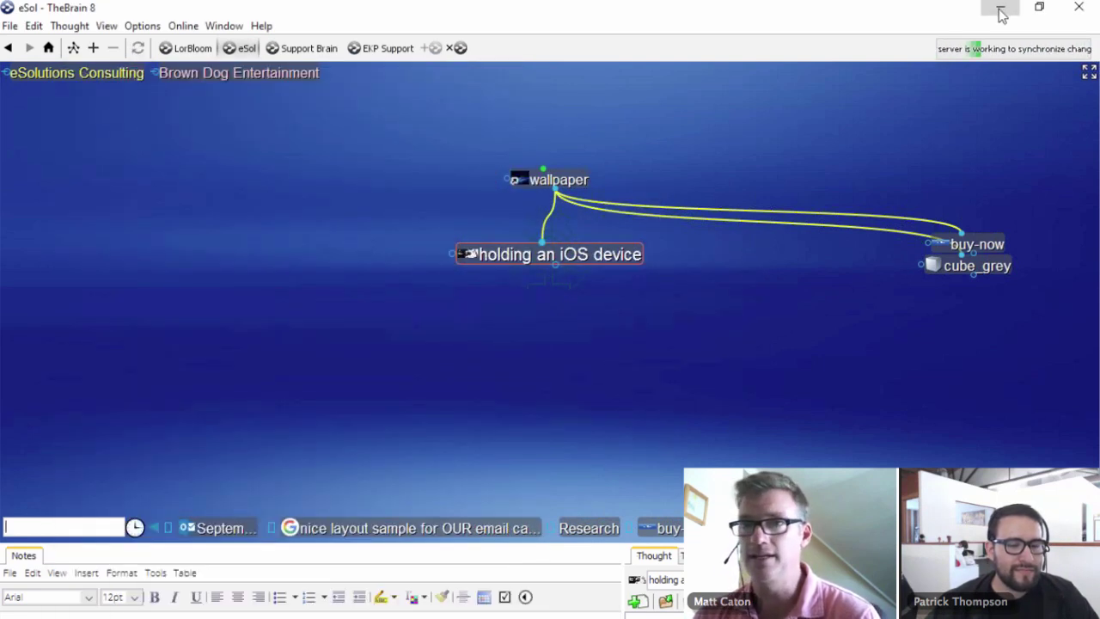
click(1000, 12)
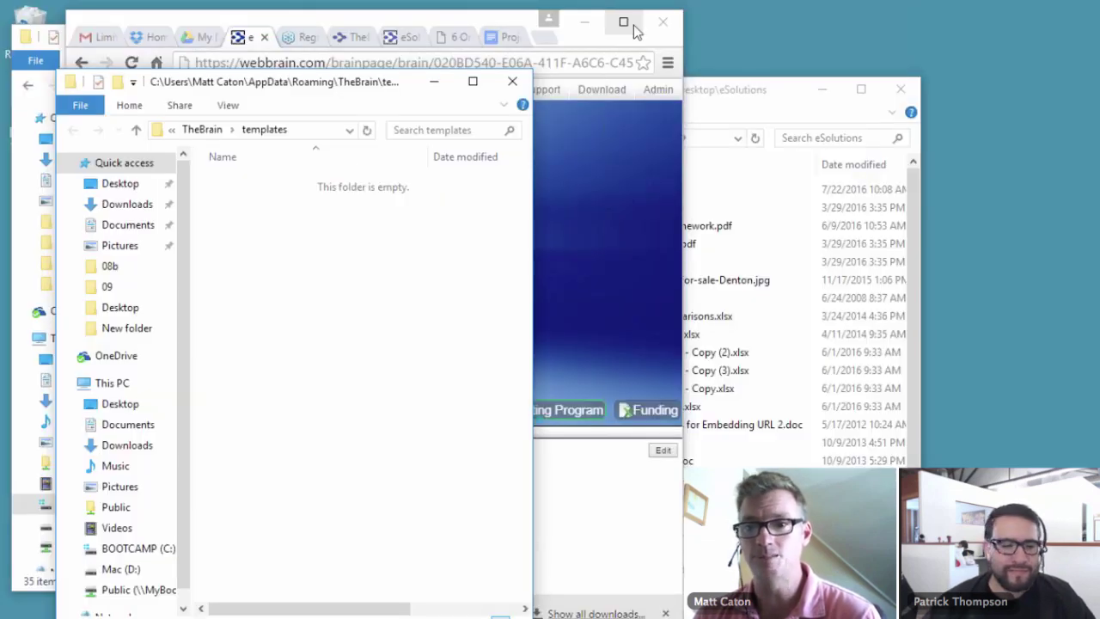
click(634, 25)
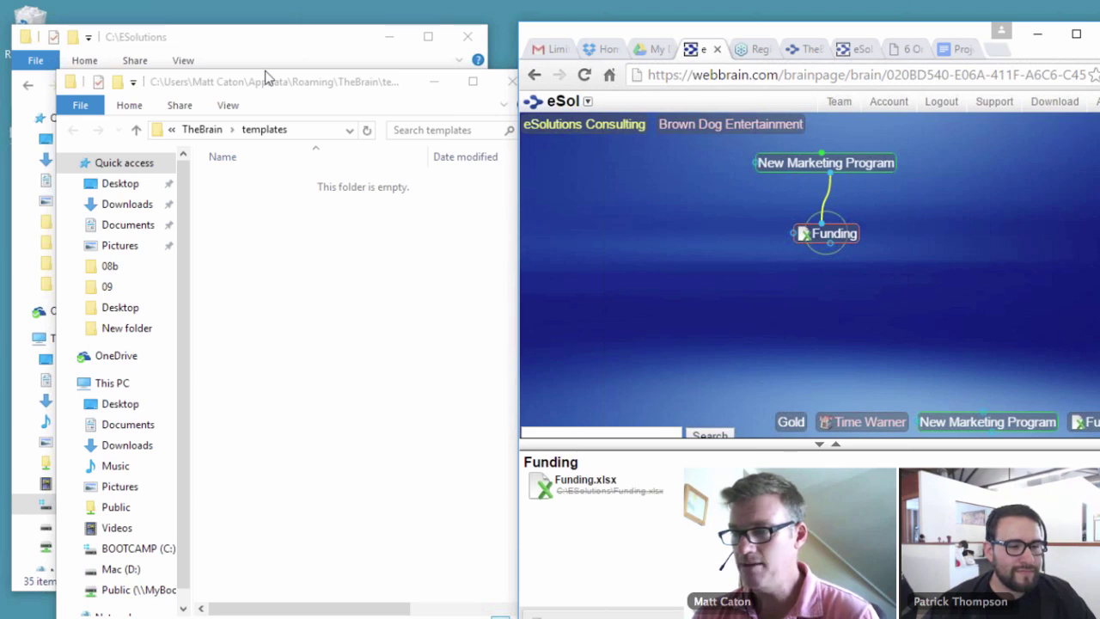
key(super+Right)
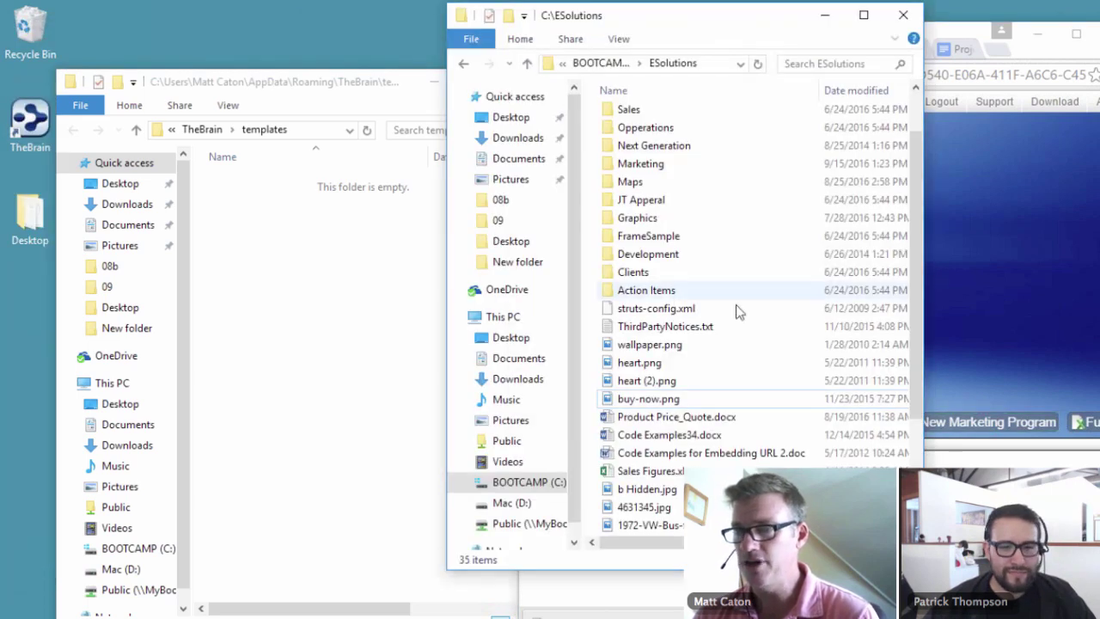
- Copy Sales Figures.xlsx from the ESolutions folder into TheBrain's templates folder
scroll(743, 320, down, 3)
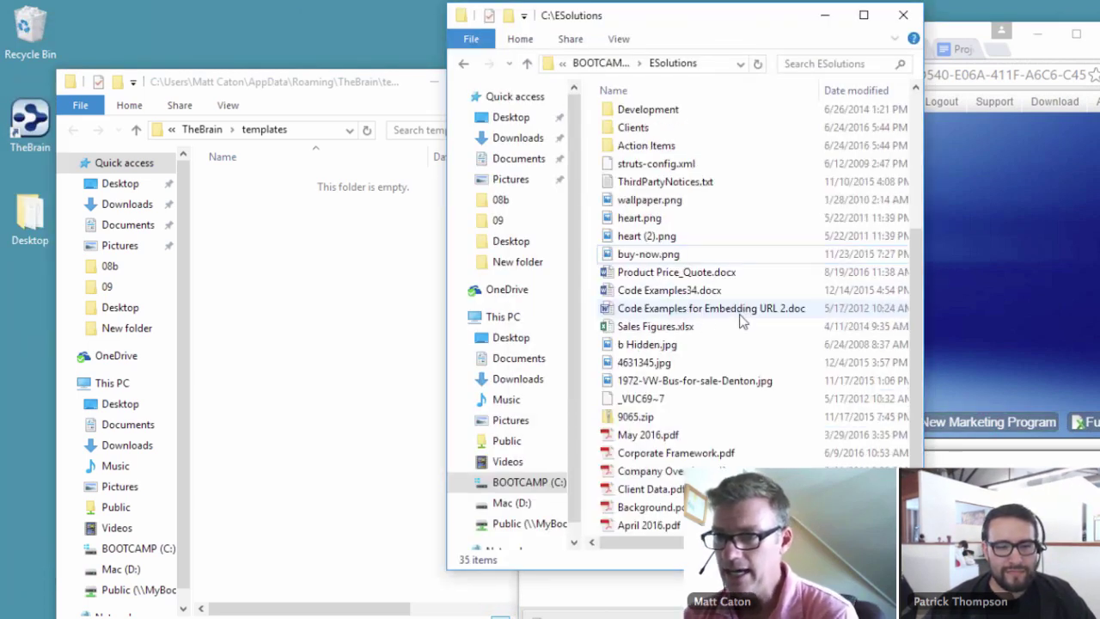
click(653, 330)
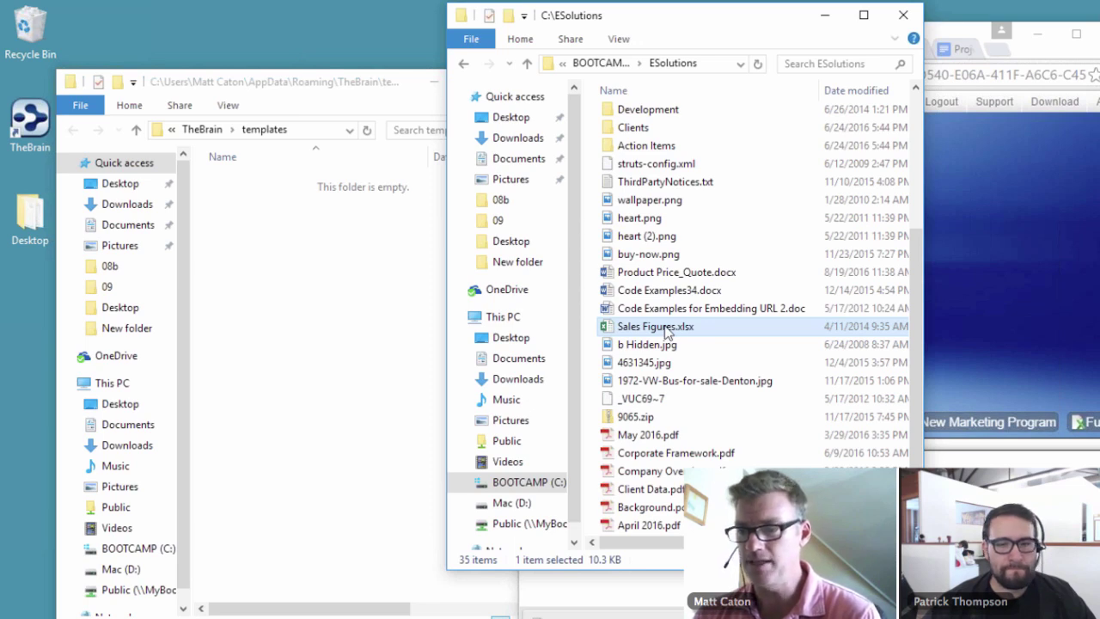
click(334, 84)
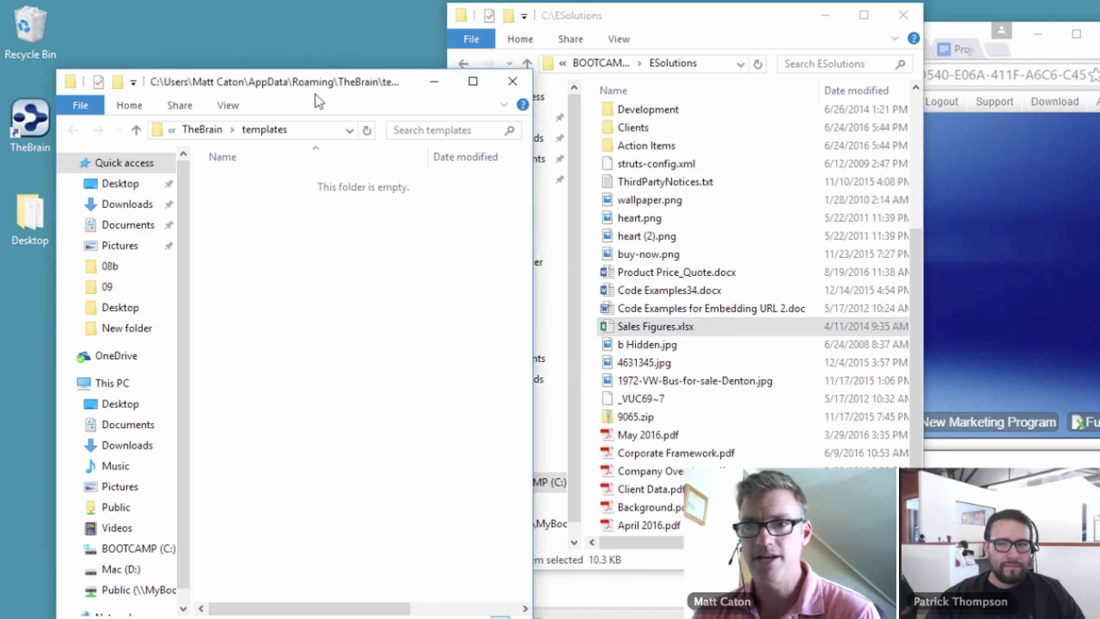
key(ctrl+v)
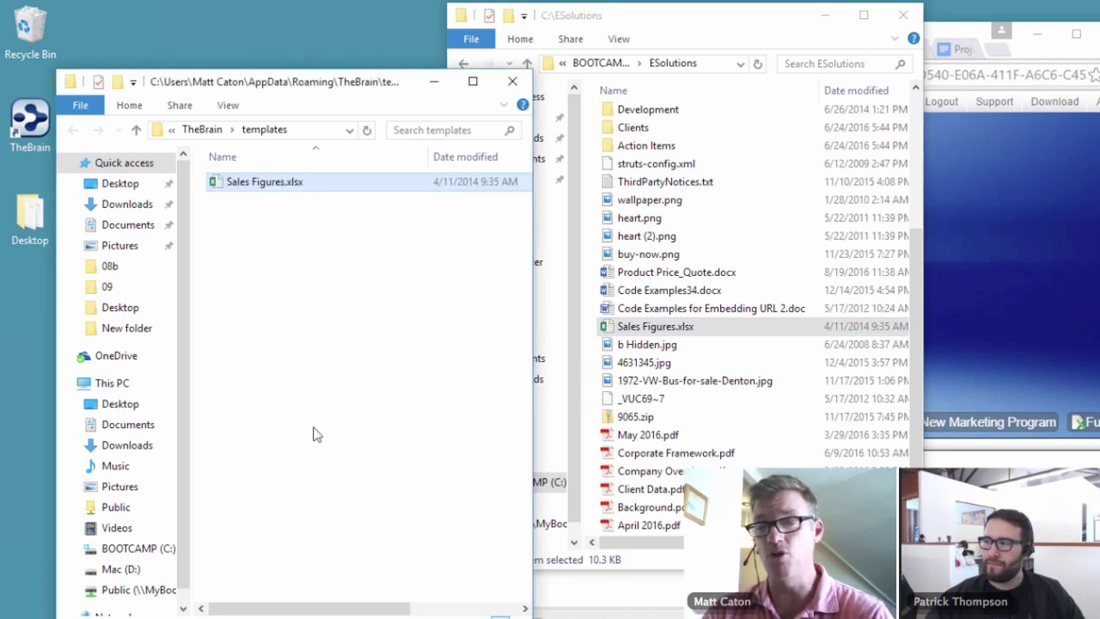
- Close the templates folder window and move the browser window out of the way
click(513, 83)
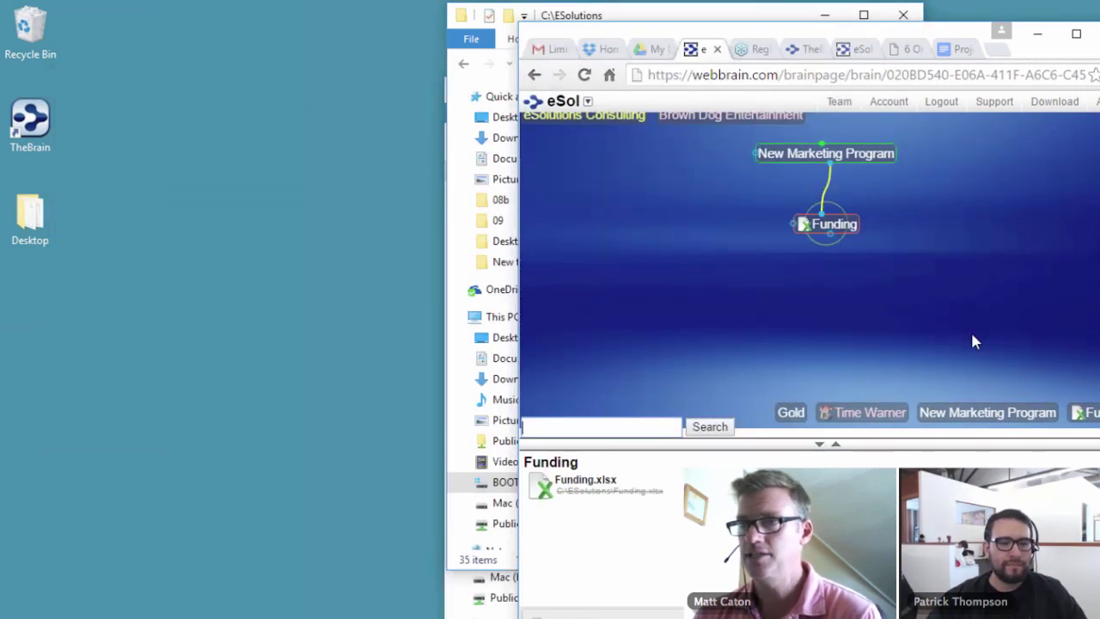
drag(1025, 46, 840, 69)
click(854, 56)
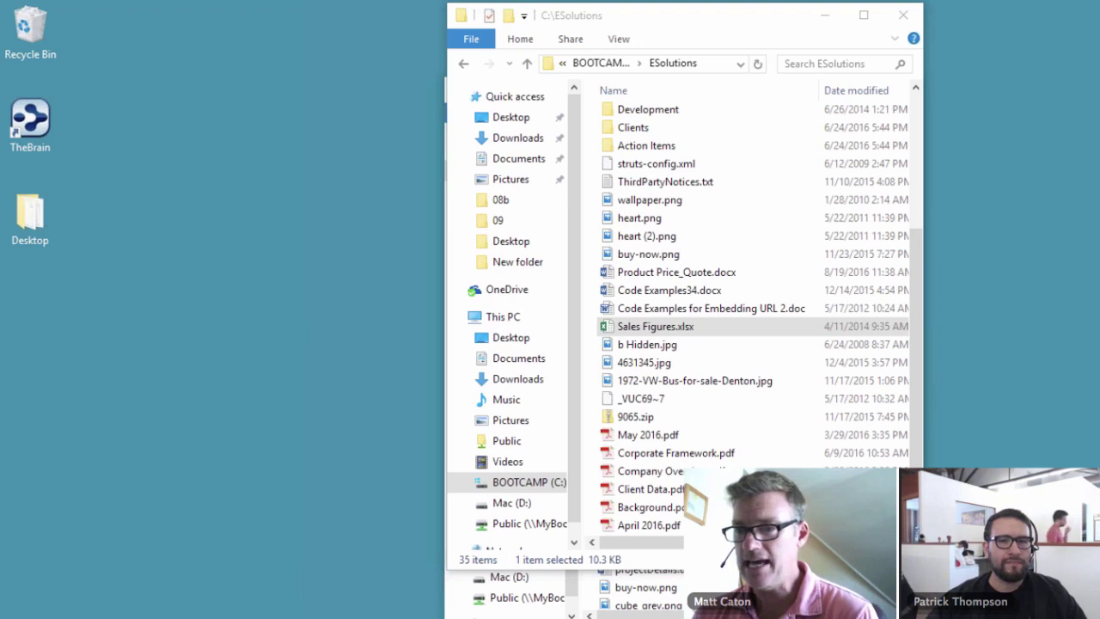
- Return to TheBrain, attach a new file based on the Sales Figures template to "holding an iOS device", and minimize the Excel windows
key(alt+Tab)
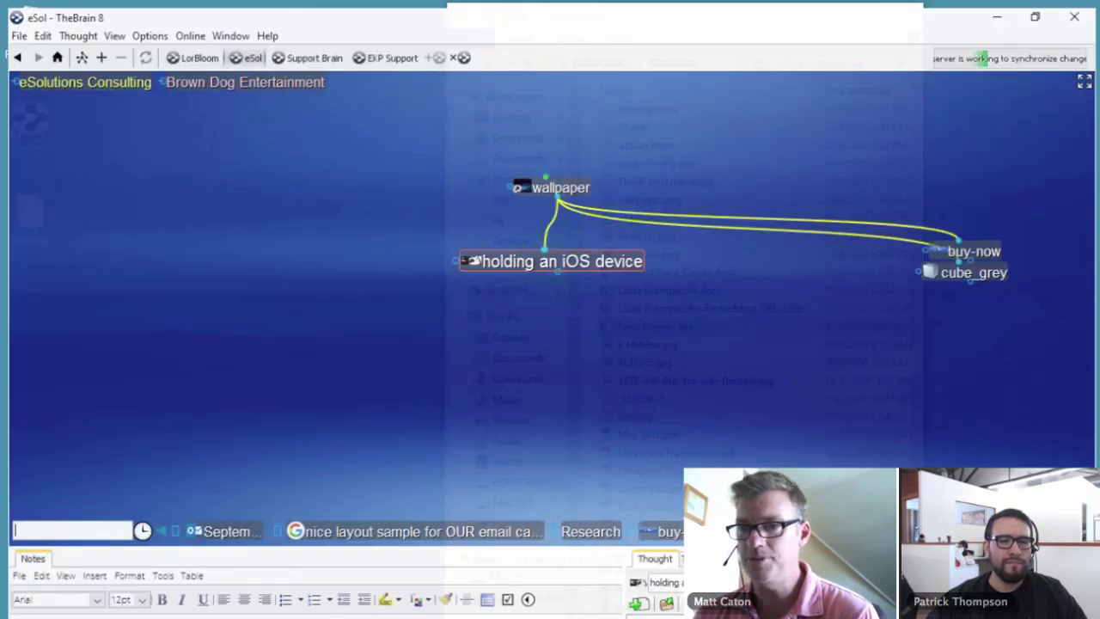
right_click(582, 309)
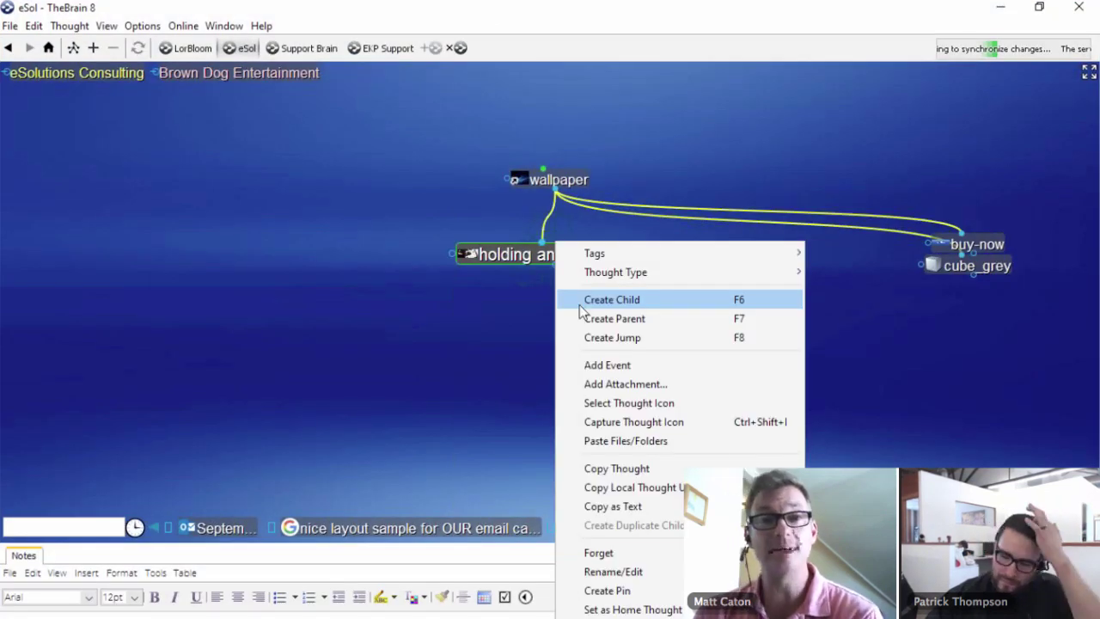
click(626, 384)
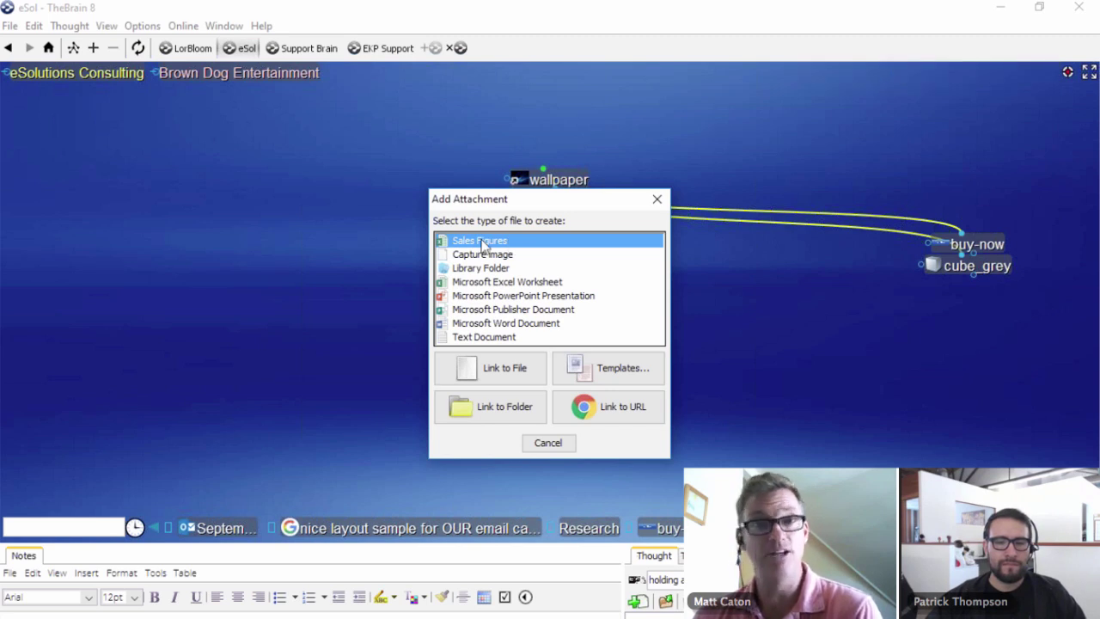
double_click(482, 244)
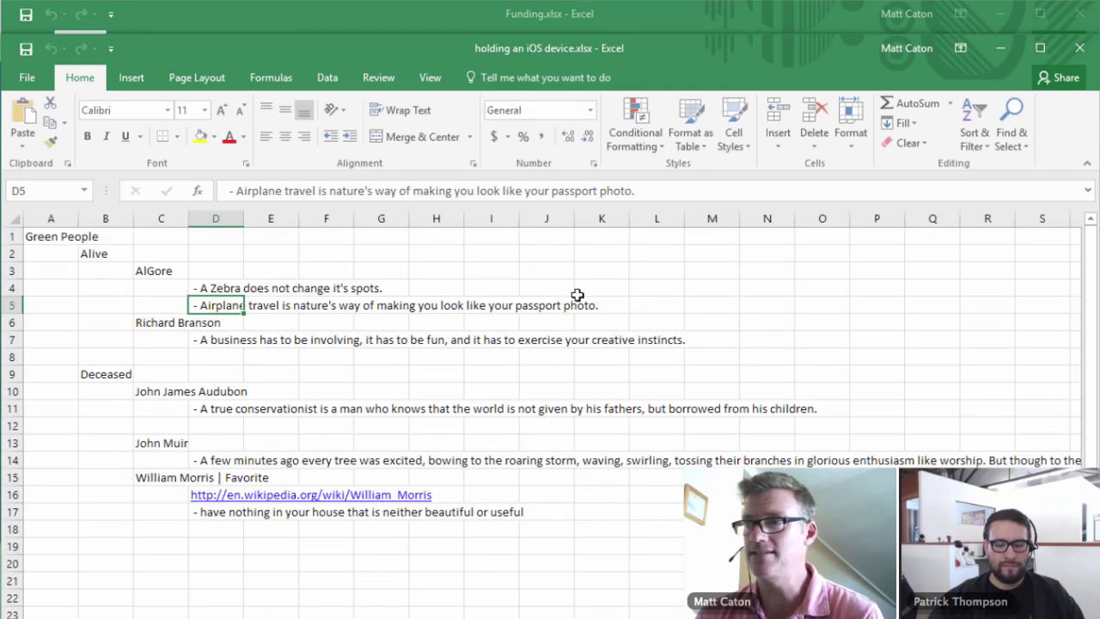
click(994, 51)
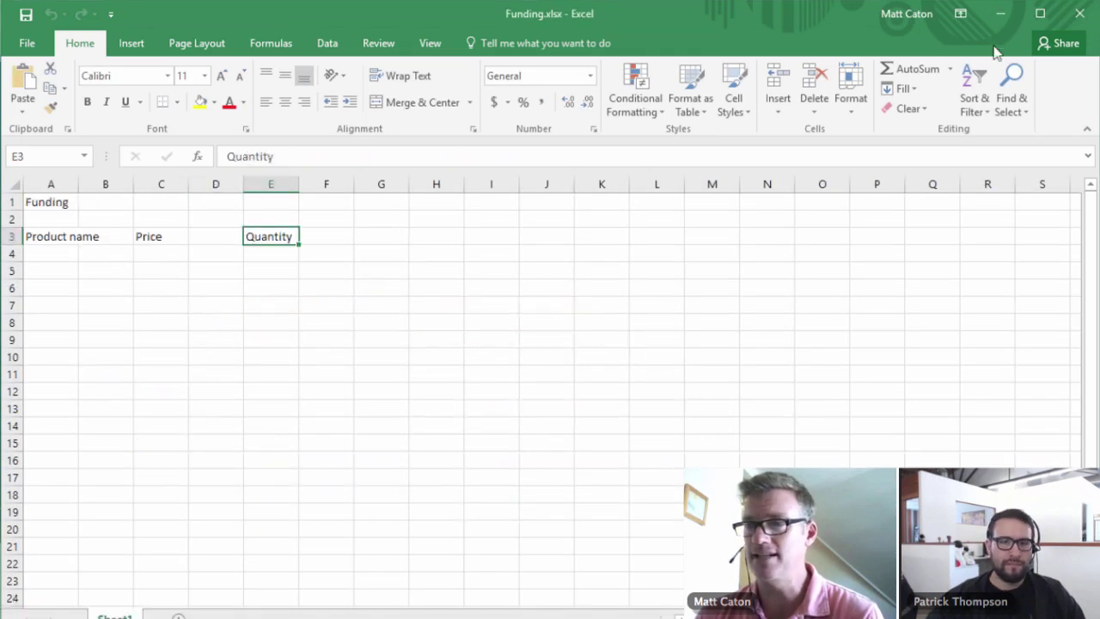
click(1005, 15)
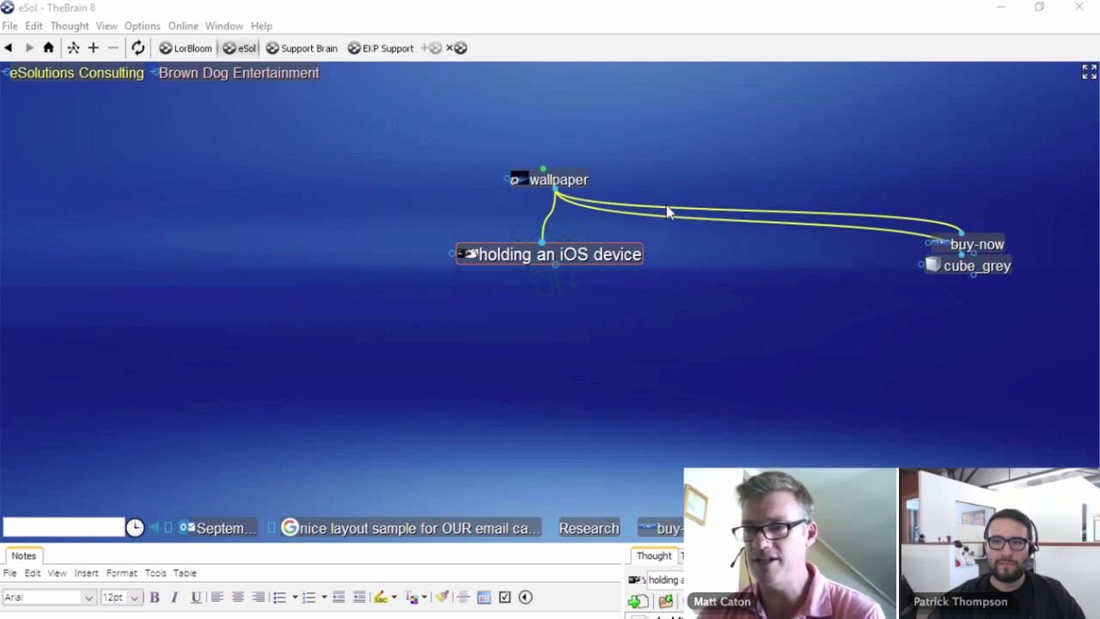
- Switch to the browser's eSol web brain and navigate through Clients, Service Level, Gold and Time Warner to Project Funding
key(alt+Tab)
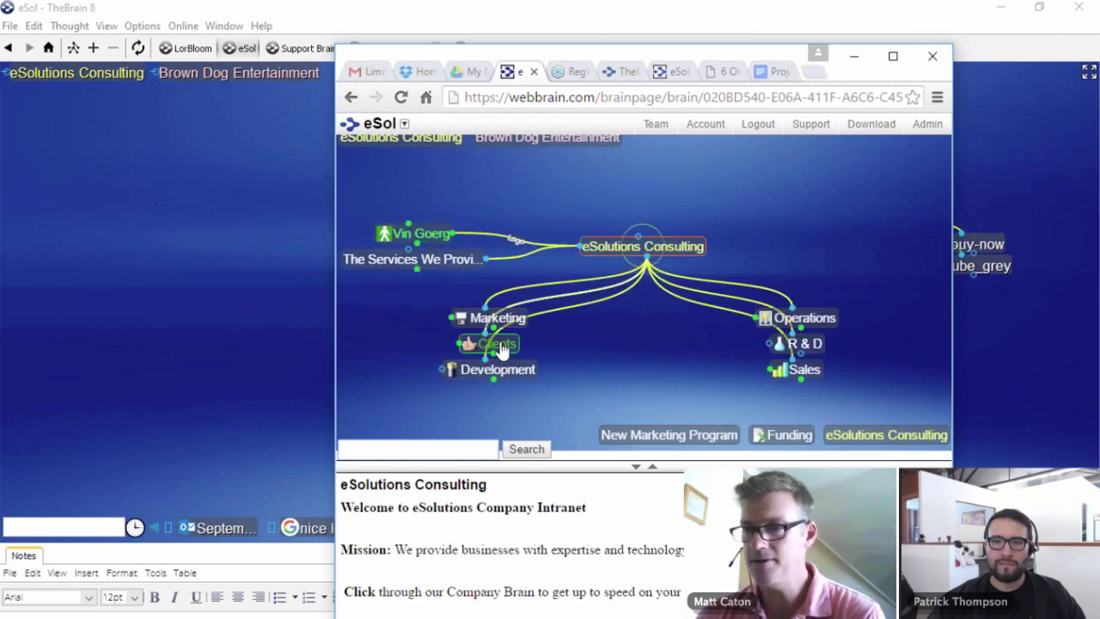
click(497, 344)
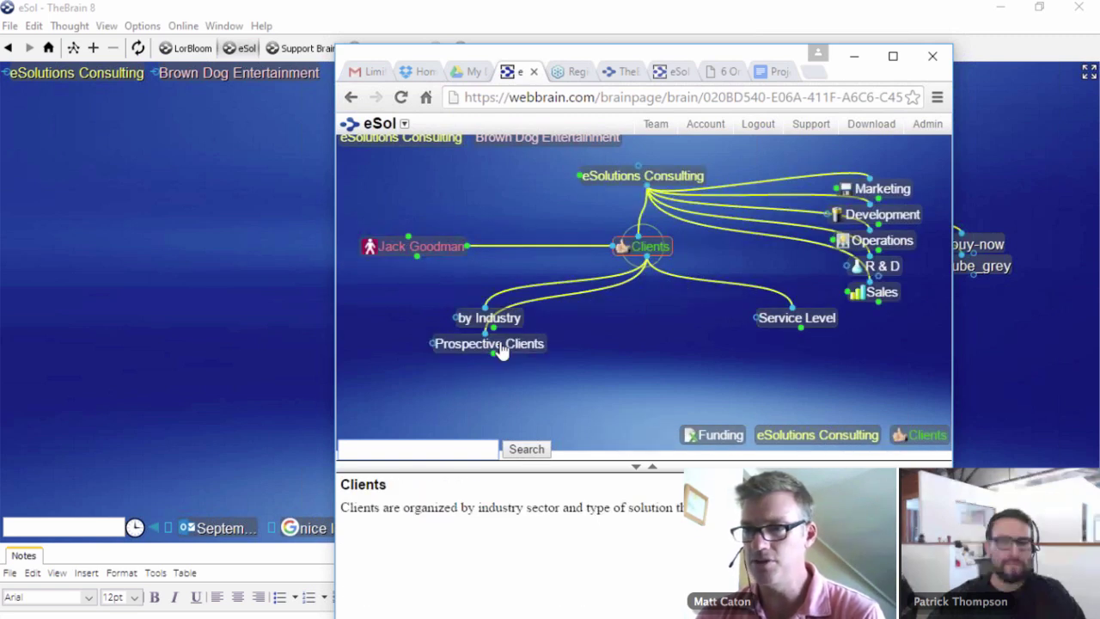
click(792, 320)
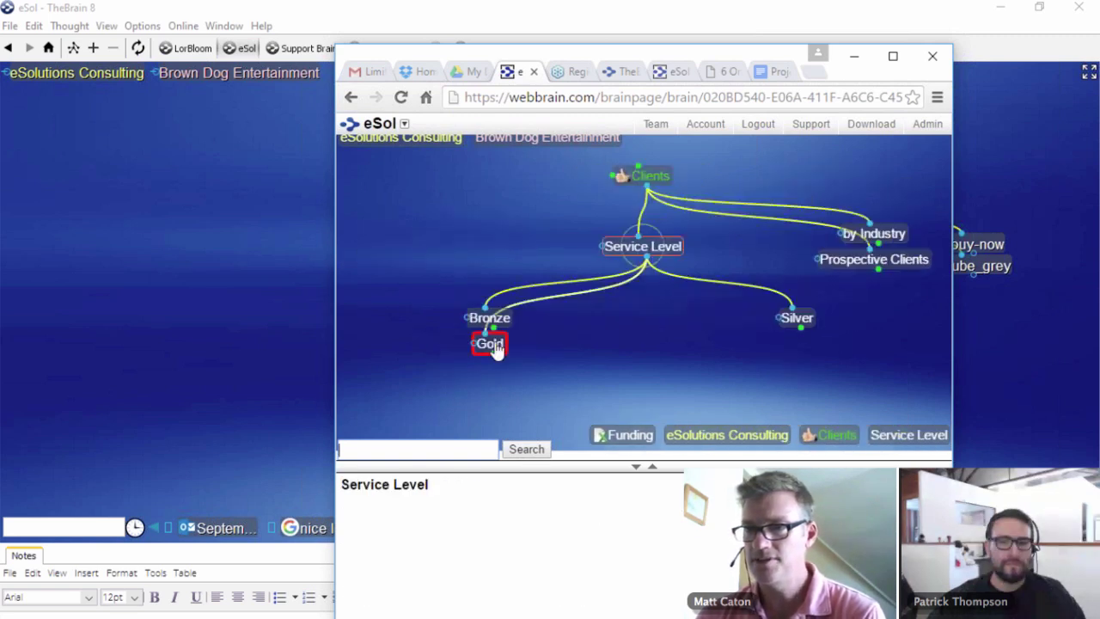
click(492, 344)
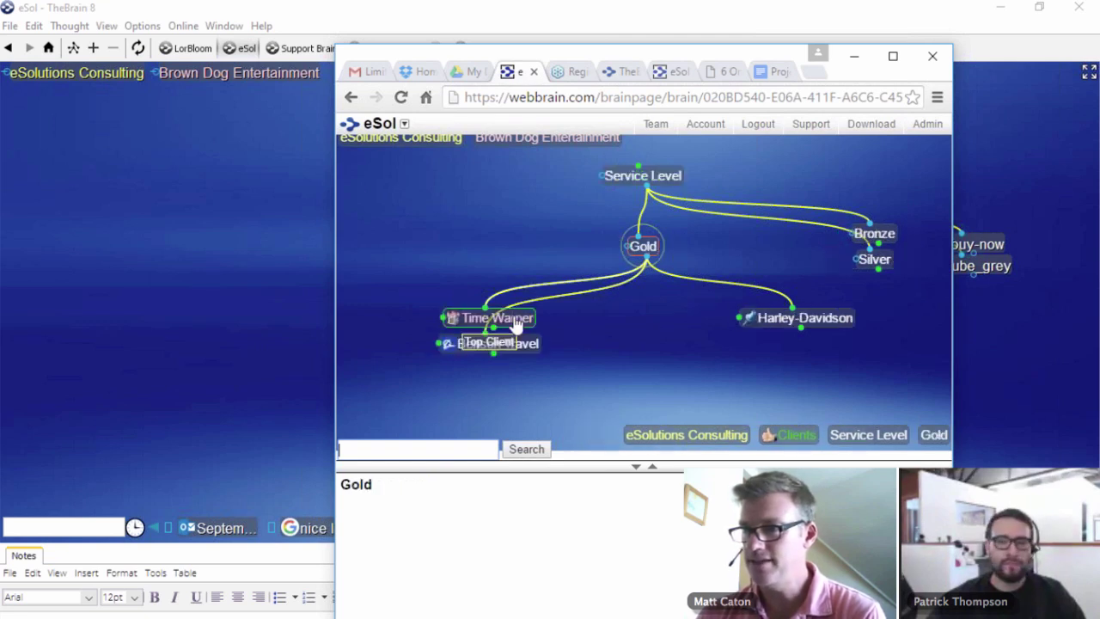
click(516, 320)
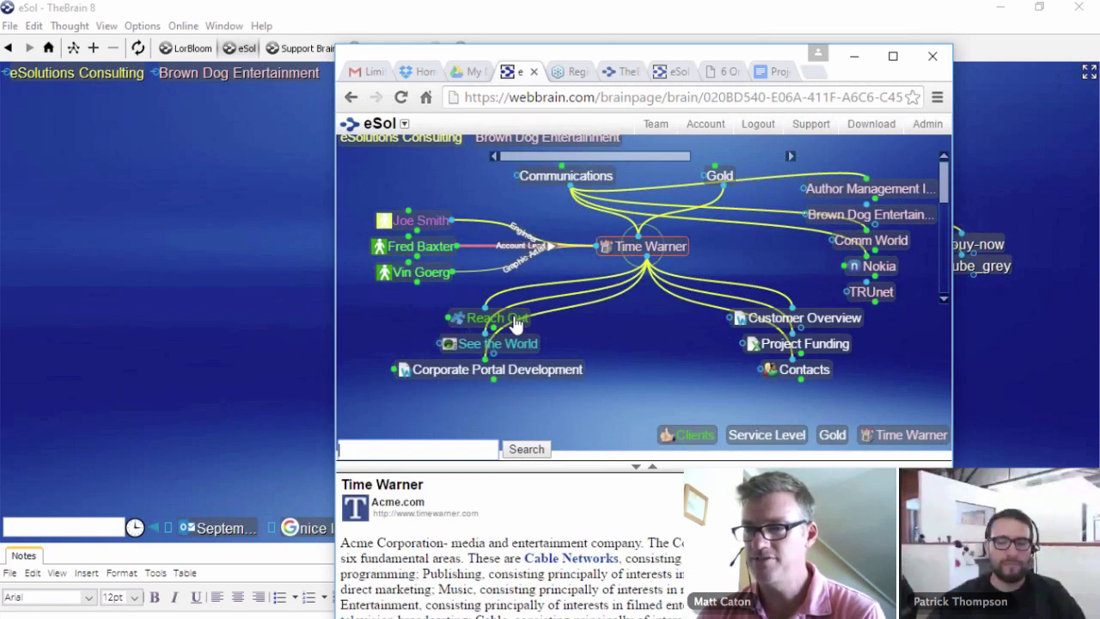
click(834, 345)
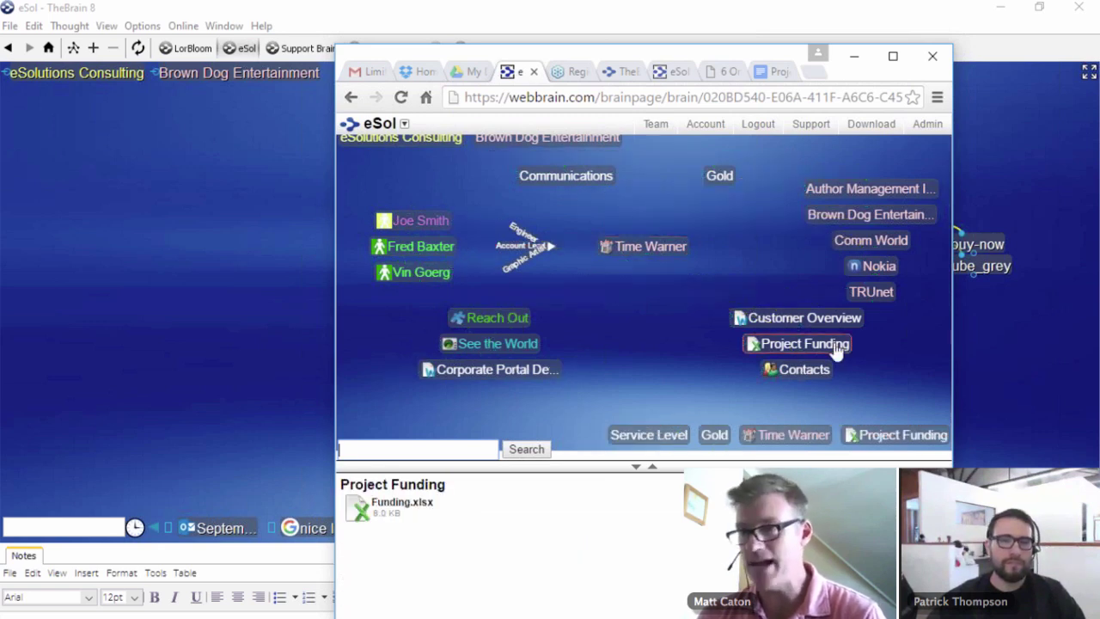
- Browse the web brain from Funding Script through 2016 Outlook to Marketing, and minimize the browser
click(683, 331)
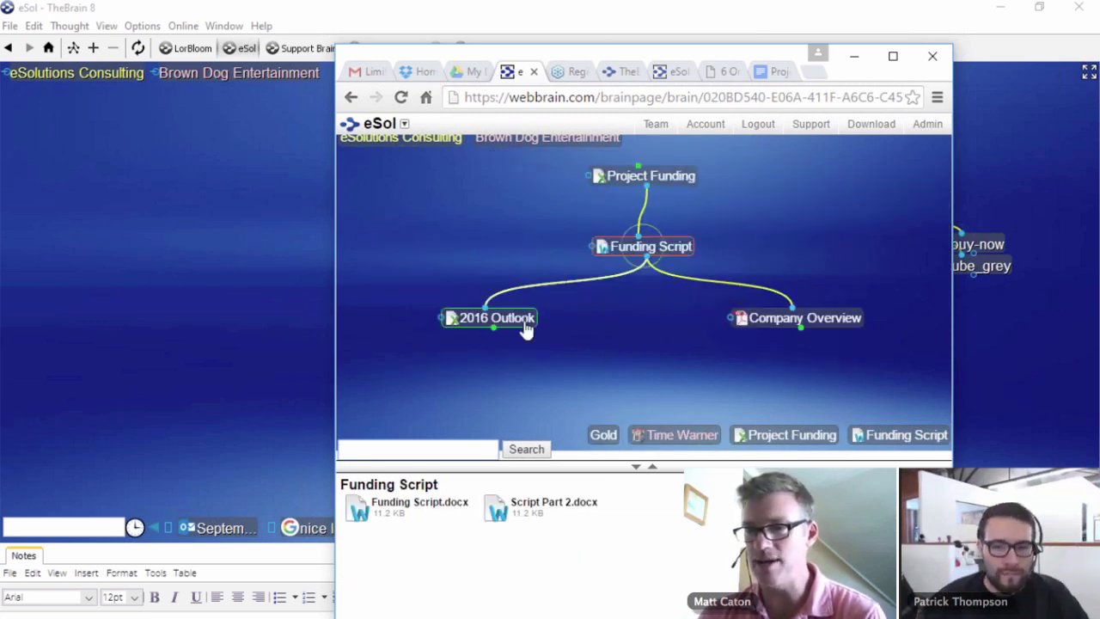
click(523, 326)
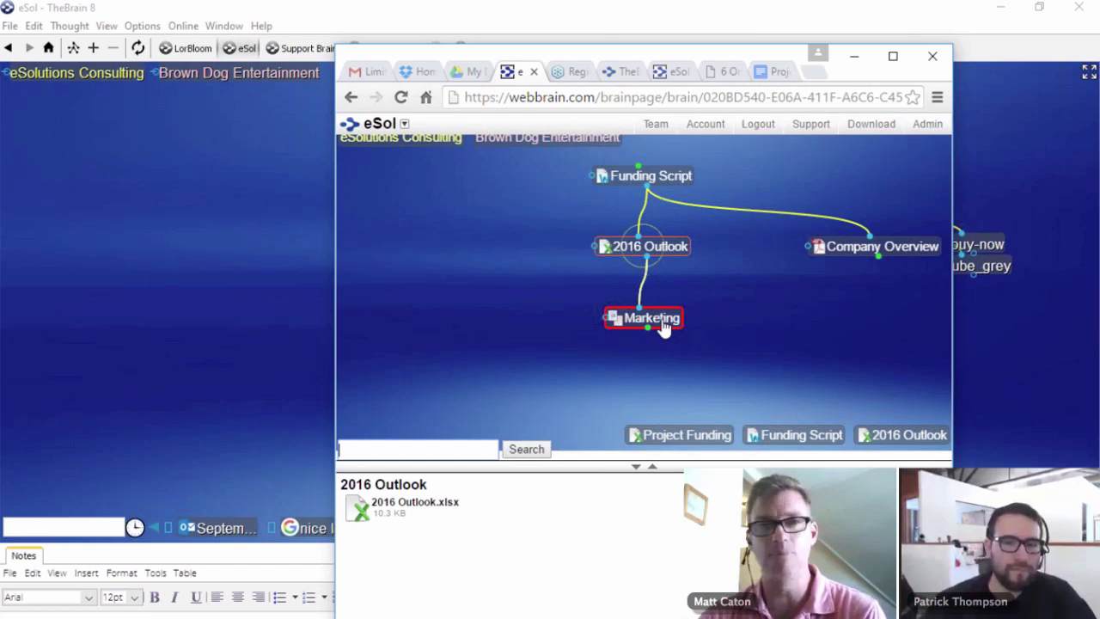
click(659, 325)
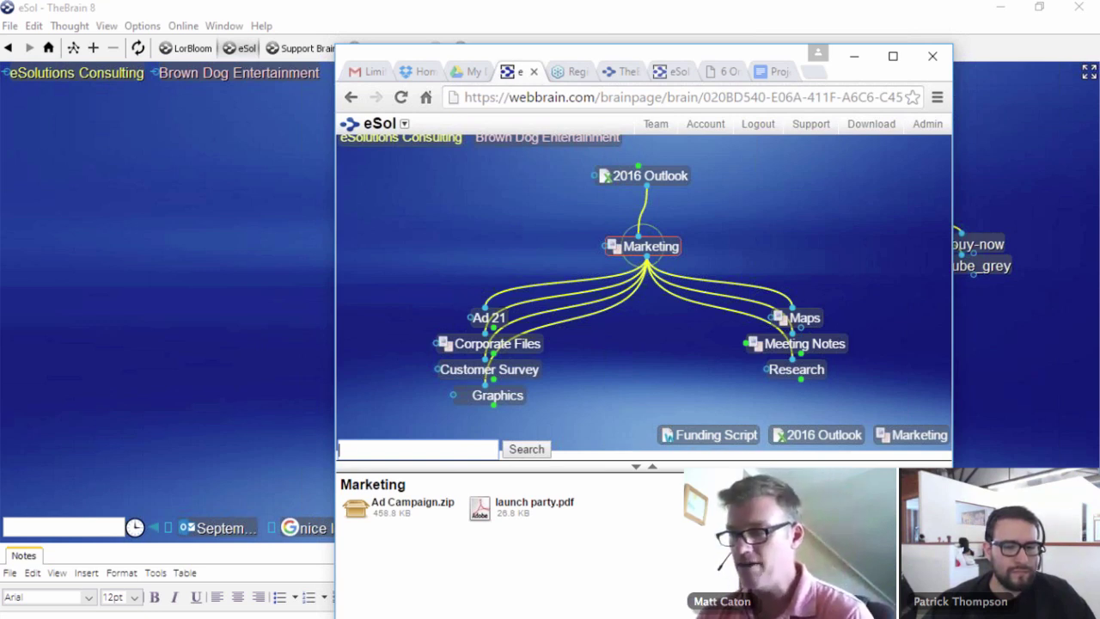
click(889, 209)
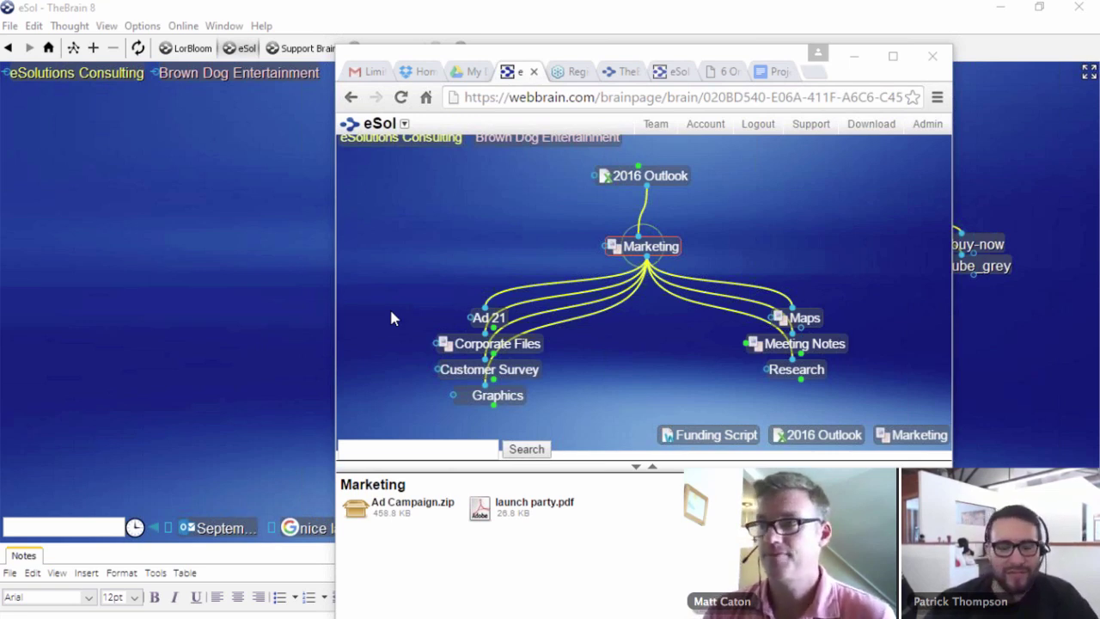
click(861, 61)
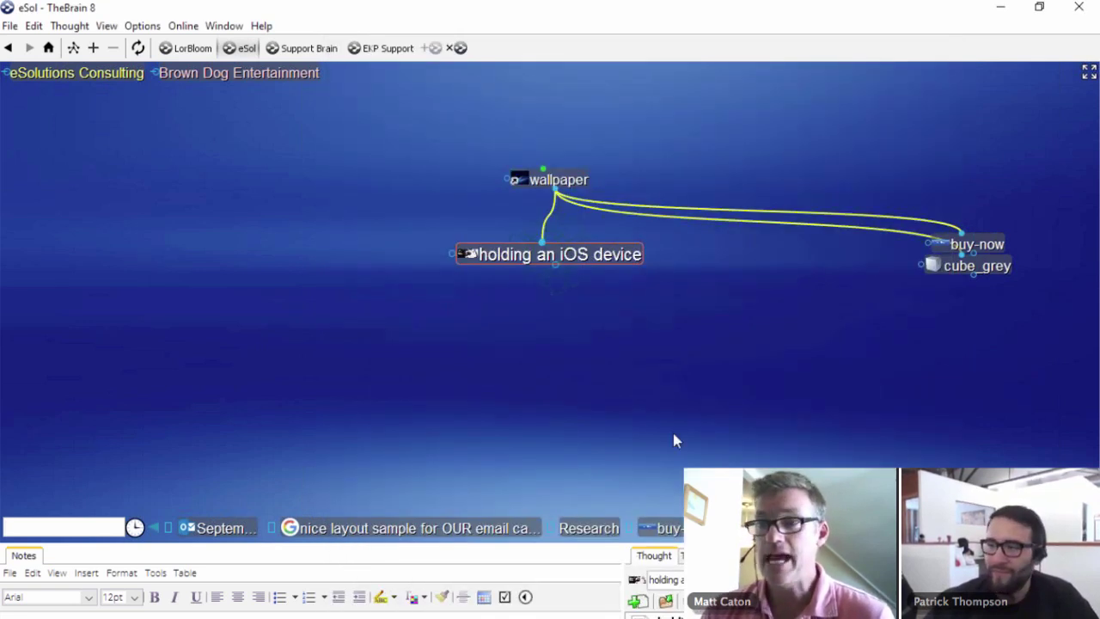
- Navigate up TheBrain's parent thoughts from "holding an iOS device" through Research, Marketing and Project Funding to Time Warner
click(559, 180)
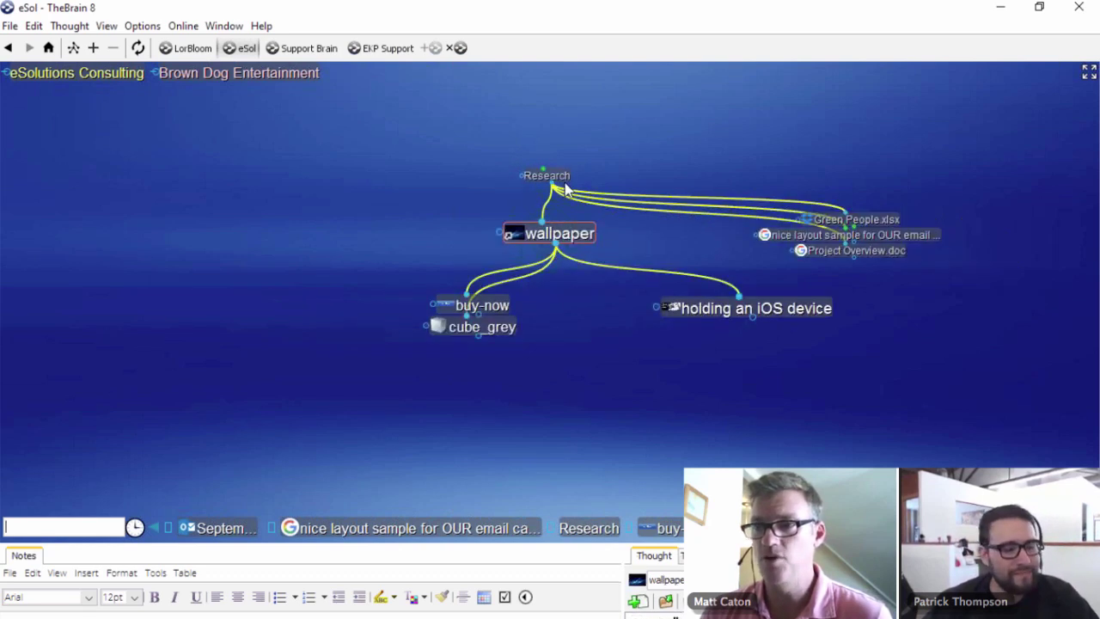
click(554, 181)
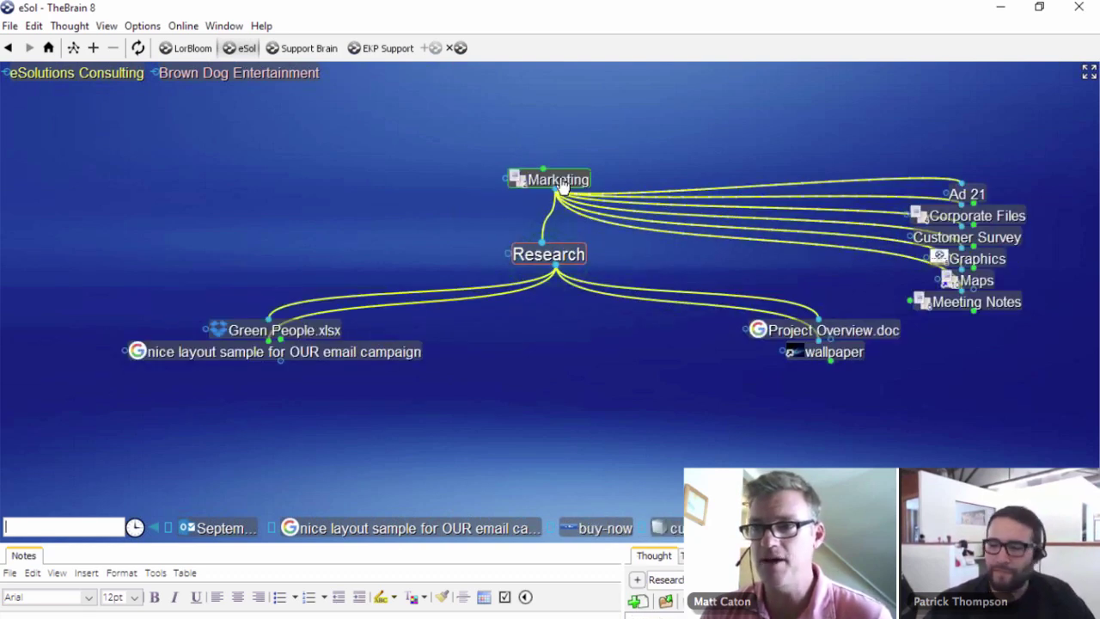
click(559, 182)
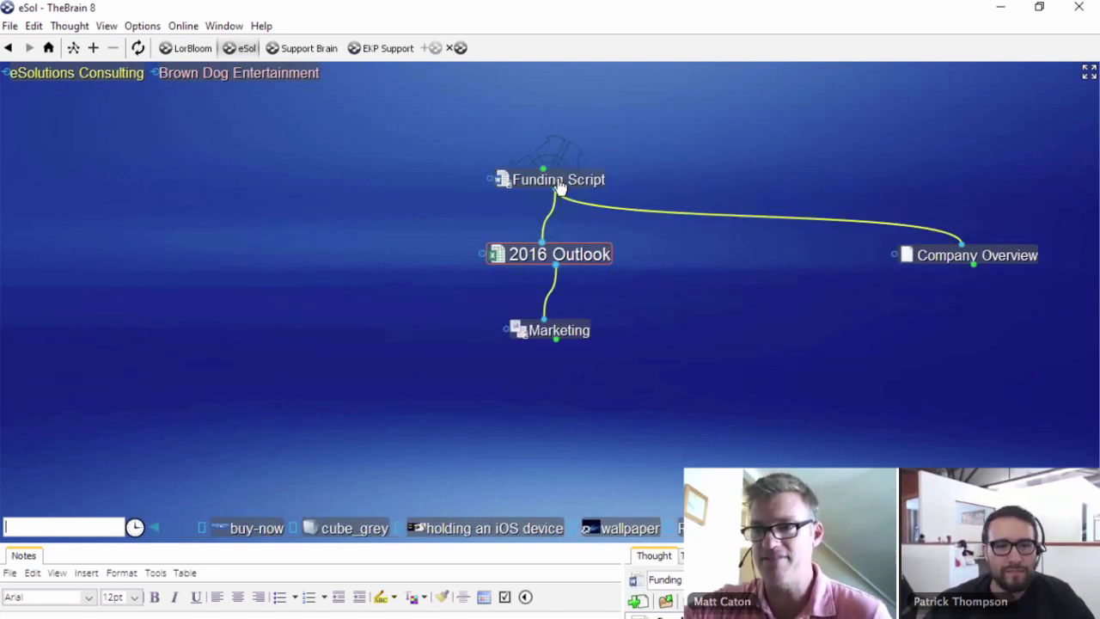
click(558, 182)
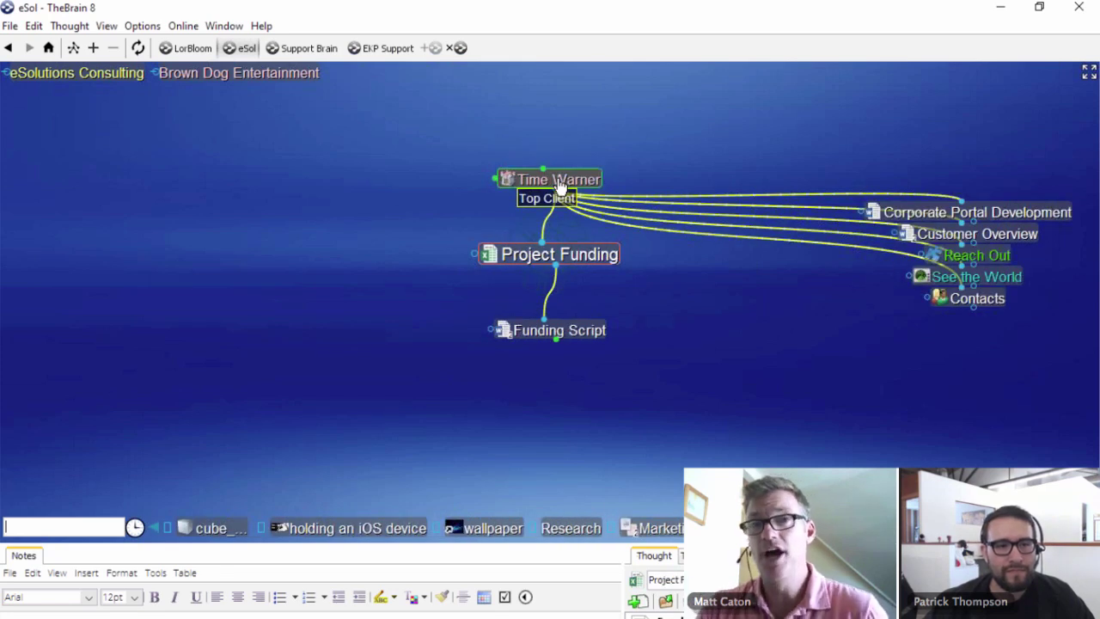
click(559, 180)
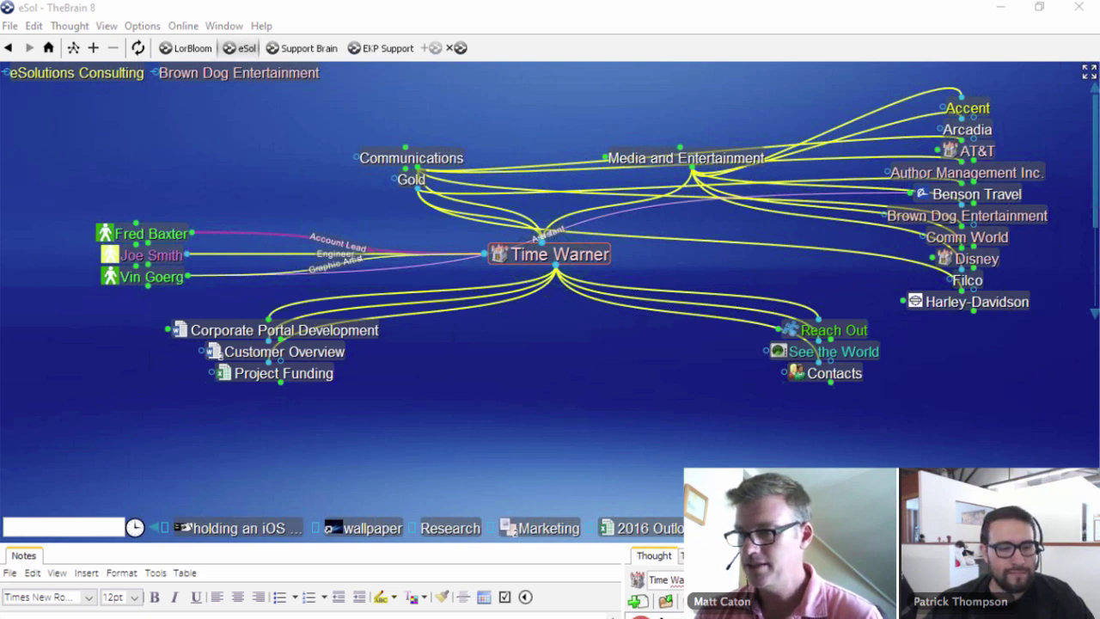
- Maximize the plex around Time Warner and slightly reduce the size of its thoughts
key(alt+Tab)
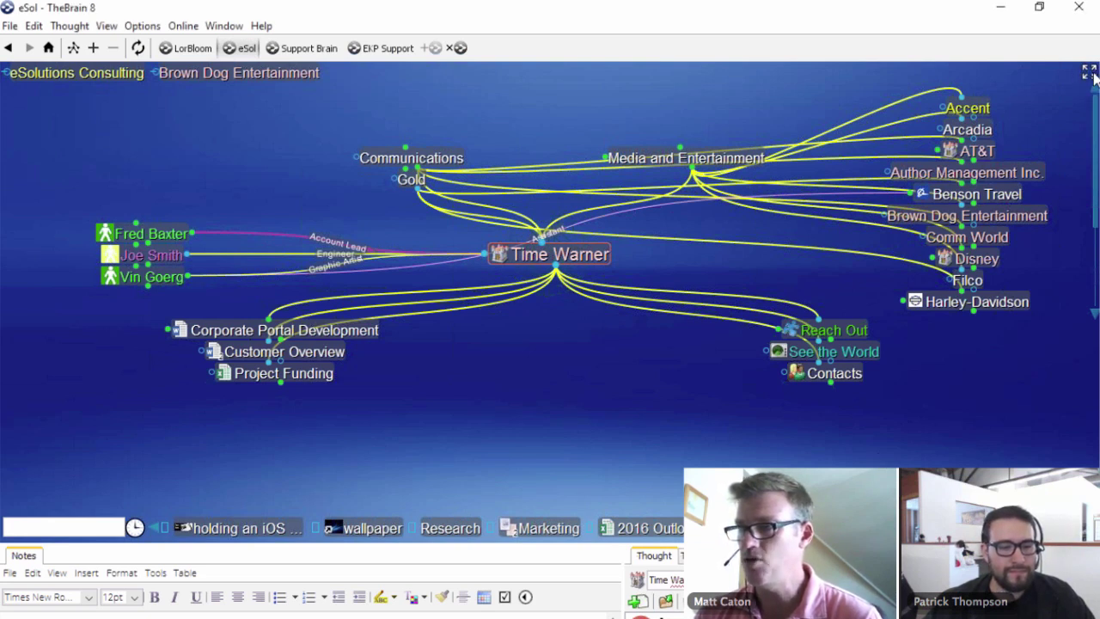
click(1088, 74)
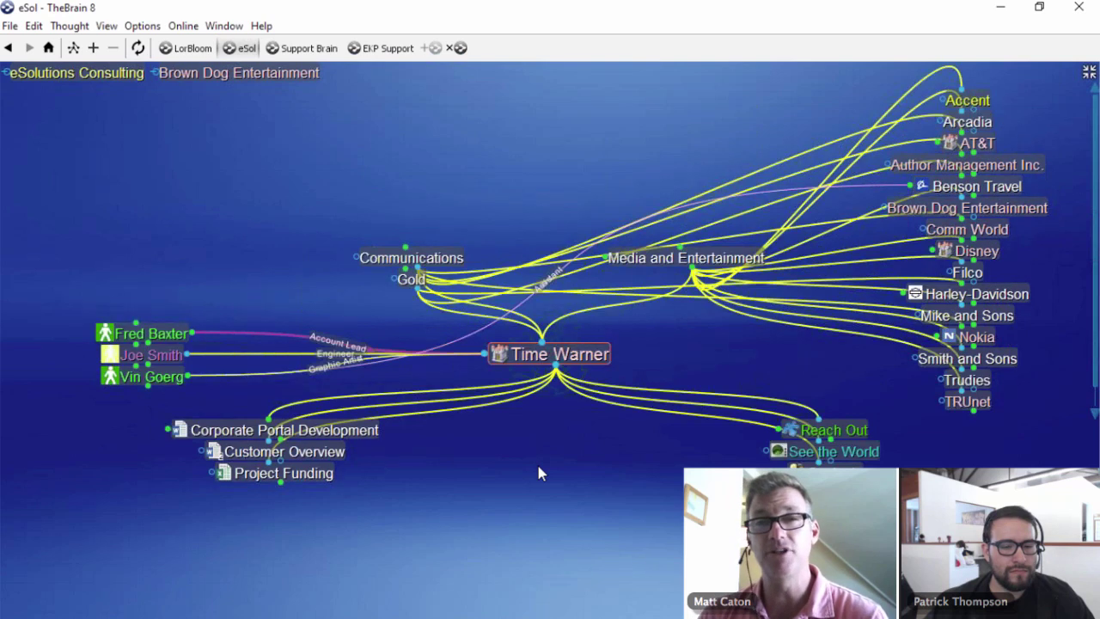
mouse_move(550, 363)
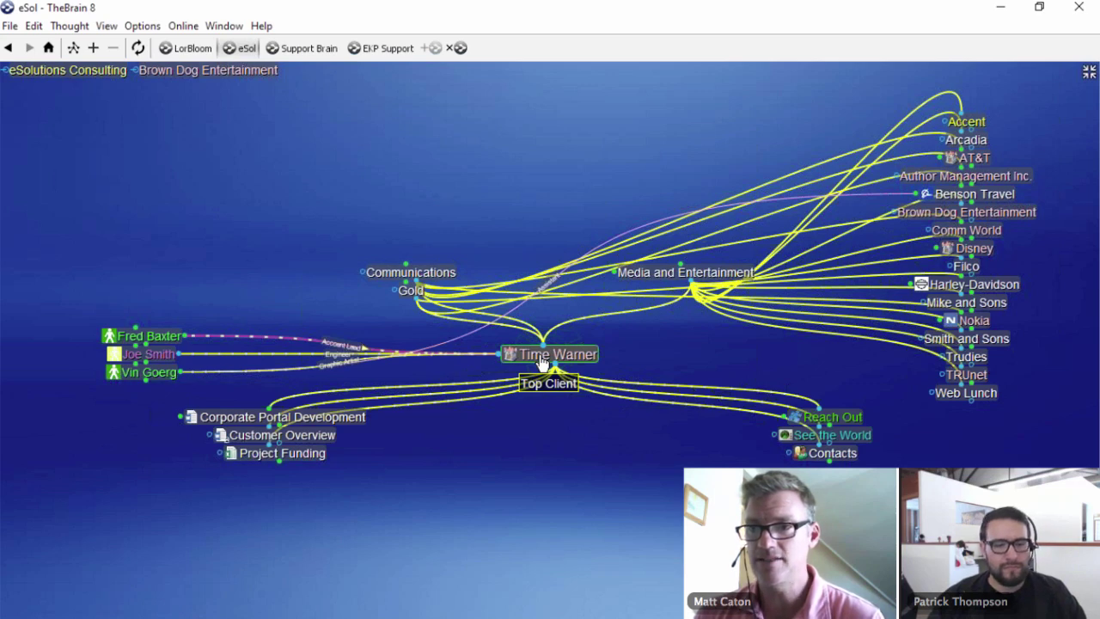
- Review the Look & Feel and UI preferences, and close the preferences
key(ctrl+comma)
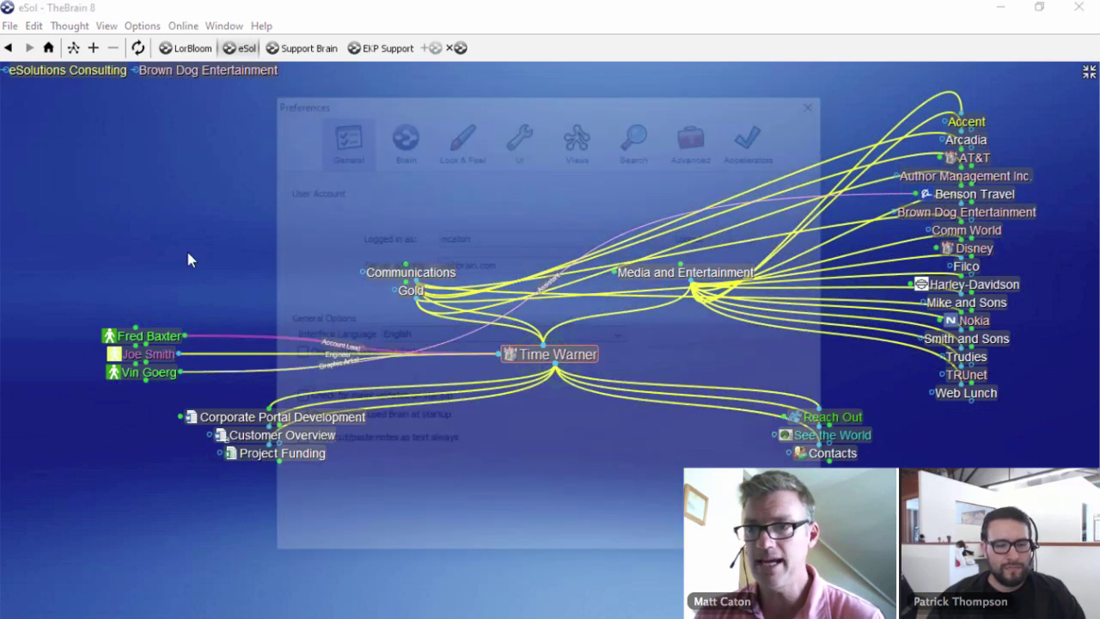
click(461, 131)
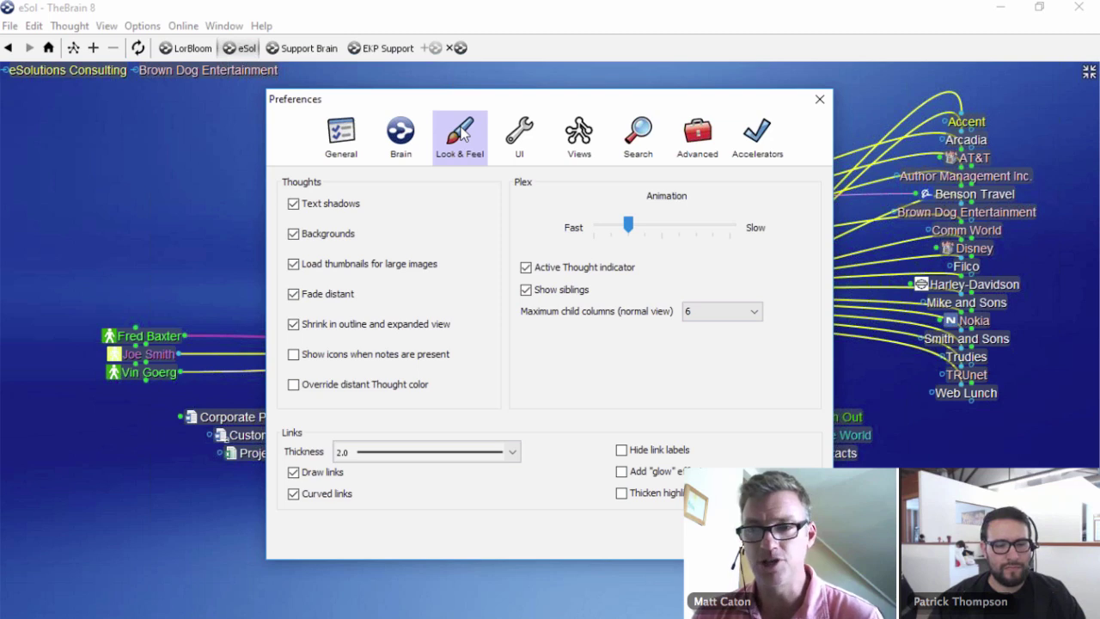
key(Right)
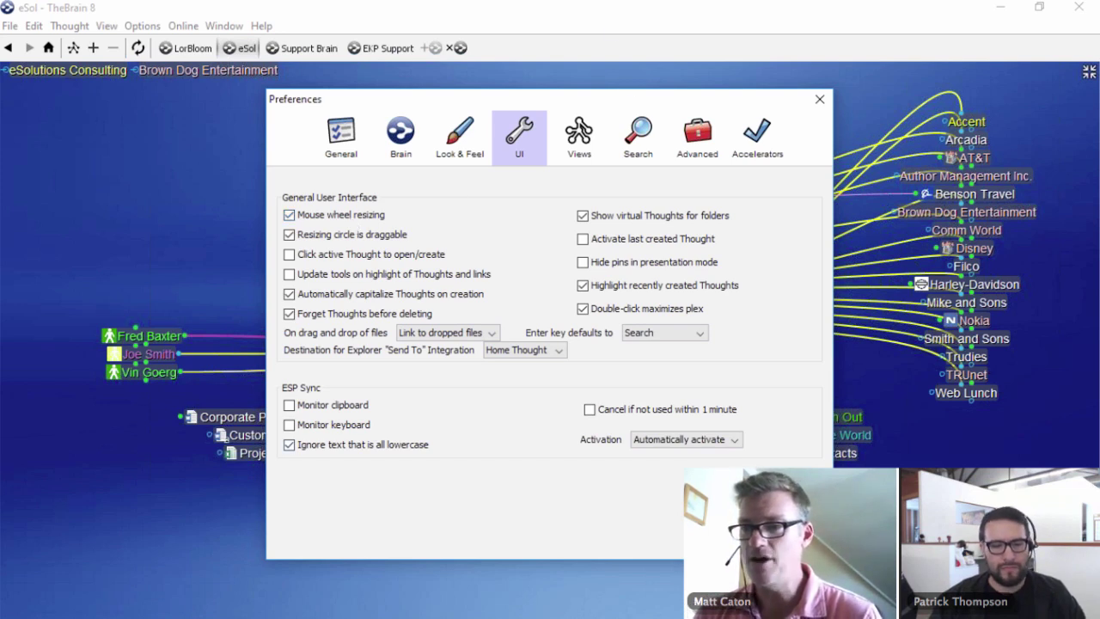
click(629, 545)
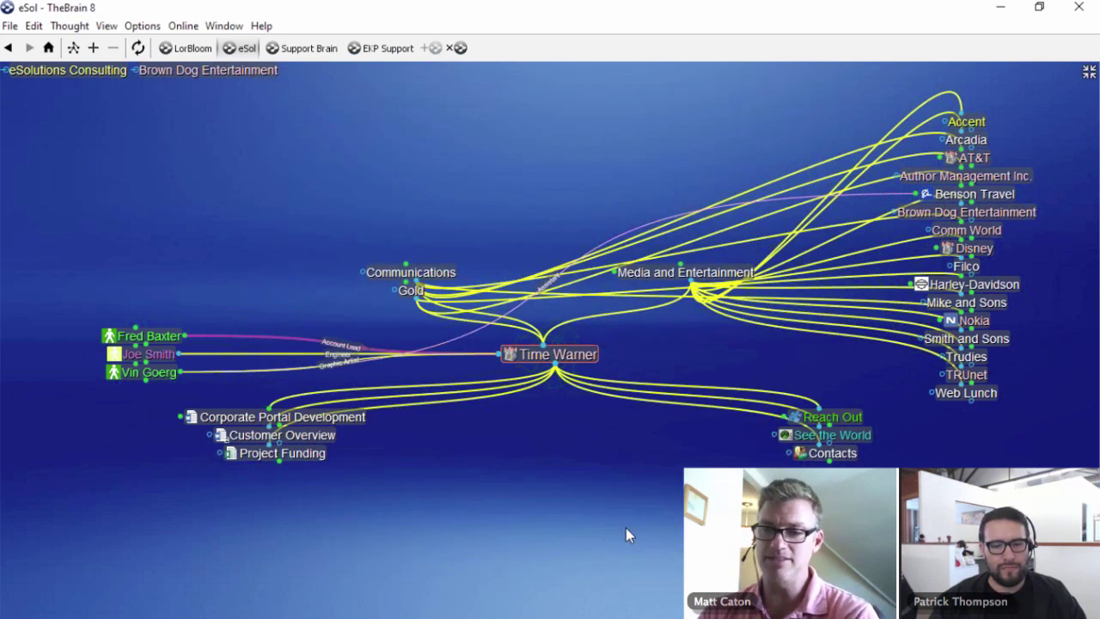
- Show an additional generation of linked thoughts around Time Warner in the normal view
click(73, 47)
click(74, 234)
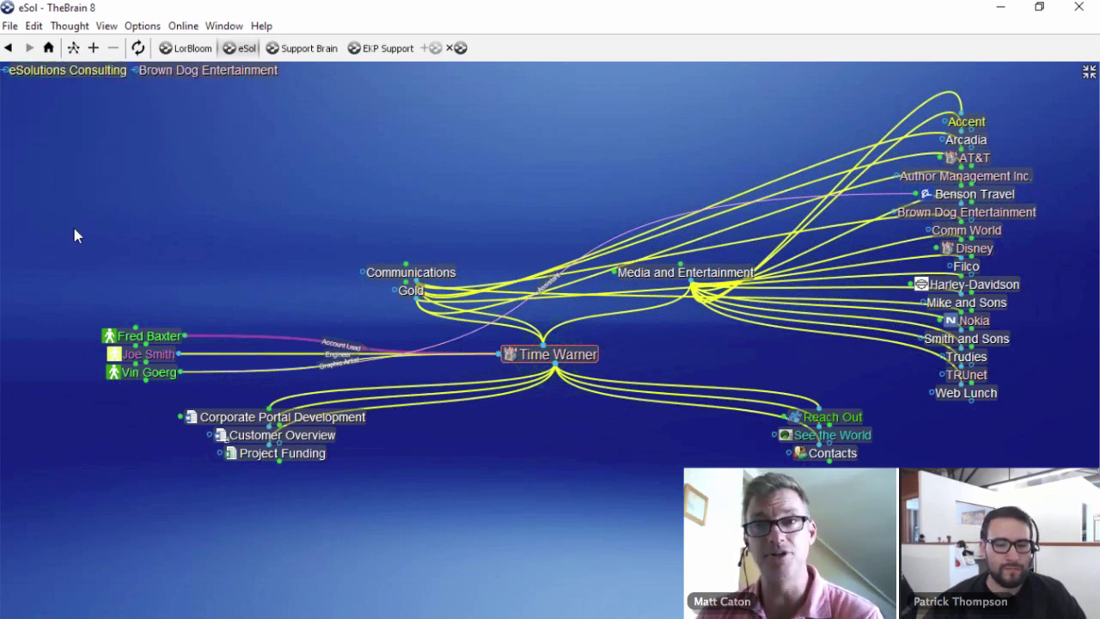
click(94, 49)
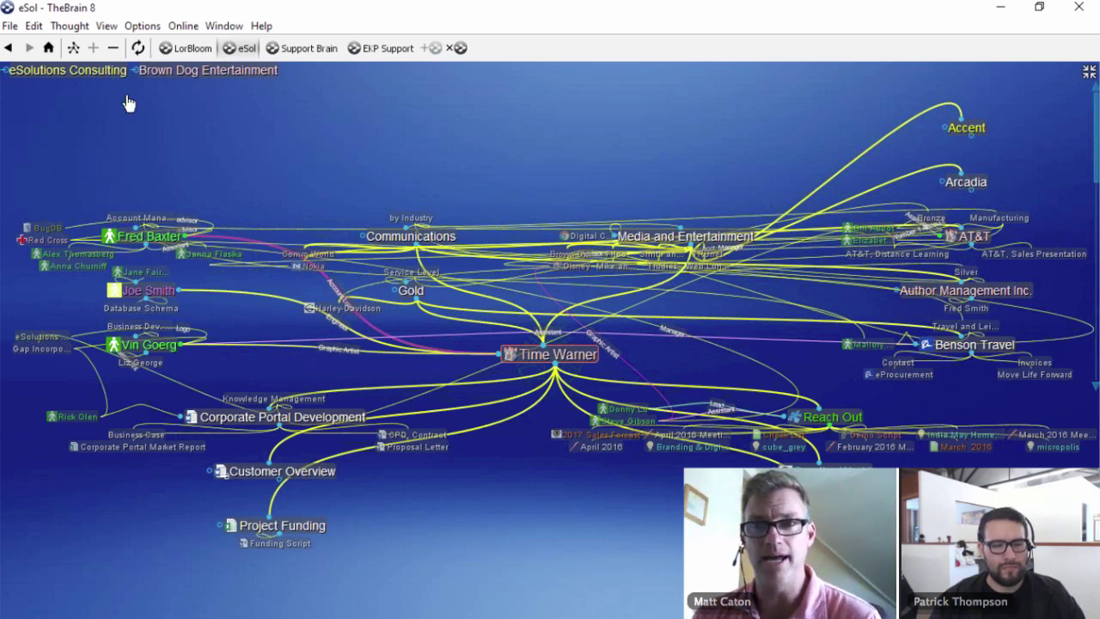
- Display the Time Warner plex in Outline view and expand the Reach Out and Project Funding branches
click(74, 48)
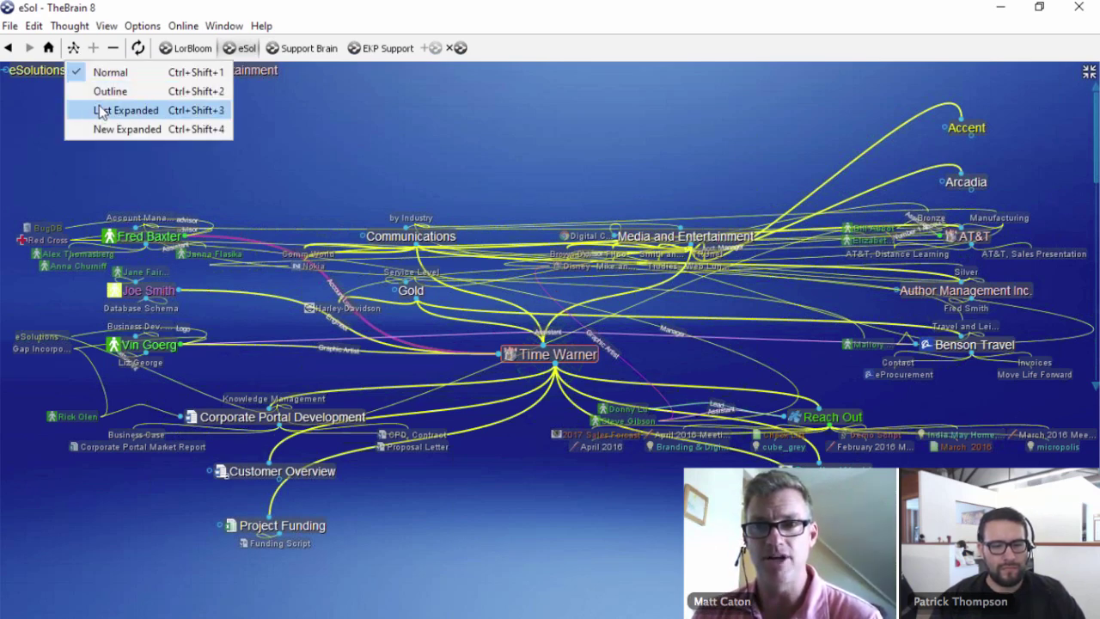
key(Escape)
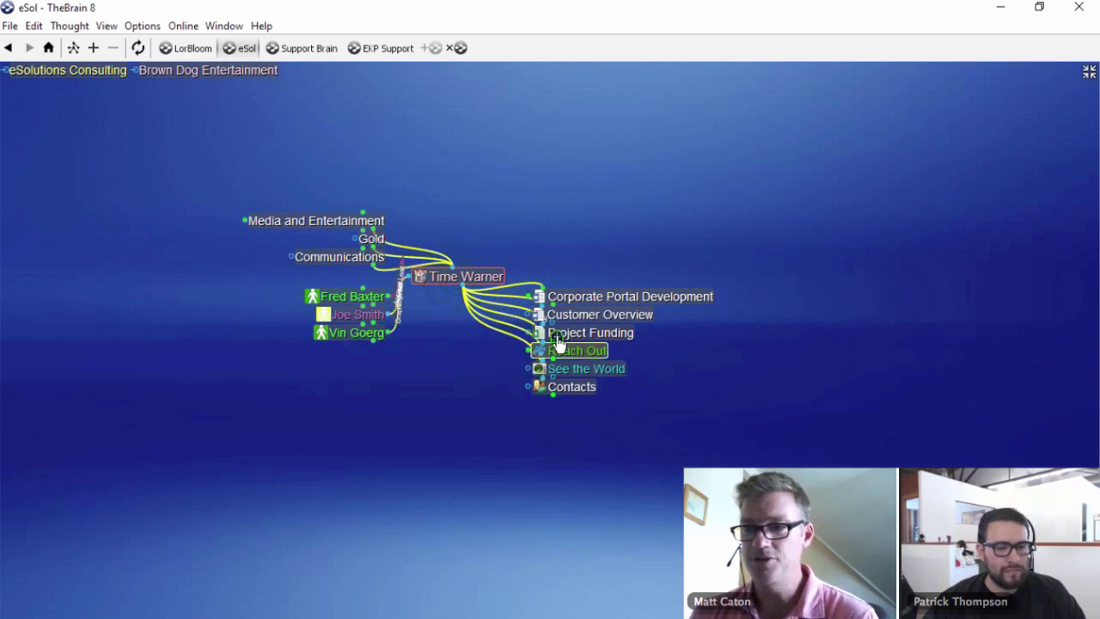
mouse_move(558, 343)
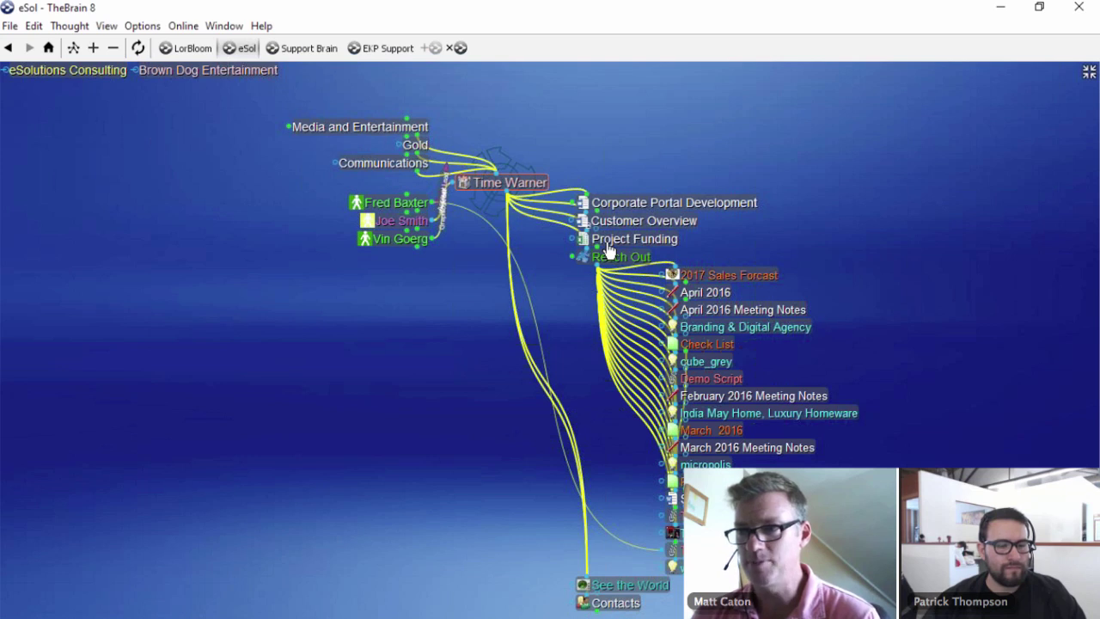
mouse_move(608, 246)
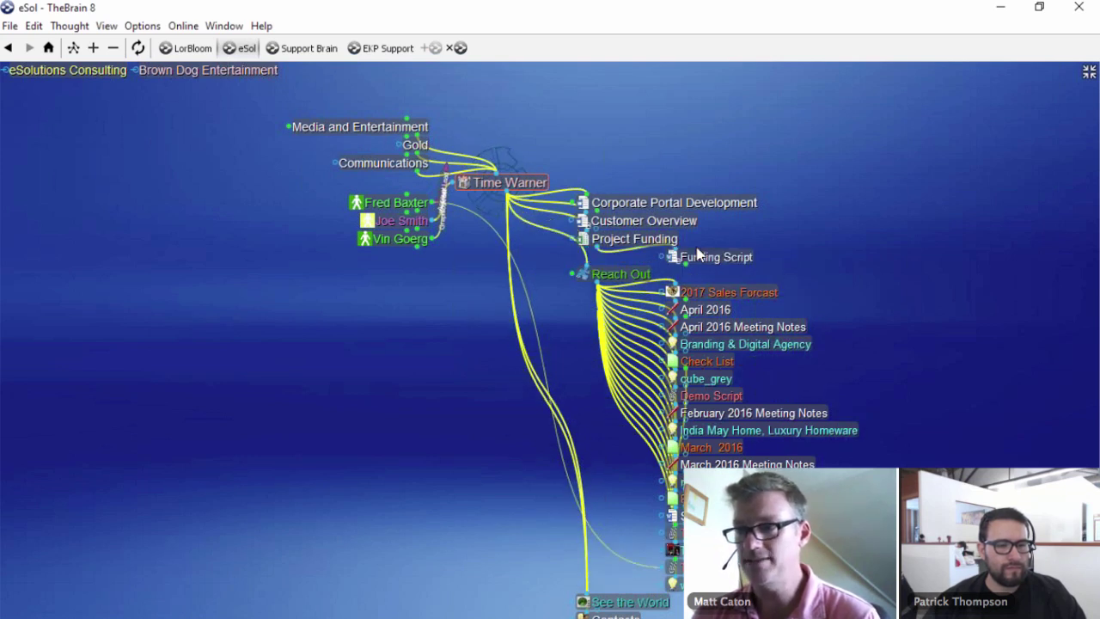
- Switch the plex from Outline to the Last Expanded view and collapse all thoughts around Clients
mouse_move(698, 255)
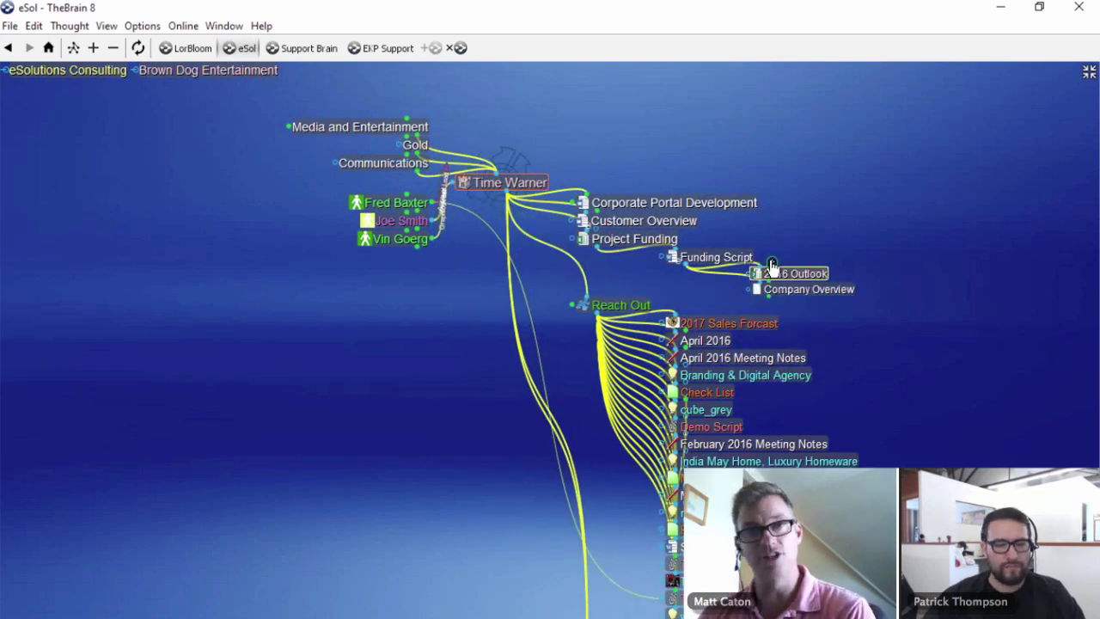
mouse_move(771, 268)
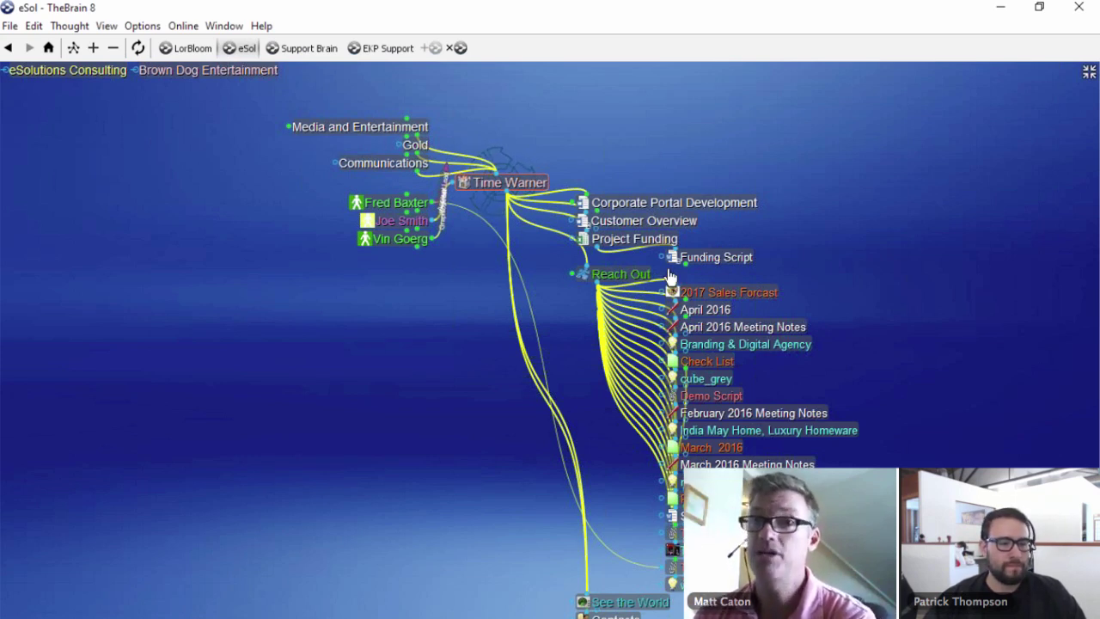
click(73, 47)
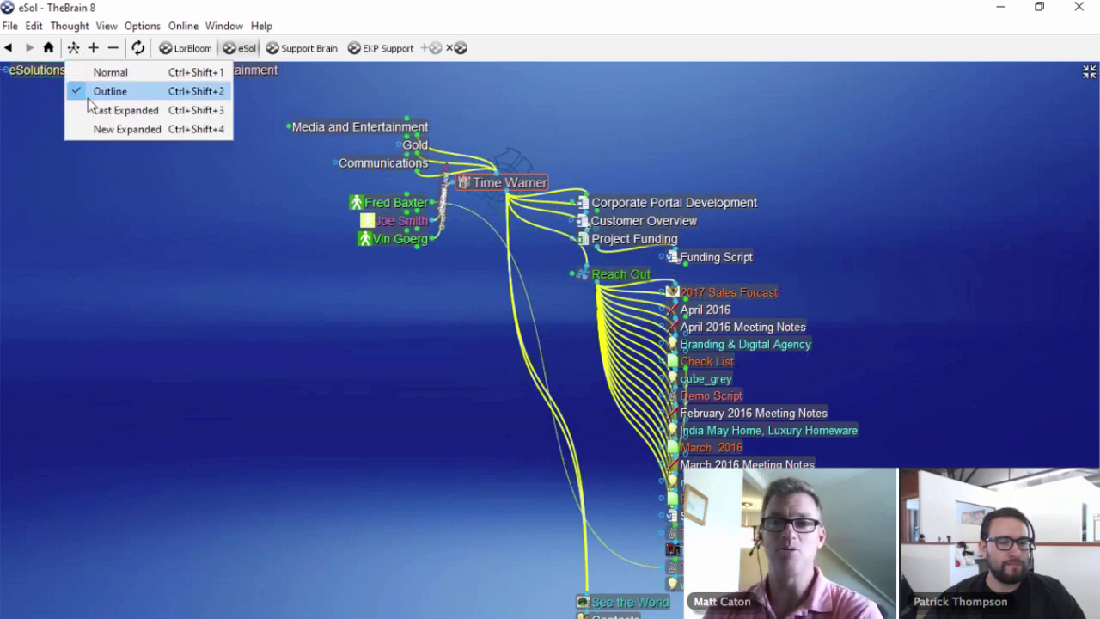
click(95, 110)
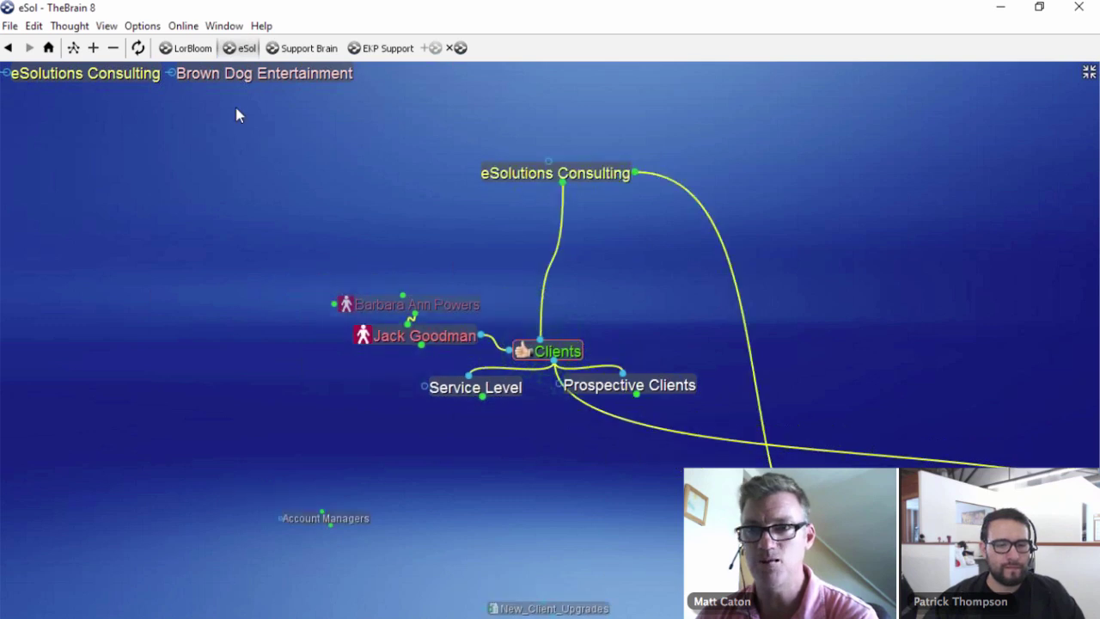
click(114, 51)
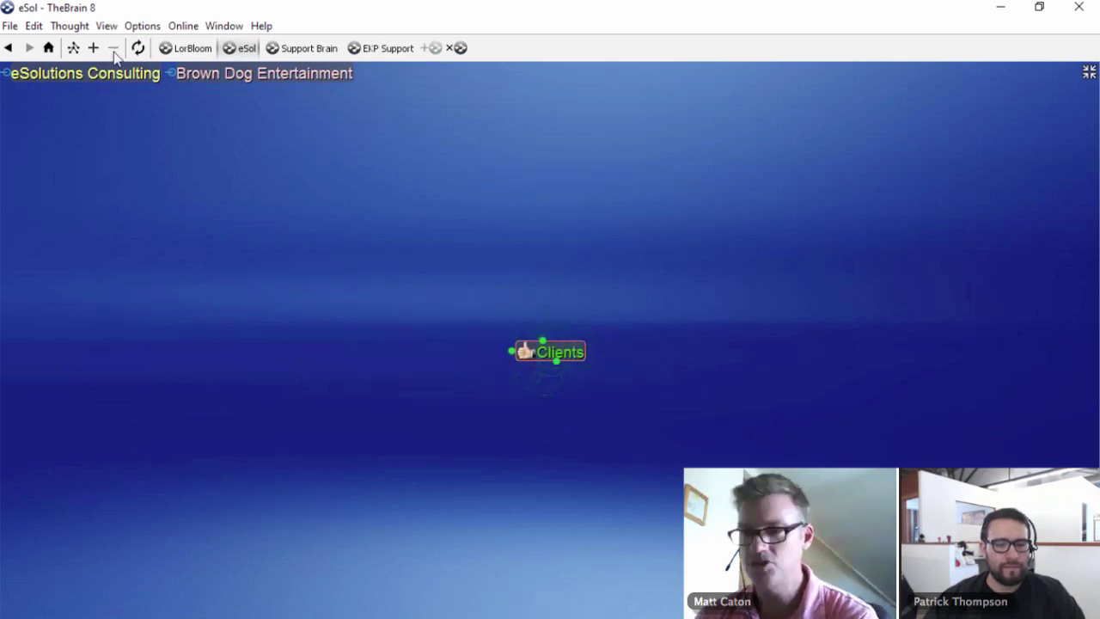
- Reveal the thoughts linked to Clients, then spread out and expand Prospective Clients and Service Level
click(559, 343)
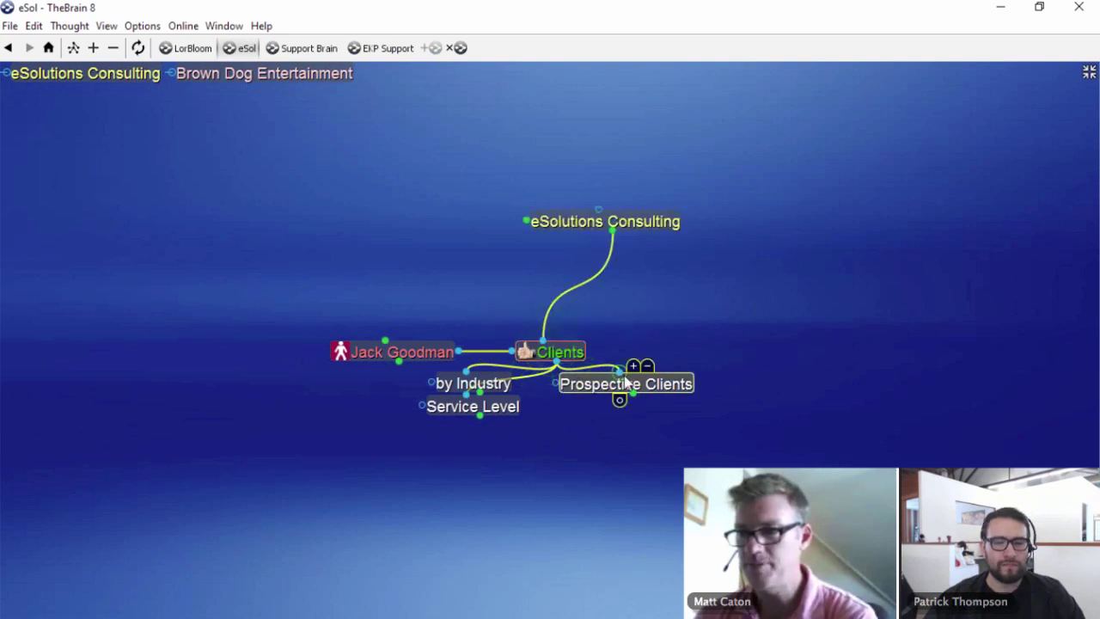
drag(620, 389, 744, 411)
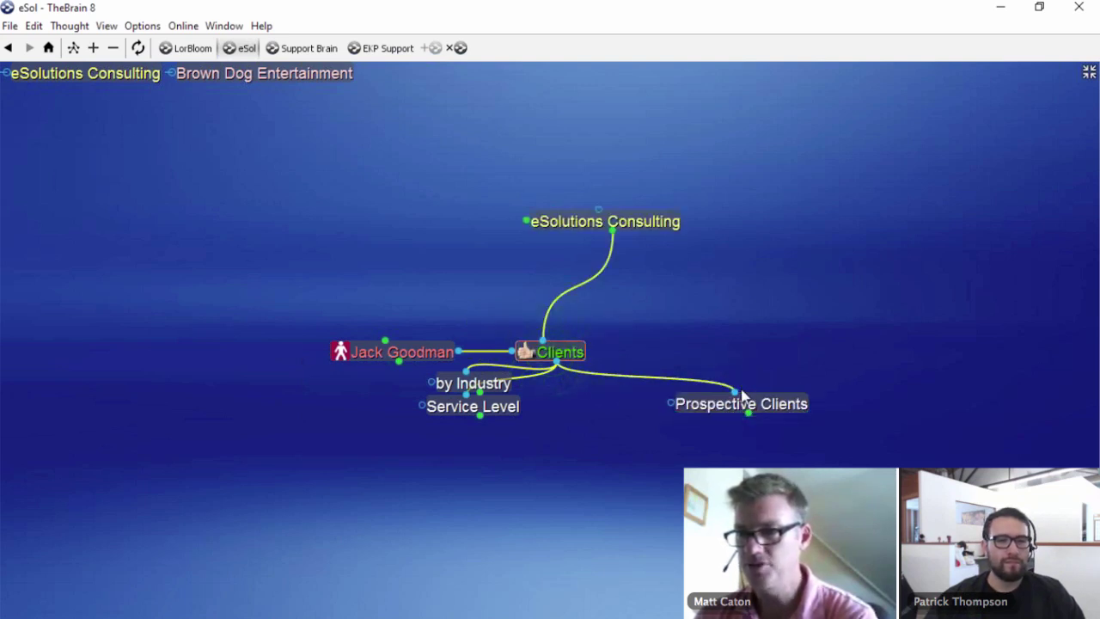
click(735, 418)
drag(638, 387, 675, 490)
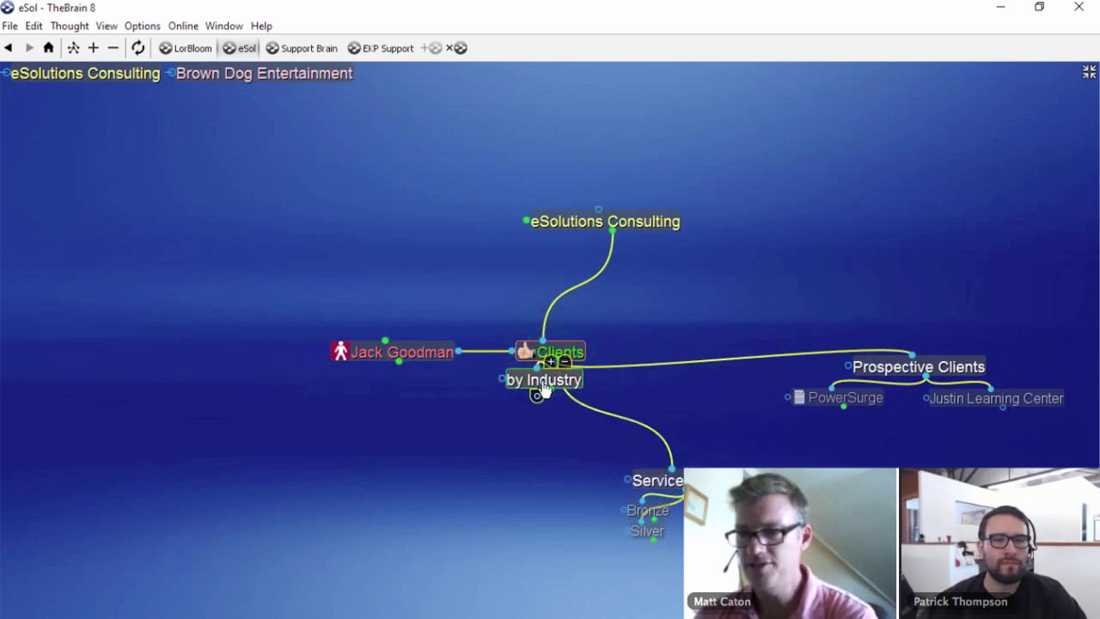
- Reposition by Industry and its child Media and Entertainment in clear areas of the plex, expanding the children of each
drag(545, 388, 253, 442)
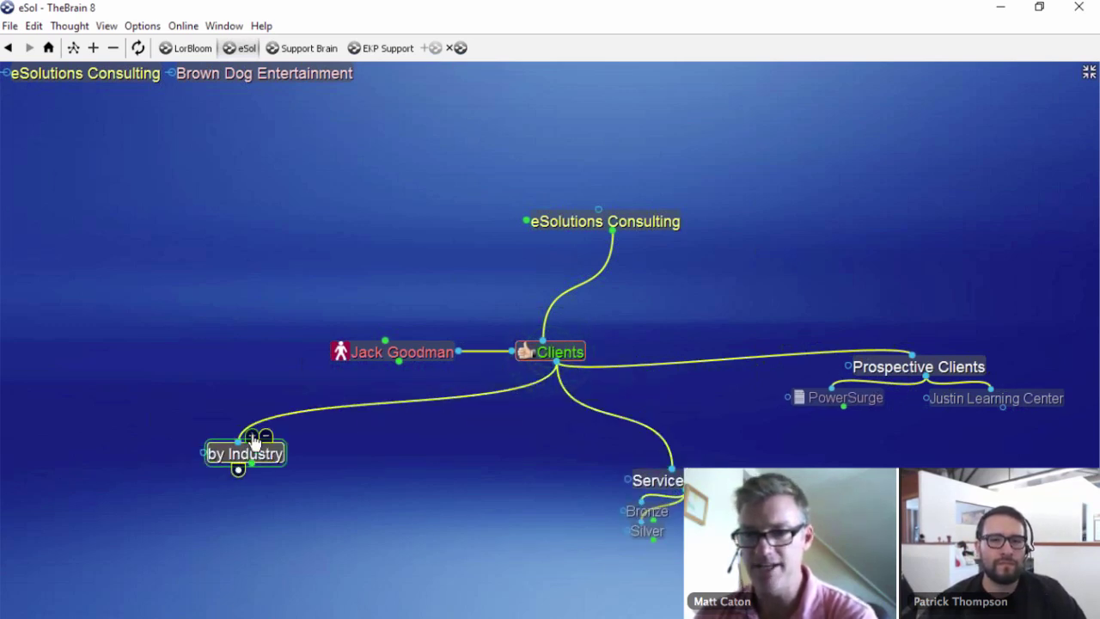
click(252, 462)
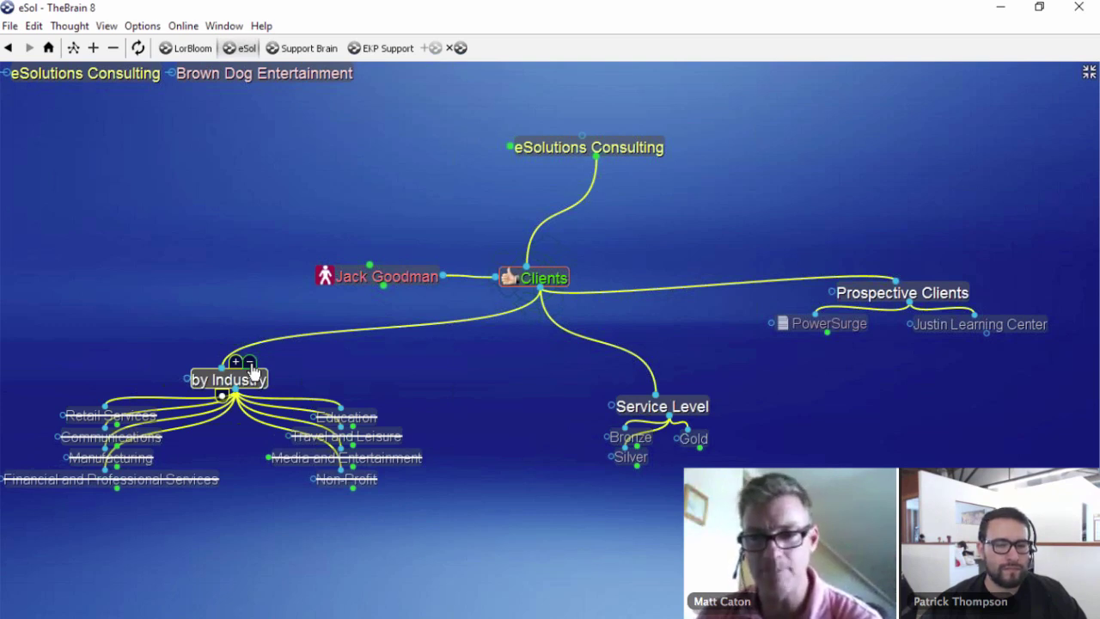
click(251, 365)
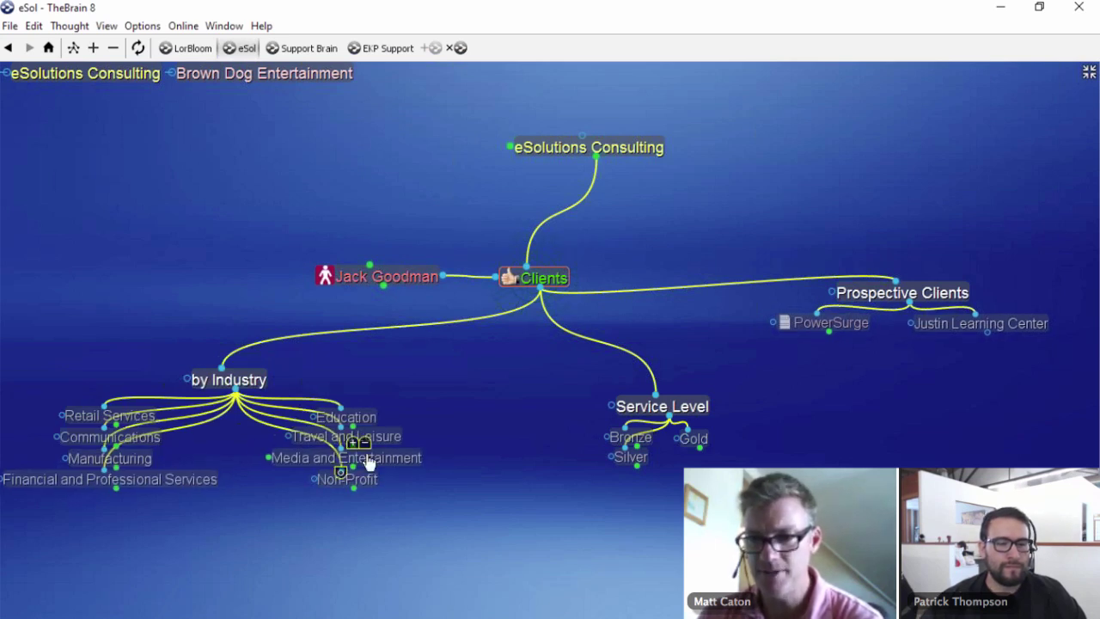
drag(367, 464, 515, 548)
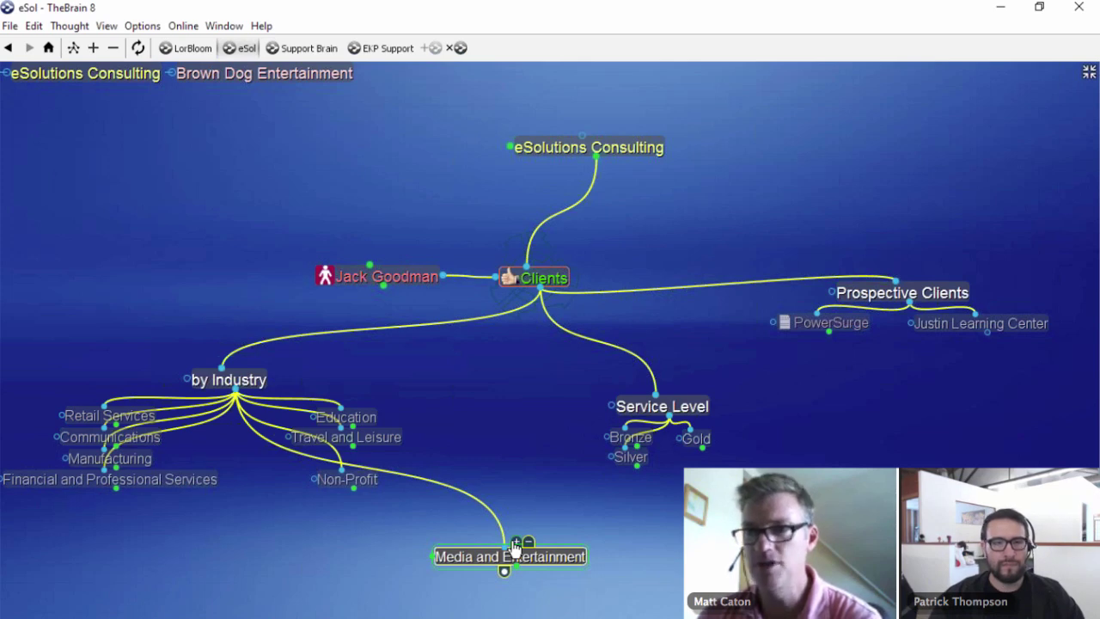
click(515, 543)
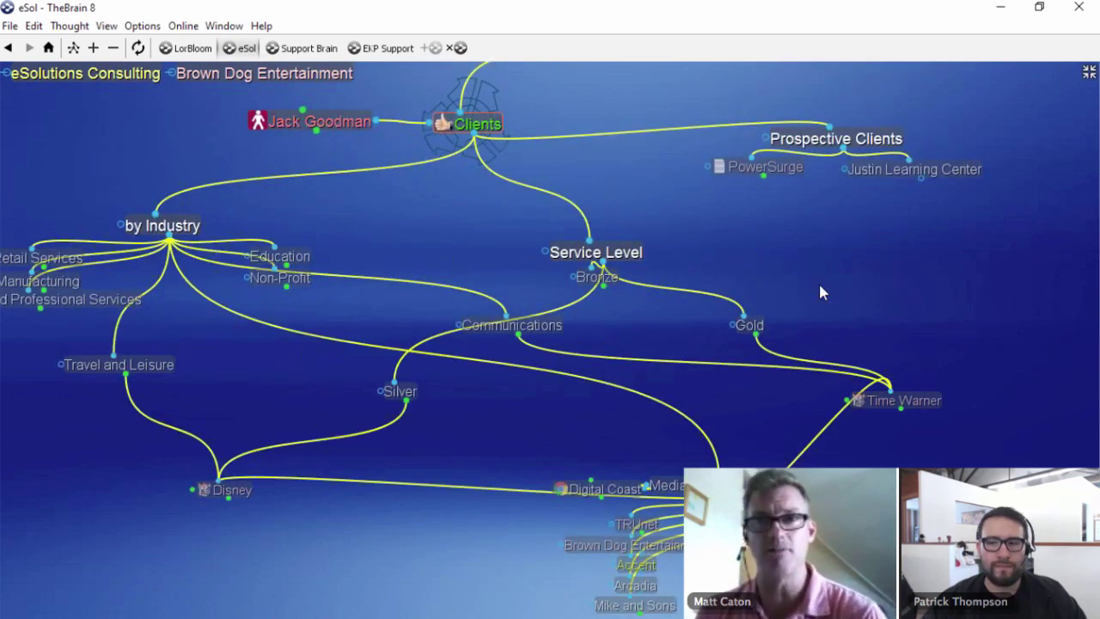
- Return the plex to Normal view, restore the split layout and enlarge the notes and content area
click(105, 26)
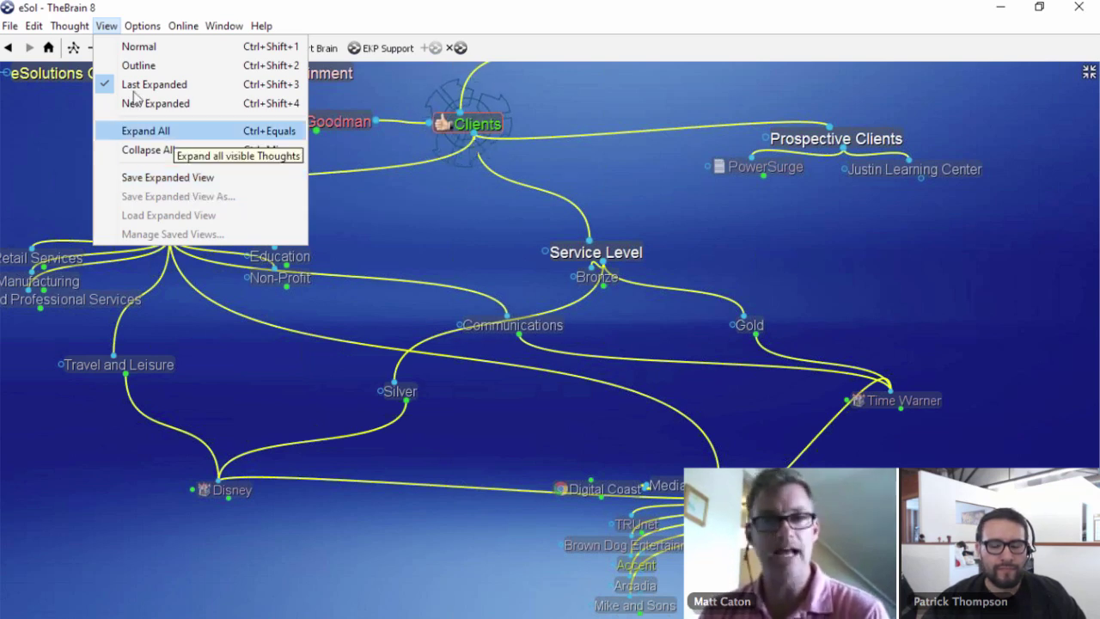
click(139, 47)
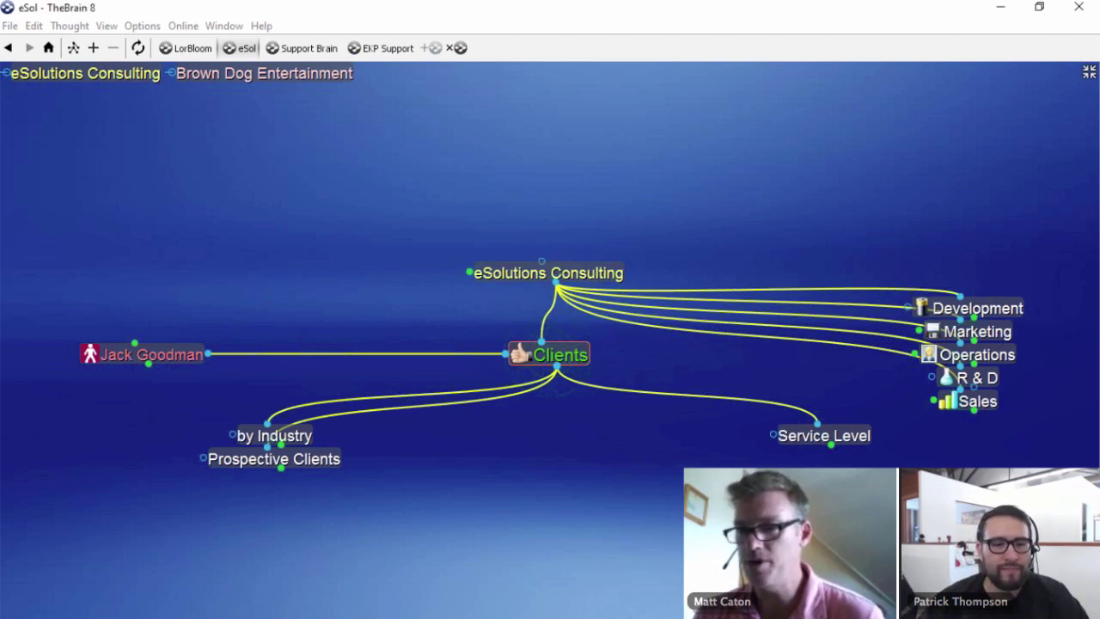
key(F11)
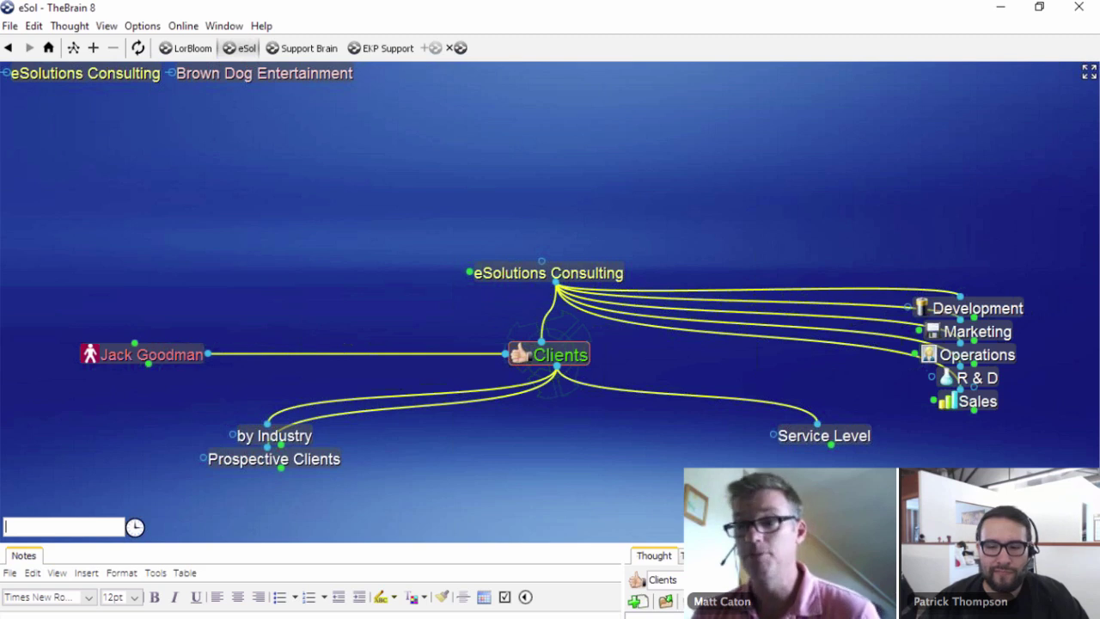
drag(603, 543, 604, 449)
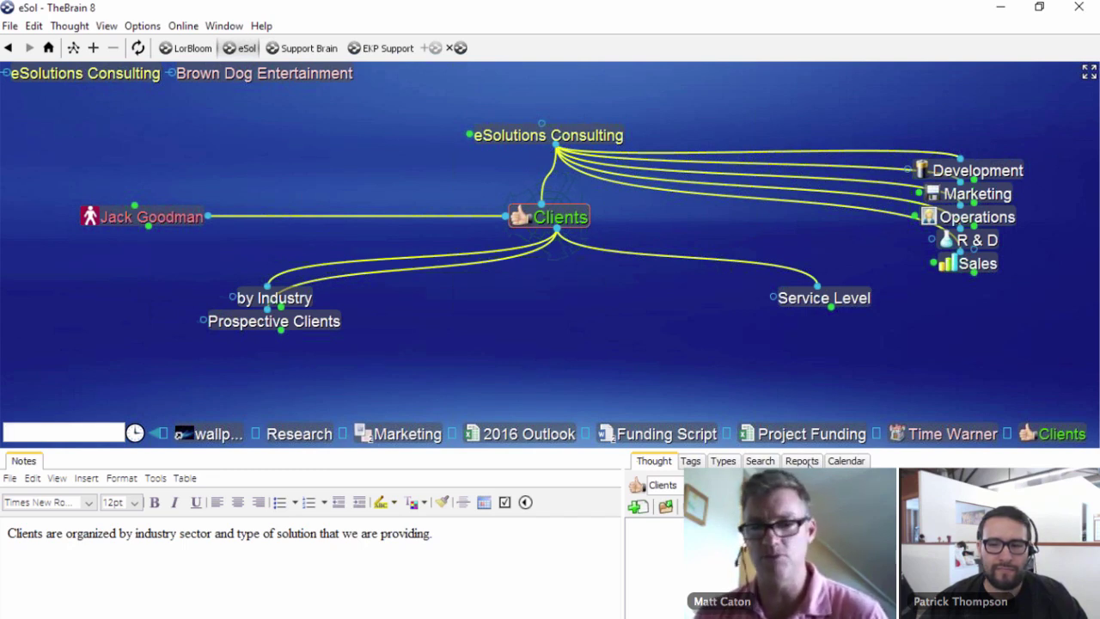
- Look up thoughts matching "pow" and activate the account manager's thought from the matches
click(78, 431)
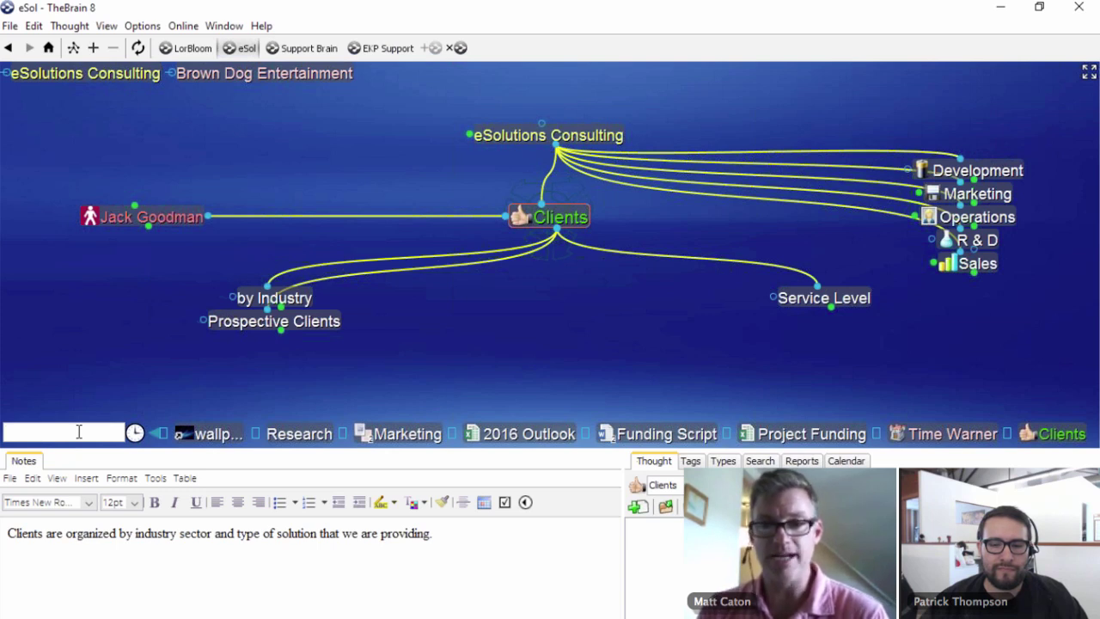
text(p)
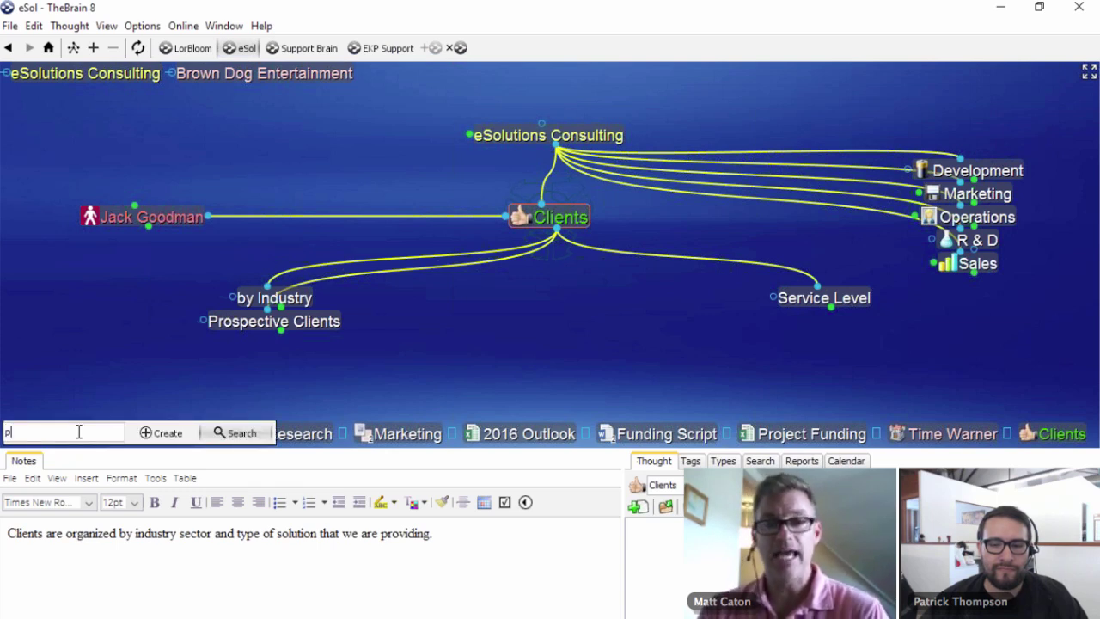
text(ow)
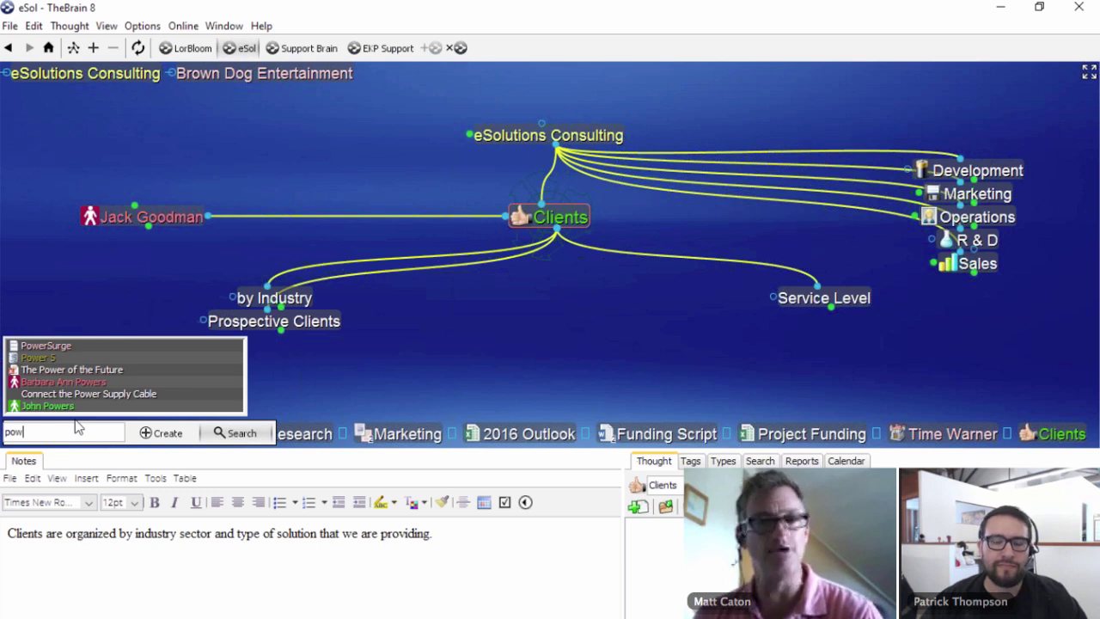
key(Escape)
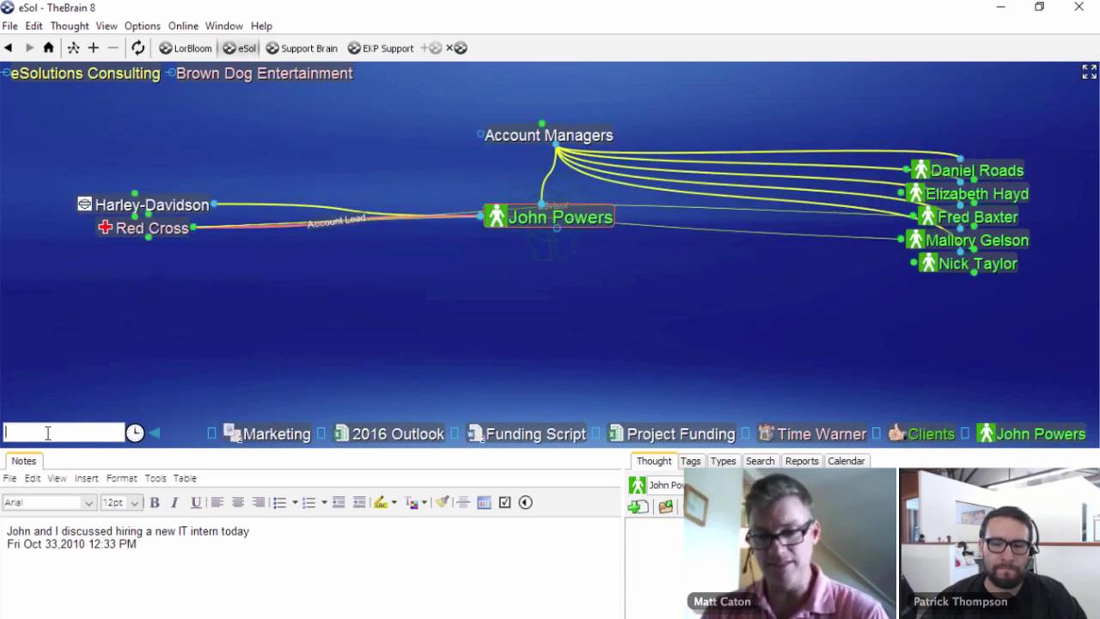
- Run a full search of the Brain for "power" and enlarge the results area in both directions
text(power)
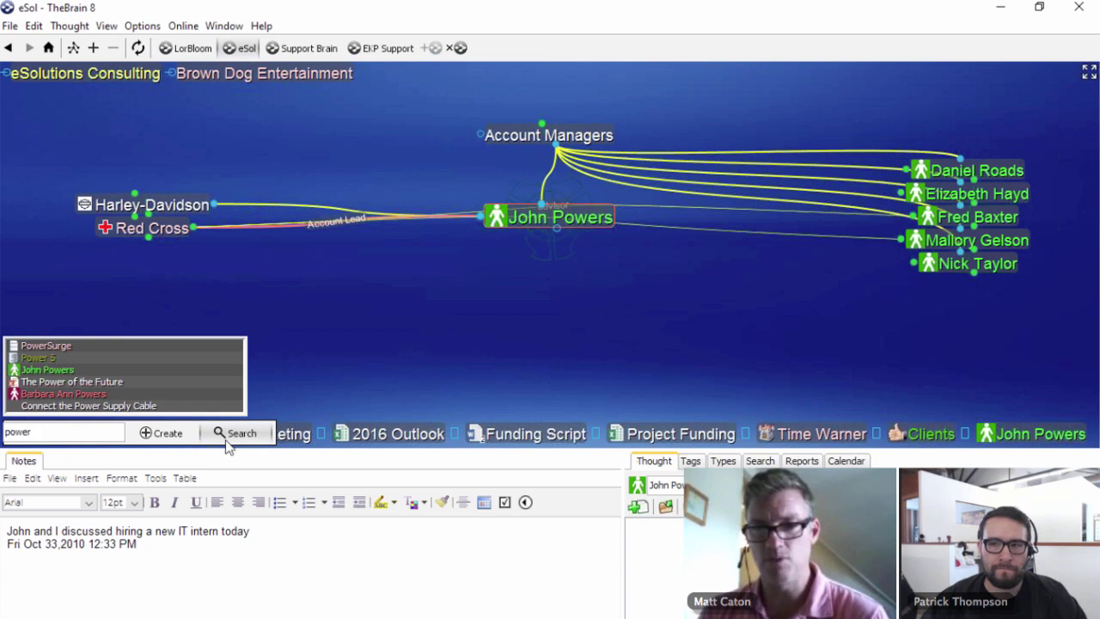
click(245, 436)
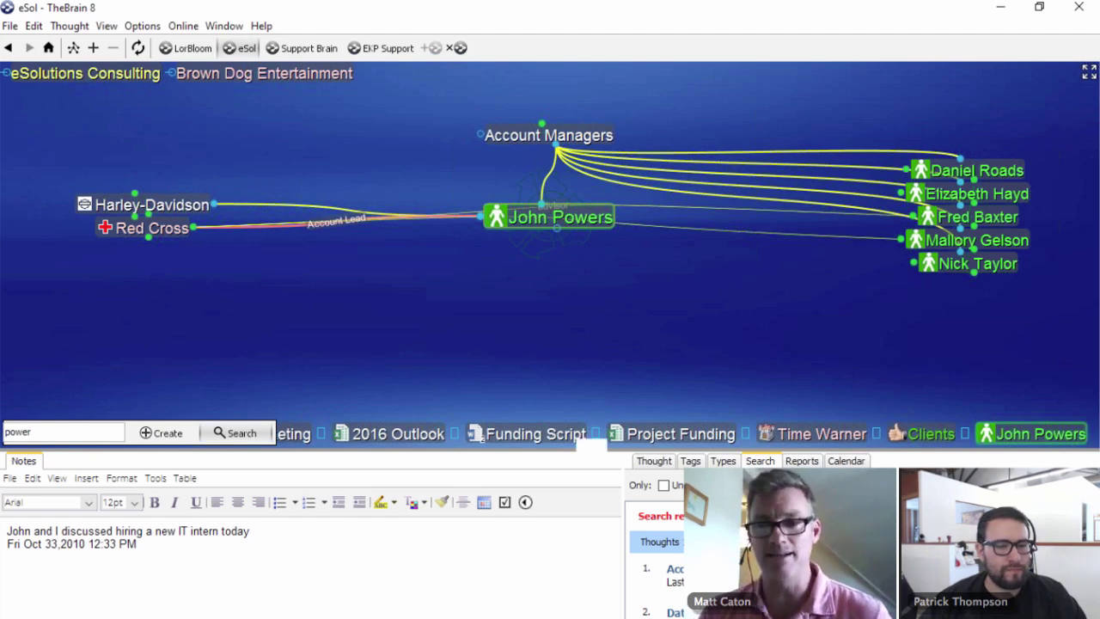
drag(591, 447, 569, 335)
drag(624, 481, 384, 481)
- Review the thought and content results for "power" and activate the Install NIC drivers result
scroll(654, 488, down, 8)
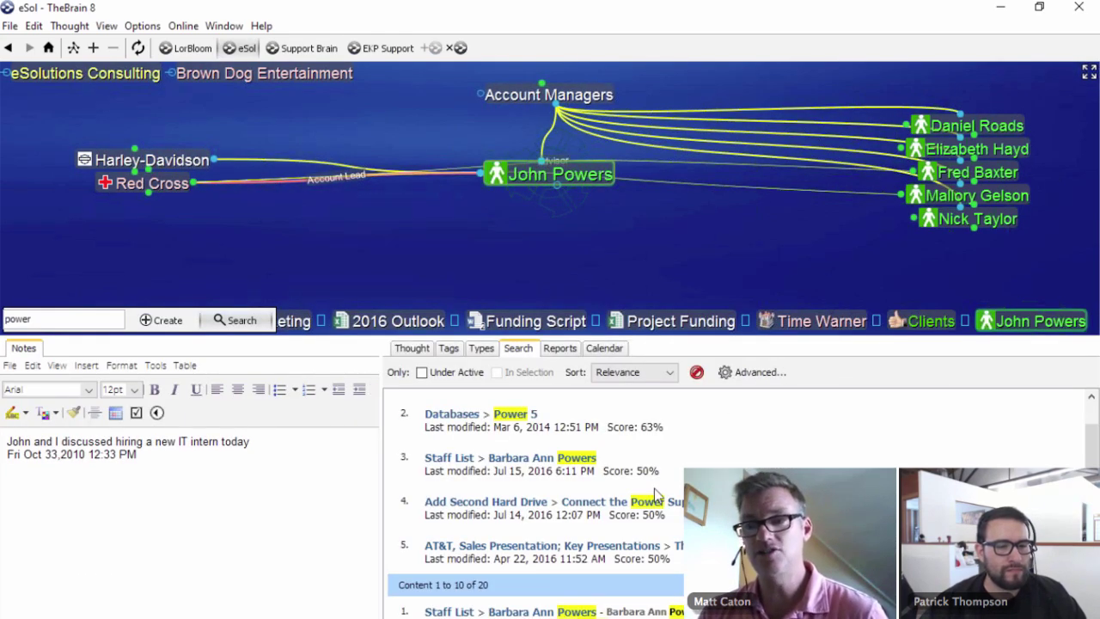
scroll(654, 488, down, 4)
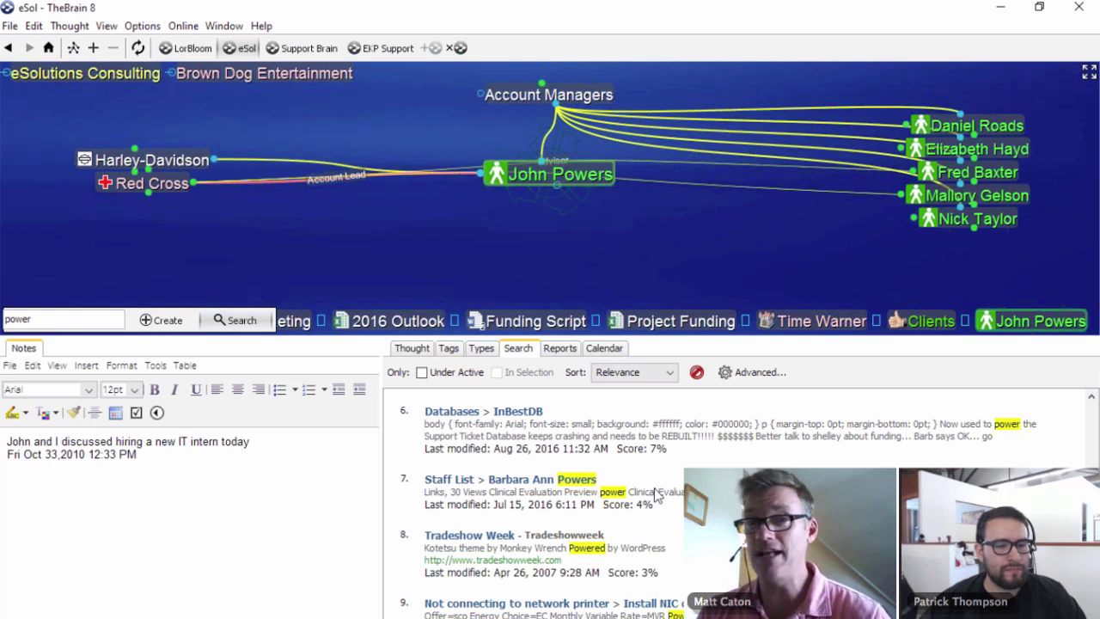
scroll(656, 493, down, 1)
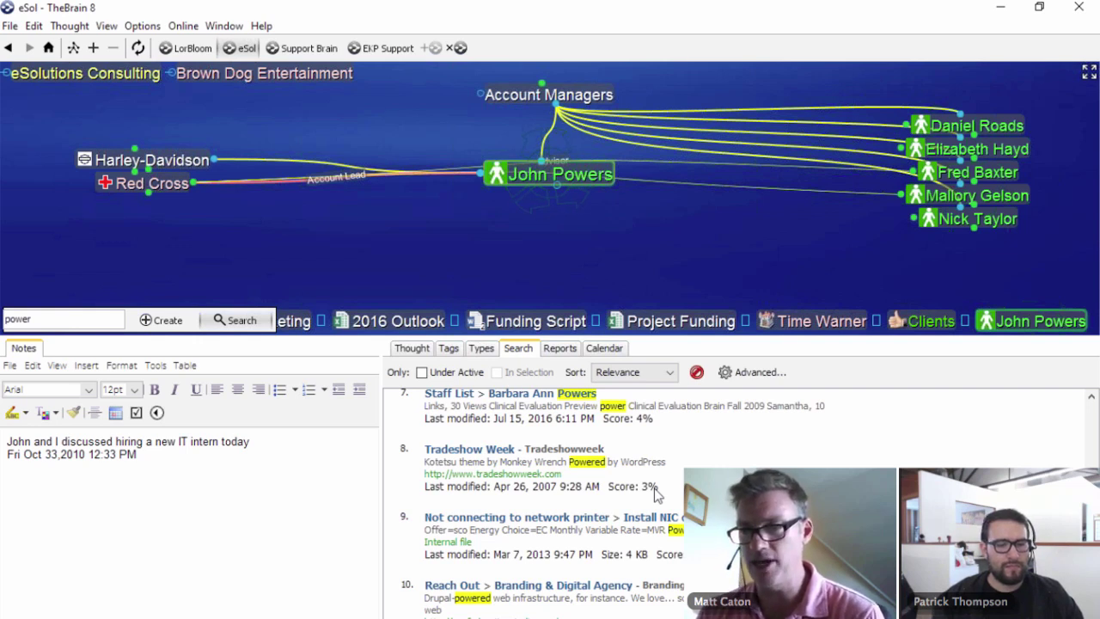
scroll(654, 488, down, 1)
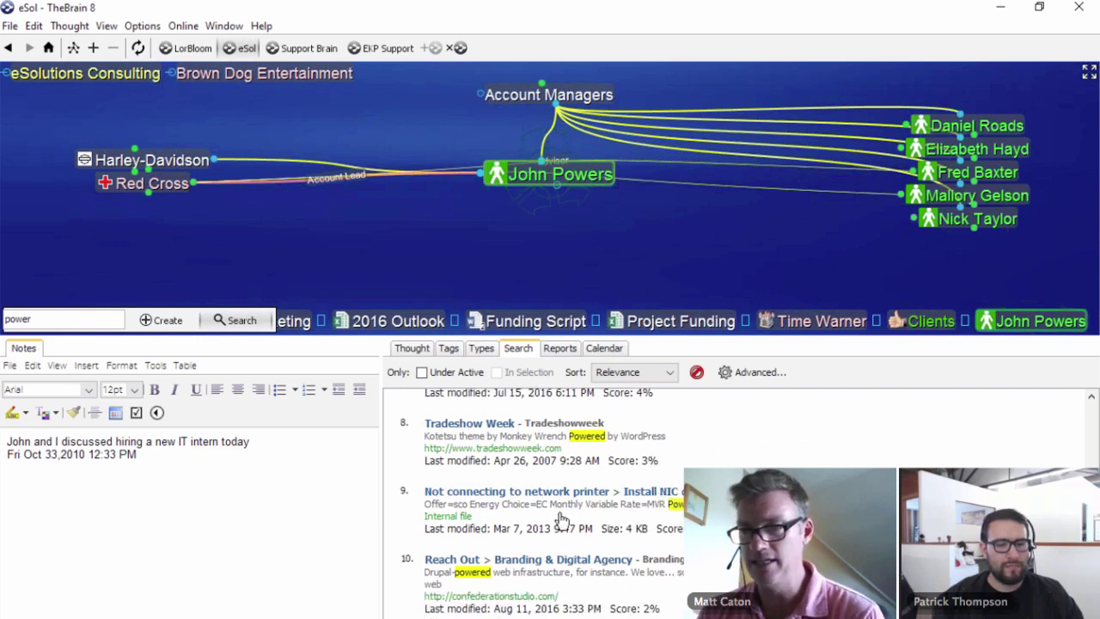
click(666, 497)
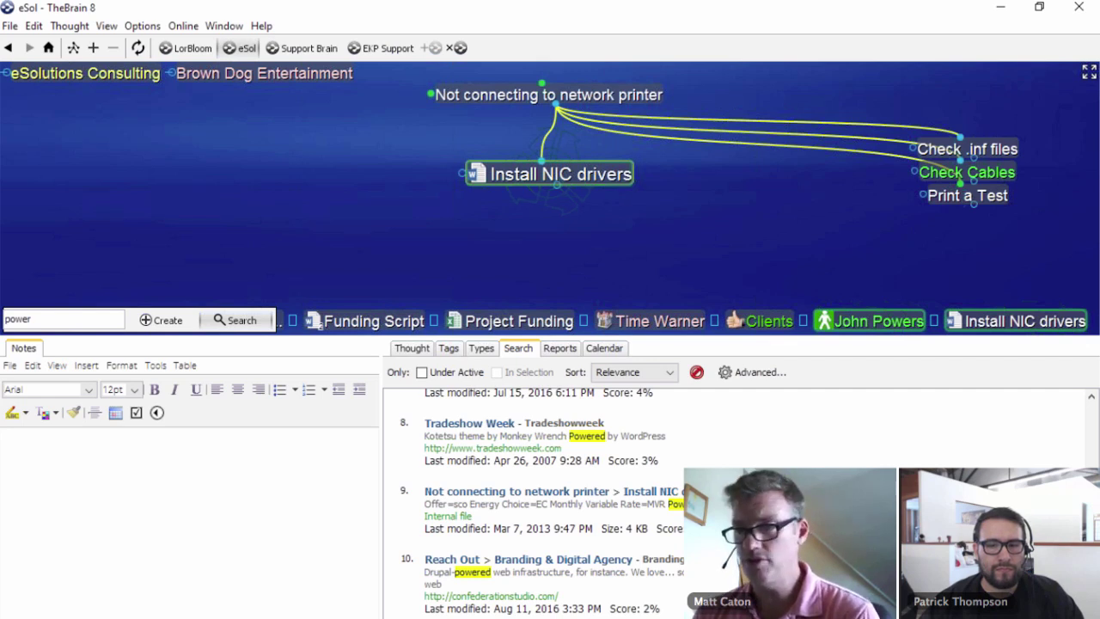
- Run an advanced search for "power" restricted to Notes, excluding names, labels, tags, events and attachments
scroll(541, 513, up, 1)
scroll(533, 503, up, 5)
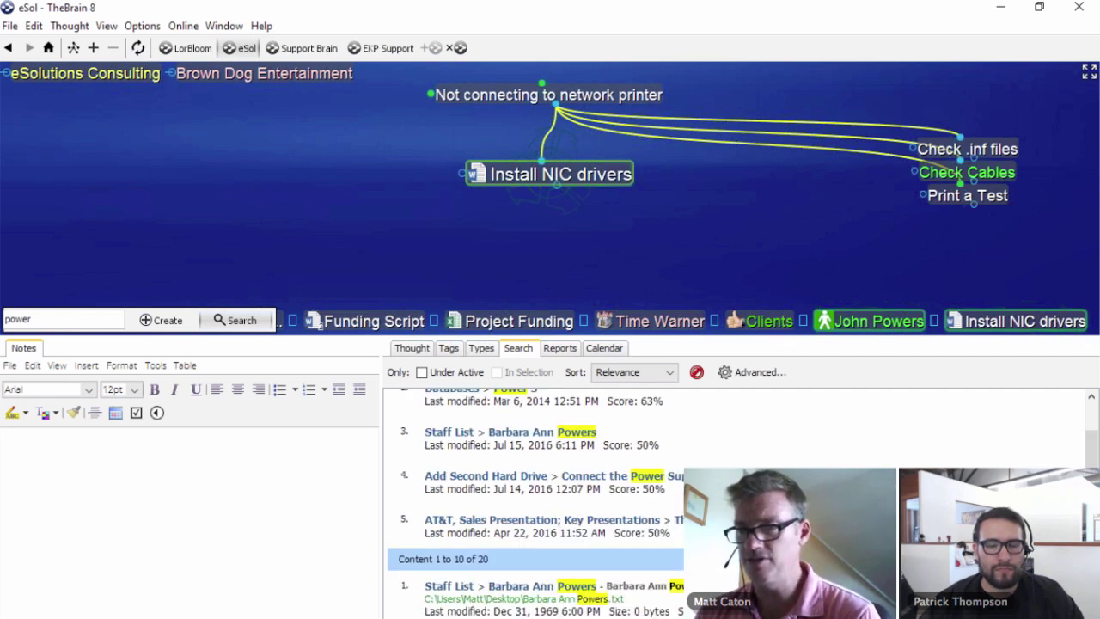
click(759, 374)
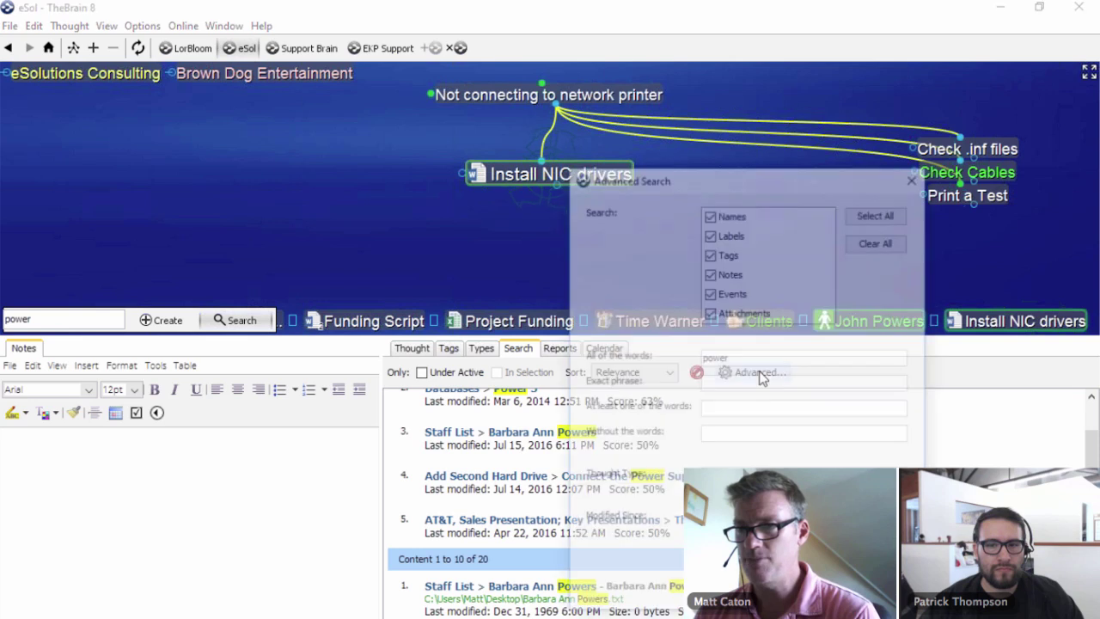
click(710, 311)
click(710, 292)
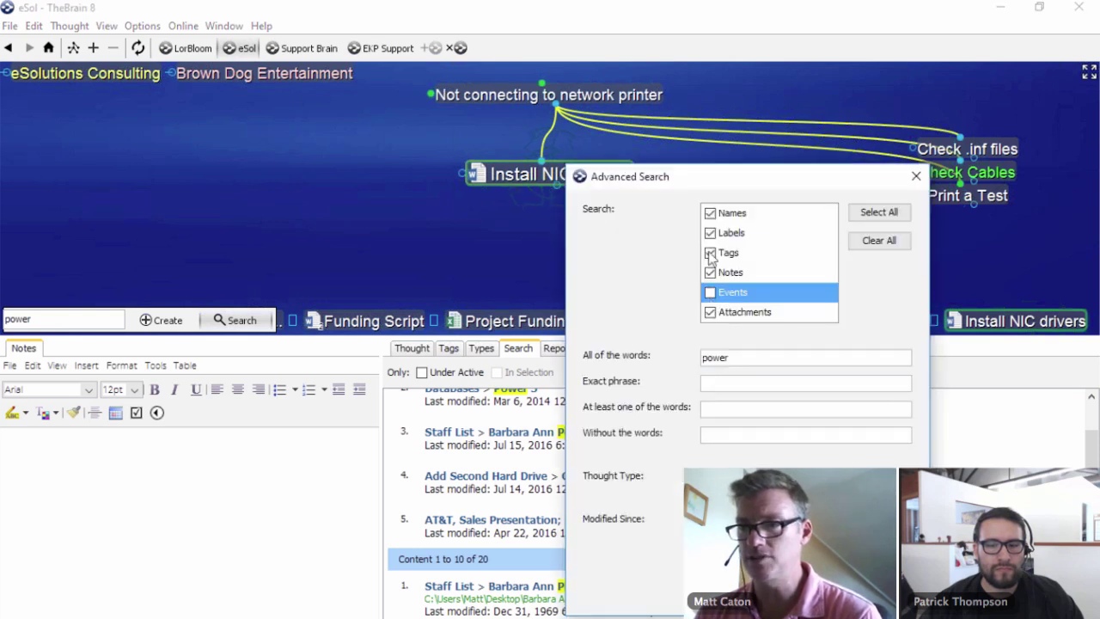
click(710, 253)
click(710, 233)
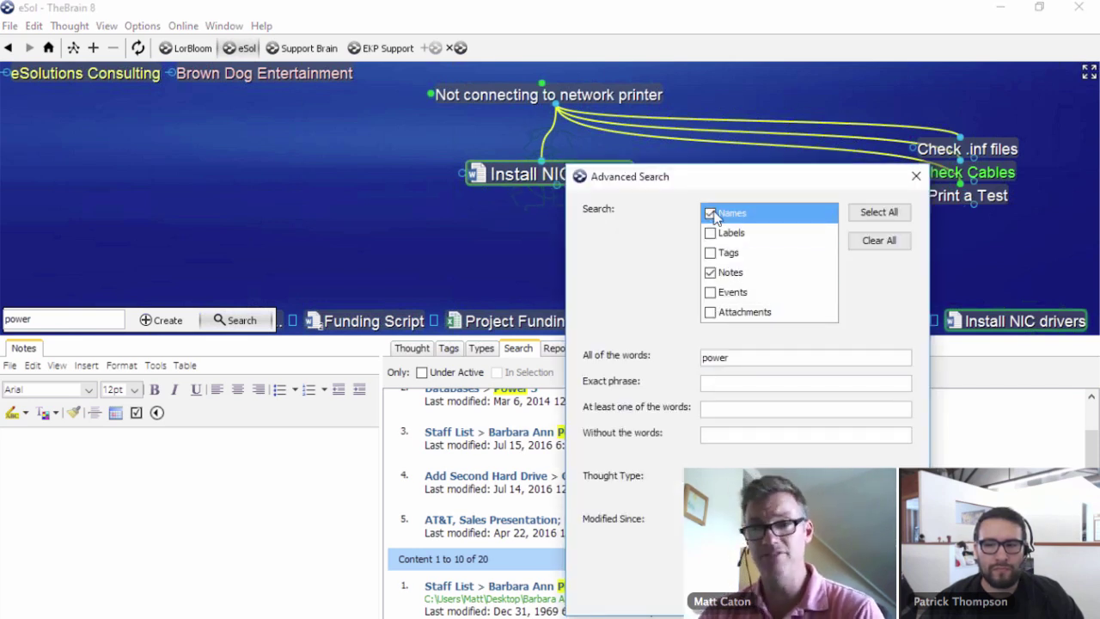
click(710, 214)
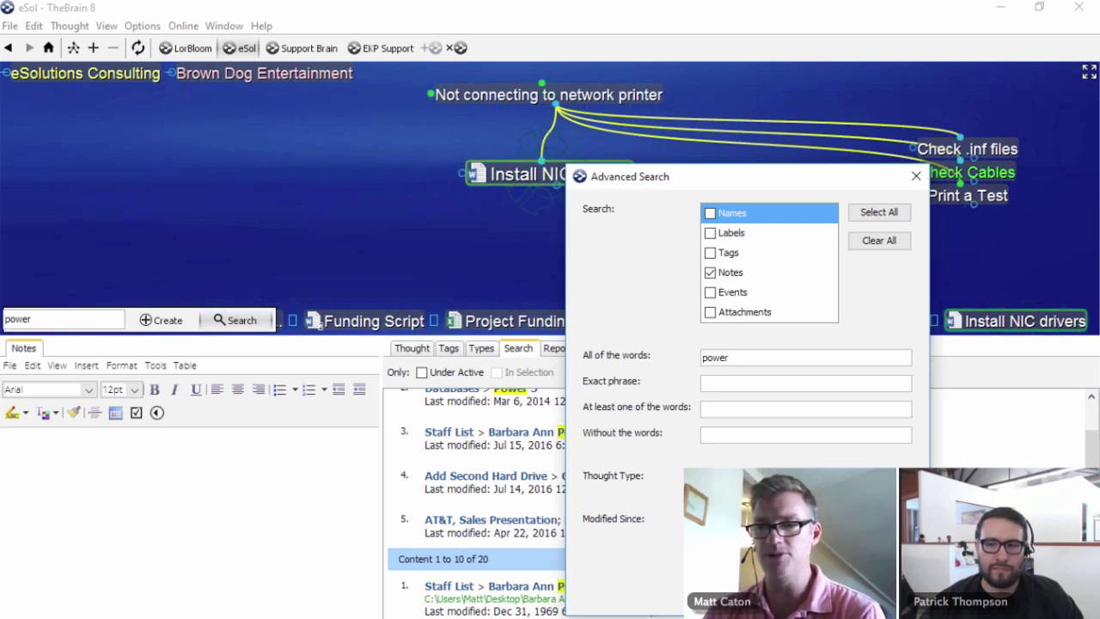
key(Return)
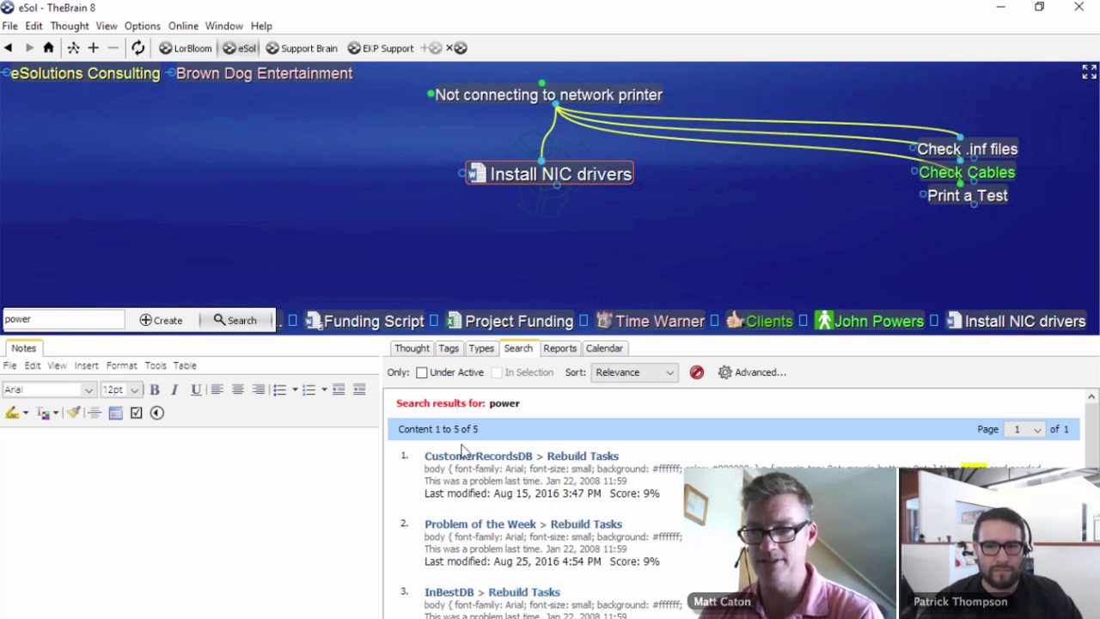
- Open the InBestDB Rebuild Tasks result, navigate up through InBestDB and Databases to Network Map, and enlarge the plex area
click(524, 593)
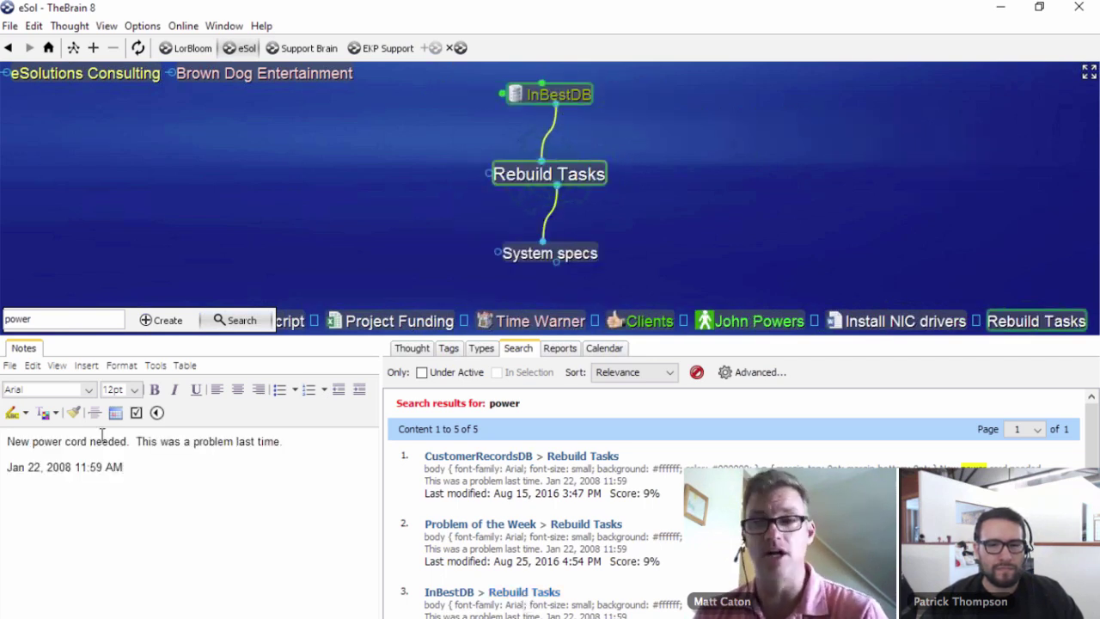
click(559, 95)
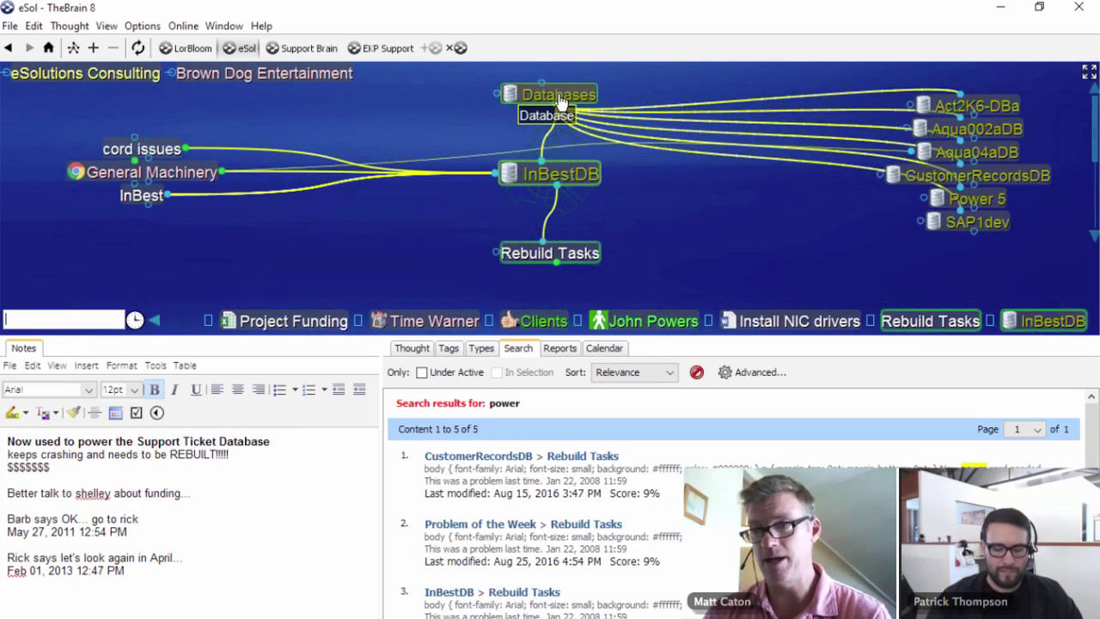
click(559, 95)
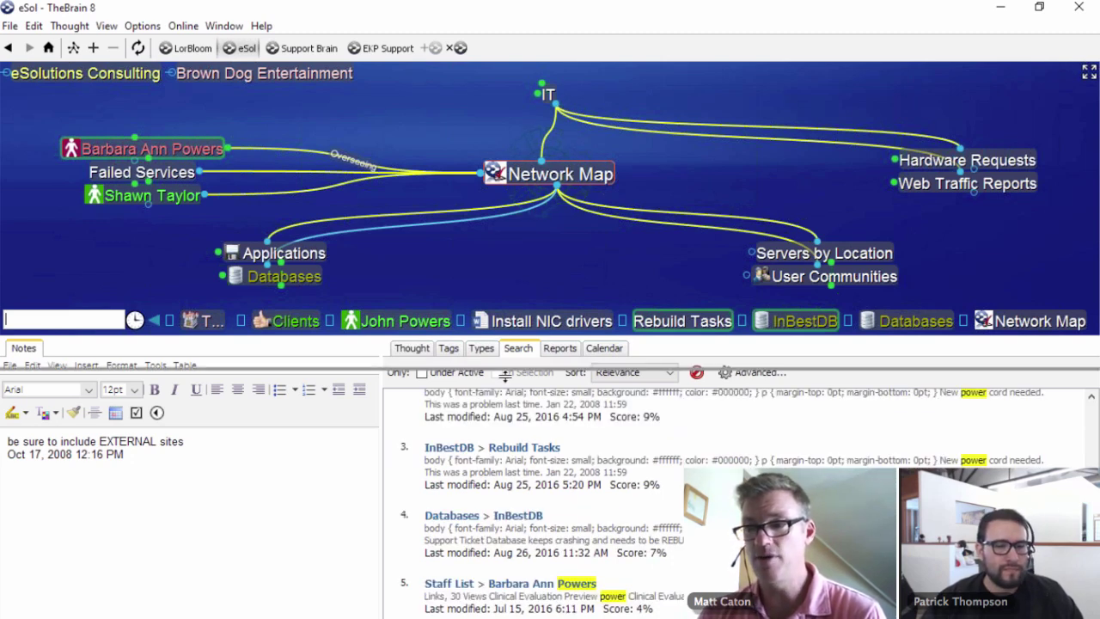
drag(505, 375, 440, 494)
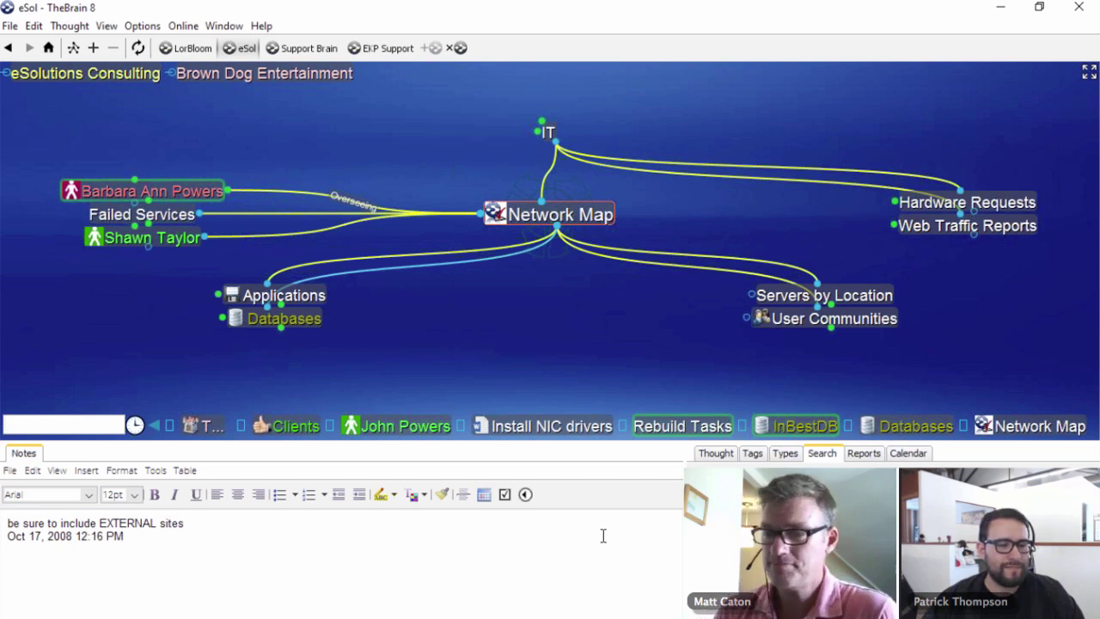
click(5, 424)
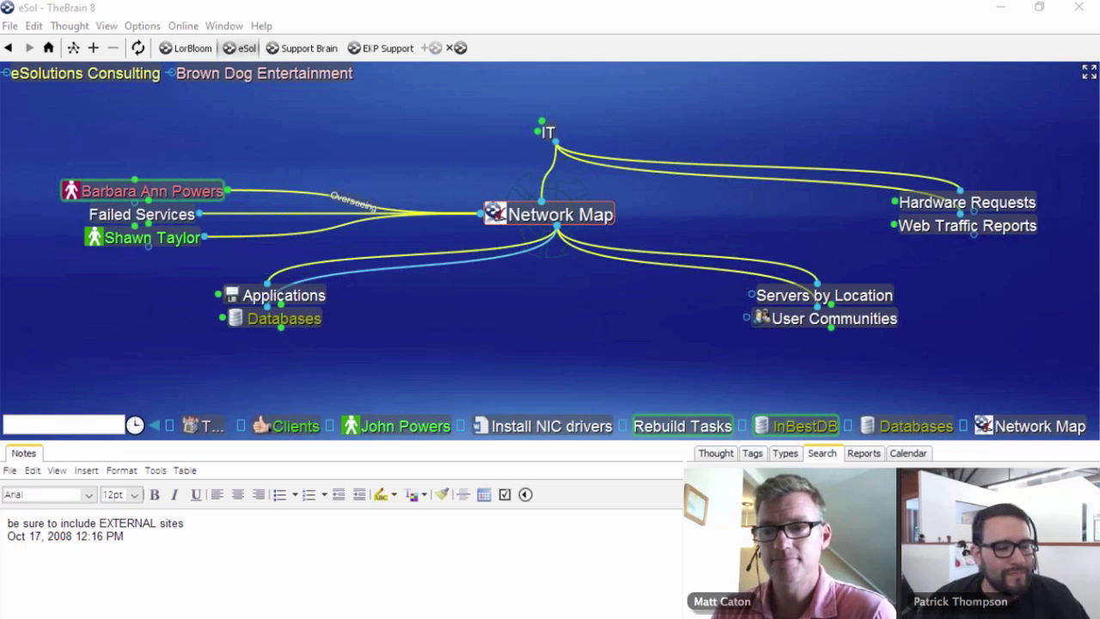